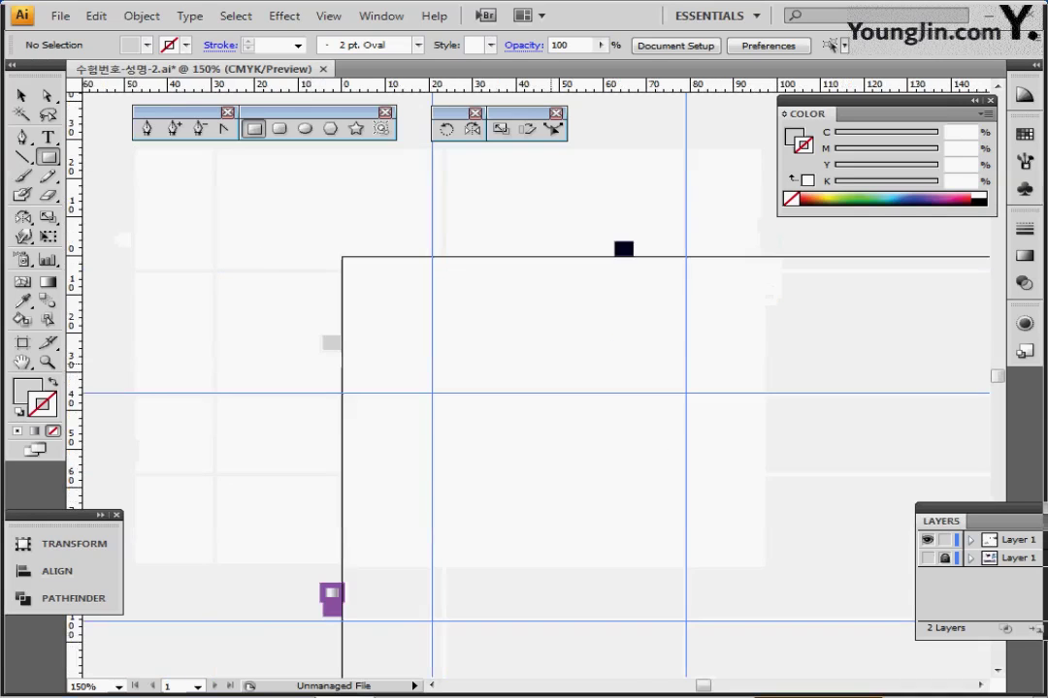
- Draw a 30 x 30 mm grey square centred on the intersection of the upper-left guides
{"action": "key", "text": "ctrl+plus"}
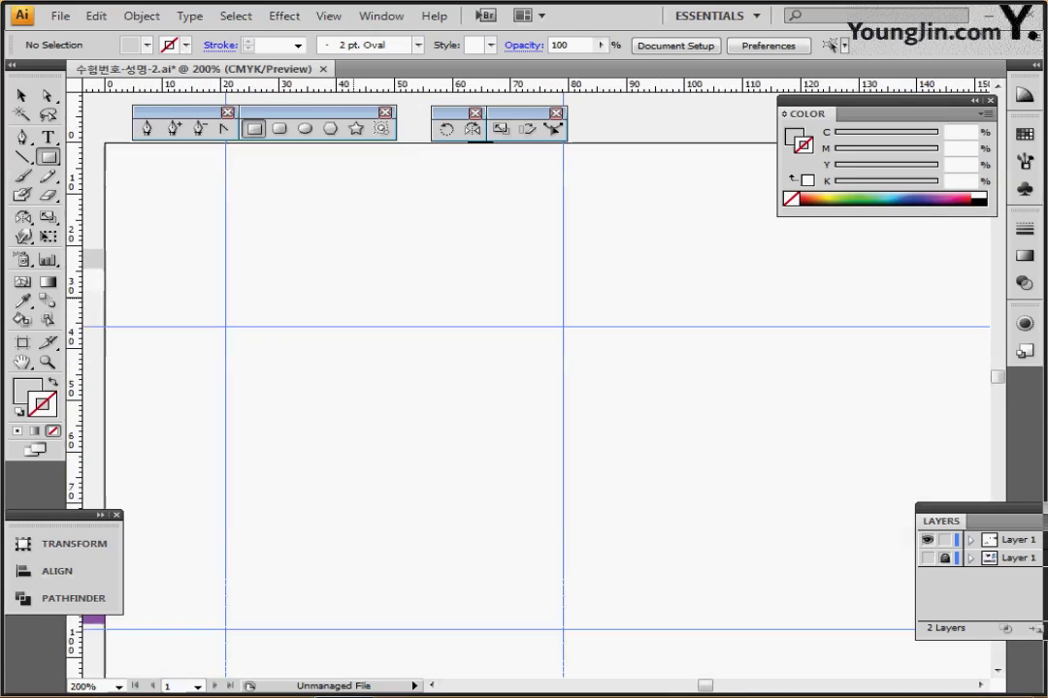
{"action": "left_click_drag", "start_coordinate": [536, 386], "coordinate": [565, 396]}
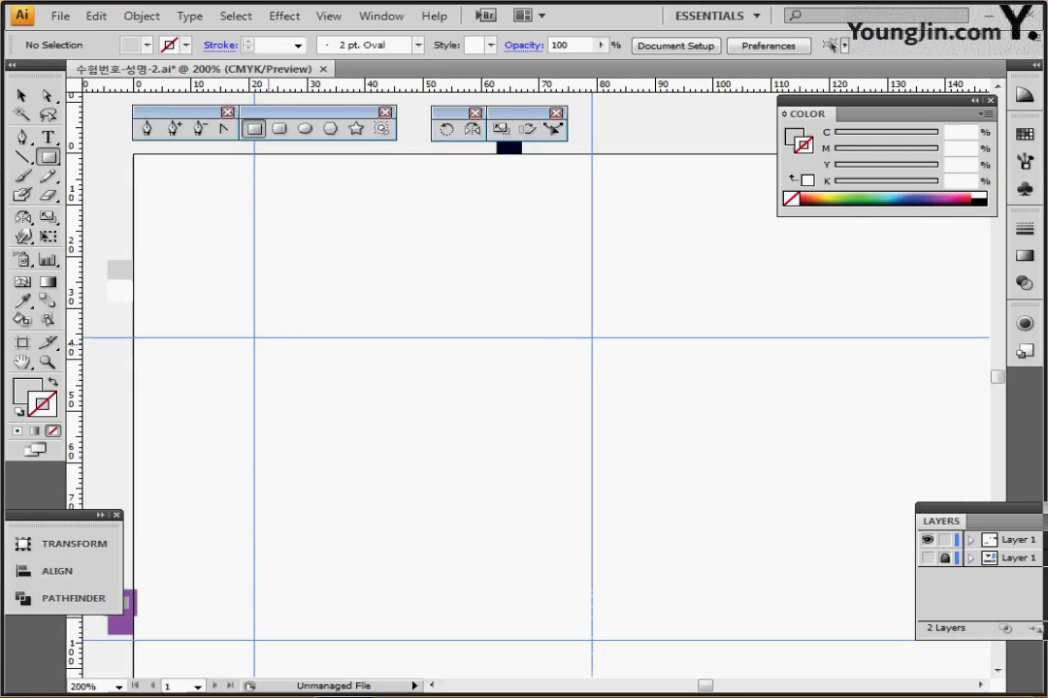
{"action": "key", "text": "ctrl+plus"}
{"action": "key", "text": "ctrl+plus"}
{"action": "left_click_drag", "start_coordinate": [273, 334], "coordinate": [308, 355]}
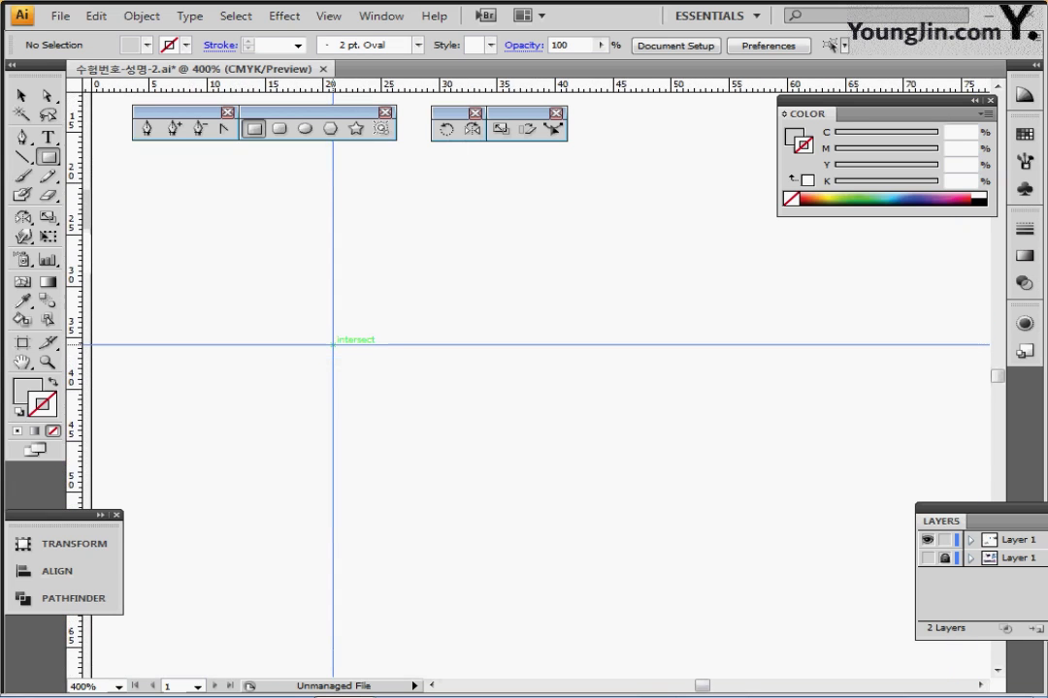
{"action": "left_click", "coordinate": [332, 344]}
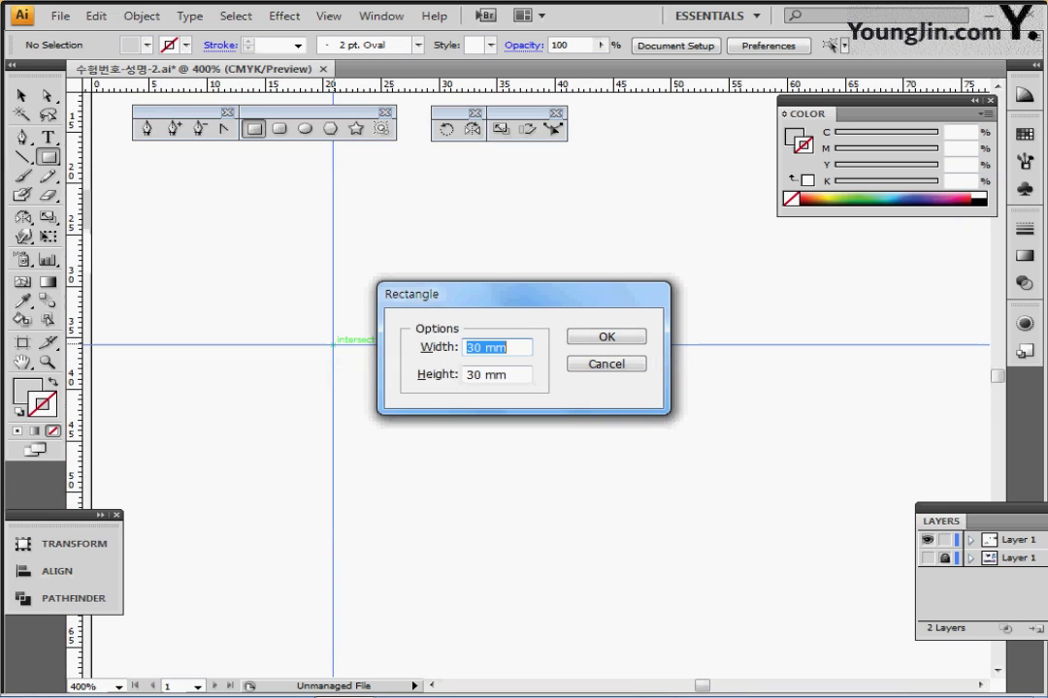
{"action": "key", "text": "Return"}
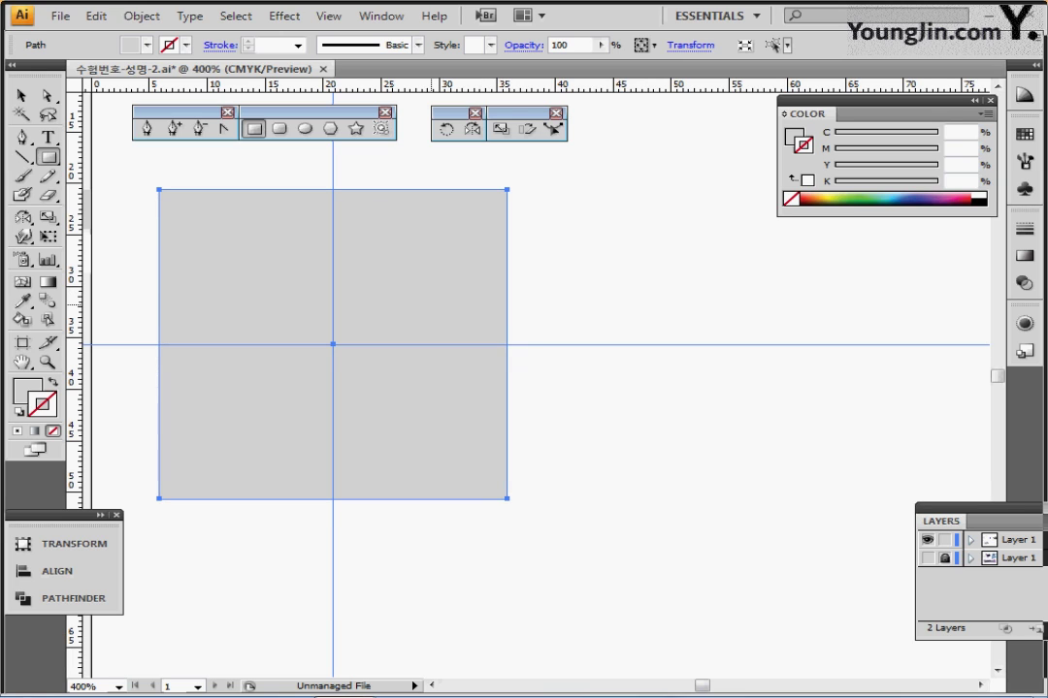
- Add a circle about 6 mm in diameter centred on the grey square
{"action": "left_click", "coordinate": [305, 128]}
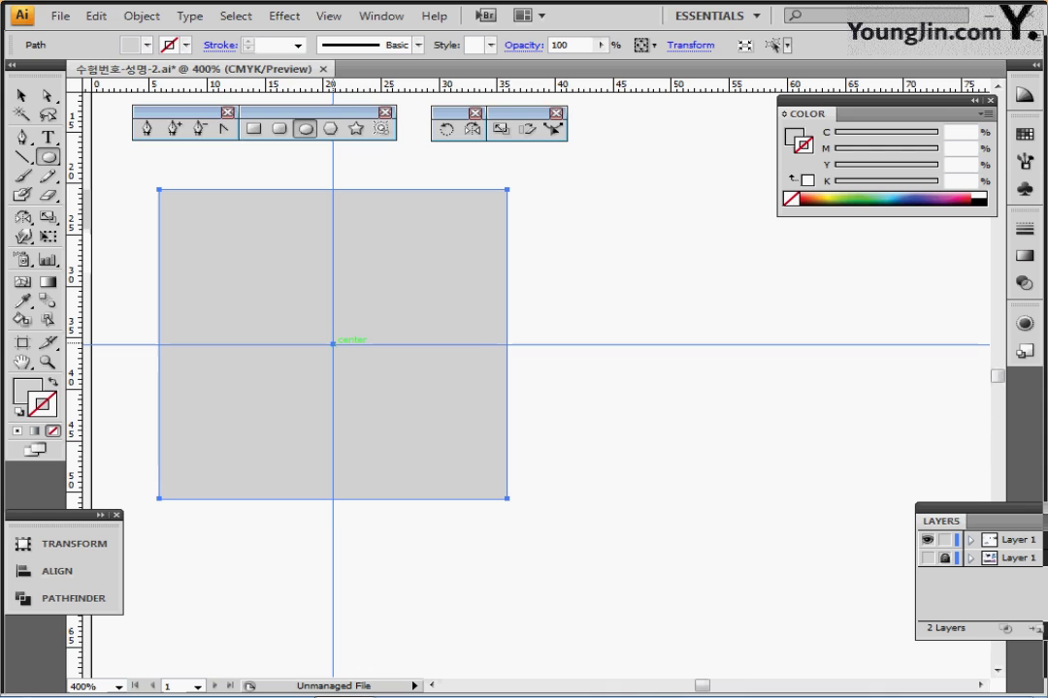
{"action": "left_click", "coordinate": [332, 344]}
{"action": "key", "text": "Return"}
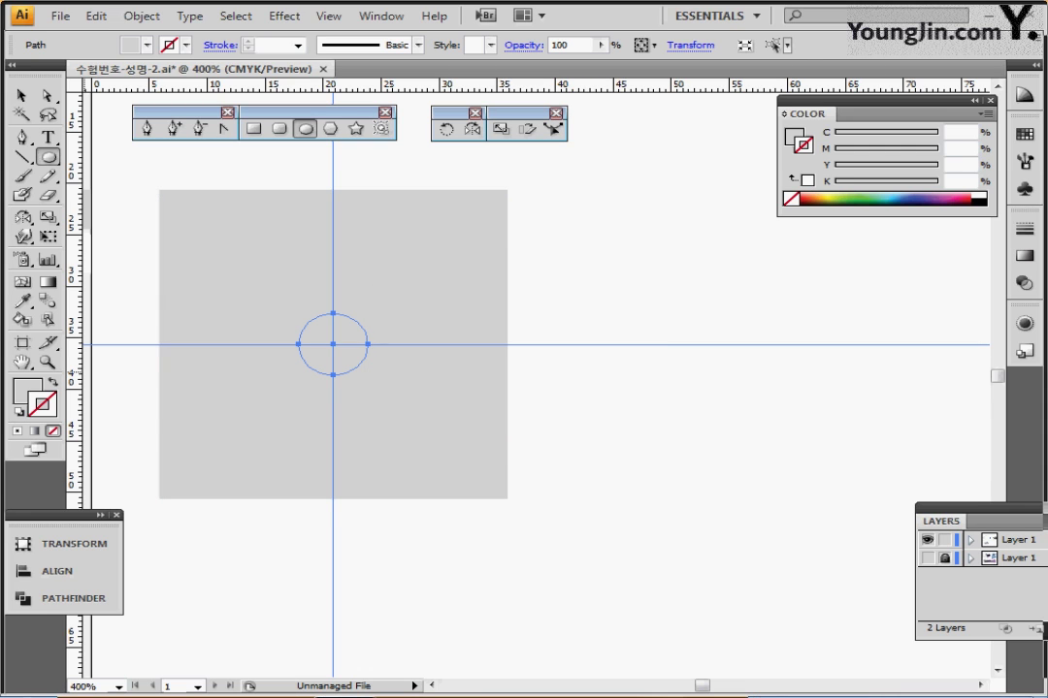
- Give the circle no fill and a white 5 pt stroke
{"action": "key", "text": "d"}
{"action": "key", "text": "slash"}
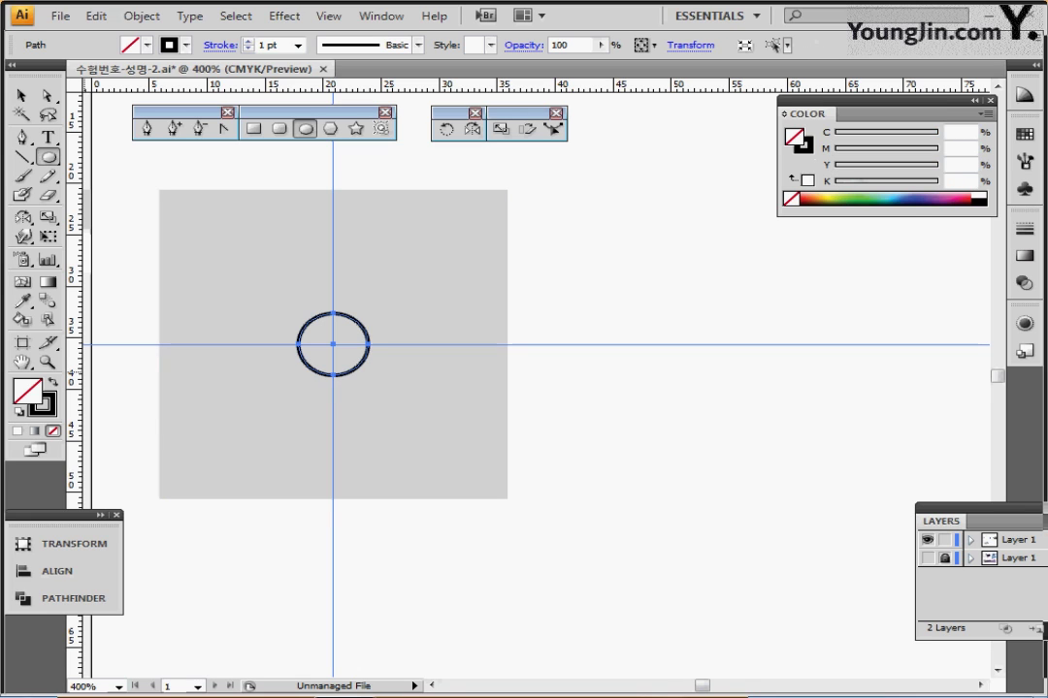
{"action": "key", "text": "x"}
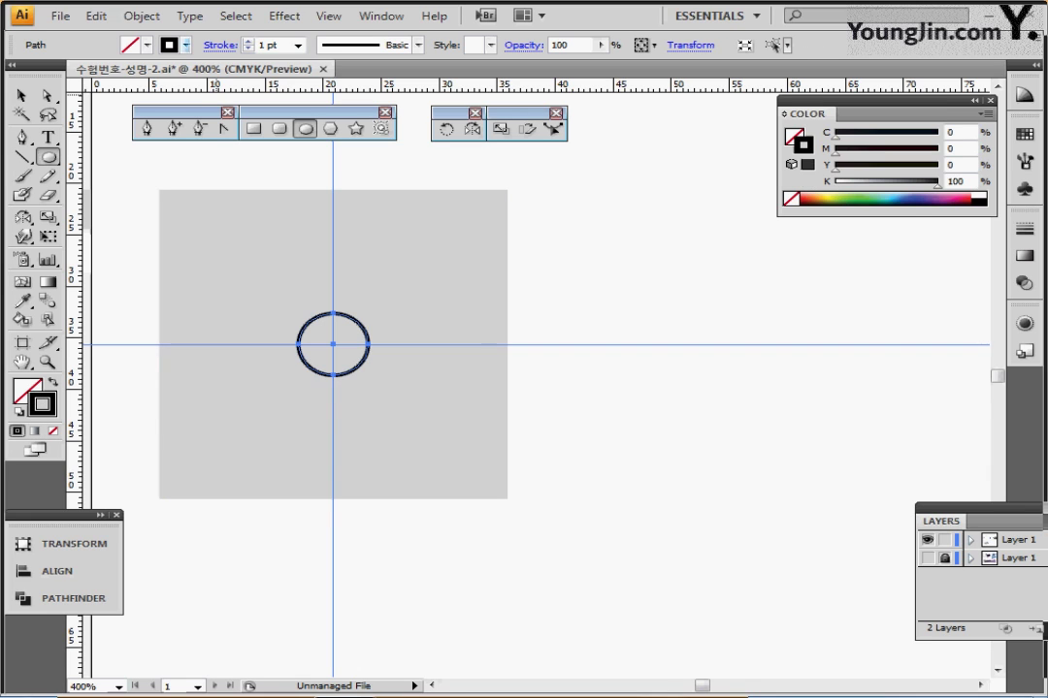
{"action": "left_click", "coordinate": [185, 44]}
{"action": "left_click", "coordinate": [35, 62]}
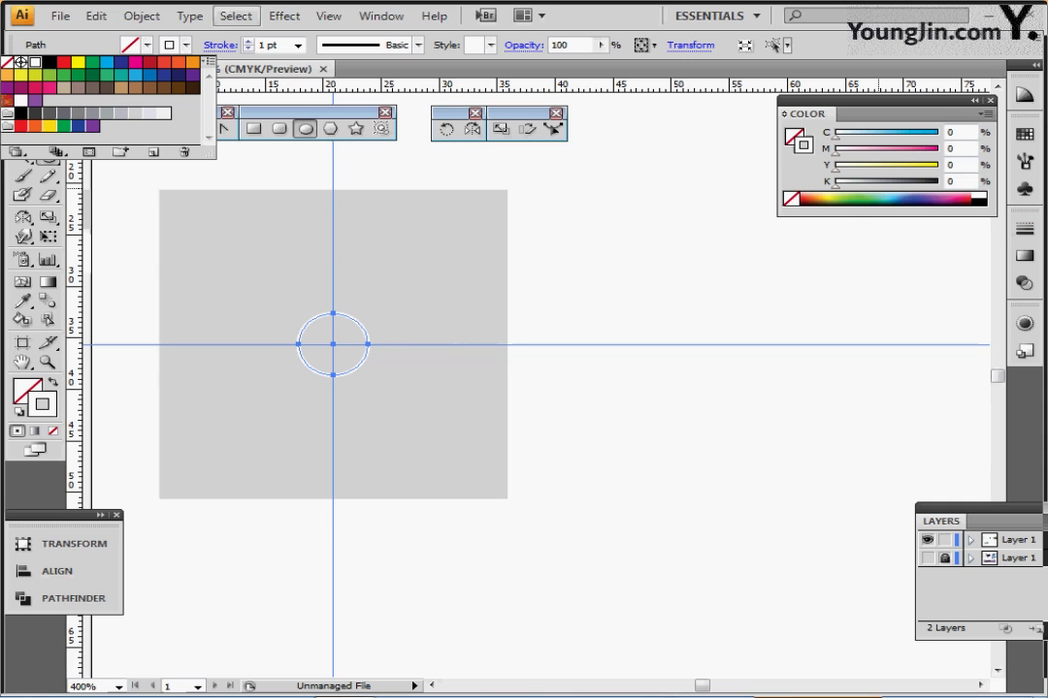
{"action": "left_click", "coordinate": [247, 41]}
{"action": "left_click", "coordinate": [247, 40]}
{"action": "left_click", "coordinate": [247, 40]}
{"action": "left_click", "coordinate": [247, 41]}
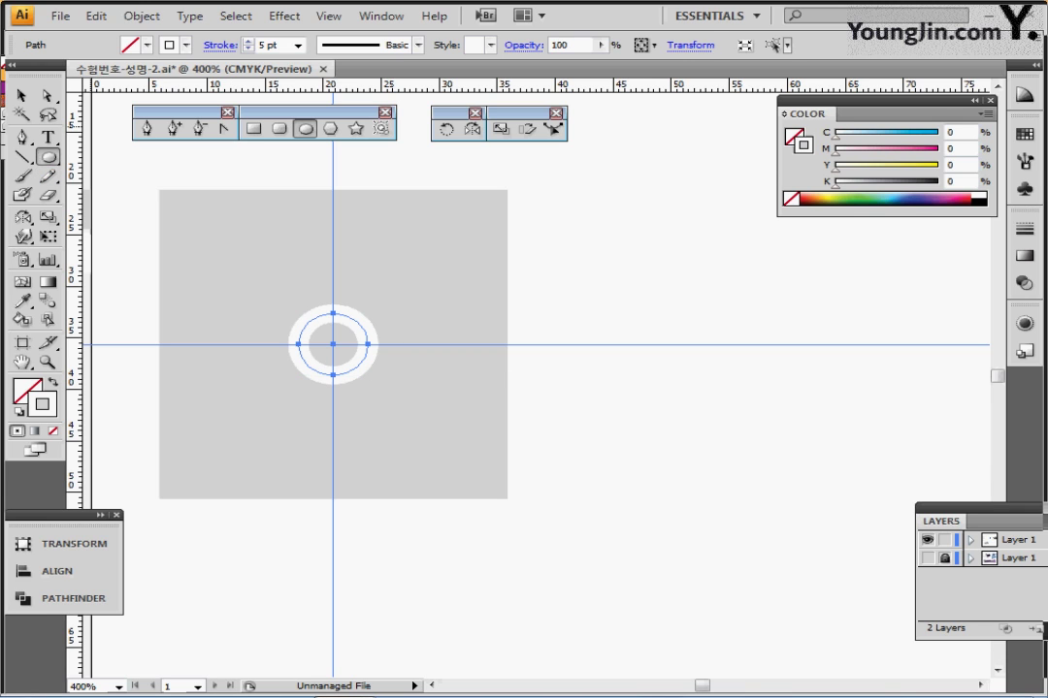
- Draw a vertical line upward from the ring's top anchor and a diagonal branch from the stem toward the upper left
{"action": "left_click", "coordinate": [21, 156]}
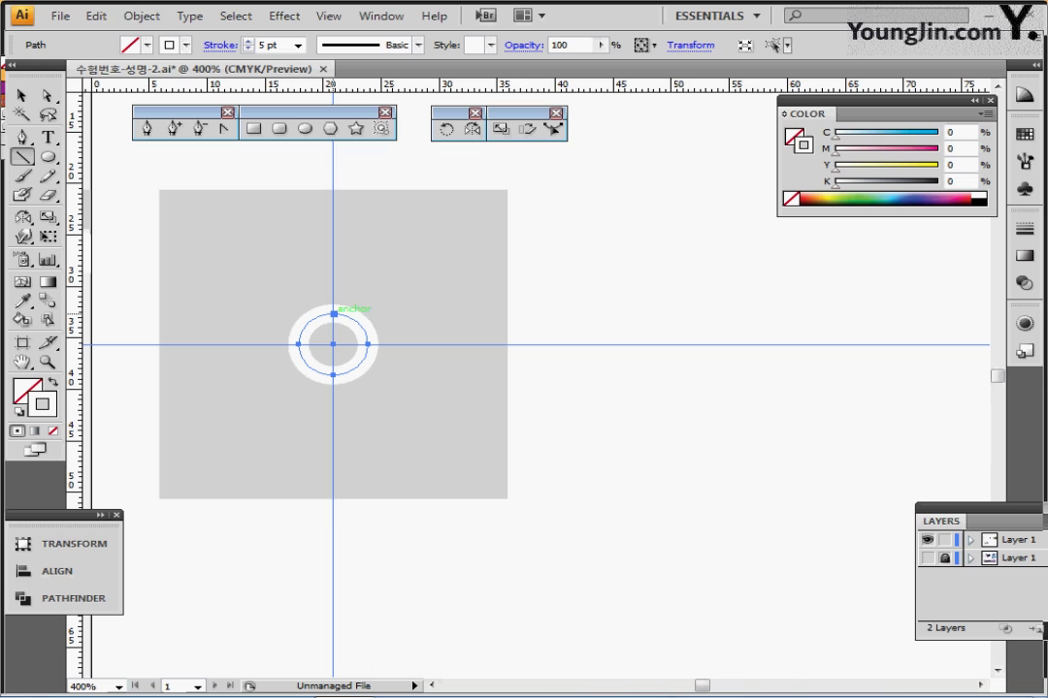
{"action": "left_click_drag", "start_coordinate": [333, 313], "coordinate": [334, 234]}
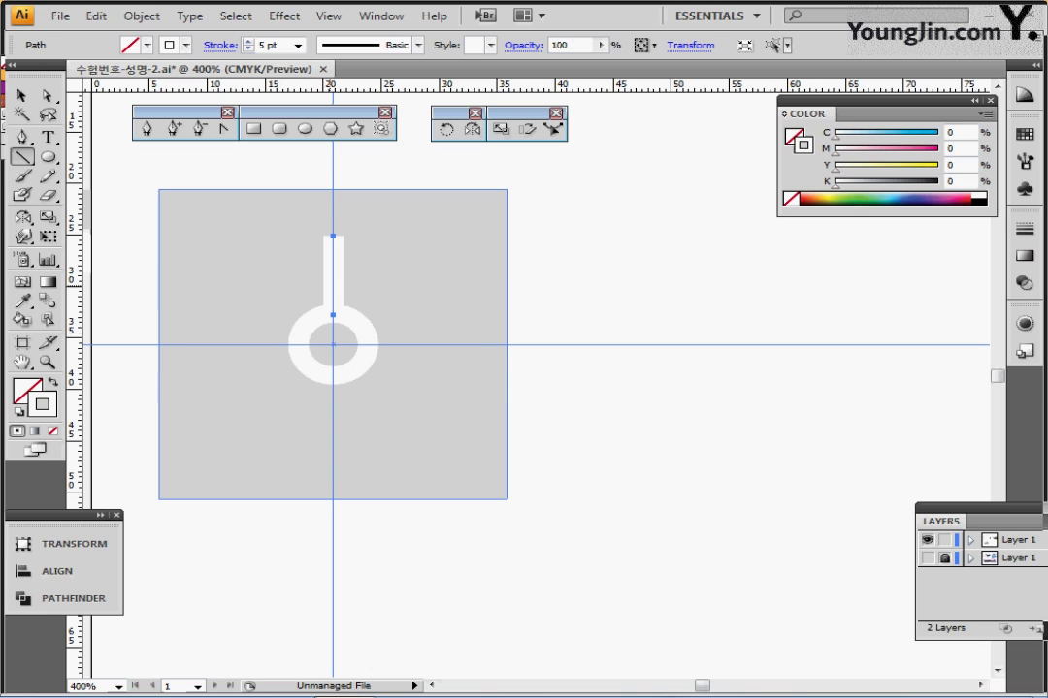
{"action": "left_click_drag", "start_coordinate": [331, 286], "coordinate": [292, 254]}
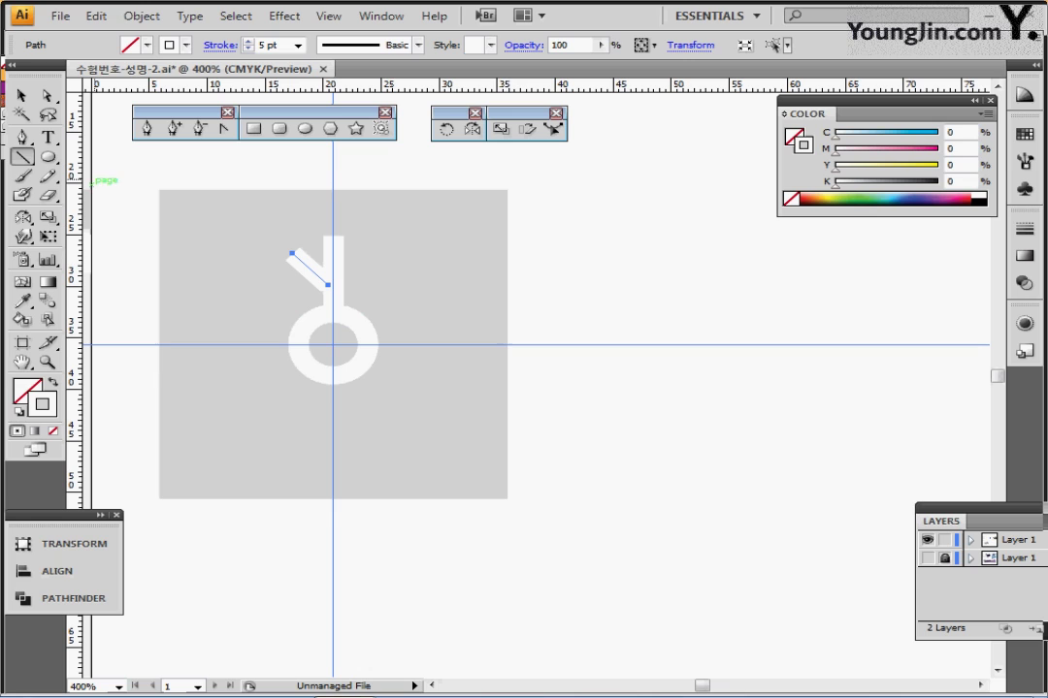
- Reflect a copy of the diagonal branch across the vertical axis at its lower end and nudge it right to mirror the original
{"action": "left_click", "coordinate": [473, 129]}
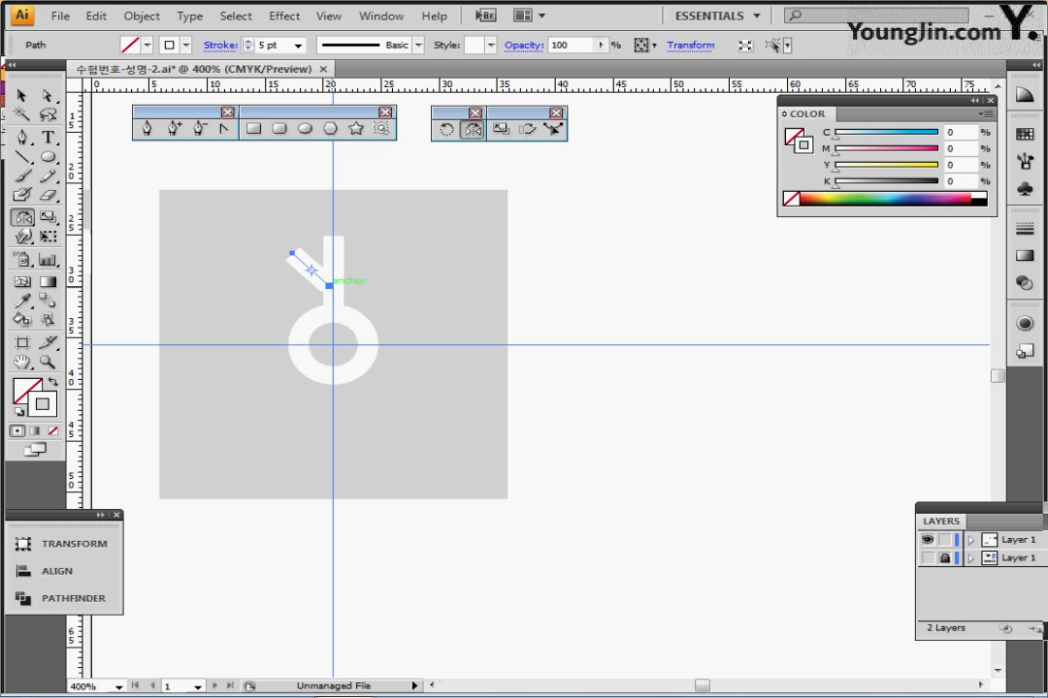
{"action": "left_click", "coordinate": [329, 286], "text": "alt"}
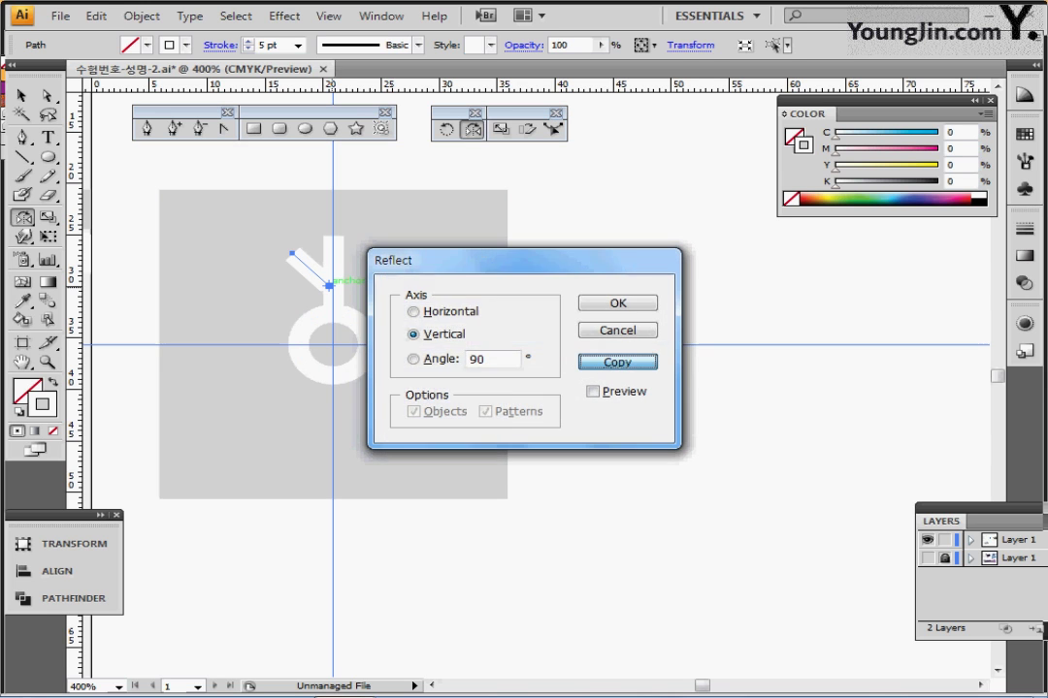
{"action": "left_click", "coordinate": [617, 361]}
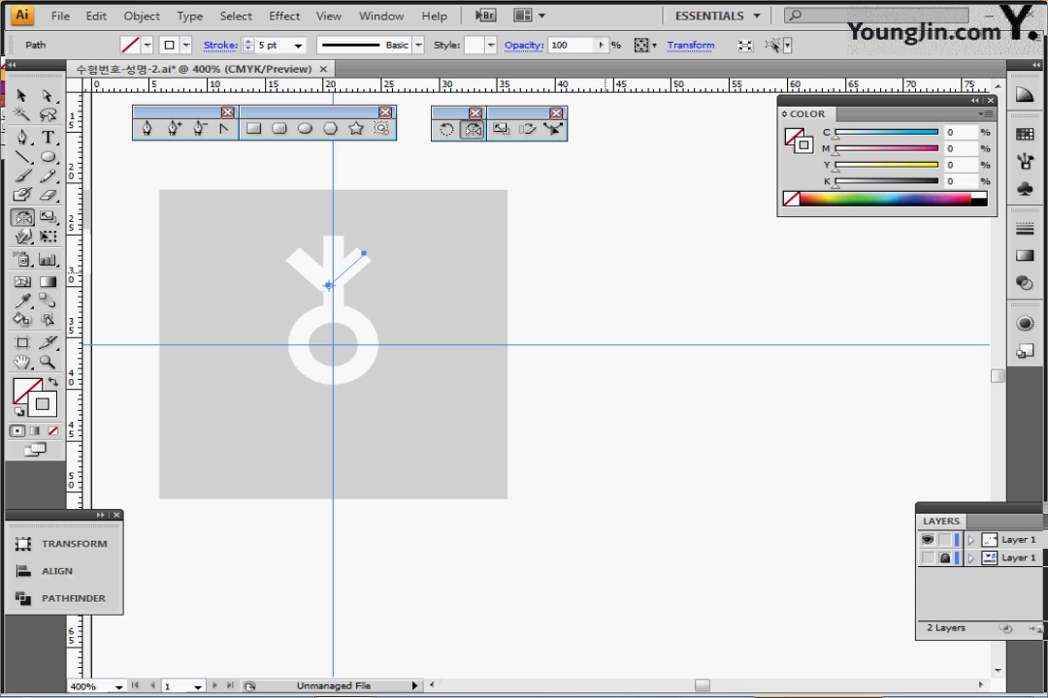
{"action": "key", "text": "Right"}
{"action": "key", "text": "Right"}
{"action": "key", "text": "Right"}
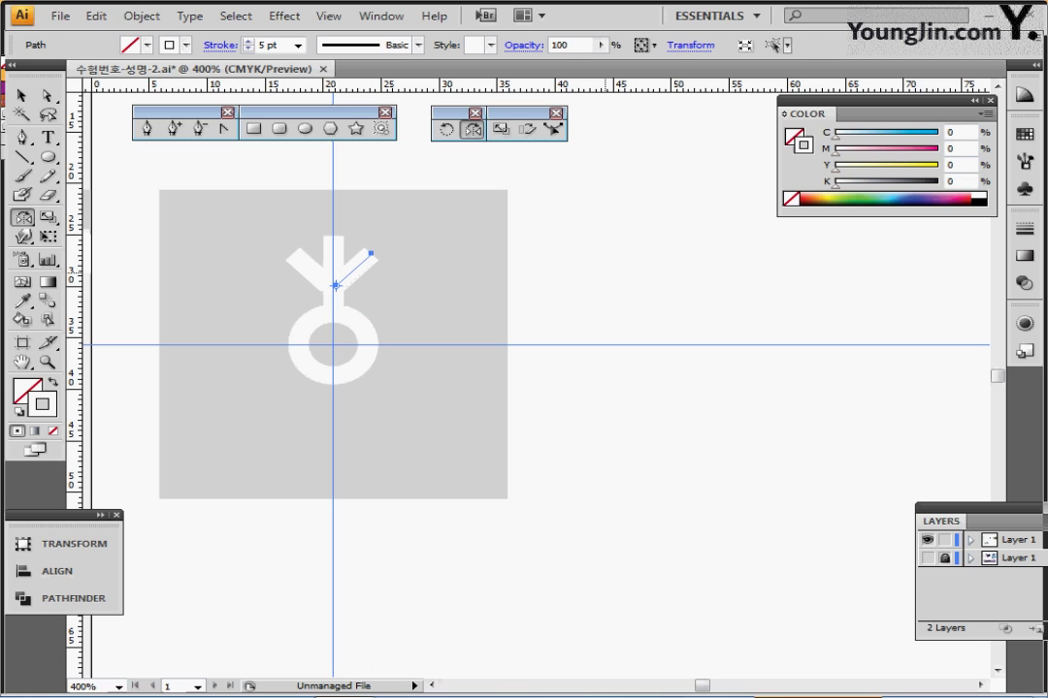
{"action": "key", "text": "ctrl+shift+a"}
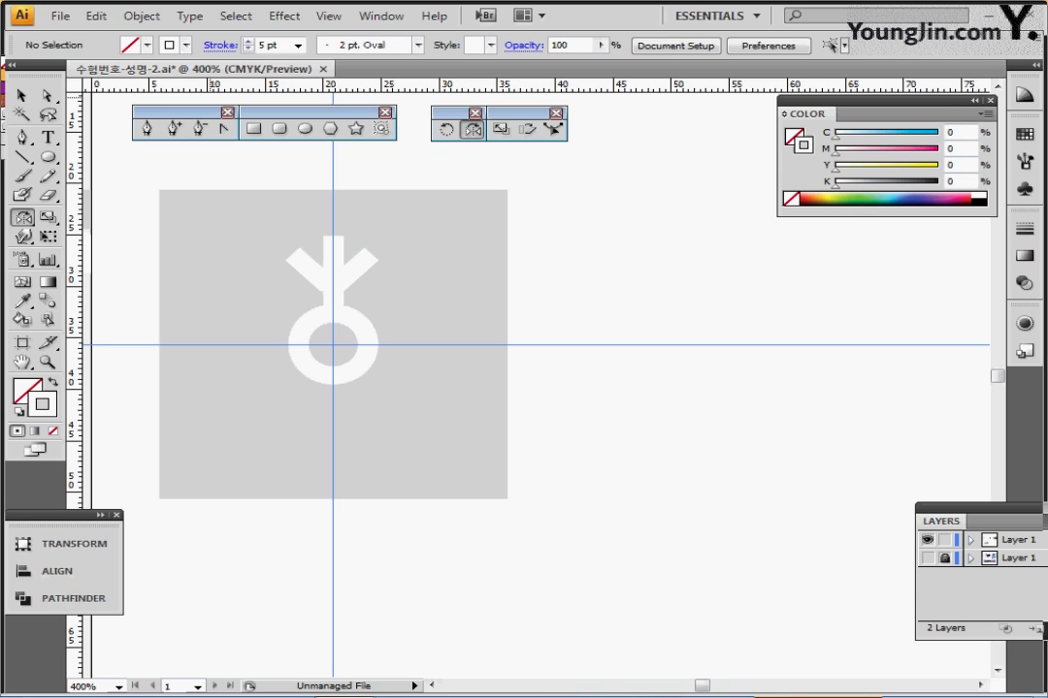
- Convert the ring, stem and both branches to filled shapes with Outline Stroke
{"action": "left_click_drag", "start_coordinate": [132, 230], "coordinate": [383, 371]}
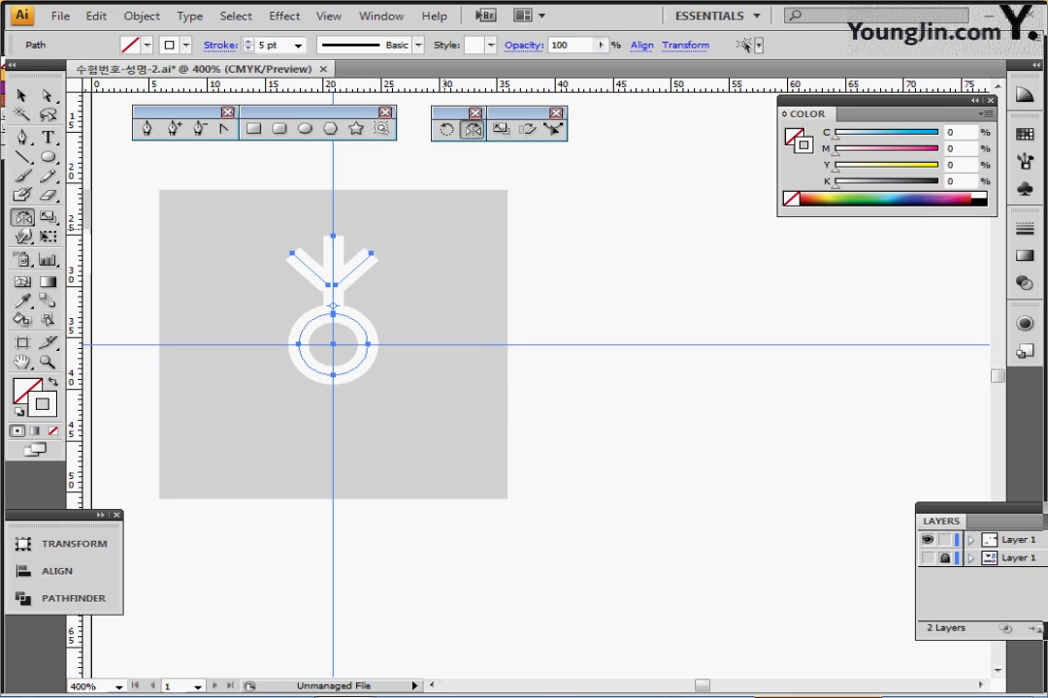
{"action": "left_click", "coordinate": [141, 15]}
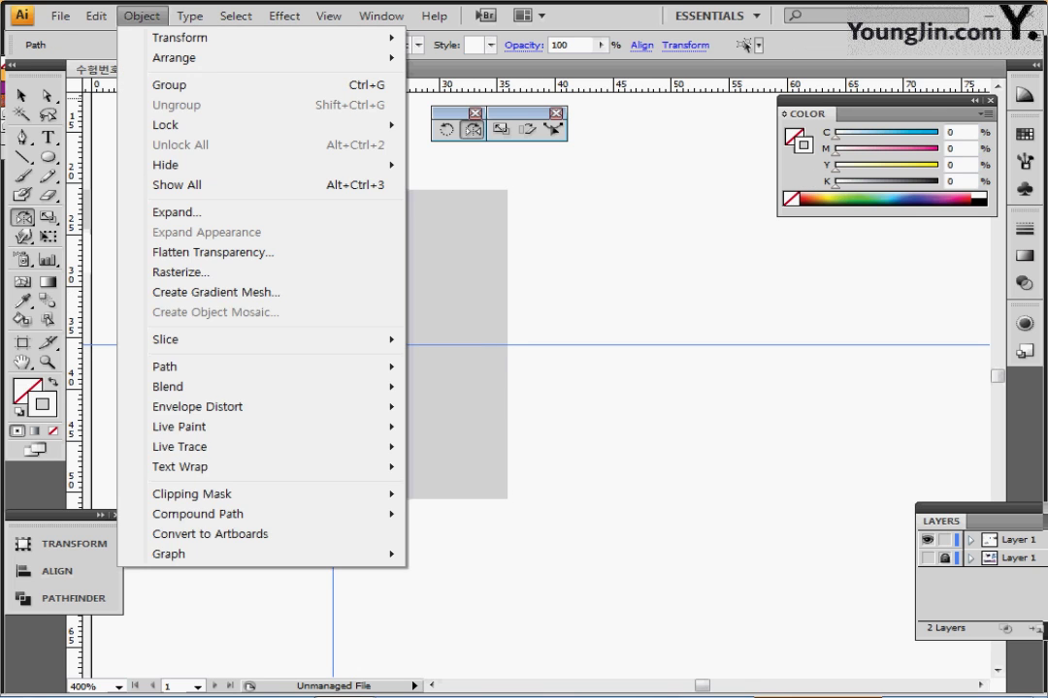
{"action": "mouse_move", "coordinate": [184, 367]}
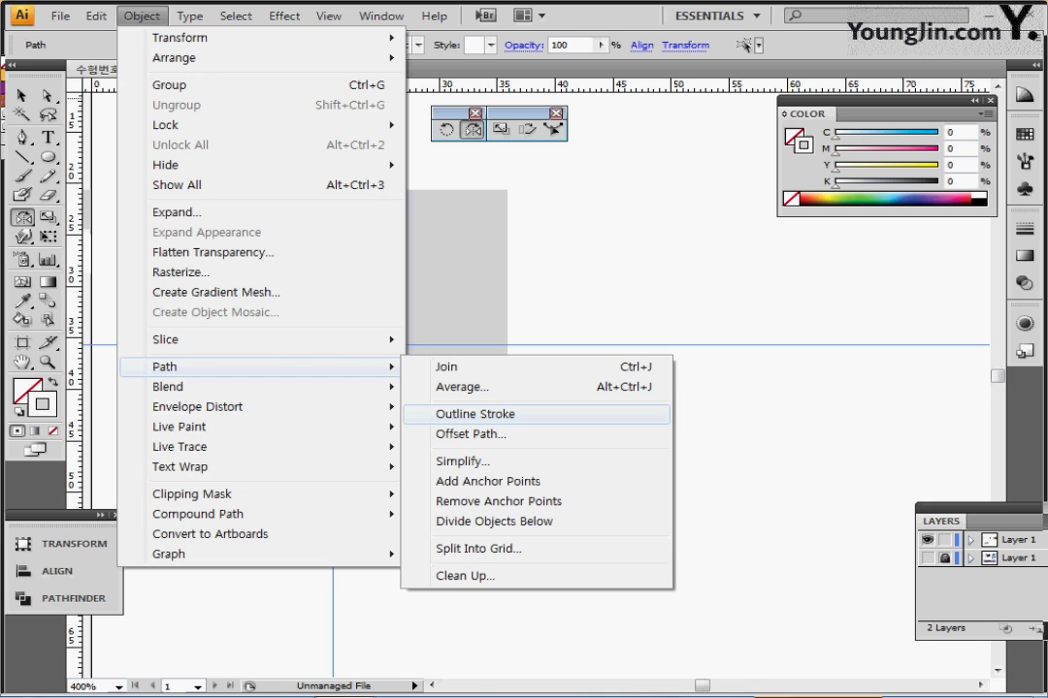
{"action": "left_click", "coordinate": [475, 414]}
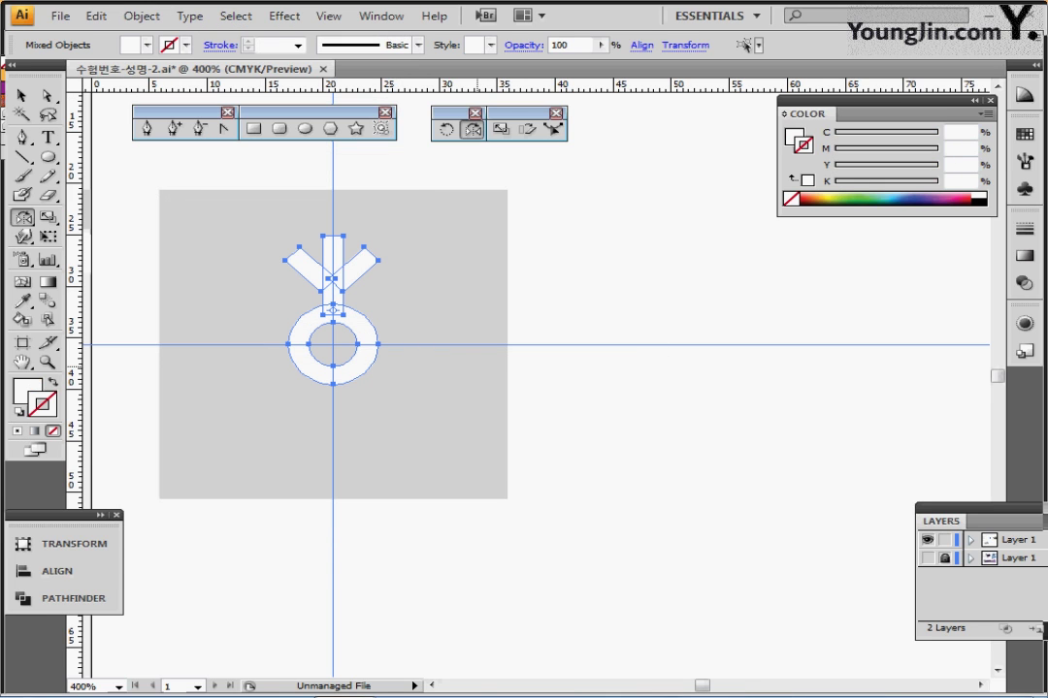
{"action": "right_click", "coordinate": [476, 369]}
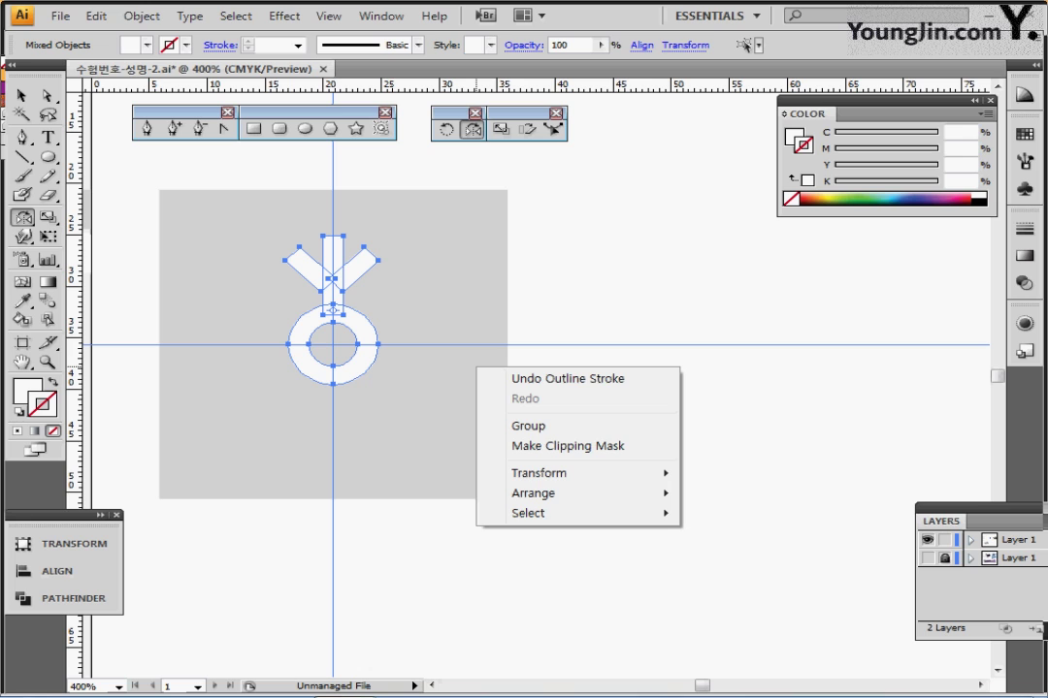
{"action": "key", "text": "ctrl+shift+a"}
- Draw a white circle about 3.6 mm wide on the stem's upper end and nudge it up slightly
{"action": "left_click", "coordinate": [304, 128]}
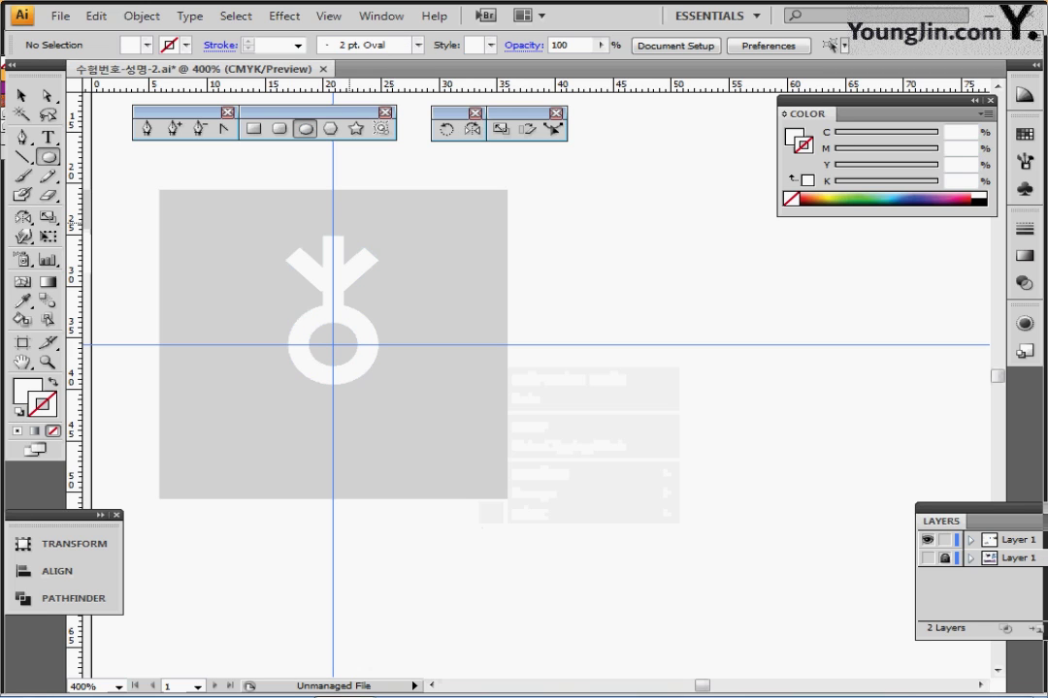
{"action": "left_click_drag", "start_coordinate": [332, 228], "coordinate": [354, 251]}
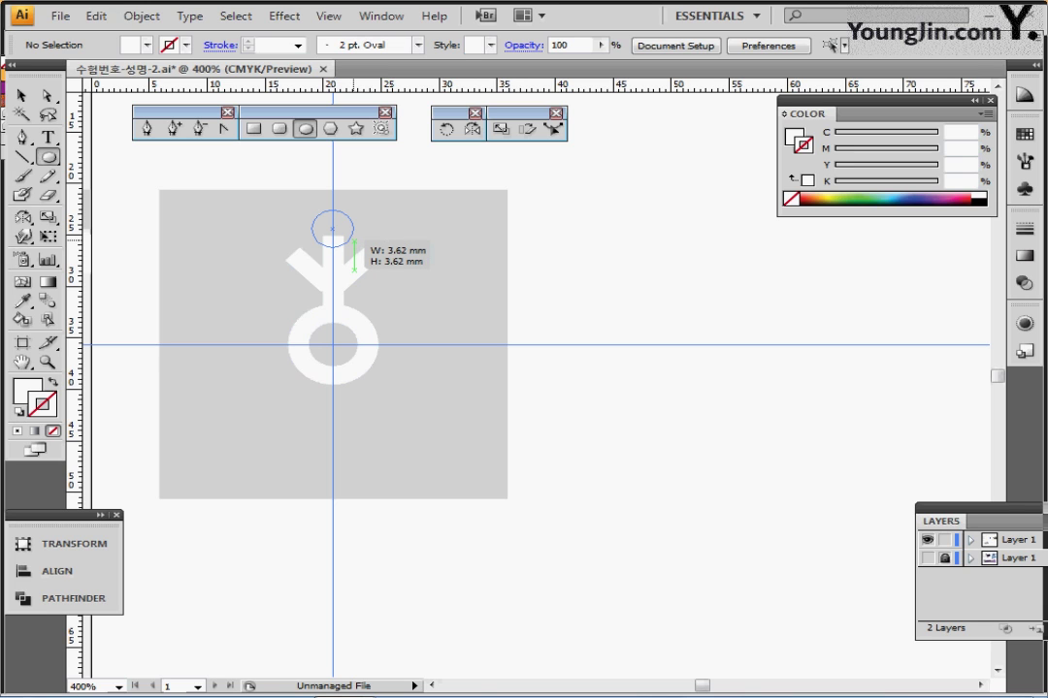
{"action": "left_click_drag", "start_coordinate": [354, 251], "coordinate": [354, 249]}
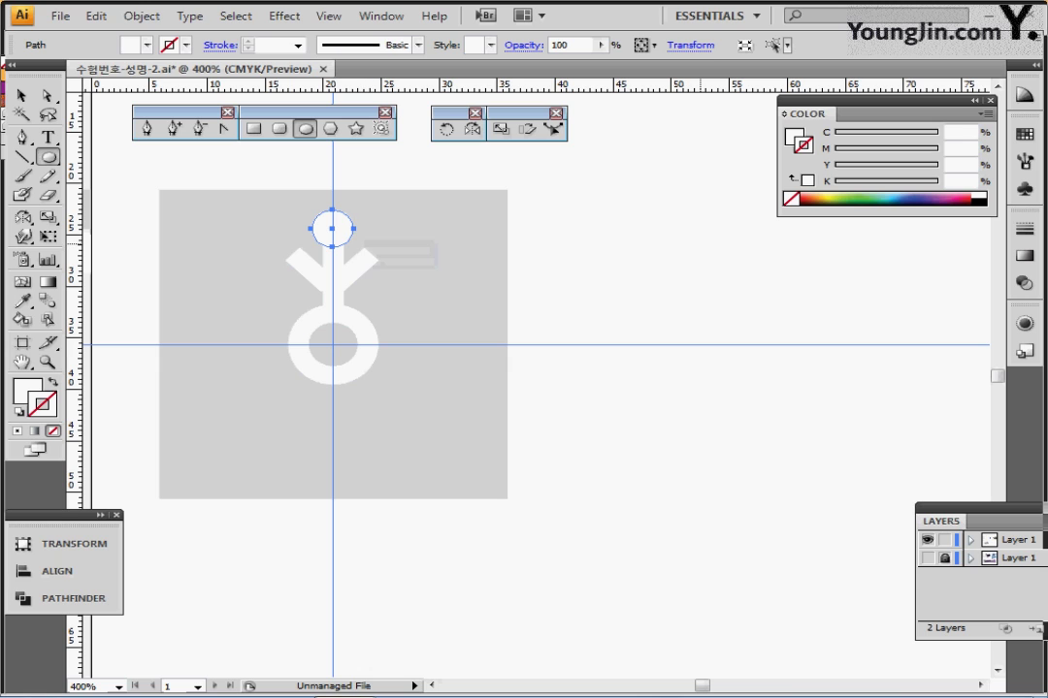
{"action": "key", "text": "Up"}
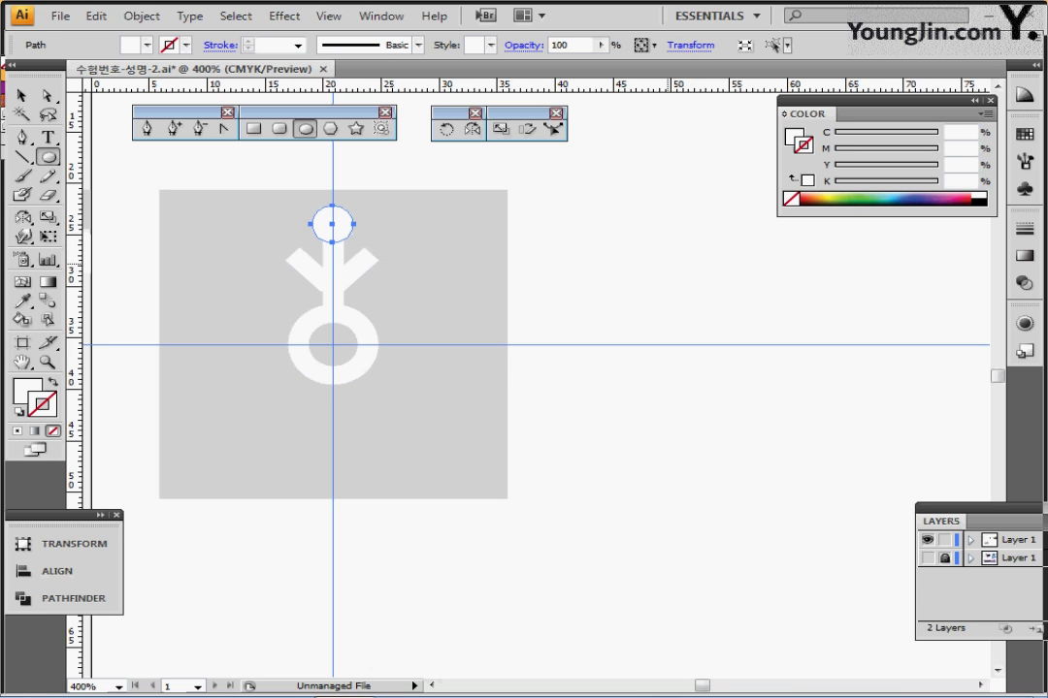
{"action": "key", "text": "ctrl+shift+a"}
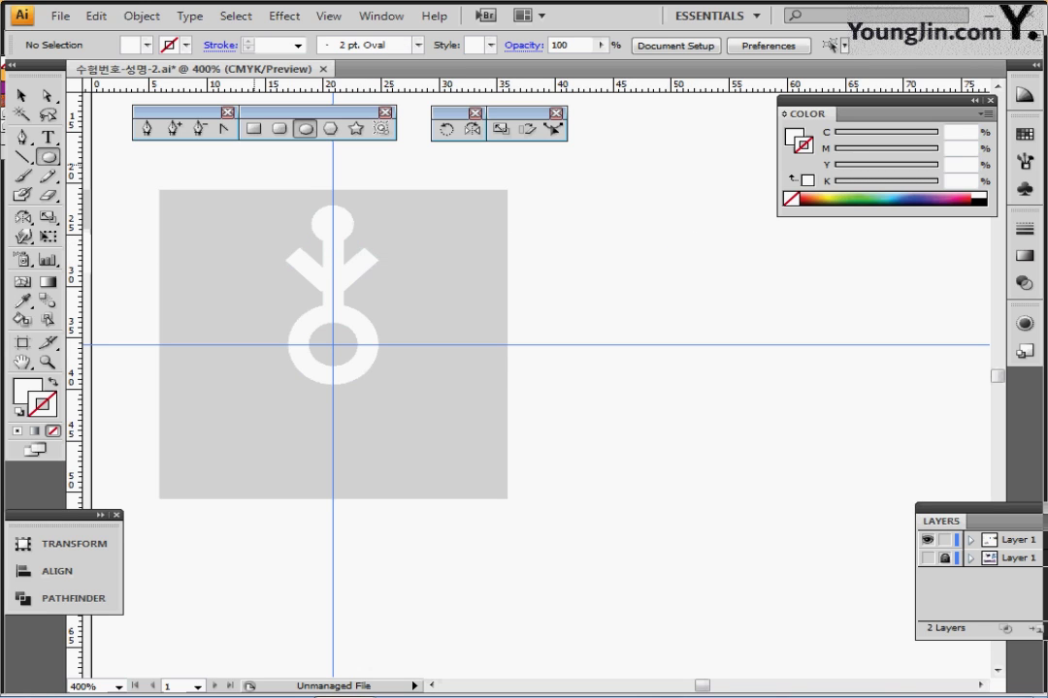
- Rotate a copy of the stem, branches and end circle by 60° around the ring's centre, excluding the ring and grey square
{"action": "left_click_drag", "start_coordinate": [393, 152], "coordinate": [267, 354]}
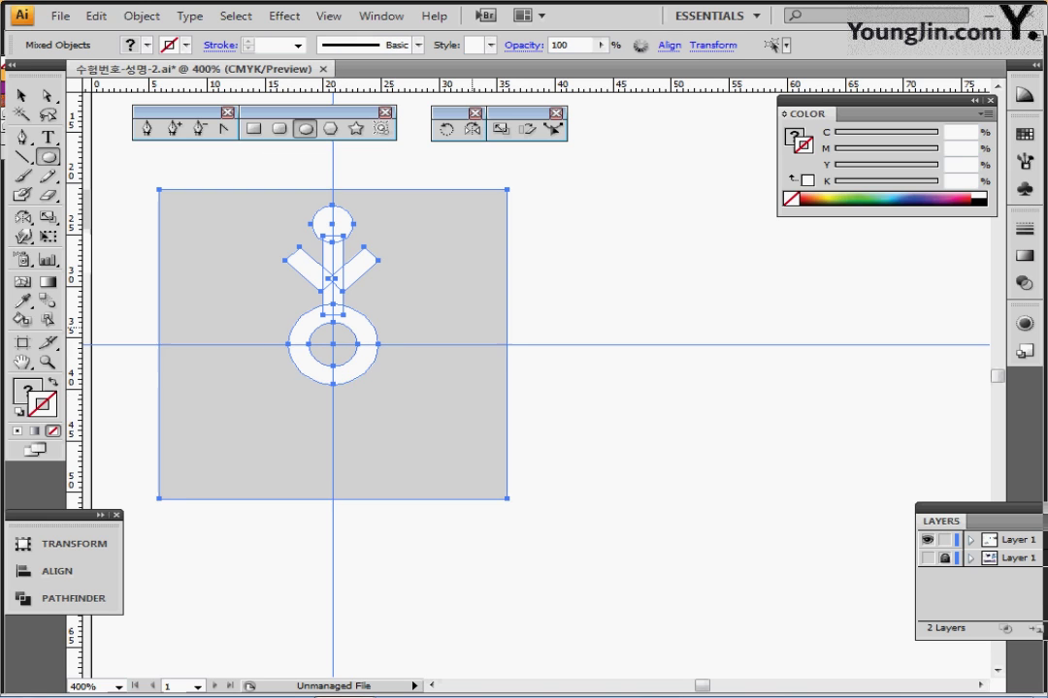
{"action": "left_click", "coordinate": [281, 422], "text": "shift"}
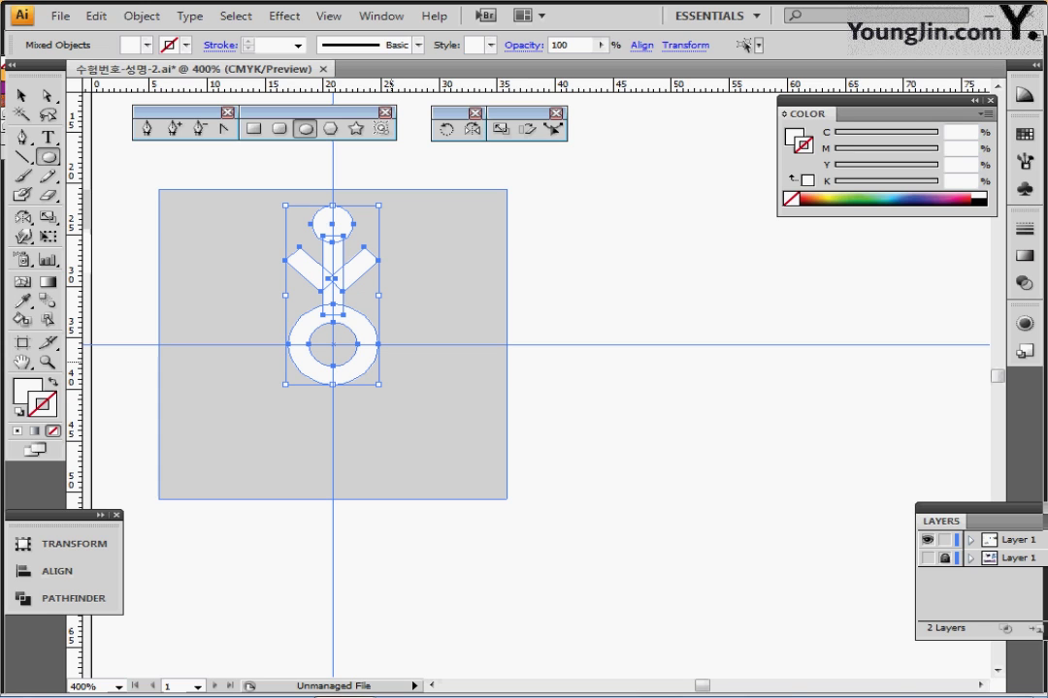
{"action": "left_click", "coordinate": [363, 347], "text": "ctrl+shift"}
{"action": "key", "text": "a"}
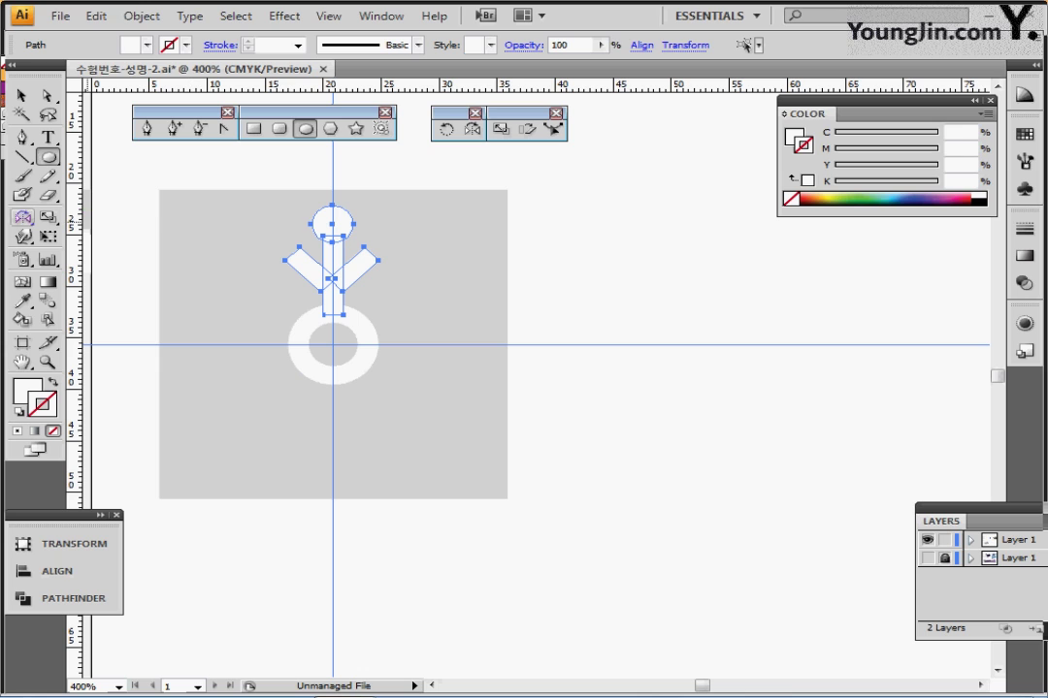
{"action": "left_click", "coordinate": [447, 129]}
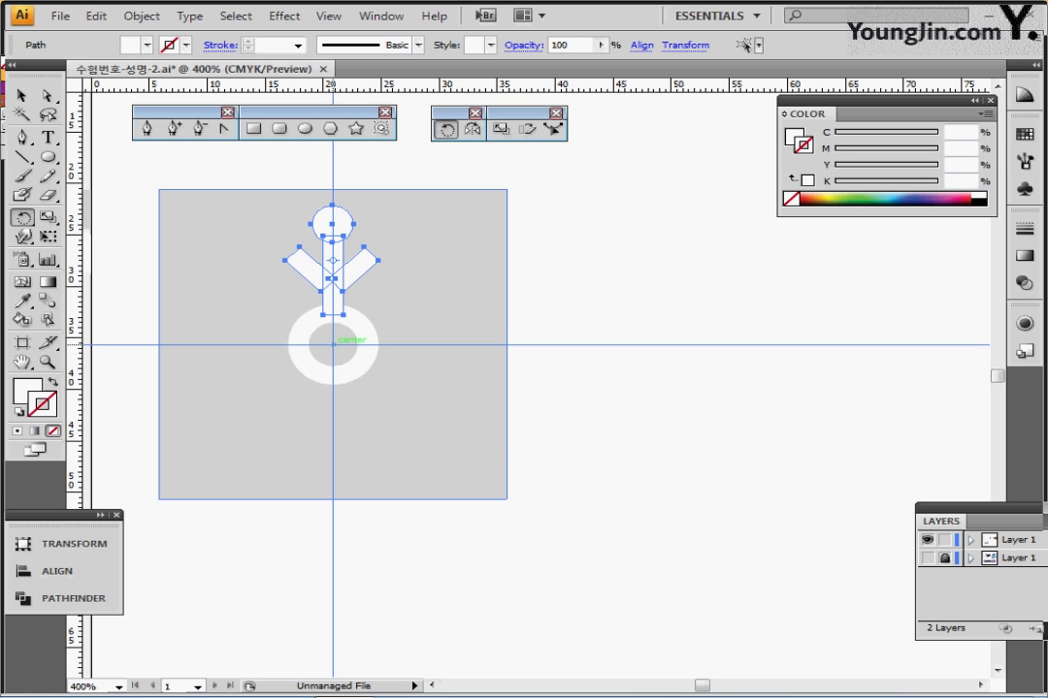
{"action": "left_click", "coordinate": [333, 344], "text": "alt"}
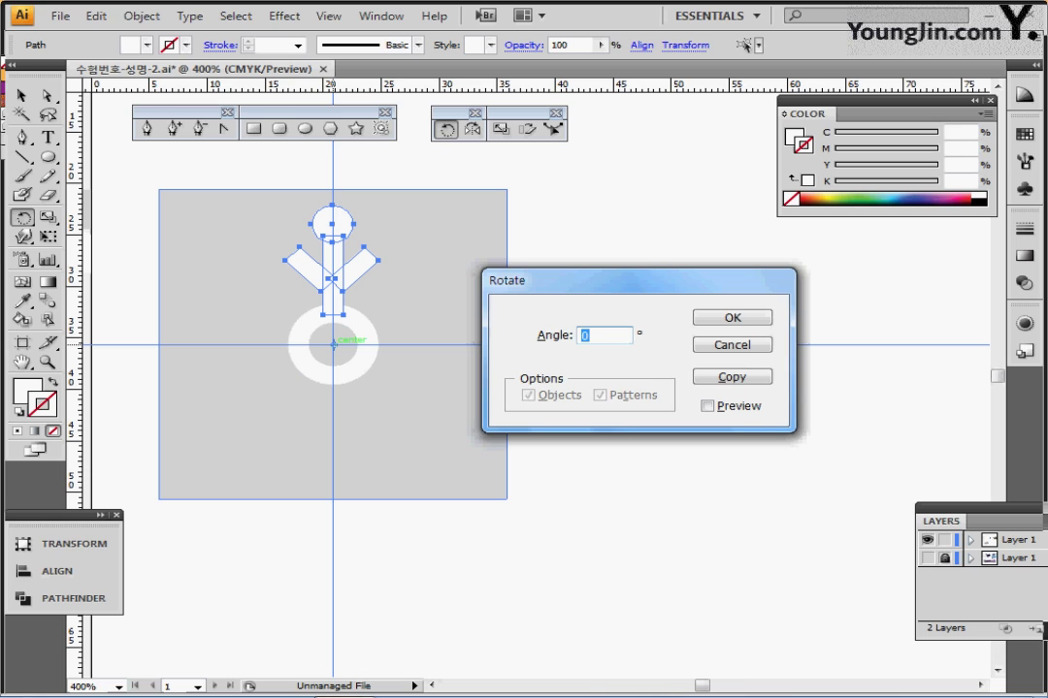
{"action": "type", "text": "60"}
{"action": "key", "text": "alt+c"}
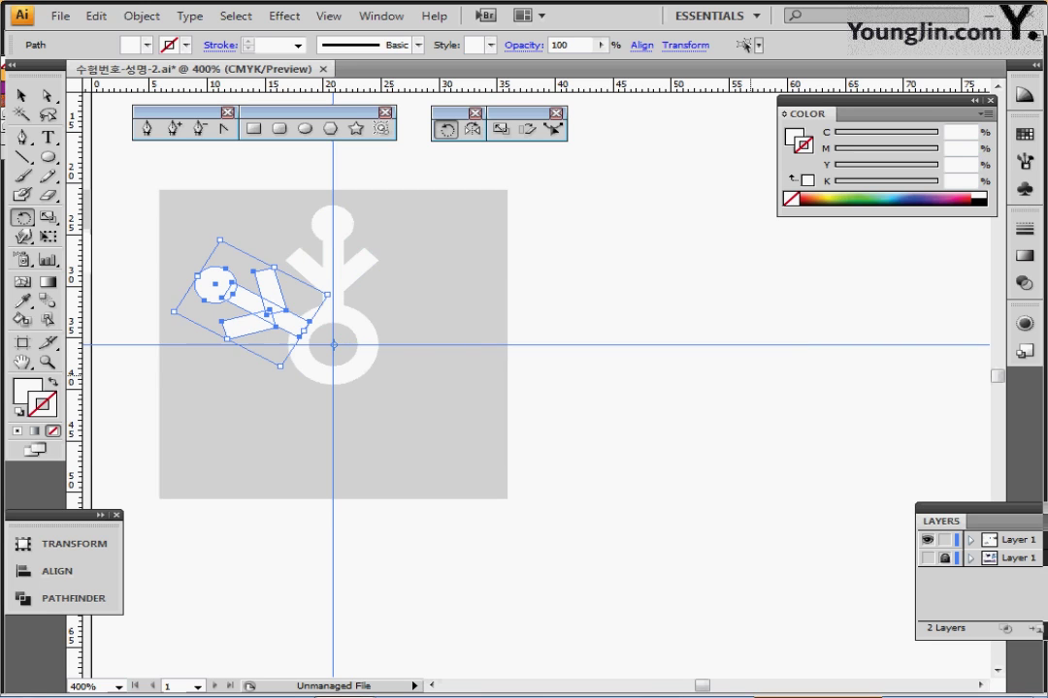
- Repeat the 60° rotated copy four more times around the ring's centre to complete the six-armed snowflake, then toggle the bounding box
{"action": "key", "text": "ctrl+d"}
{"action": "key", "text": "ctrl+d"}
{"action": "key", "text": "ctrl+d"}
{"action": "key", "text": "ctrl+d"}
{"action": "key", "text": "ctrl+shift+b"}
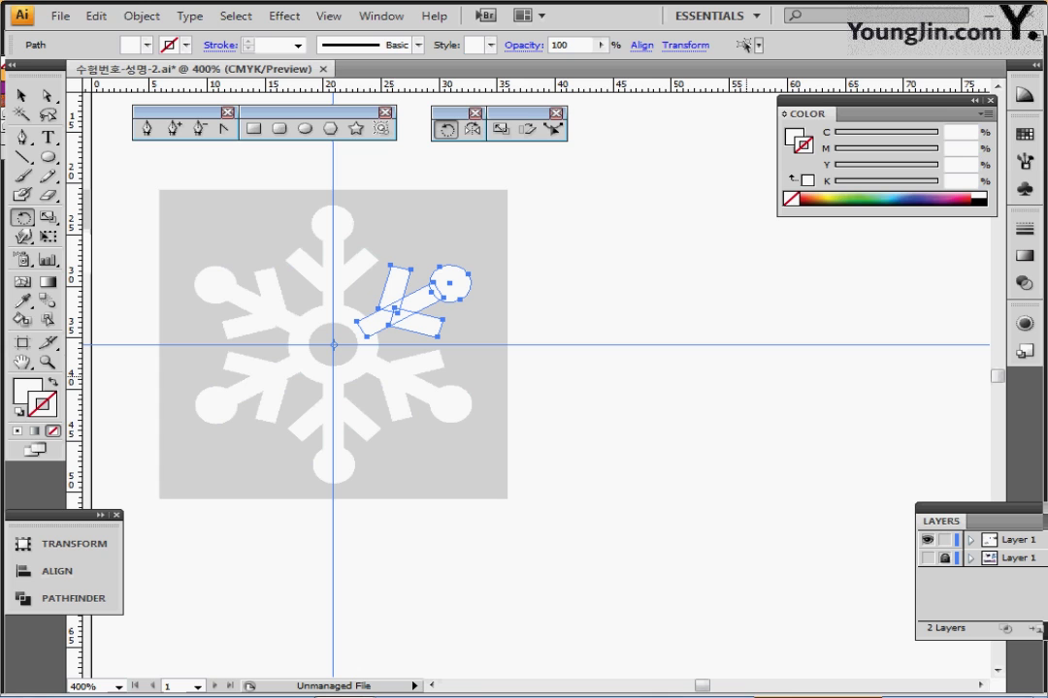
{"action": "key", "text": "ctrl+shift+b"}
- Select all snowflake pieces without the grey square and unite them into one shape with the Pathfinder's Unite
{"action": "key", "text": "ctrl+a"}
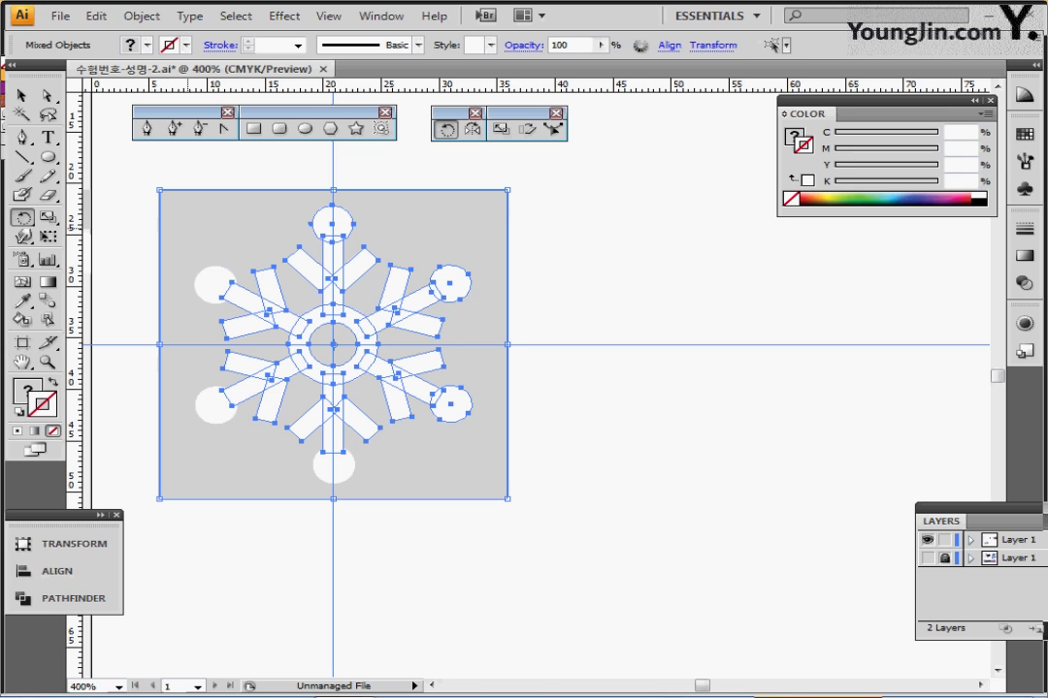
{"action": "left_click_drag", "start_coordinate": [131, 197], "coordinate": [514, 525]}
{"action": "left_click_drag", "start_coordinate": [521, 190], "coordinate": [468, 220]}
{"action": "left_click", "coordinate": [101, 515]}
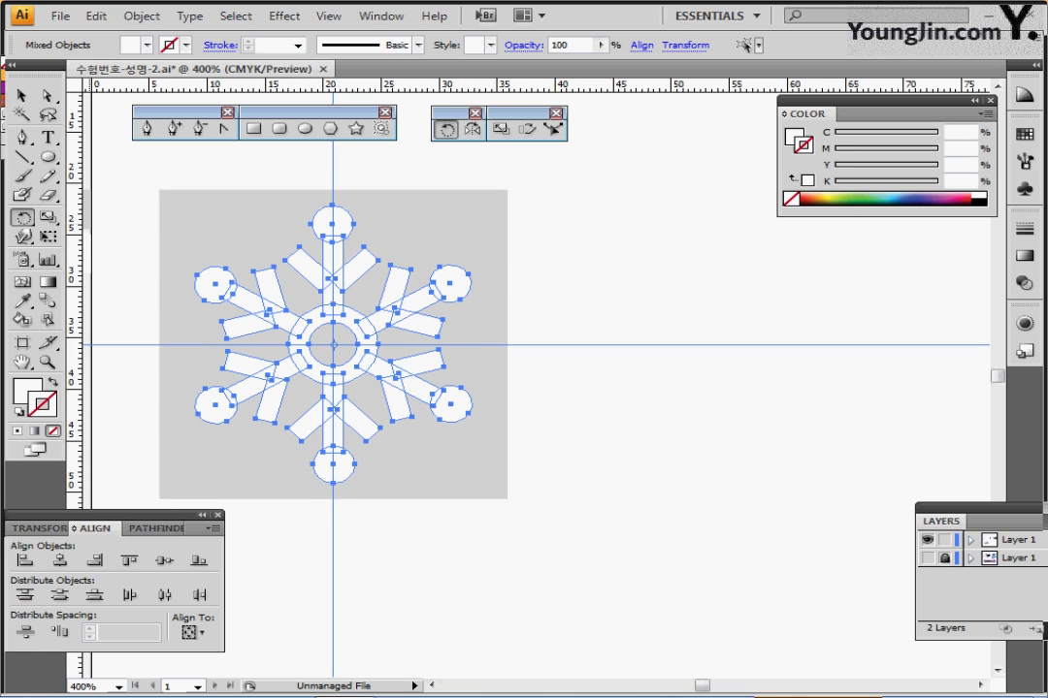
{"action": "left_click", "coordinate": [145, 528]}
{"action": "left_click", "coordinate": [23, 561], "text": "alt"}
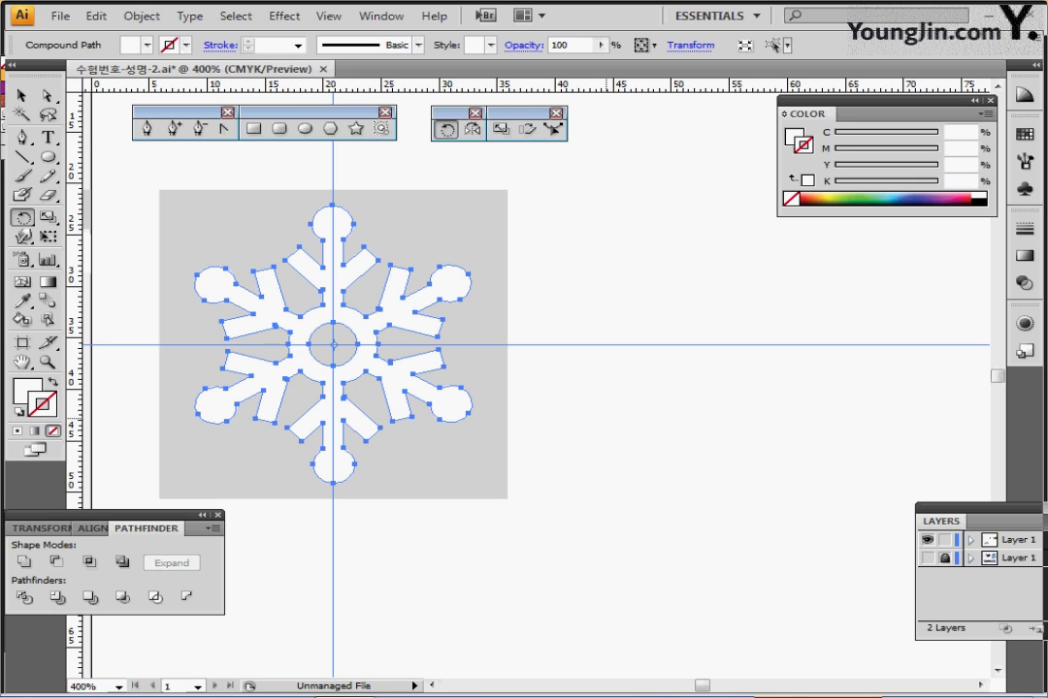
- Remove the fill of the grey square behind the snowflake, leaving it with no fill and no stroke
{"action": "key", "text": "ctrl+shift+a"}
{"action": "left_click_drag", "start_coordinate": [574, 194], "coordinate": [481, 237]}
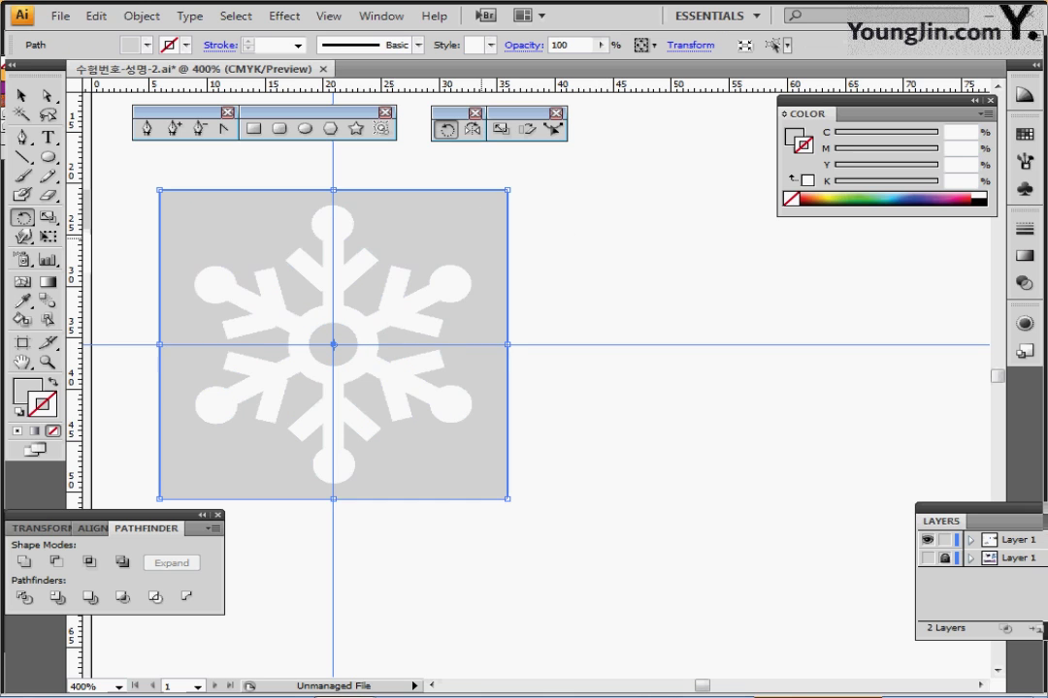
{"action": "left_click", "coordinate": [25, 390]}
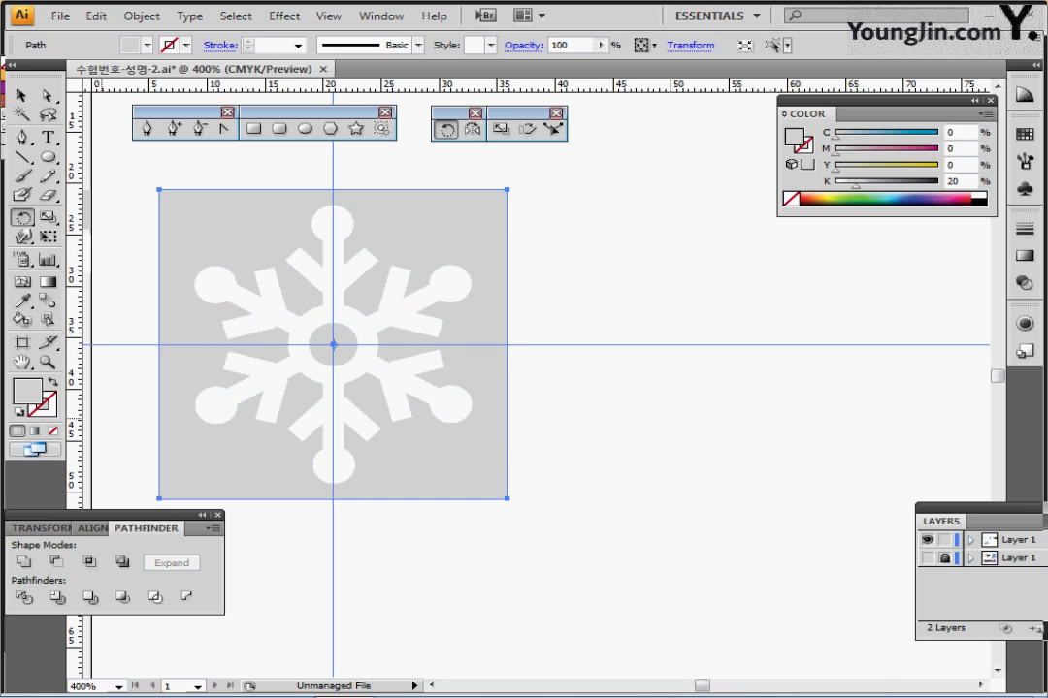
{"action": "left_click", "coordinate": [54, 431]}
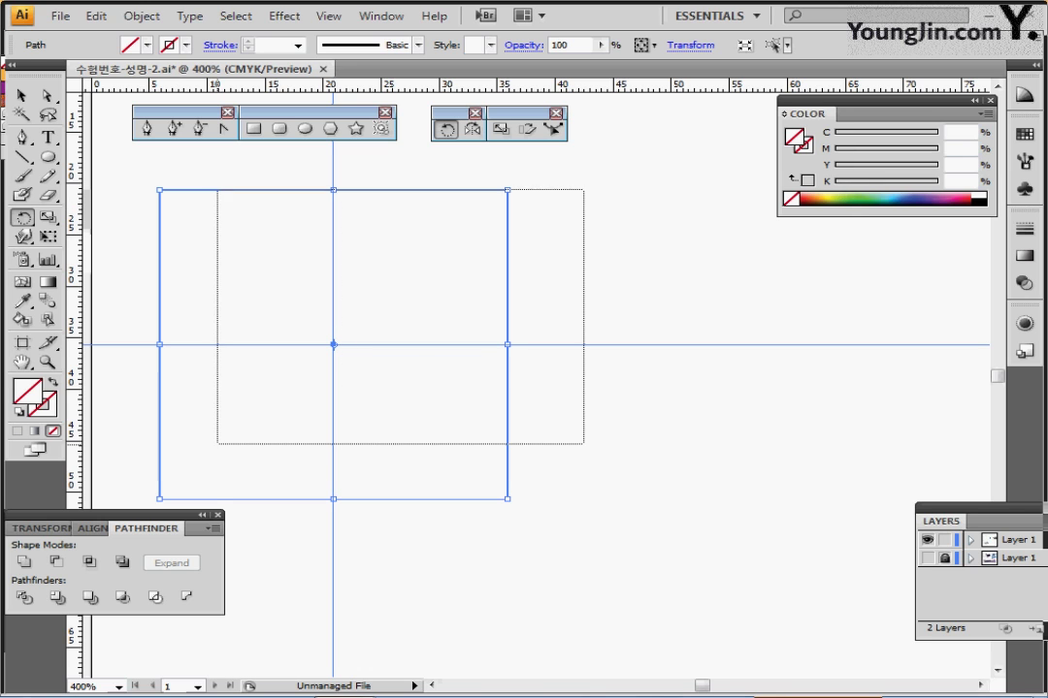
- Define the snowflake together with its unfilled square as a pattern swatch named 눈
{"action": "key", "text": "ctrl+a"}
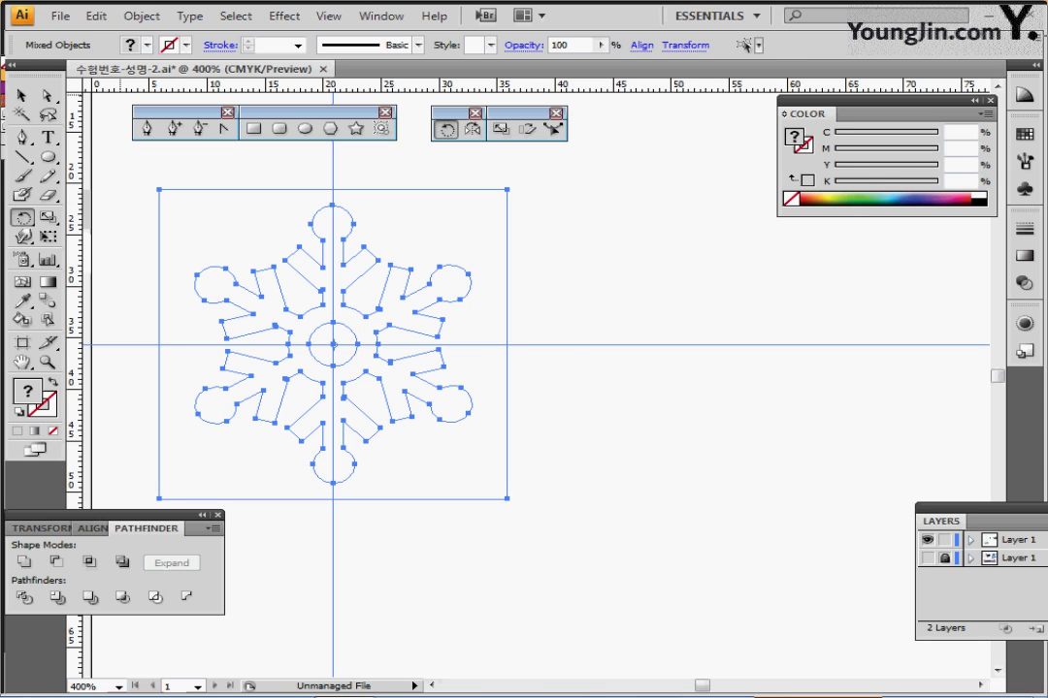
{"action": "left_click", "coordinate": [96, 16]}
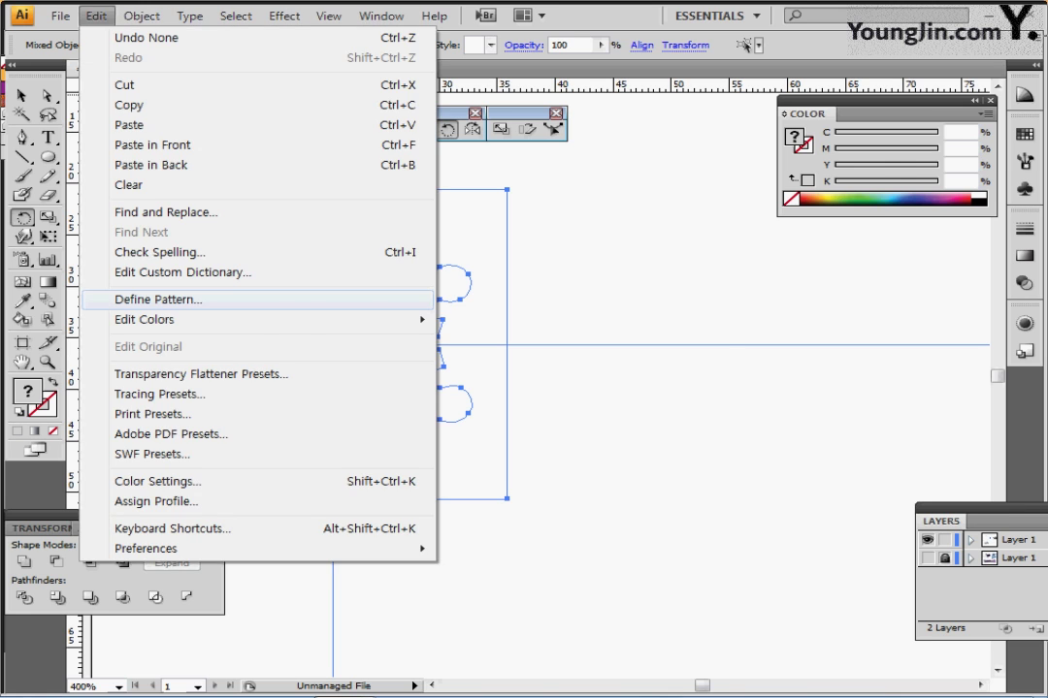
{"action": "left_click", "coordinate": [158, 298]}
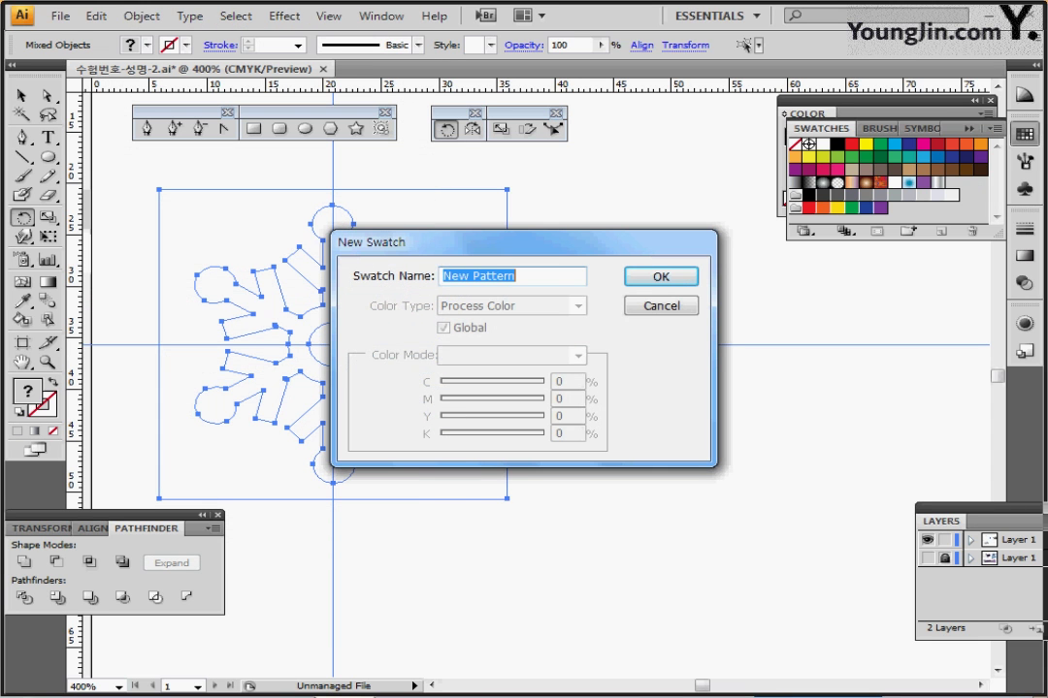
{"action": "type", "text": "눈"}
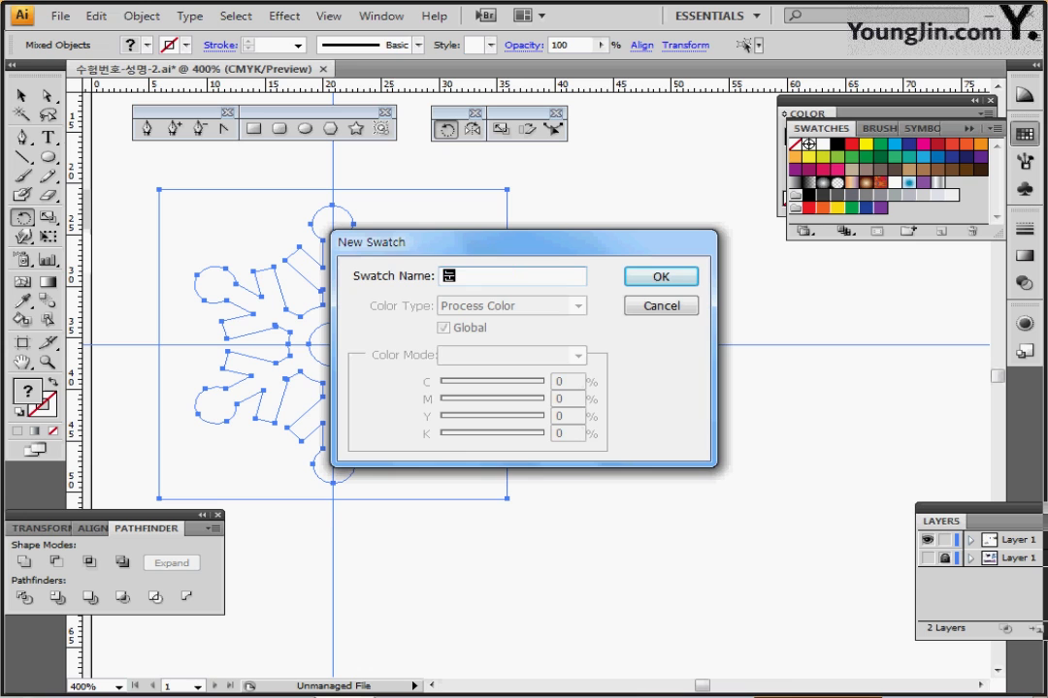
{"action": "type", "text": "눈"}
{"action": "key", "text": "Return"}
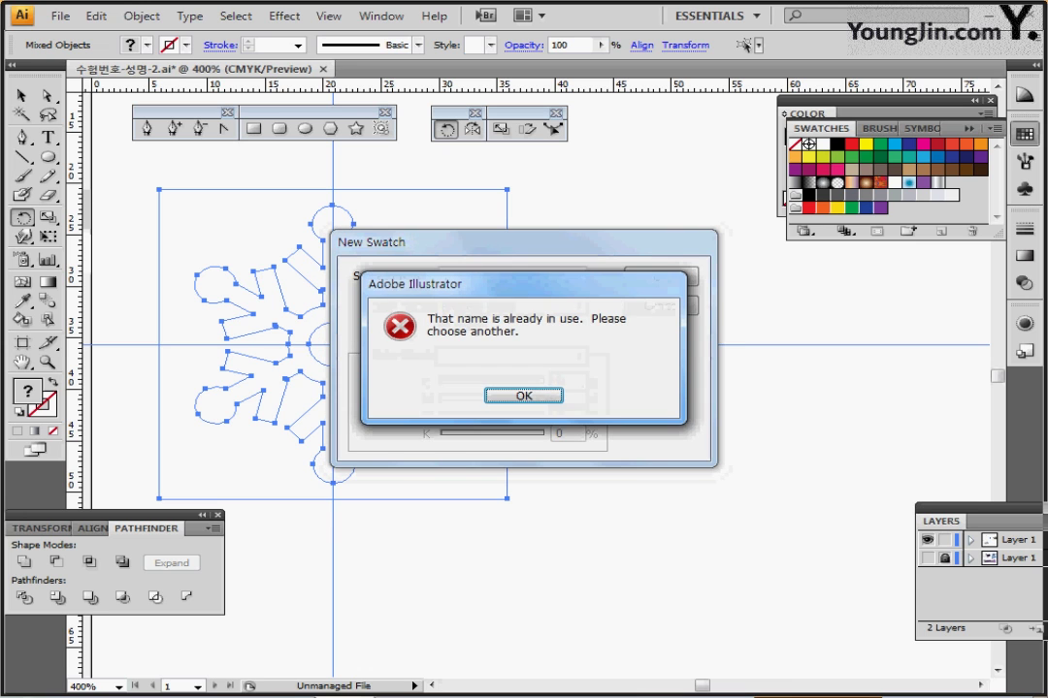
{"action": "key", "text": "Return"}
{"action": "key", "text": "BackSpace"}
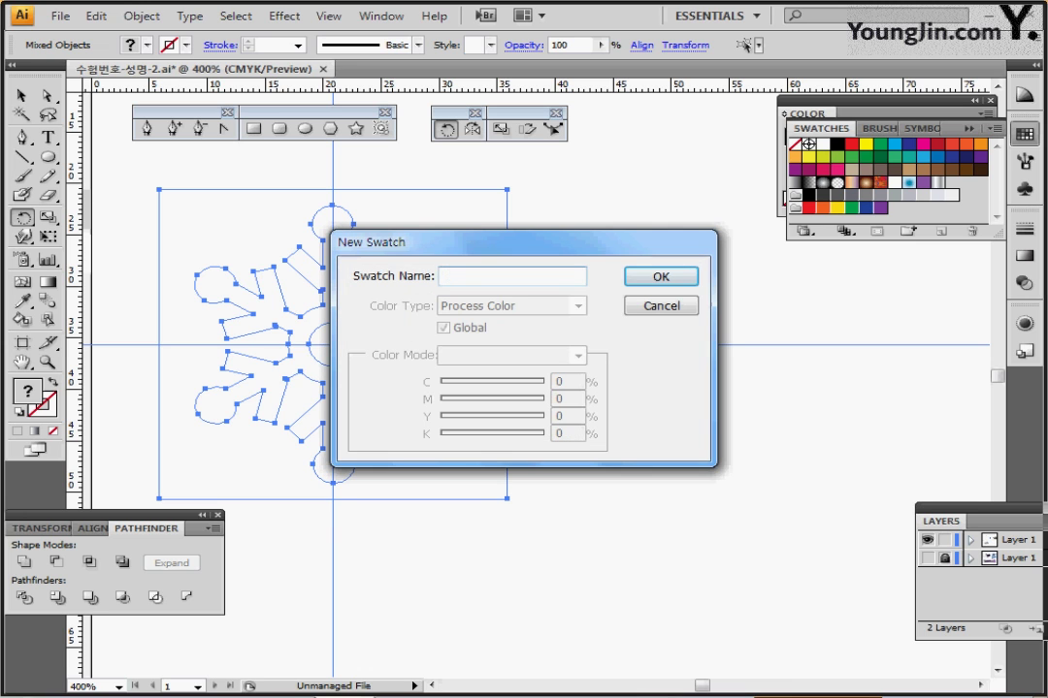
{"action": "type", "text": "눈"}
{"action": "key", "text": "Return"}
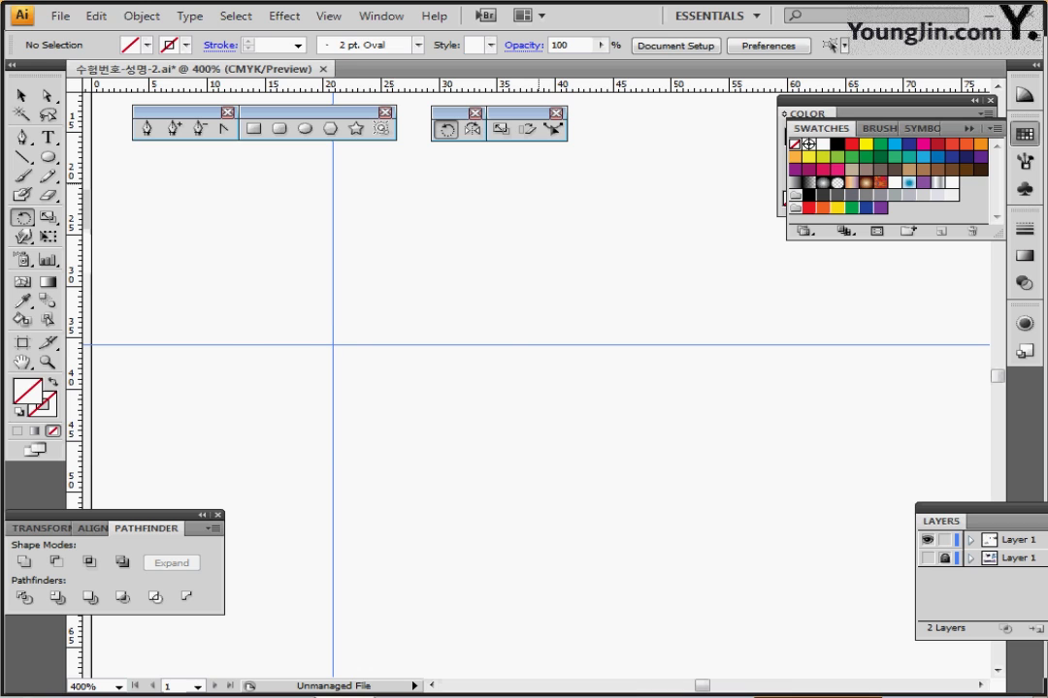
{"action": "key", "text": "ctrl+v"}
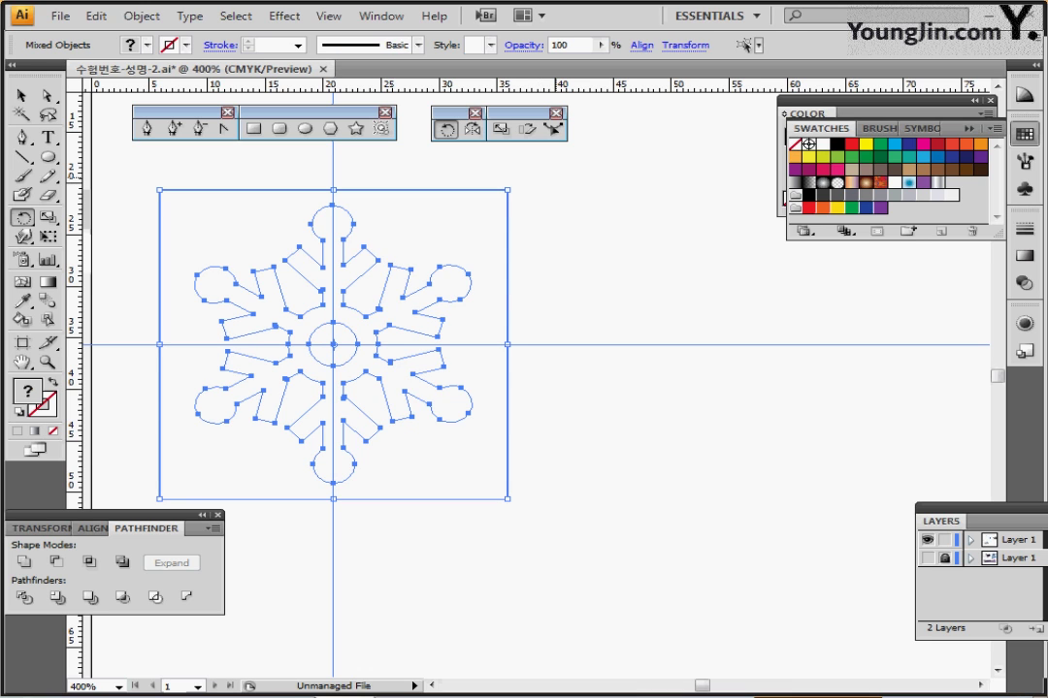
{"action": "key", "text": "ctrl+z"}
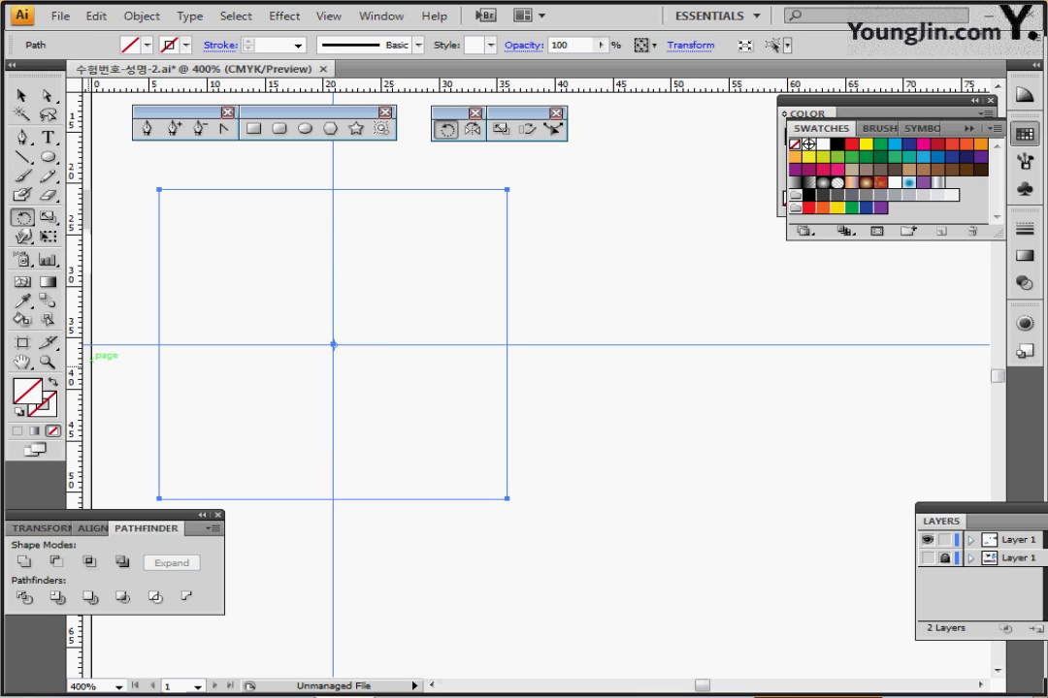
{"action": "left_click_drag", "start_coordinate": [171, 320], "coordinate": [281, 335]}
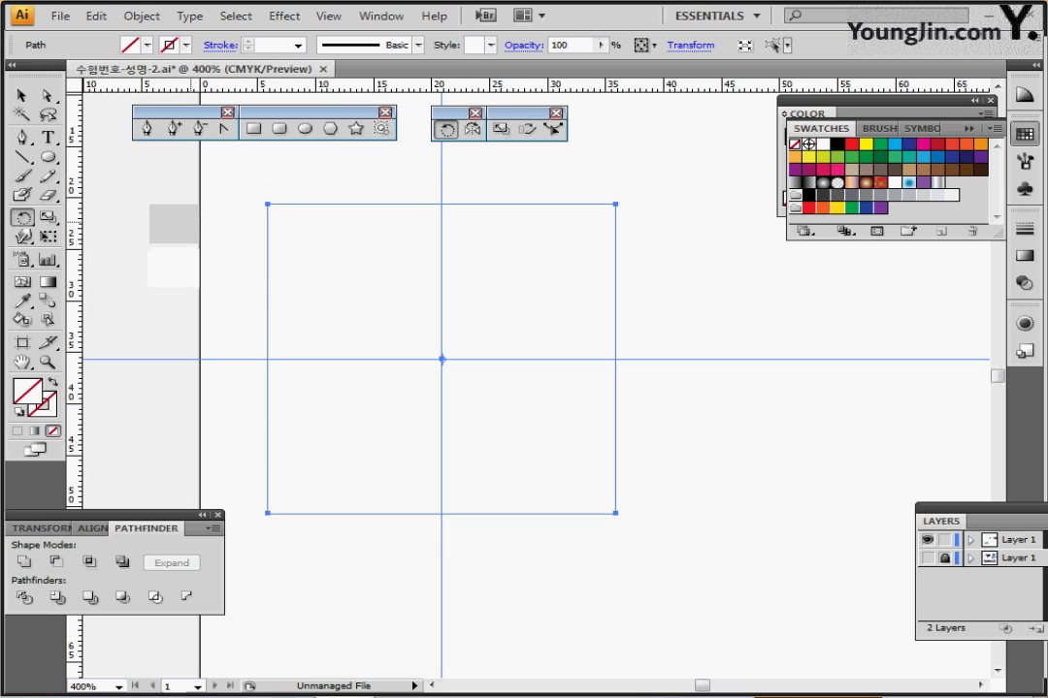
{"action": "key", "text": "y"}
{"action": "left_click", "coordinate": [186, 220]}
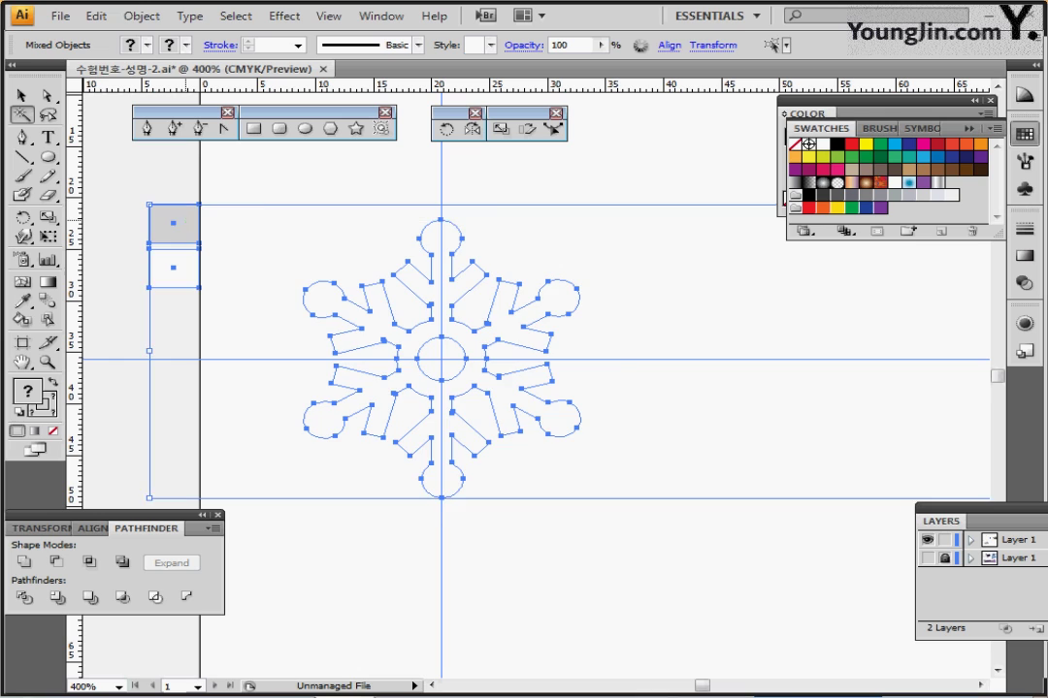
- Refill the unfilled square behind the snowflake with the grey sampled from the small reference square beside the artboard, and deselect
{"action": "left_click", "coordinate": [268, 213], "text": "ctrl"}
{"action": "key", "text": "ctrl+x"}
{"action": "key", "text": "ctrl+b"}
{"action": "key", "text": "ctrl+z"}
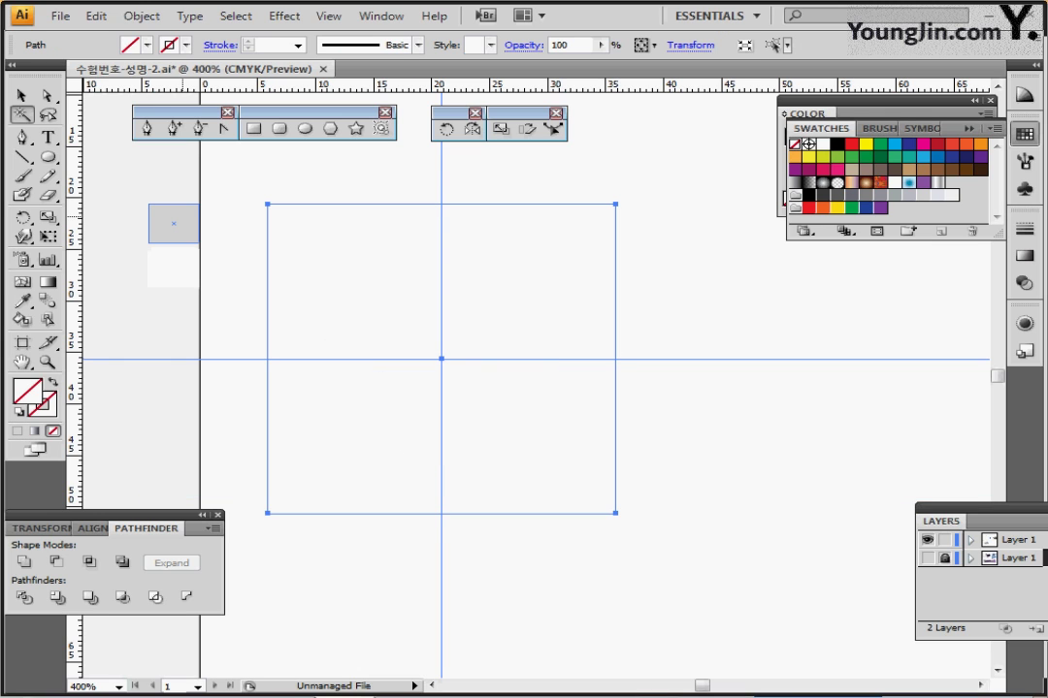
{"action": "key", "text": "i"}
{"action": "left_click", "coordinate": [183, 215]}
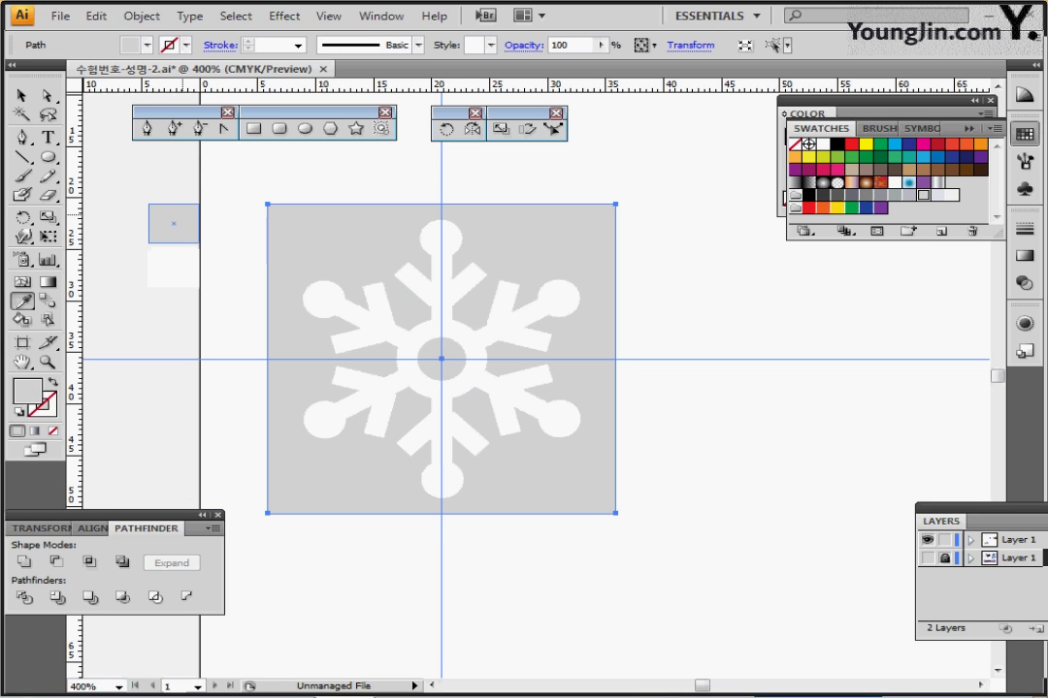
{"action": "key", "text": "ctrl+shift+a"}
- Paste the snowboarder outlines in front beside the snowflake and fill the main body outline with black
{"action": "key", "text": "ctrl+minus"}
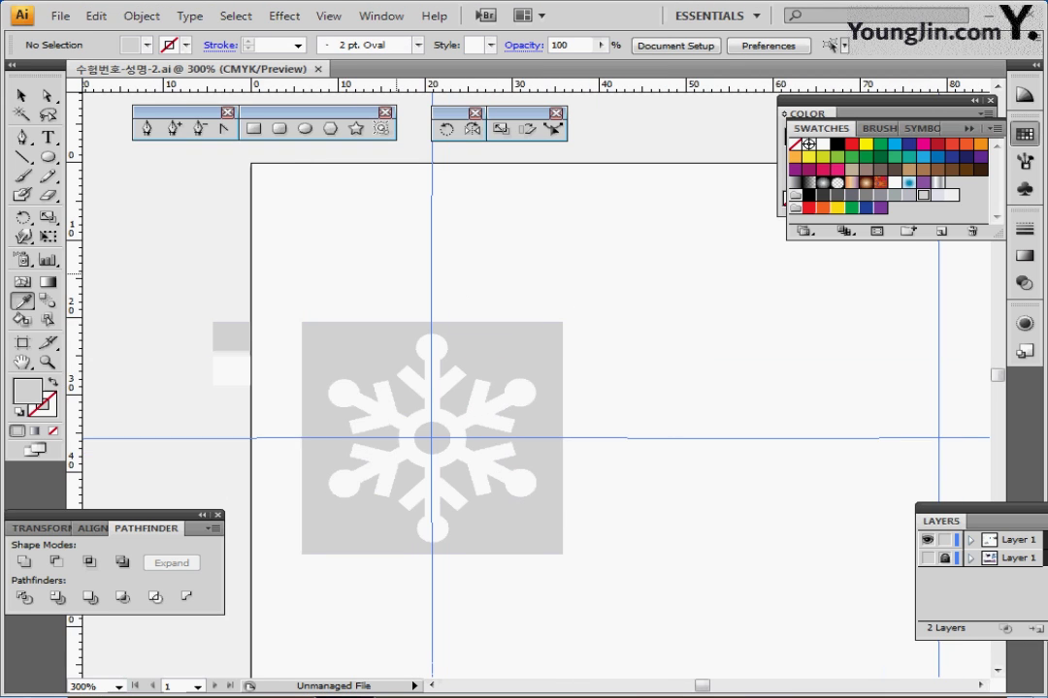
{"action": "left_click_drag", "start_coordinate": [432, 439], "coordinate": [234, 358]}
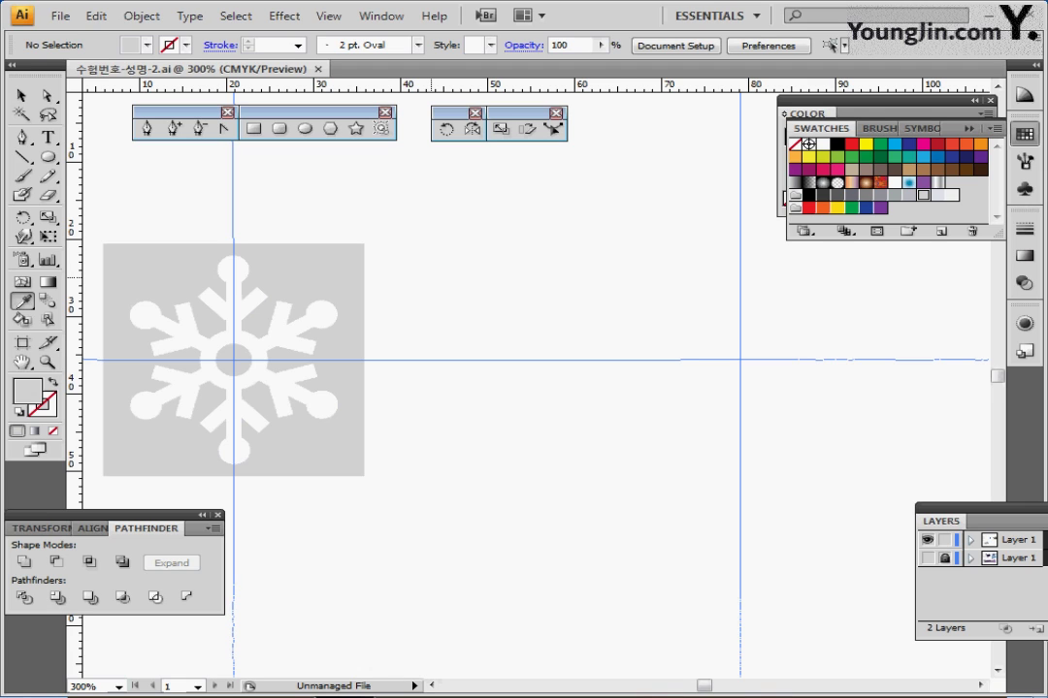
{"action": "key", "text": "ctrl+f"}
{"action": "left_click_drag", "start_coordinate": [595, 262], "coordinate": [482, 258]}
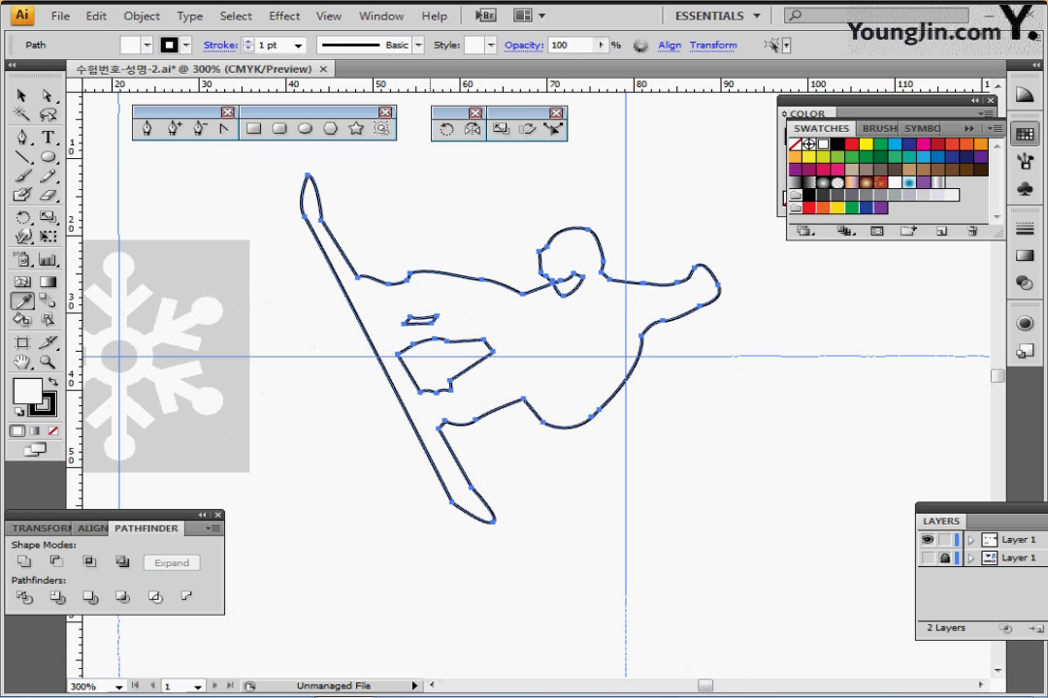
{"action": "left_click", "coordinate": [481, 258], "text": "ctrl"}
{"action": "left_click", "coordinate": [482, 280], "text": "ctrl"}
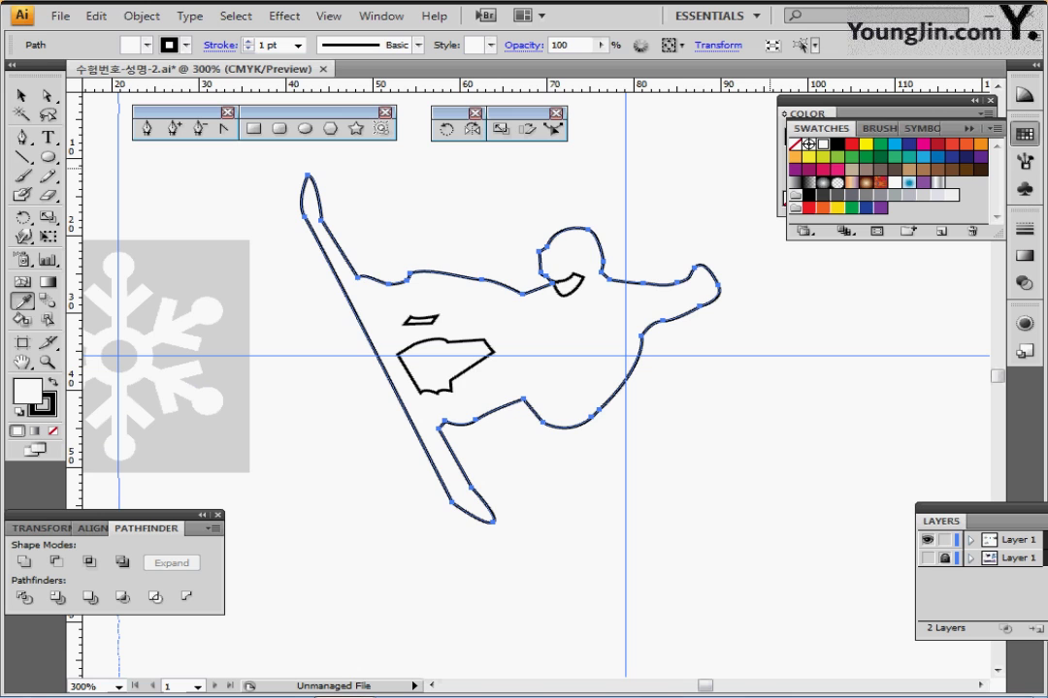
{"action": "left_click", "coordinate": [836, 144]}
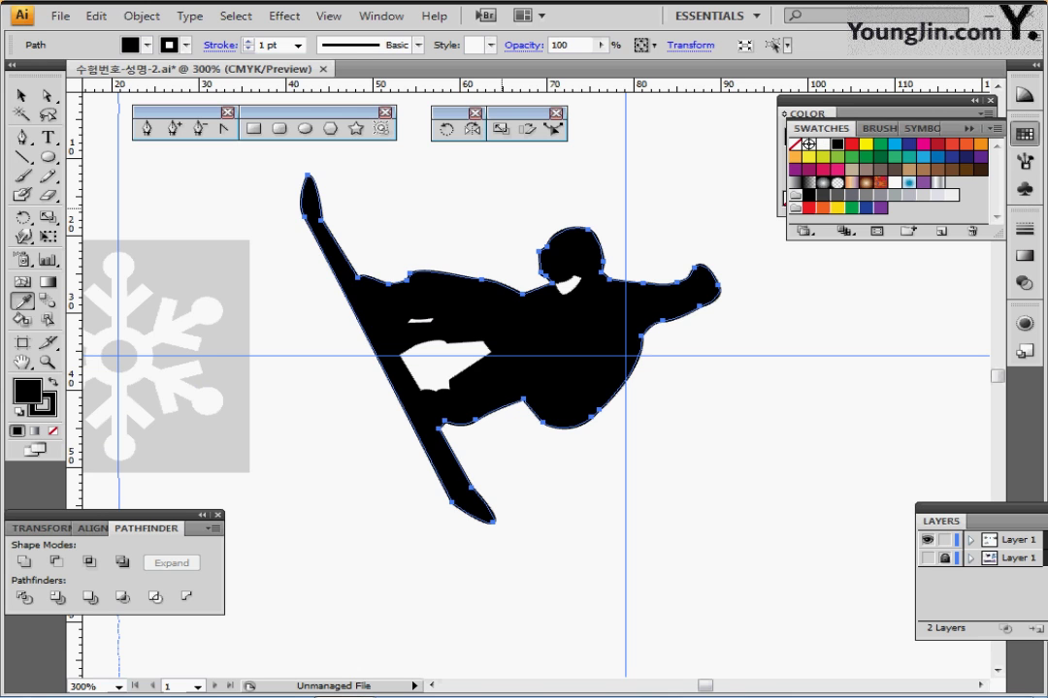
- Fill the three small shapes inside the snowboarder, at the neck and between the legs and board, with yellow
{"action": "key", "text": "ctrl+shift+a"}
{"action": "left_click", "coordinate": [420, 320], "text": "ctrl"}
{"action": "left_click", "coordinate": [439, 357], "text": "ctrl+shift"}
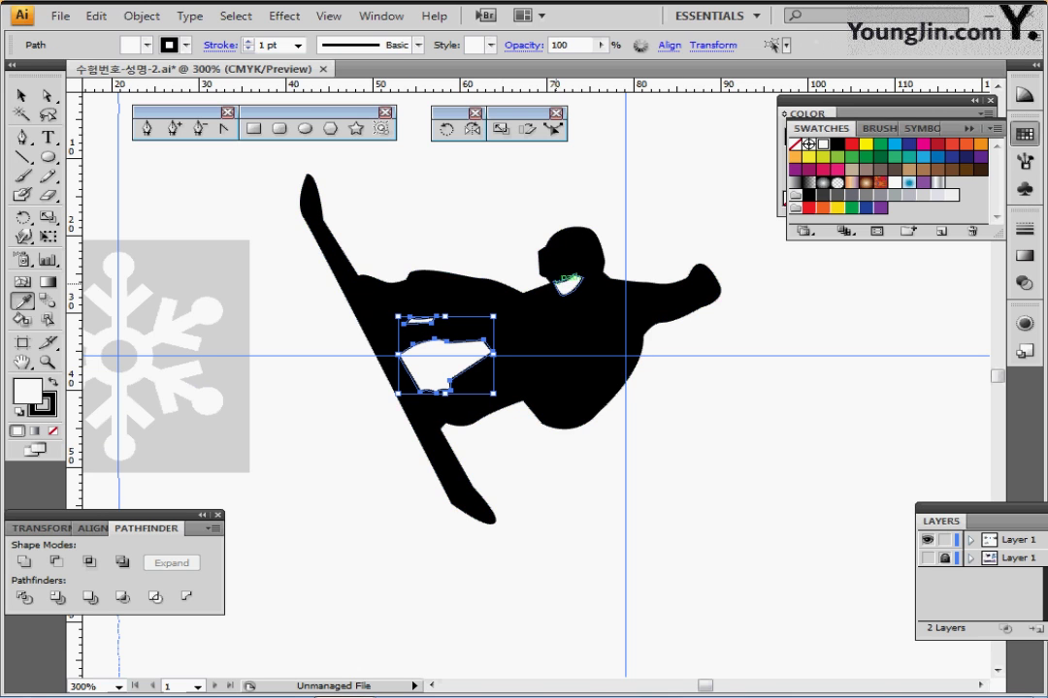
{"action": "left_click", "coordinate": [562, 281], "text": "shift"}
{"action": "left_click", "coordinate": [866, 145]}
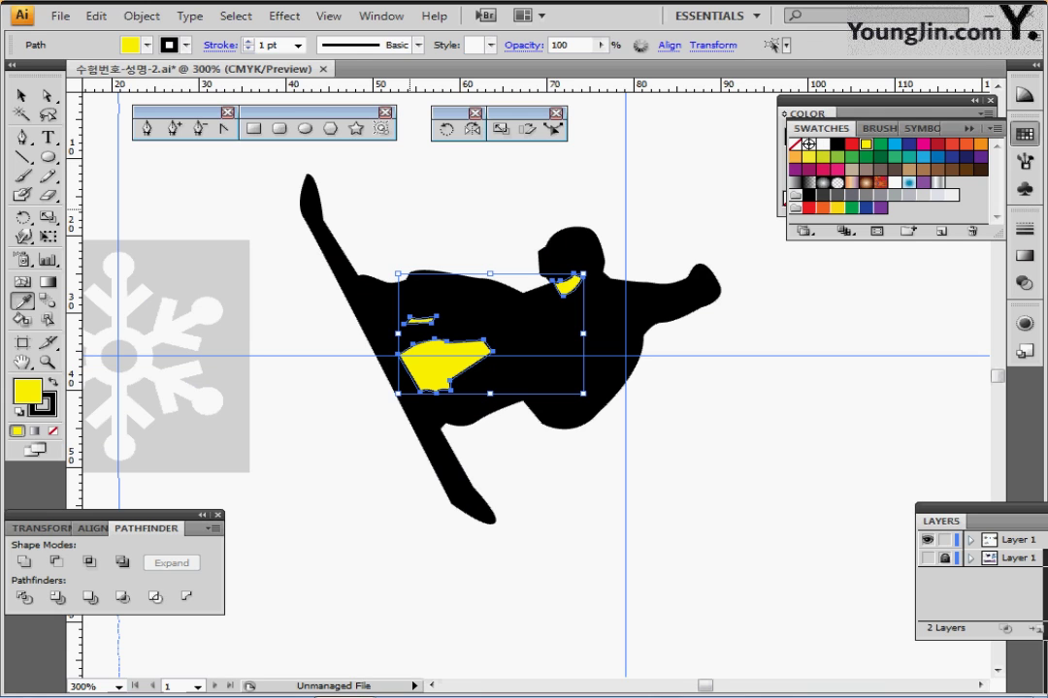
- Cut the three yellow shapes out of the snowboarder's black body with the Pathfinder's Minus Front
{"action": "left_click", "coordinate": [407, 210], "text": "ctrl"}
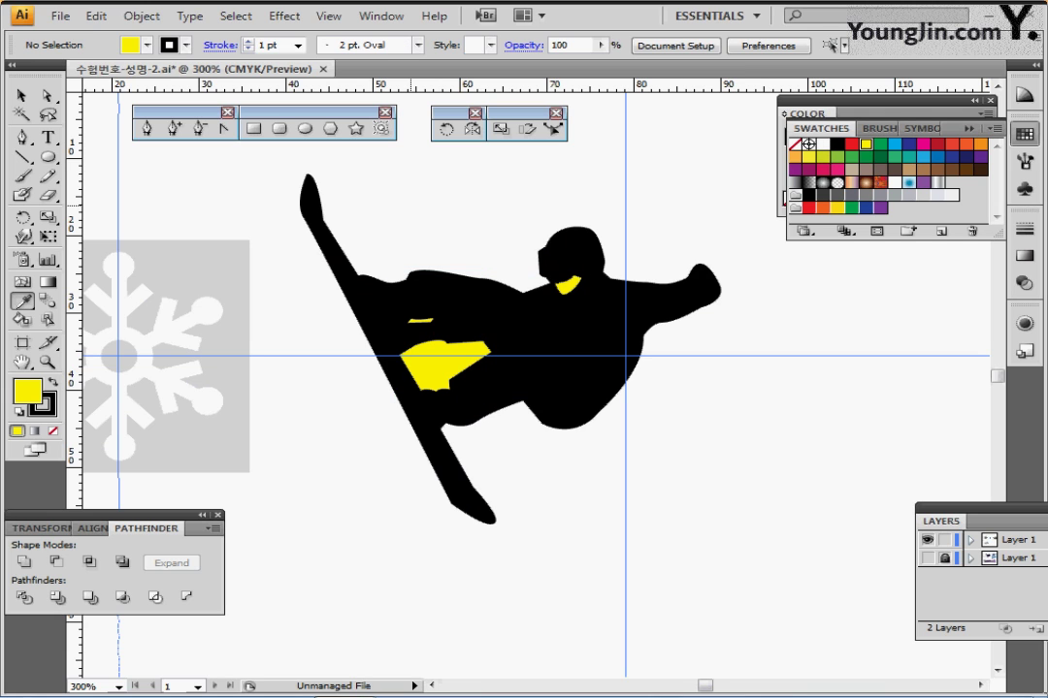
{"action": "left_click_drag", "start_coordinate": [383, 194], "coordinate": [587, 452]}
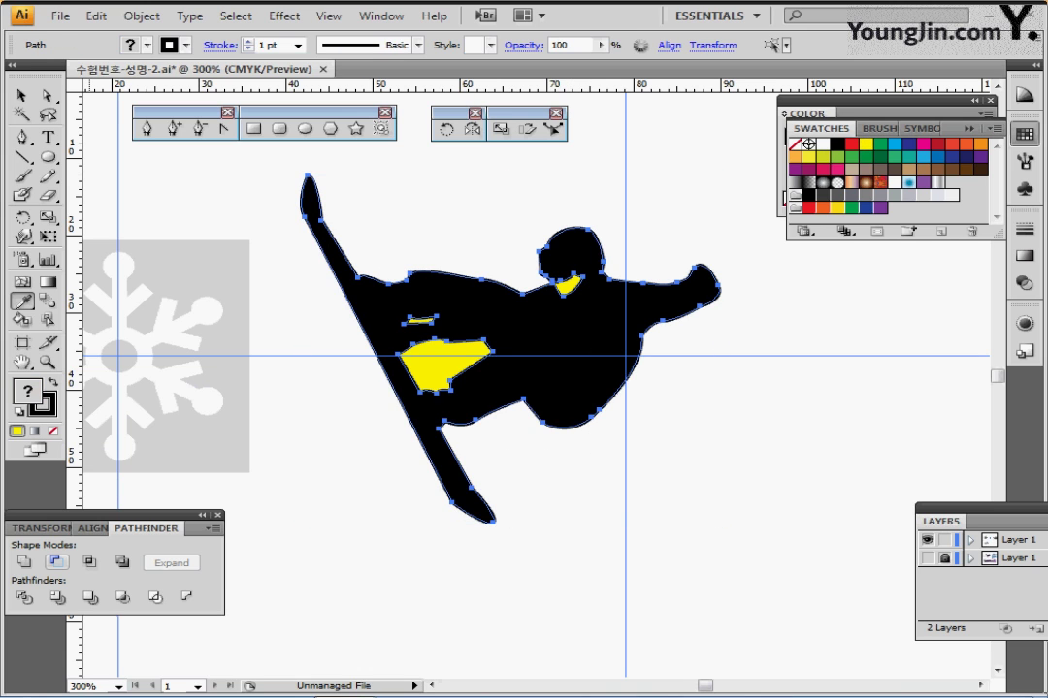
{"action": "left_click", "coordinate": [57, 561]}
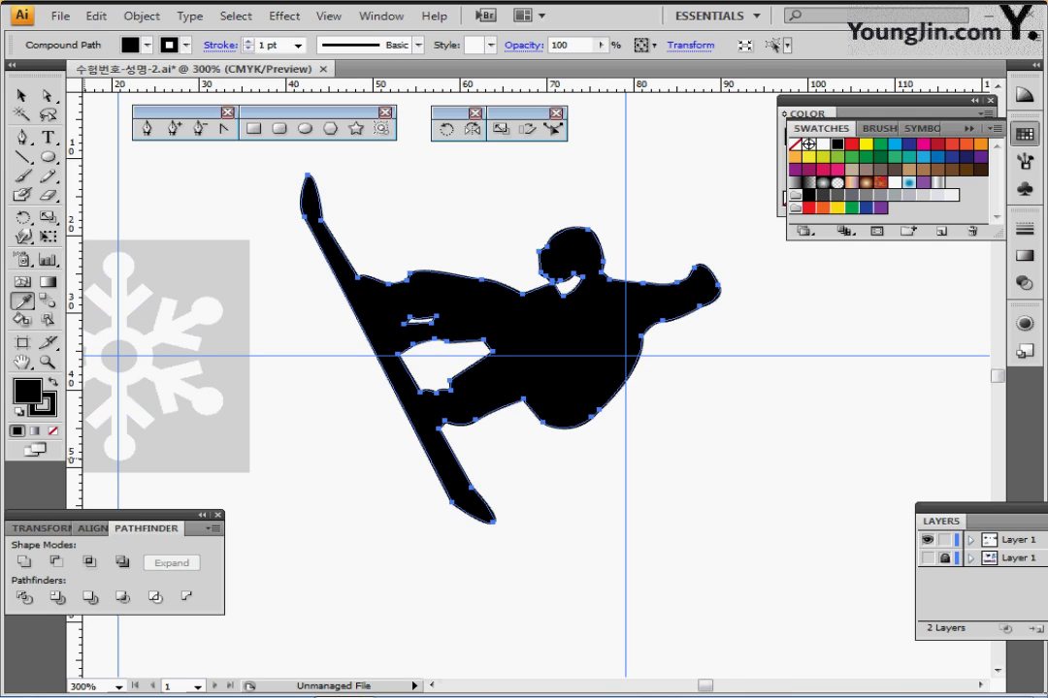
- Recolour the snowboarder with the dark navy fill and no stroke sampled from the small reference square above the artboard, and deselect
{"action": "key", "text": "ctrl+minus"}
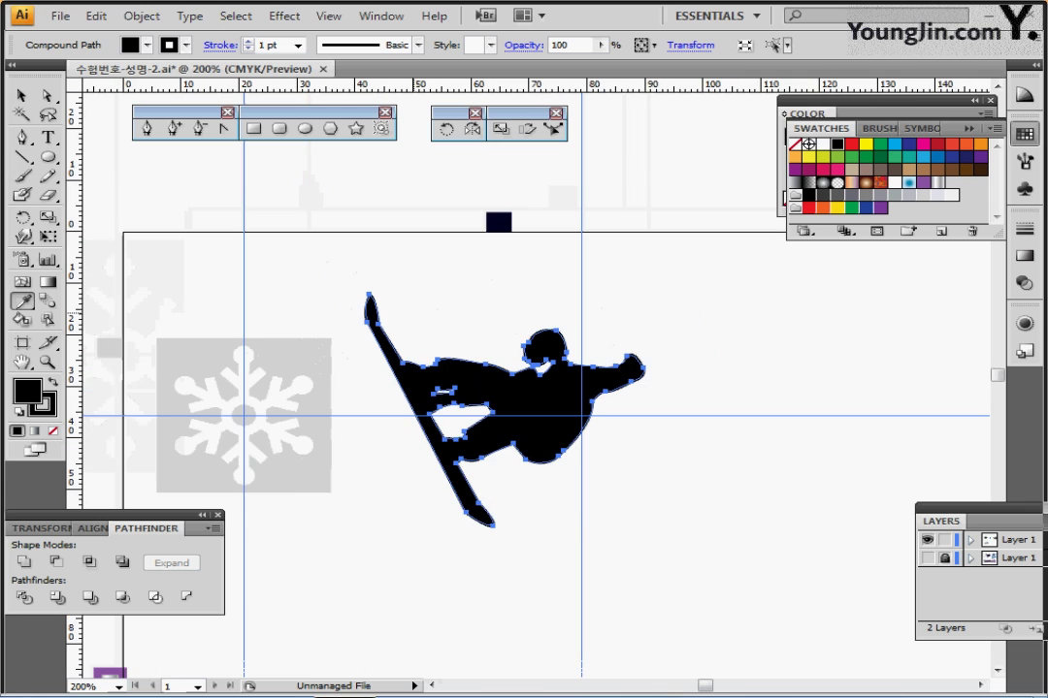
{"action": "left_click", "coordinate": [497, 222]}
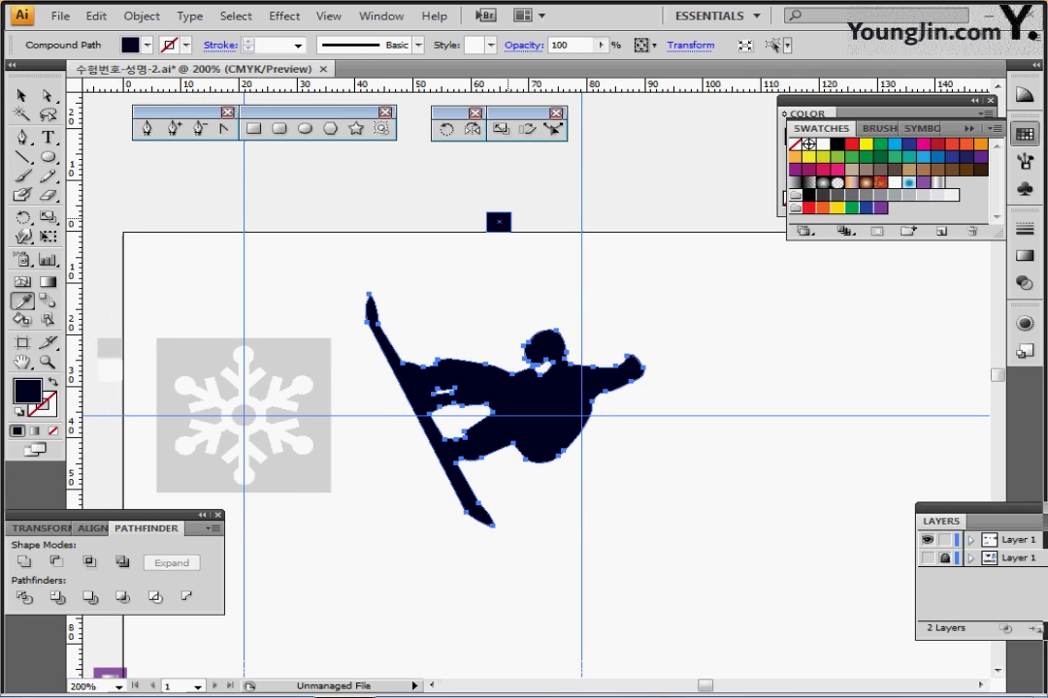
{"action": "key", "text": "ctrl+shift+a"}
- Create a 50 mm by 60 mm rounded rectangle with a 22 mm corner radius in the default white fill and black stroke
{"action": "left_click_drag", "start_coordinate": [418, 167], "coordinate": [208, 121]}
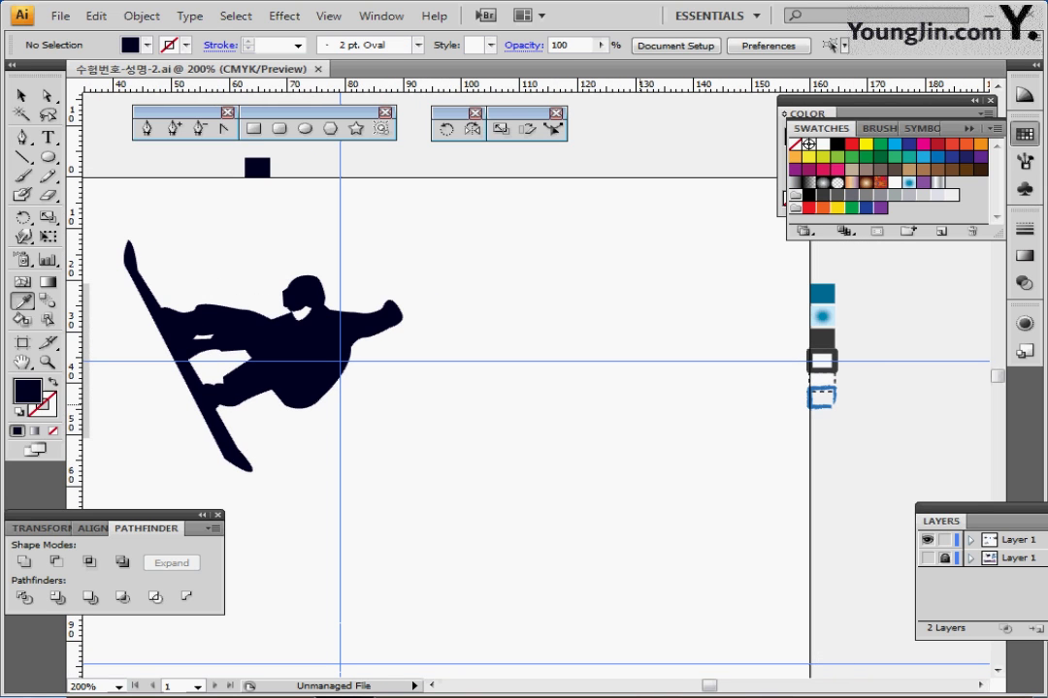
{"action": "left_click_drag", "start_coordinate": [663, 359], "coordinate": [623, 354]}
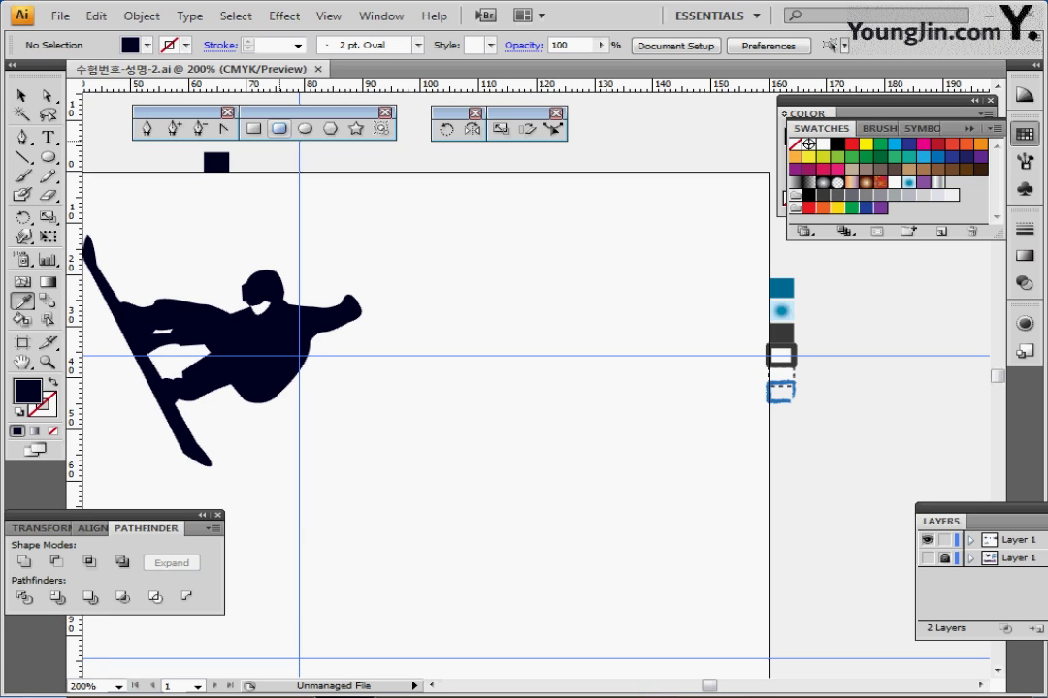
{"action": "left_click", "coordinate": [278, 128]}
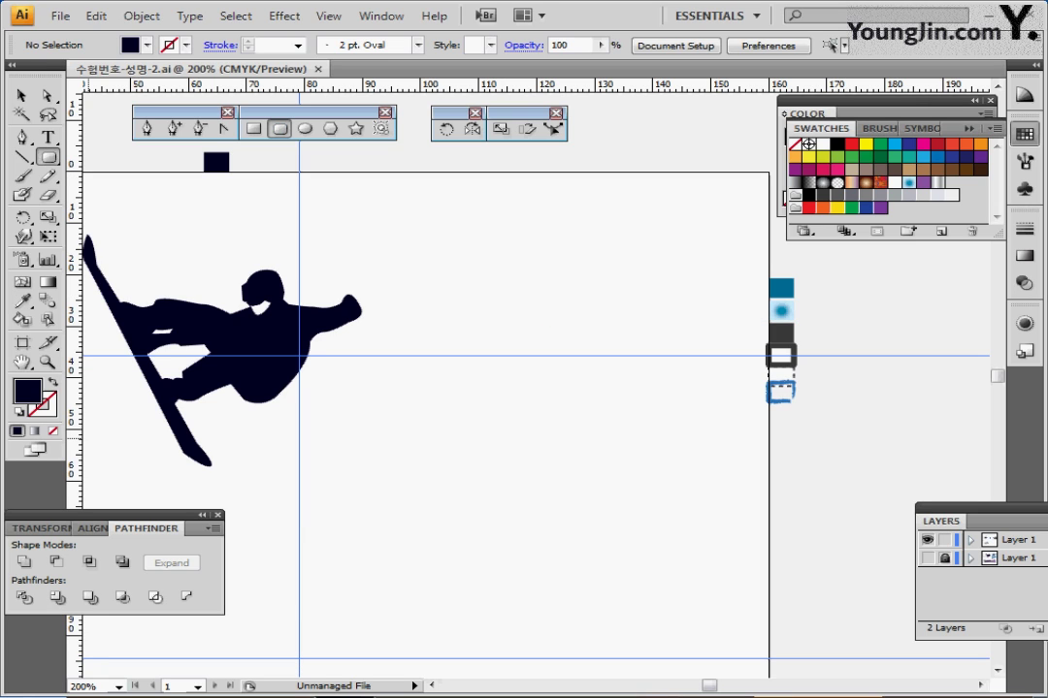
{"action": "key", "text": "d"}
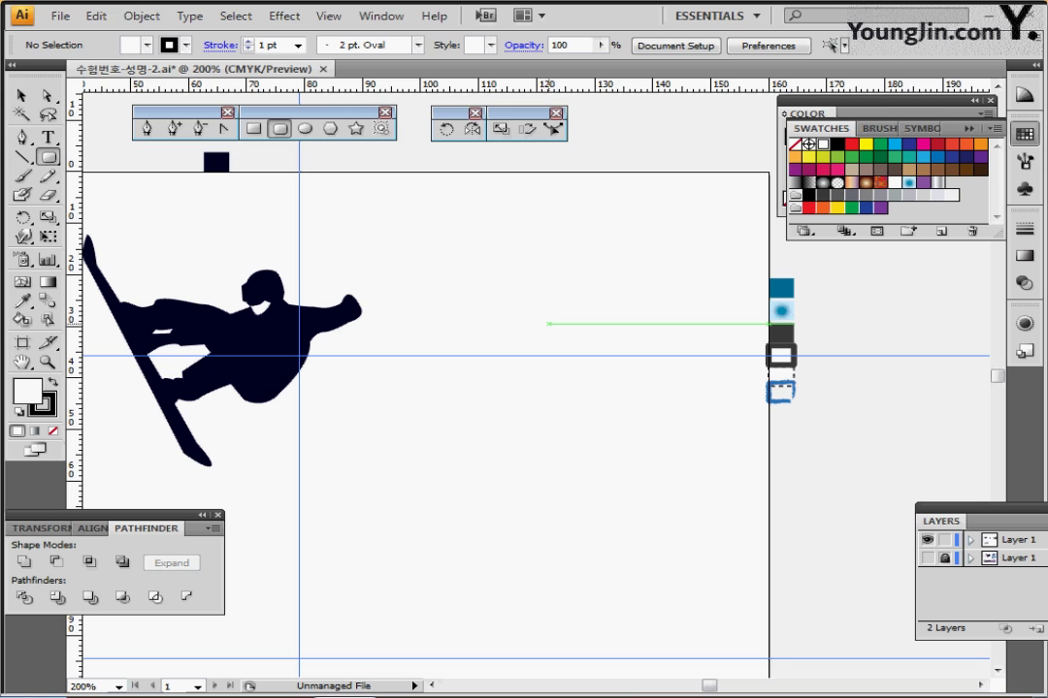
{"action": "left_click", "coordinate": [502, 279]}
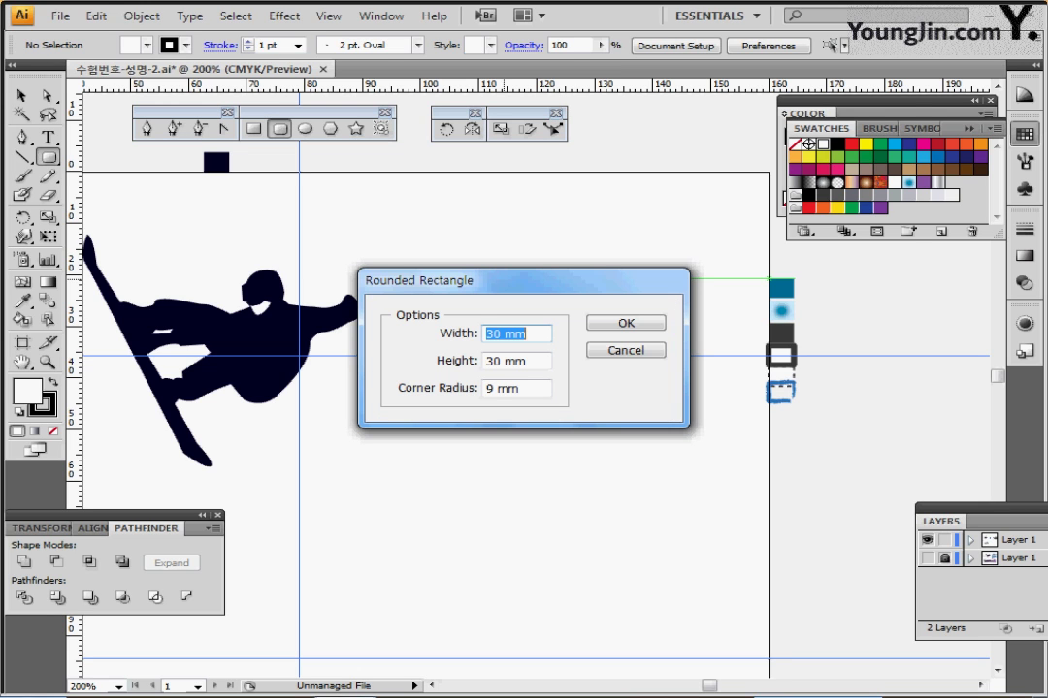
{"action": "type", "text": "50"}
{"action": "key", "text": "Tab"}
{"action": "type", "text": "60"}
{"action": "key", "text": "Tab"}
{"action": "type", "text": "22"}
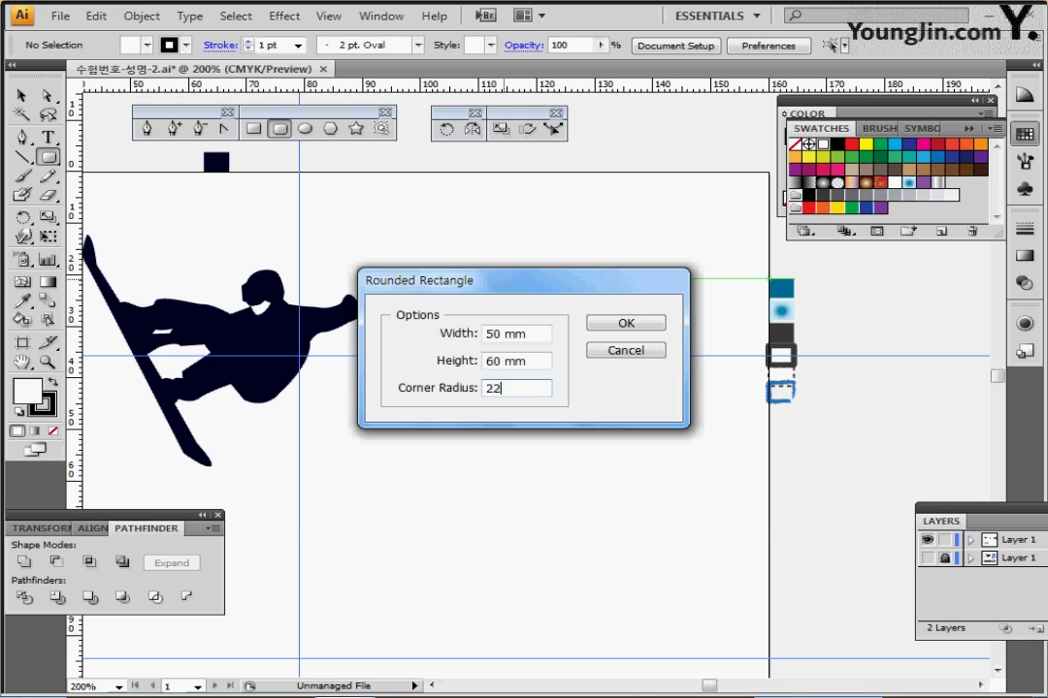
{"action": "key", "text": "Return"}
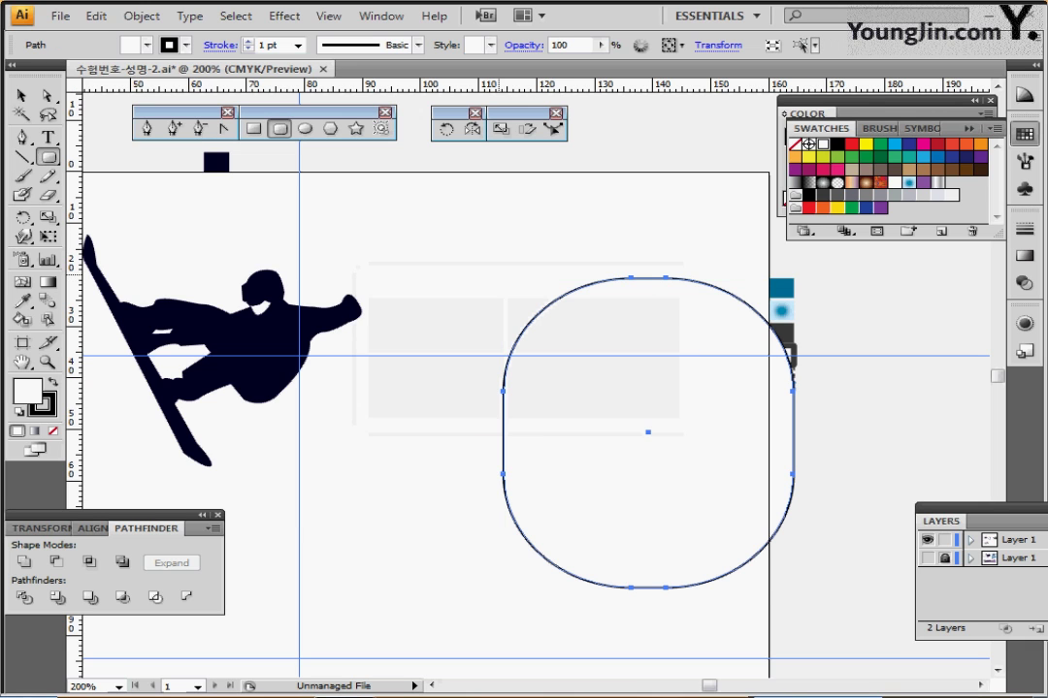
- Rotate the large rounded rectangle by -25° and shift it slightly up and to the right
{"action": "left_click_drag", "start_coordinate": [597, 435], "coordinate": [509, 385]}
{"action": "left_click_drag", "start_coordinate": [579, 368], "coordinate": [549, 361]}
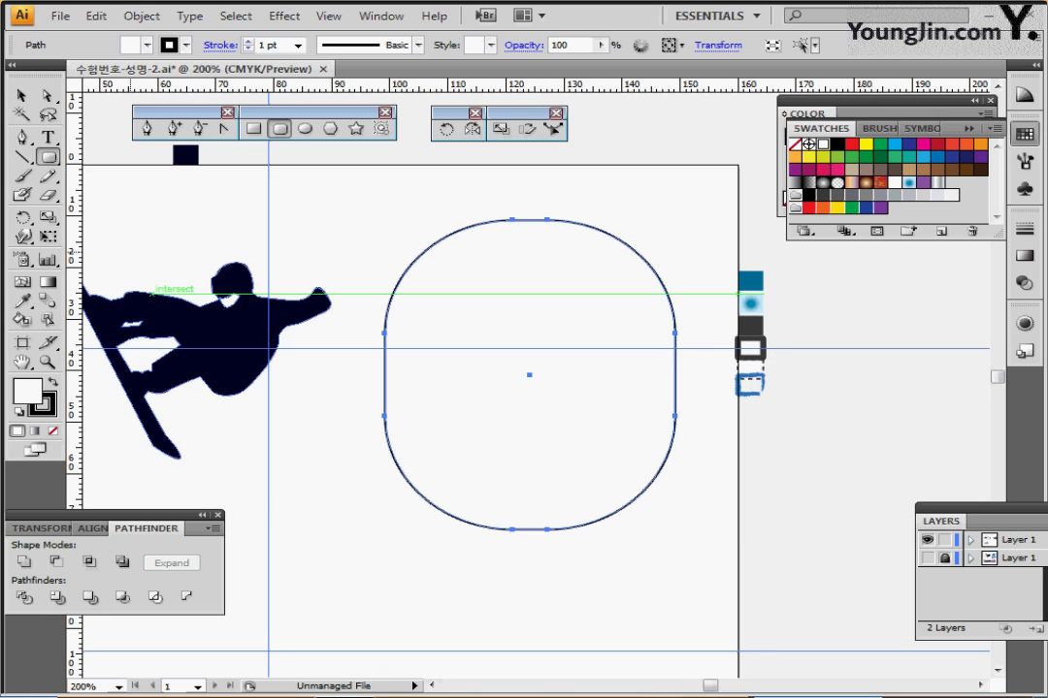
{"action": "left_click", "coordinate": [446, 129]}
{"action": "key", "text": "Return"}
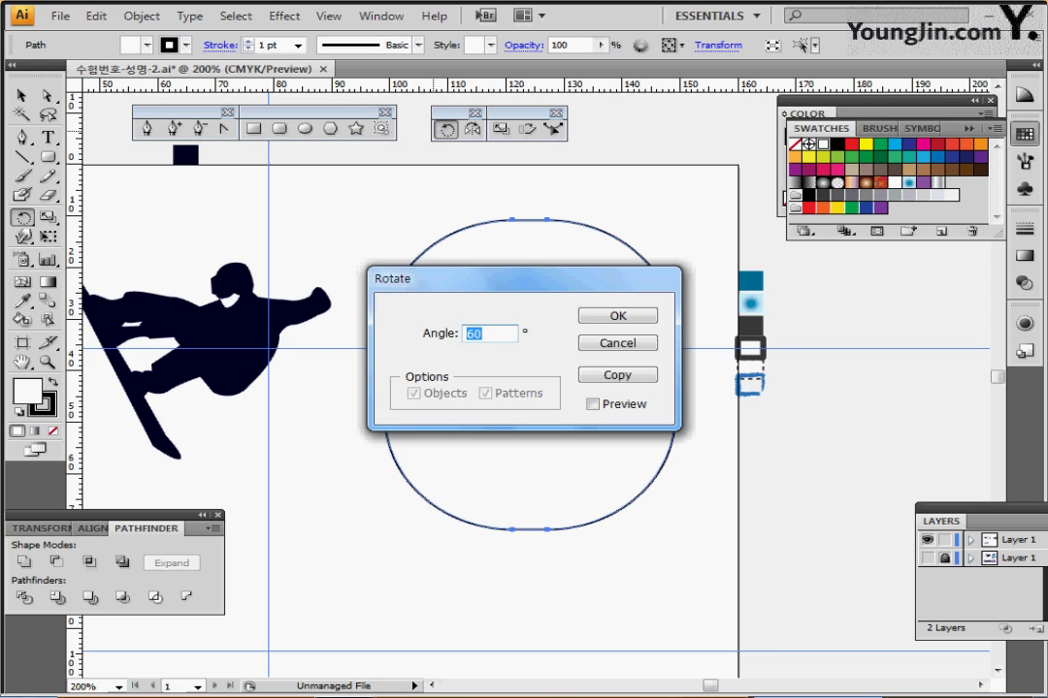
{"action": "type", "text": "-25"}
{"action": "key", "text": "Return"}
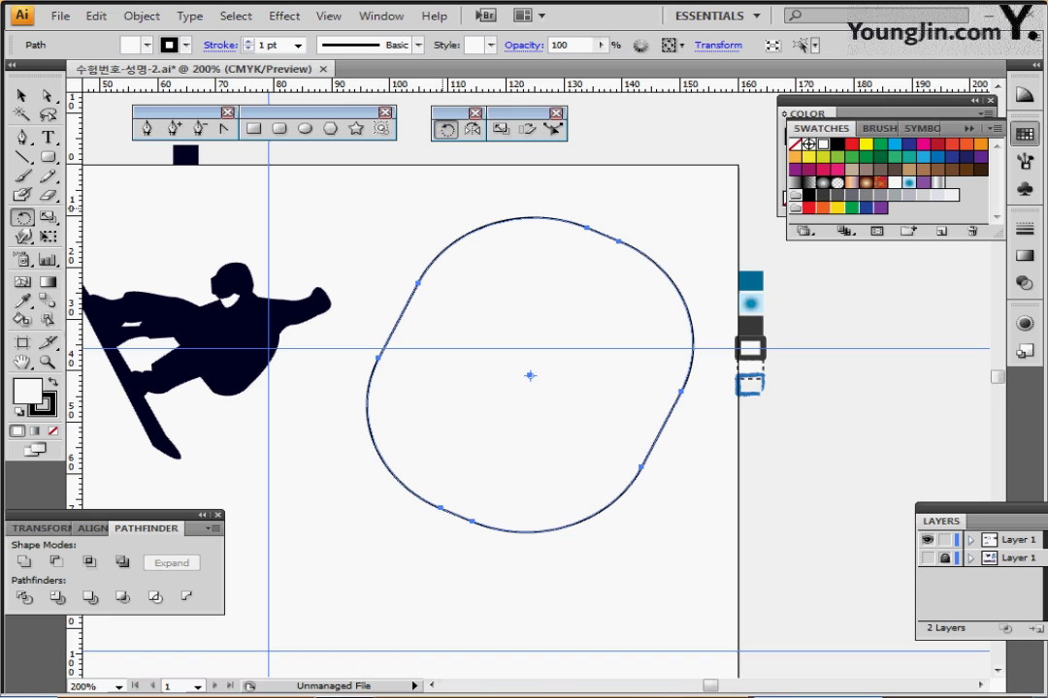
{"action": "key", "text": "ctrl"}
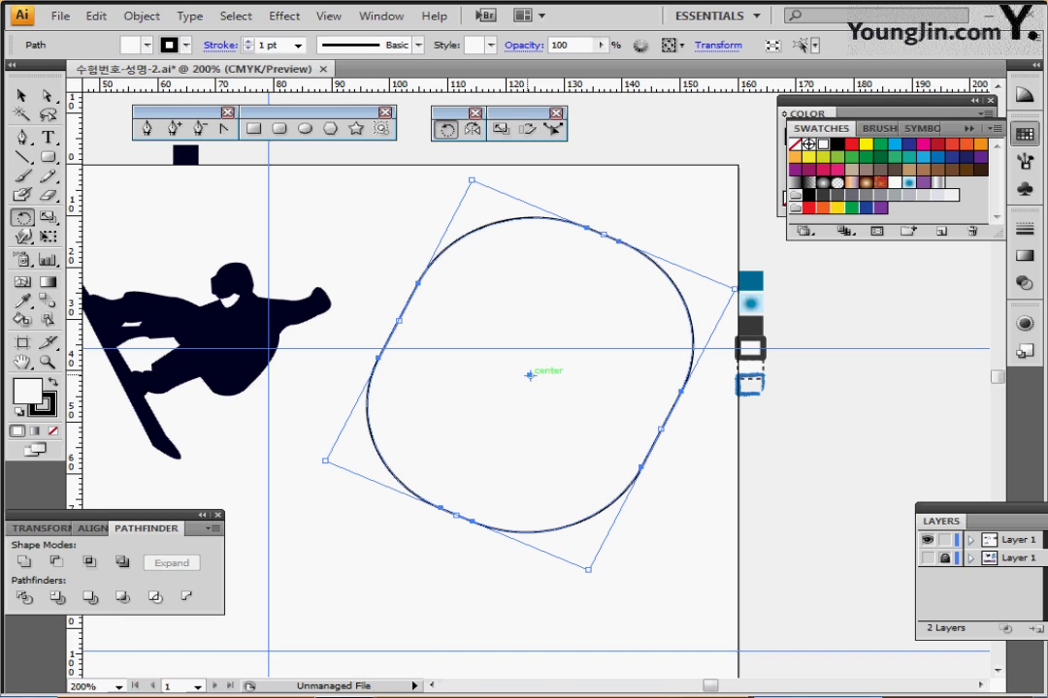
{"action": "left_click_drag", "start_coordinate": [528, 374], "coordinate": [533, 369]}
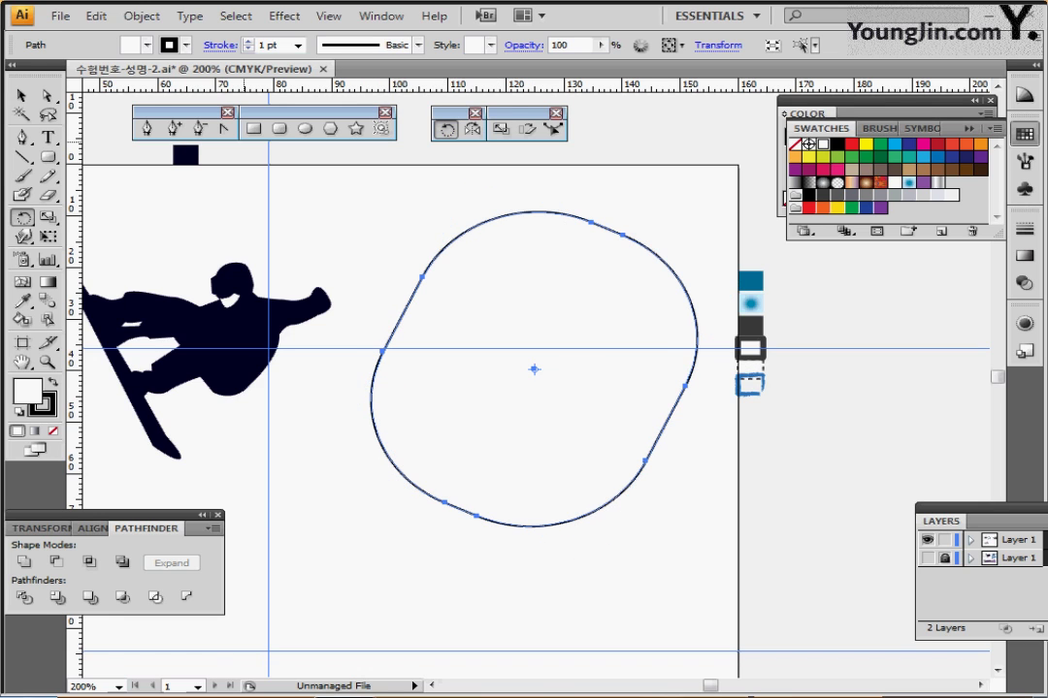
- Draw a tall, narrow rounded rectangle overlapping the large shape's left edge, and remove the fill from both shapes
{"action": "left_click", "coordinate": [279, 129]}
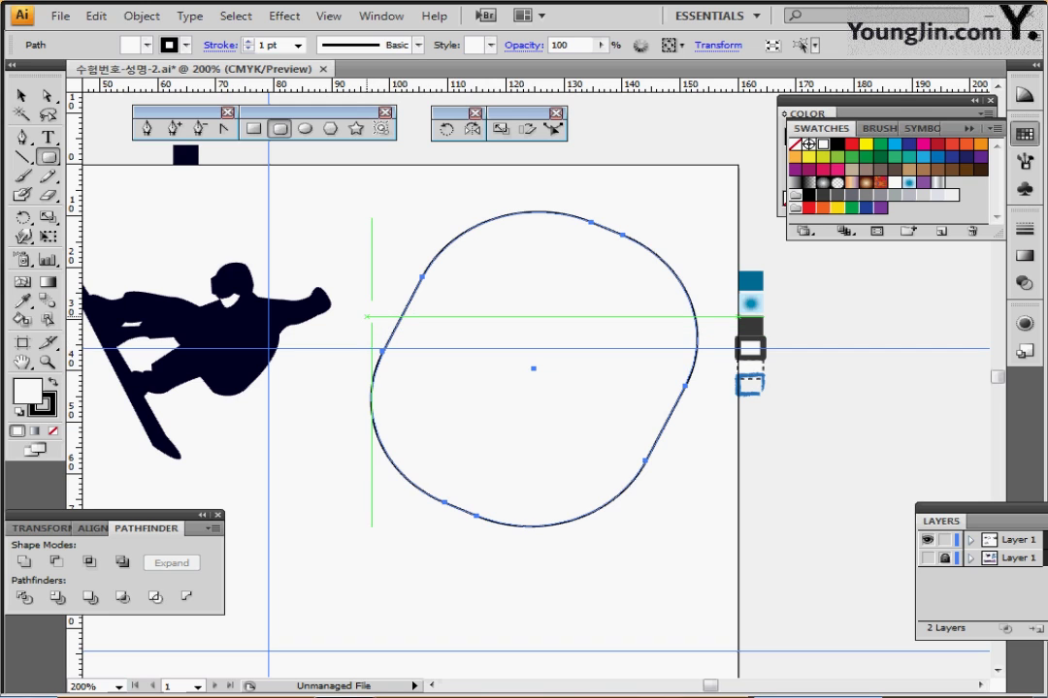
{"action": "left_click_drag", "start_coordinate": [350, 294], "coordinate": [445, 503]}
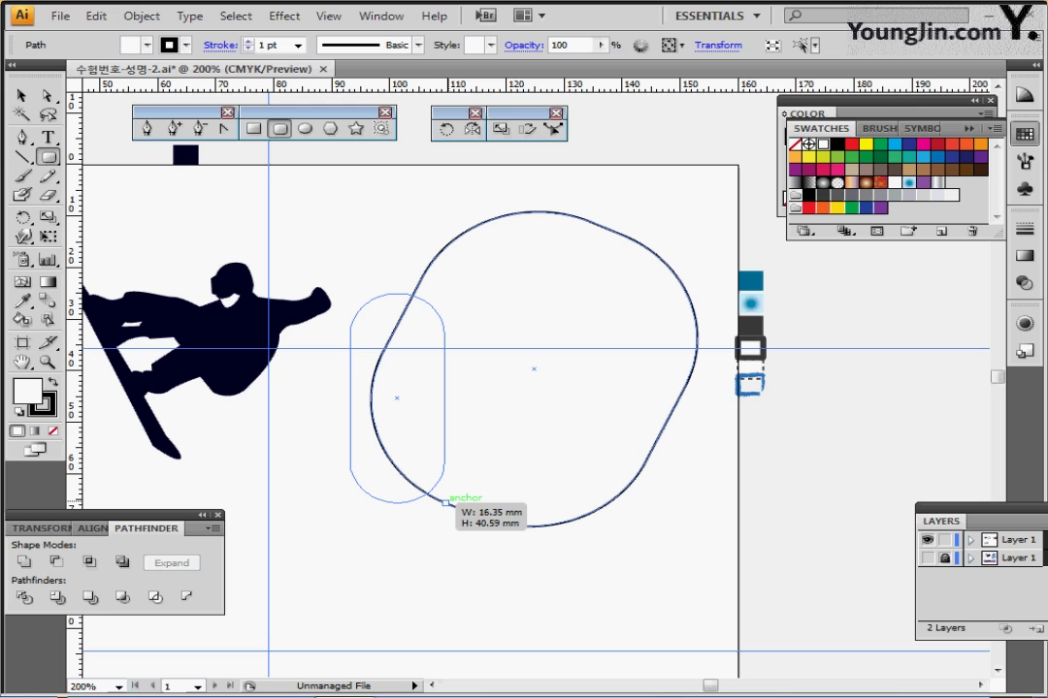
{"action": "left_click_drag", "start_coordinate": [445, 503], "coordinate": [454, 506]}
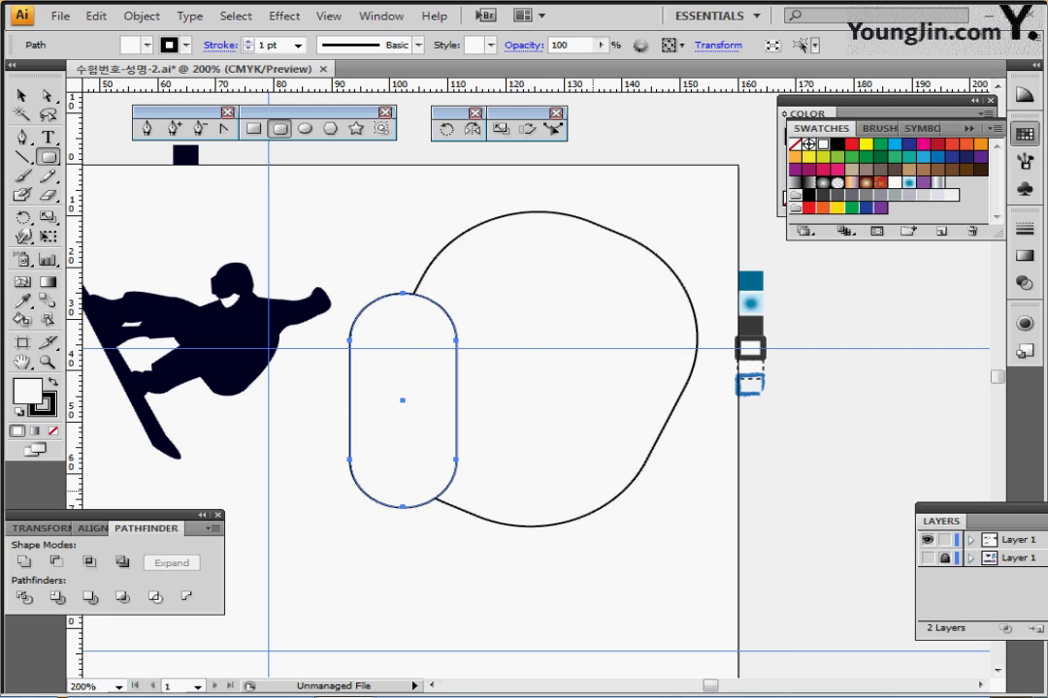
{"action": "left_click", "coordinate": [659, 433], "text": "ctrl+shift"}
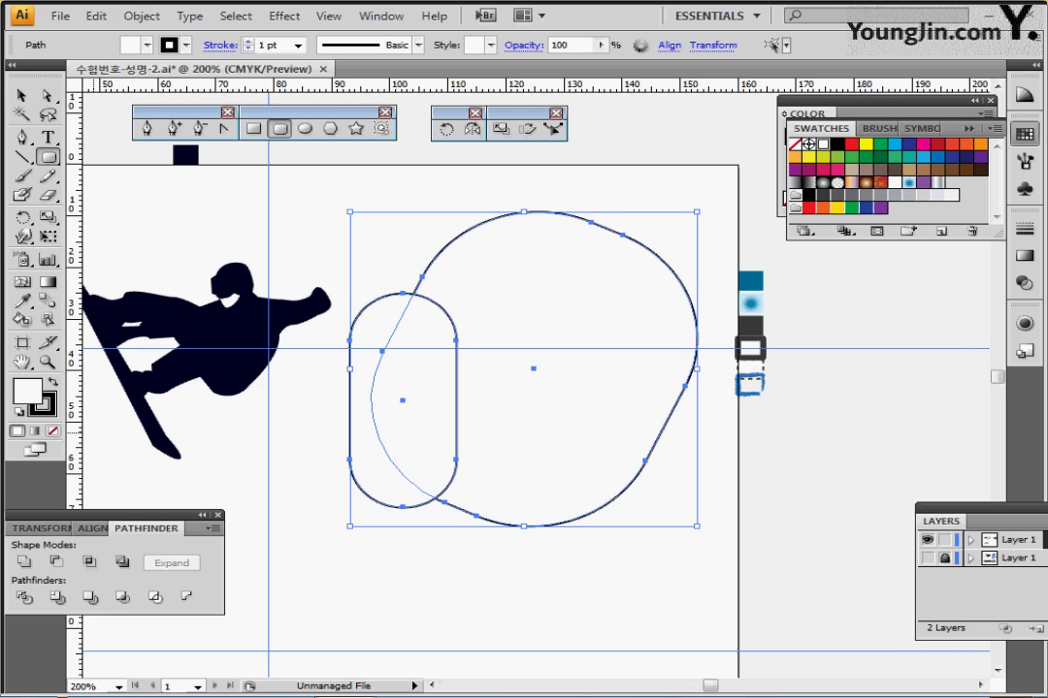
{"action": "key", "text": "/"}
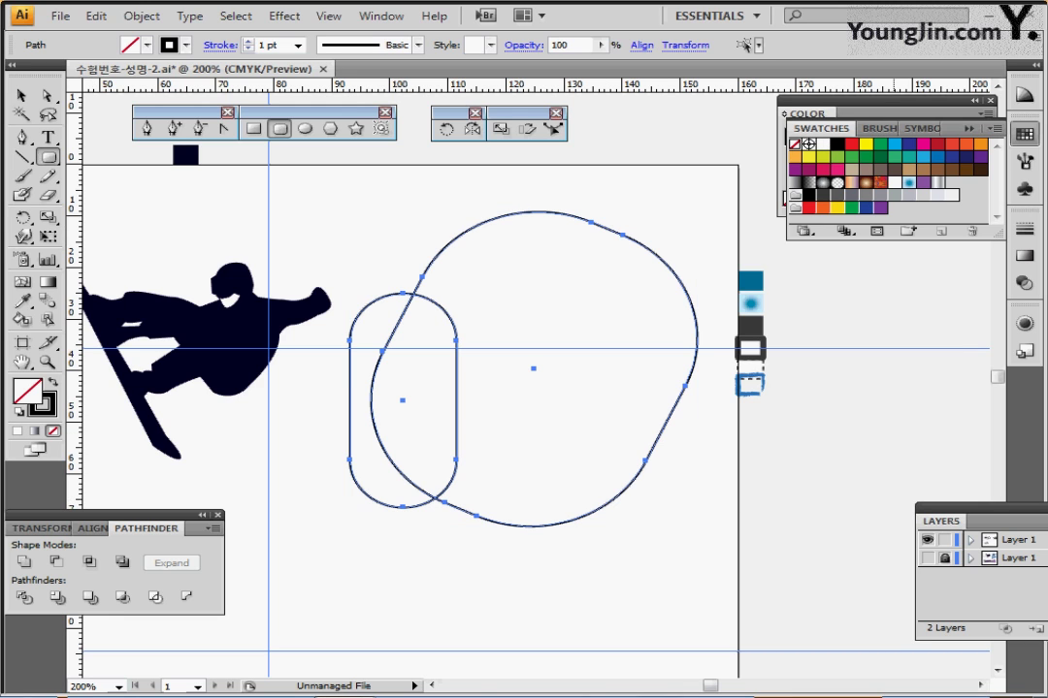
- Show the reference artwork's outlines and move both rounded shapes together to fit the helmet's upper contour
{"action": "key", "text": "ctrl+y"}
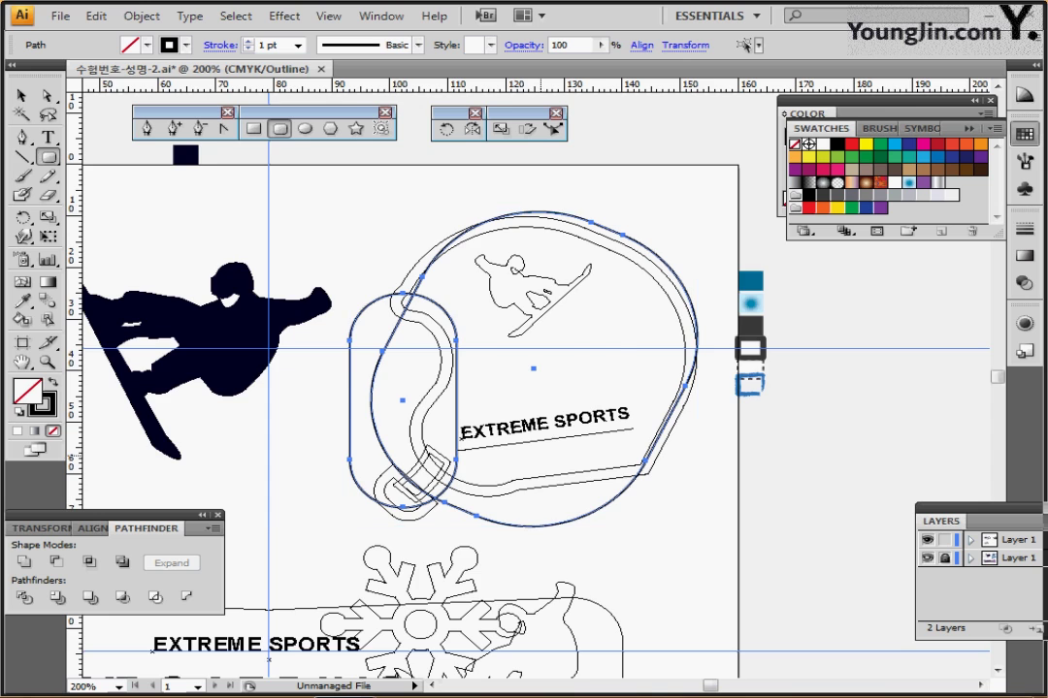
{"action": "left_click", "coordinate": [540, 451], "text": "ctrl"}
{"action": "left_click_drag", "start_coordinate": [540, 451], "coordinate": [587, 573]}
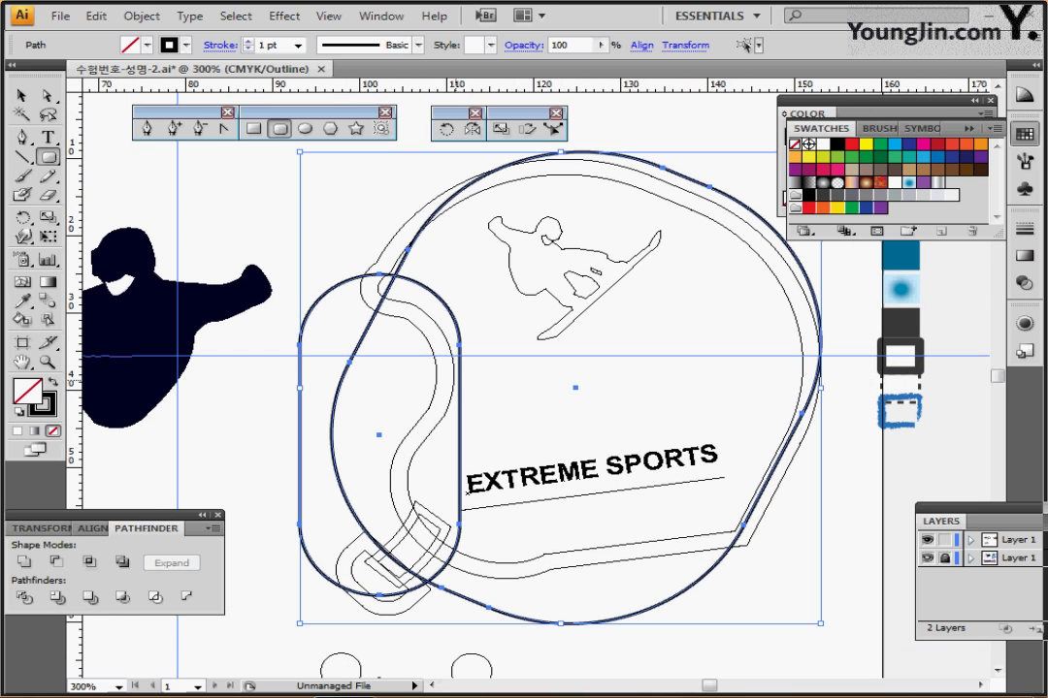
{"action": "left_click_drag", "start_coordinate": [397, 273], "coordinate": [380, 289]}
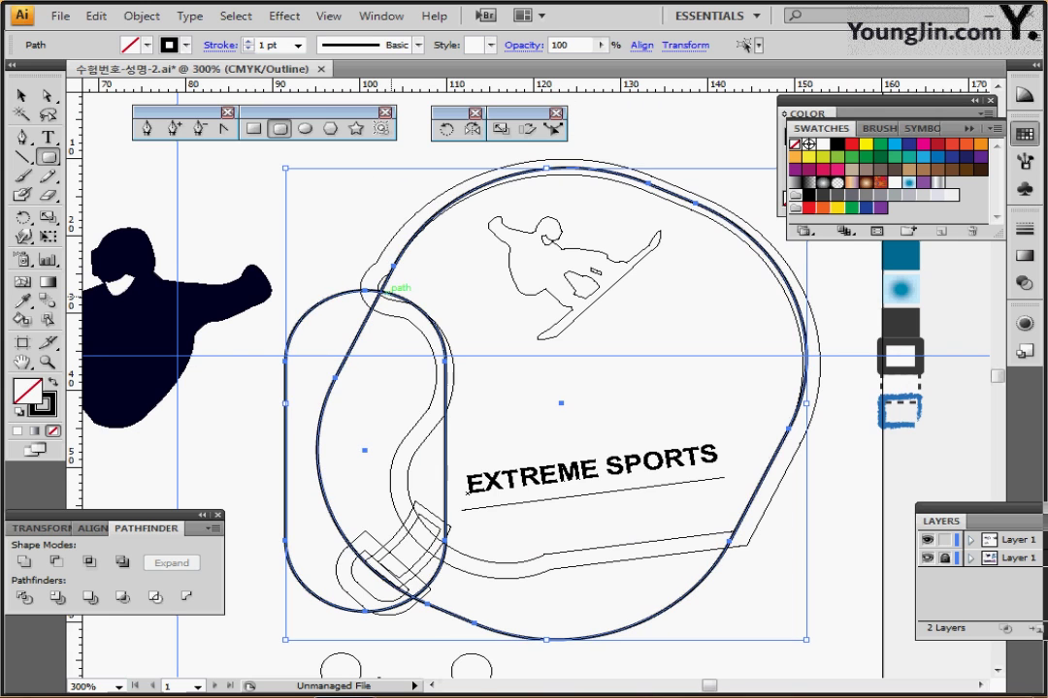
{"action": "left_click_drag", "start_coordinate": [511, 410], "coordinate": [554, 346]}
- Rotate the narrow rounded rectangle clockwise and position it along the inner contour of the helmet's front opening
{"action": "left_click_drag", "start_coordinate": [259, 326], "coordinate": [370, 433]}
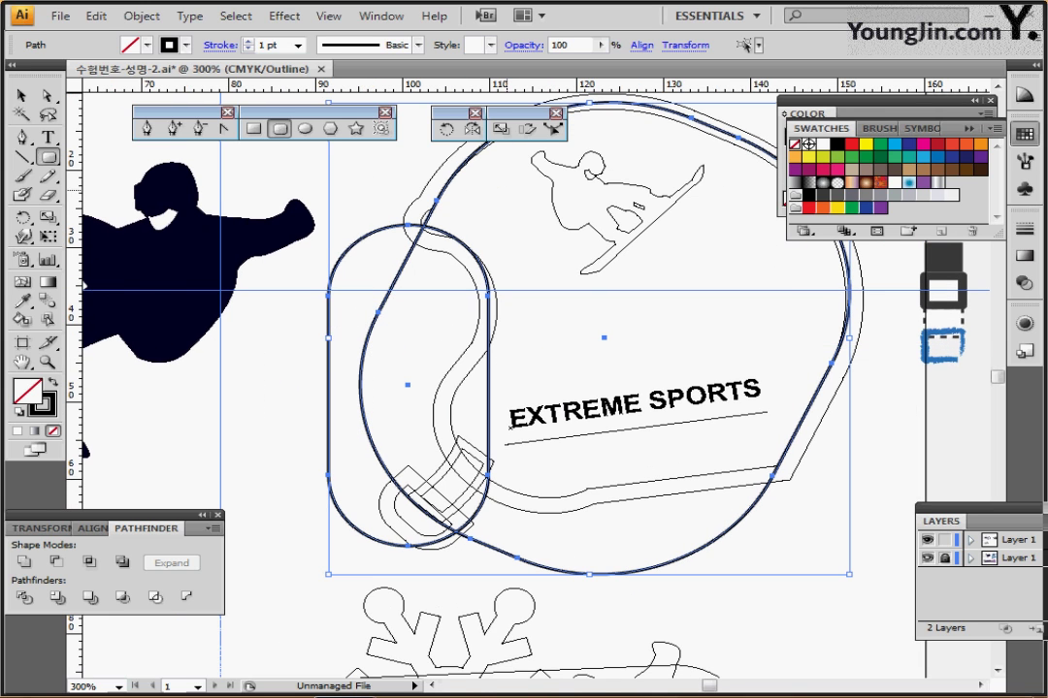
{"action": "left_click_drag", "start_coordinate": [295, 333], "coordinate": [340, 378]}
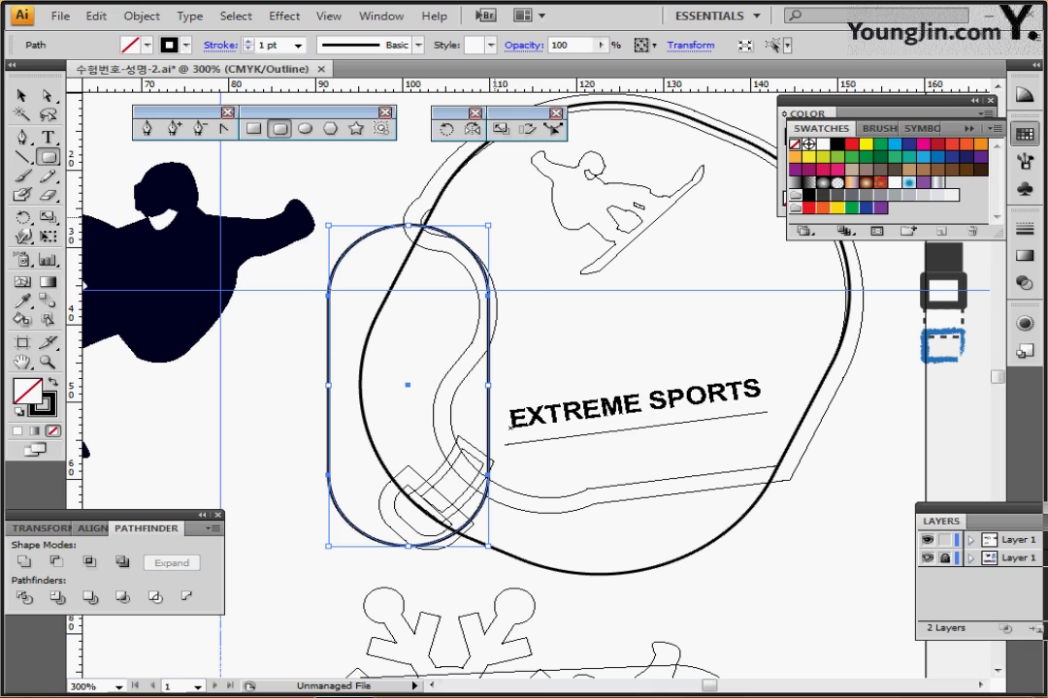
{"action": "left_click_drag", "start_coordinate": [492, 219], "coordinate": [539, 278]}
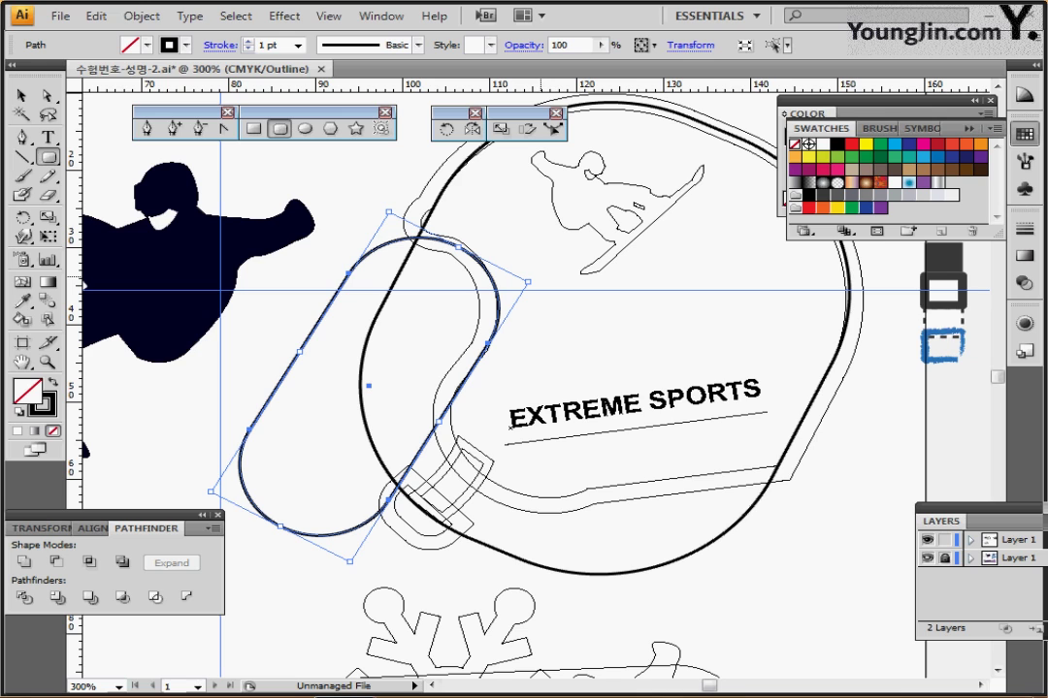
{"action": "left_click_drag", "start_coordinate": [496, 316], "coordinate": [492, 314]}
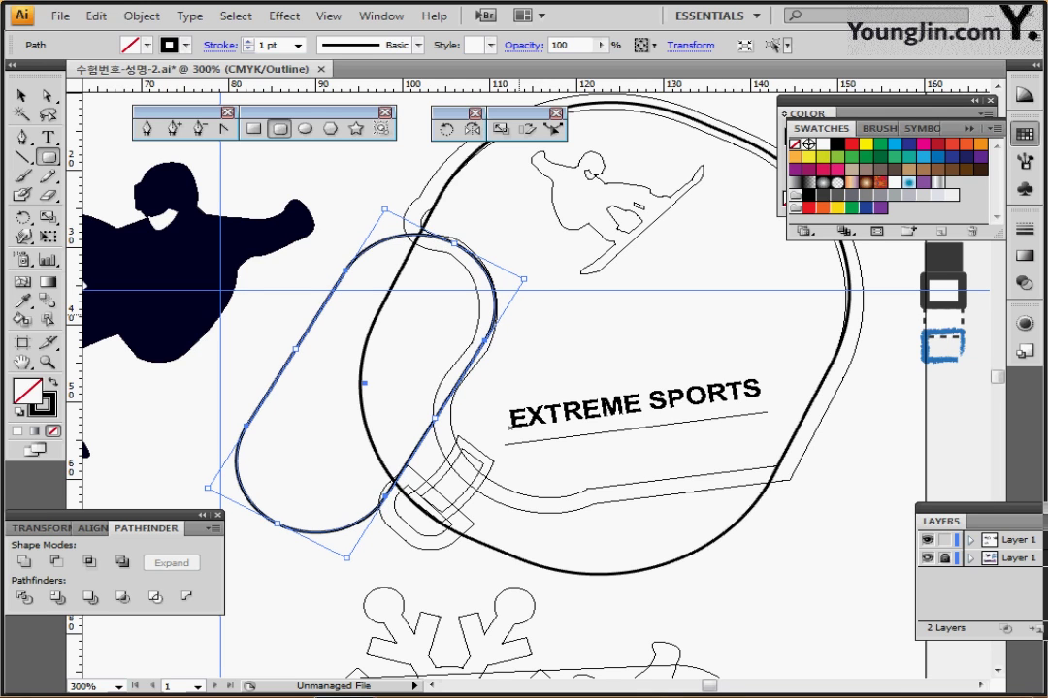
{"action": "key", "text": "Left"}
{"action": "key", "text": "Down"}
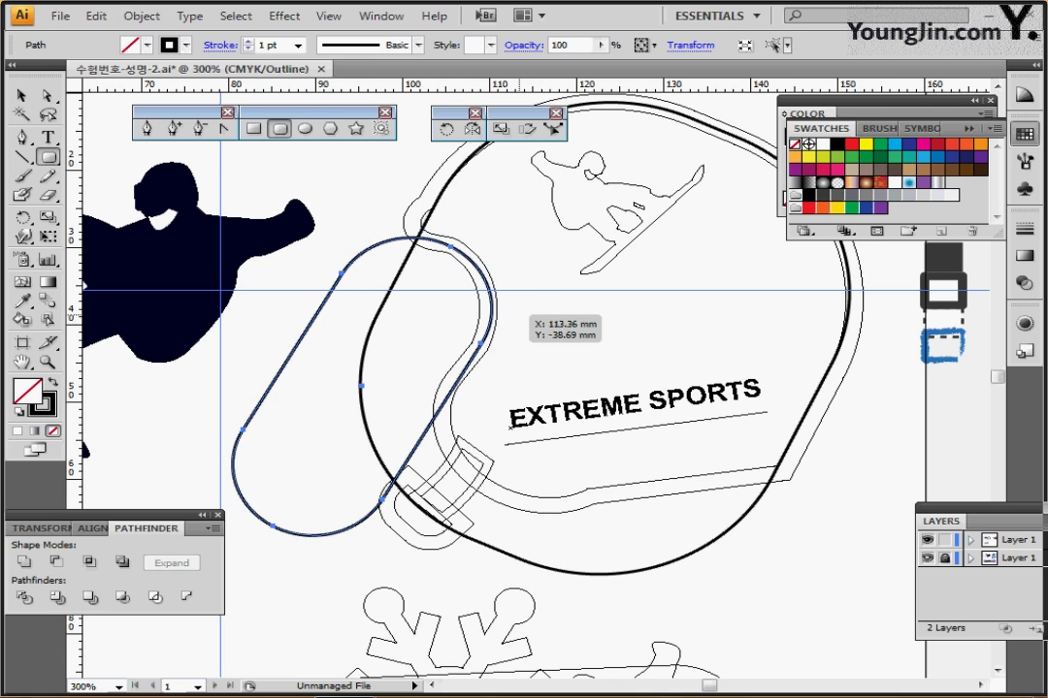
- Hide the reference layer and subtract the narrow rounded rectangle from the large shape with the Pathfinder's Minus Front
{"action": "left_click", "coordinate": [928, 558]}
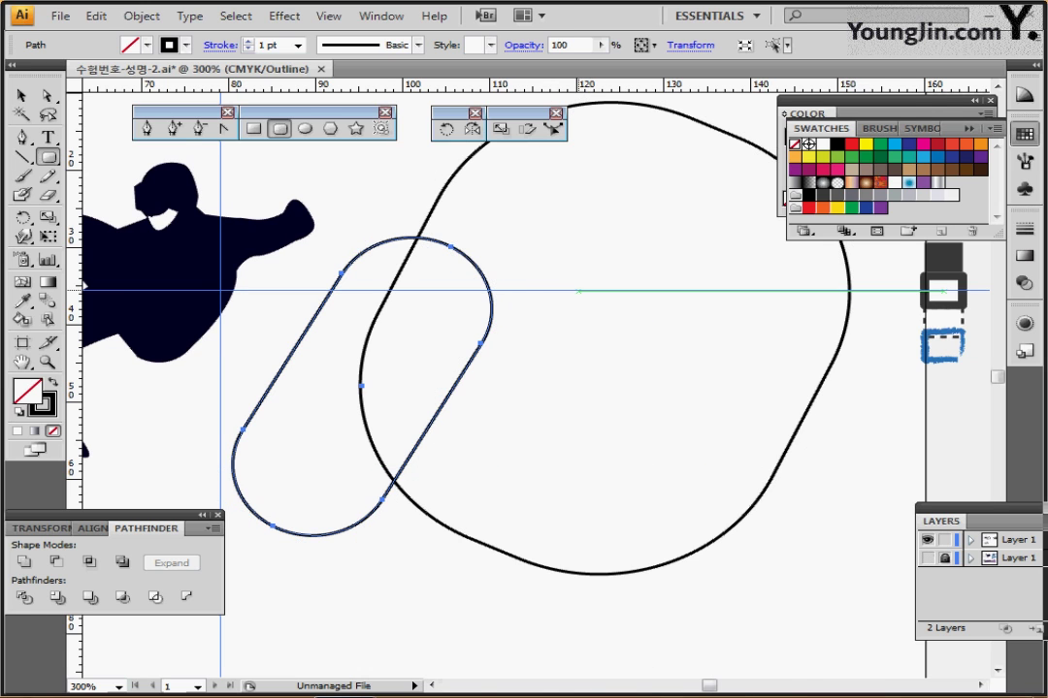
{"action": "key", "text": "ctrl+y"}
{"action": "key", "text": "ctrl+shift+a"}
{"action": "left_click", "coordinate": [423, 242], "text": "ctrl+alt"}
{"action": "left_click_drag", "start_coordinate": [521, 356], "coordinate": [449, 271]}
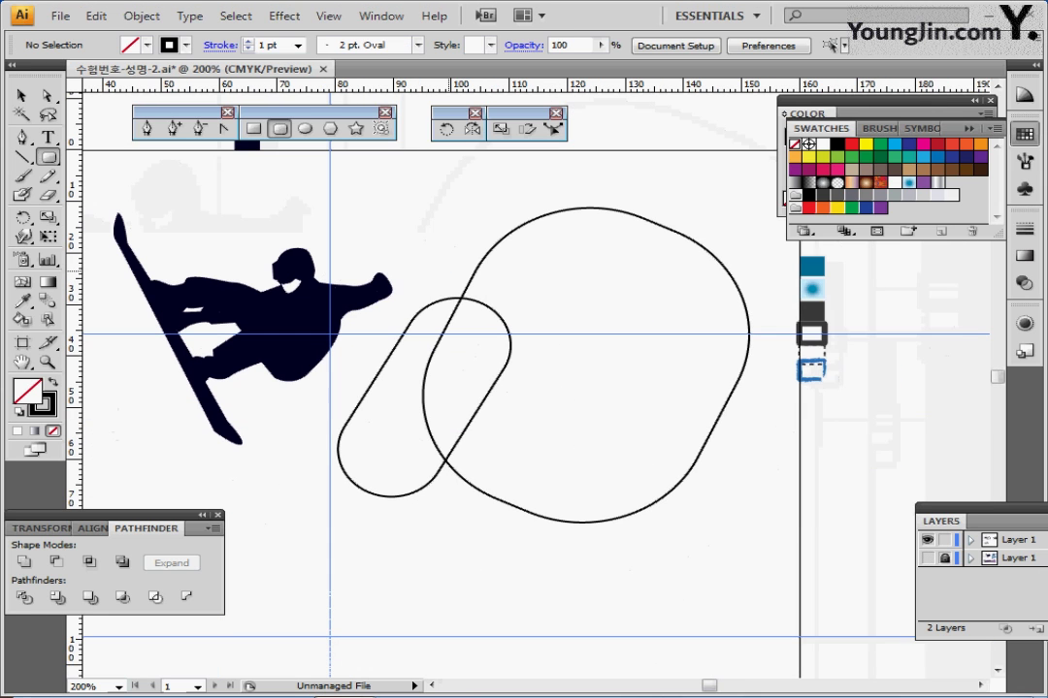
{"action": "left_click_drag", "start_coordinate": [426, 220], "coordinate": [524, 365]}
{"action": "key", "text": "ctrl+shift+b"}
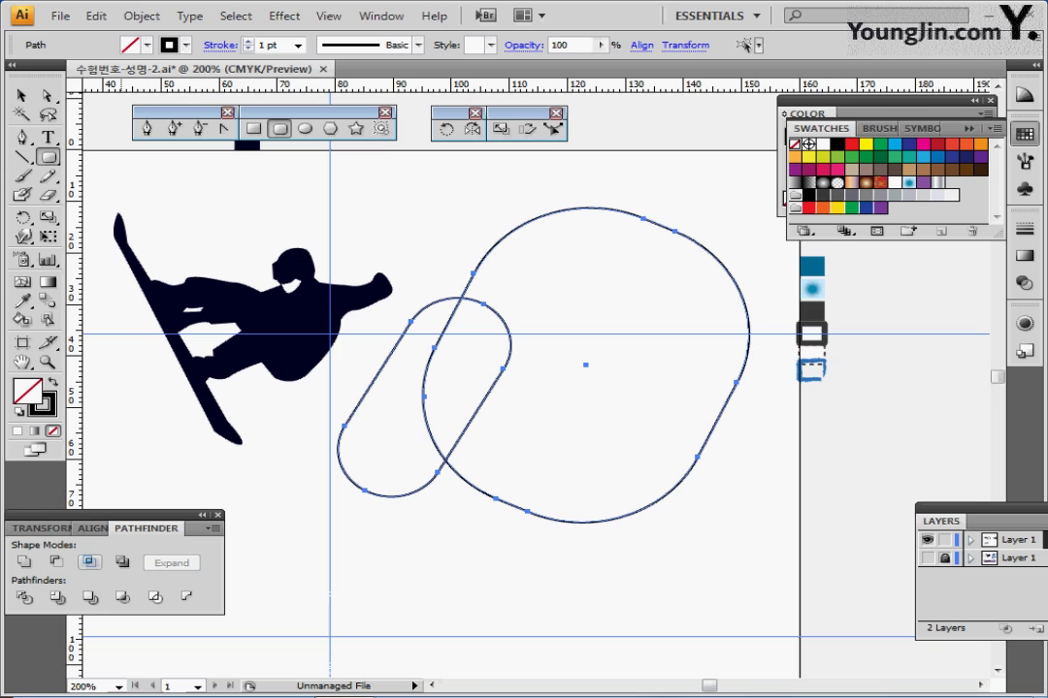
{"action": "left_click", "coordinate": [56, 561]}
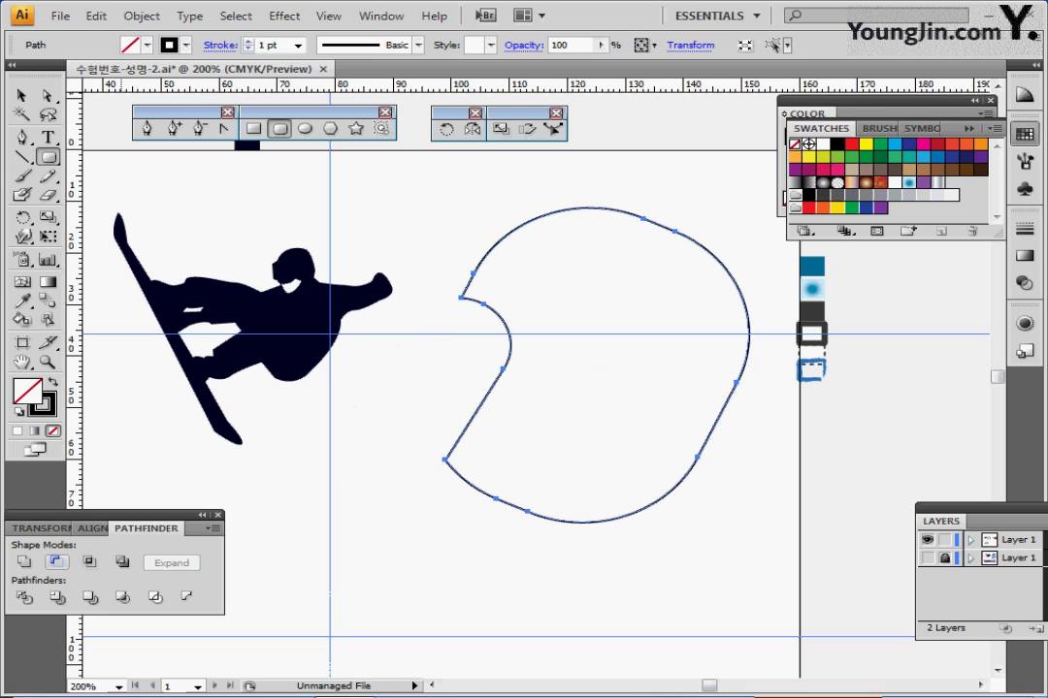
- Show the reference layer again and draw a slanted line across the helmet shape along the reference's lower edge, then deselect
{"action": "left_click_drag", "start_coordinate": [416, 428], "coordinate": [370, 406]}
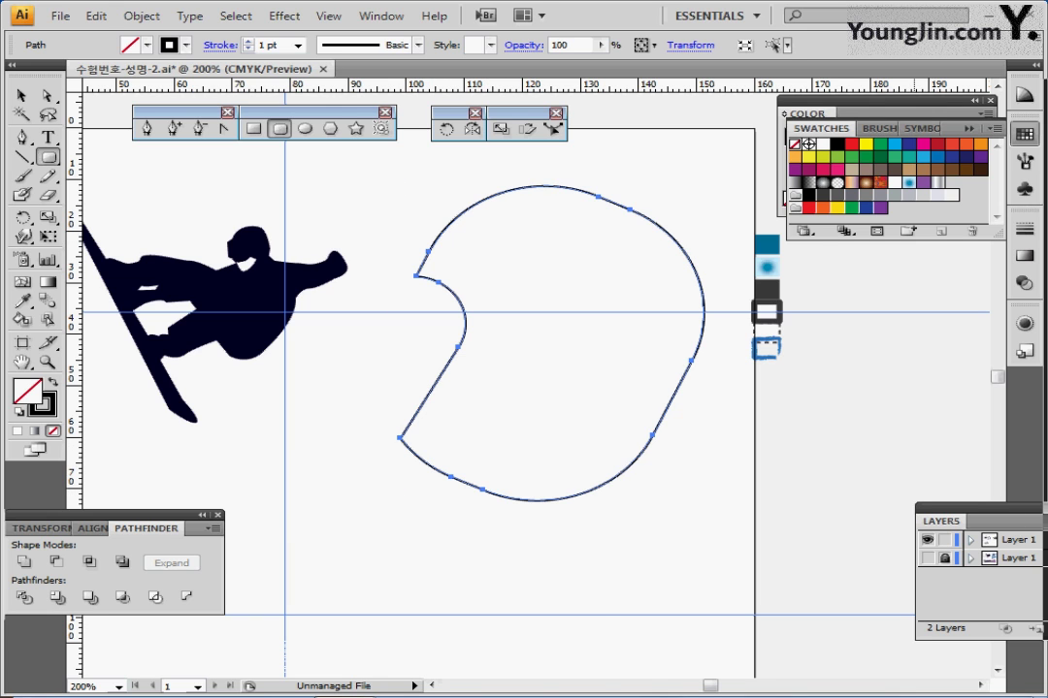
{"action": "left_click", "coordinate": [927, 558]}
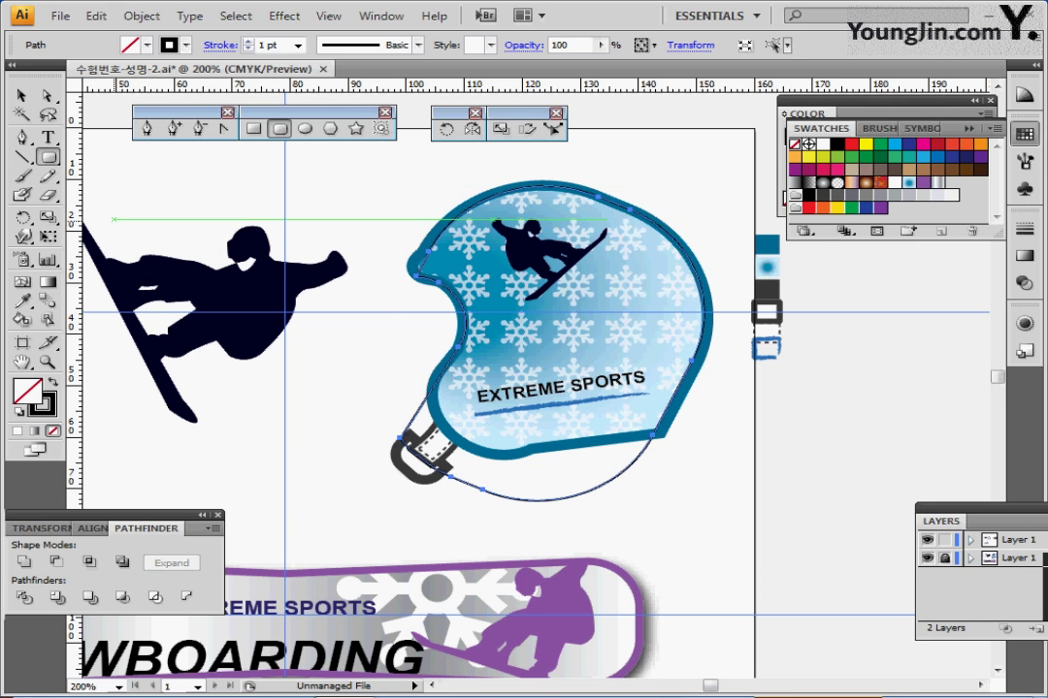
{"action": "left_click", "coordinate": [22, 156]}
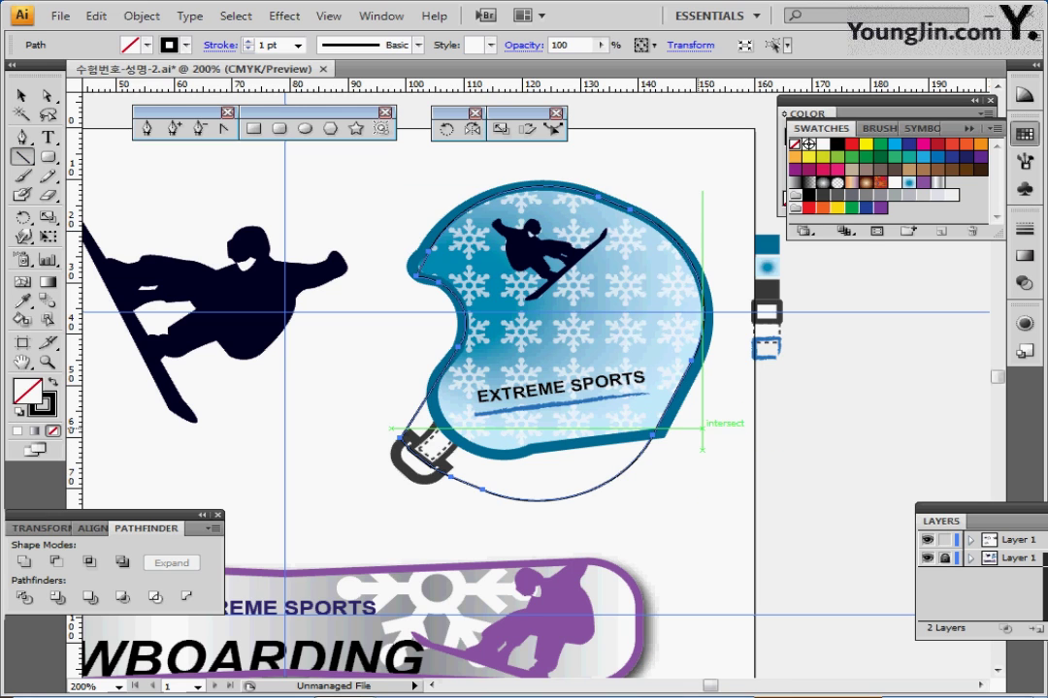
{"action": "left_click_drag", "start_coordinate": [703, 427], "coordinate": [329, 477]}
{"action": "key", "text": "ctrl+shift+a"}
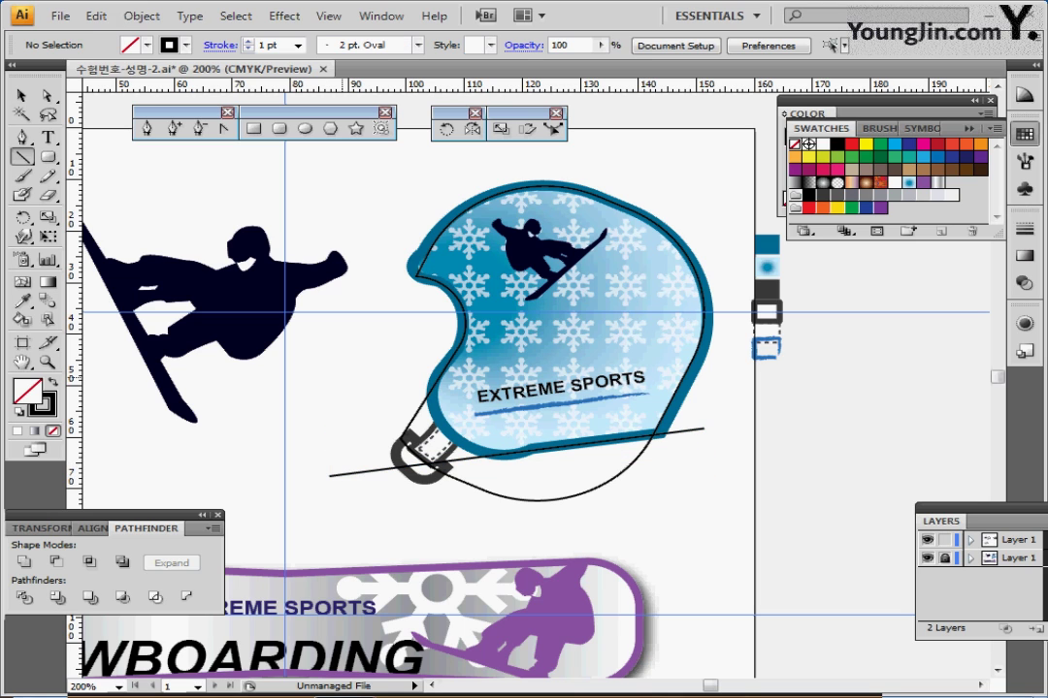
- Draw an unfilled rounded rectangle over the helmet's lower front area and align it with the reference's curved lower-left edge
{"action": "left_click", "coordinate": [279, 128]}
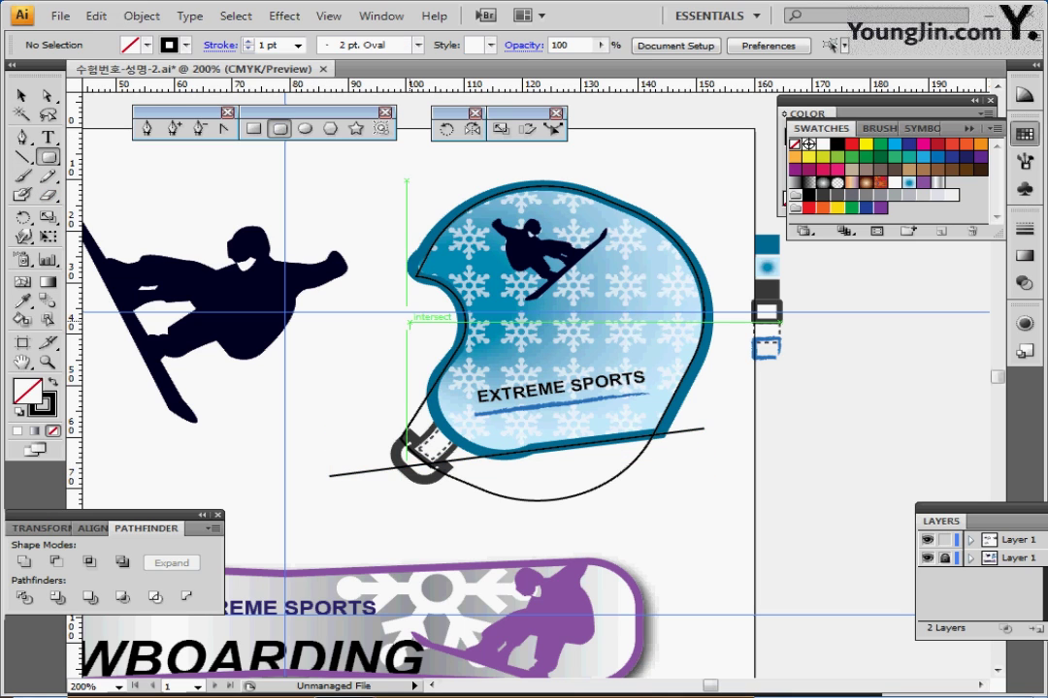
{"action": "left_click_drag", "start_coordinate": [410, 288], "coordinate": [539, 470]}
{"action": "left_click_drag", "start_coordinate": [438, 306], "coordinate": [459, 288]}
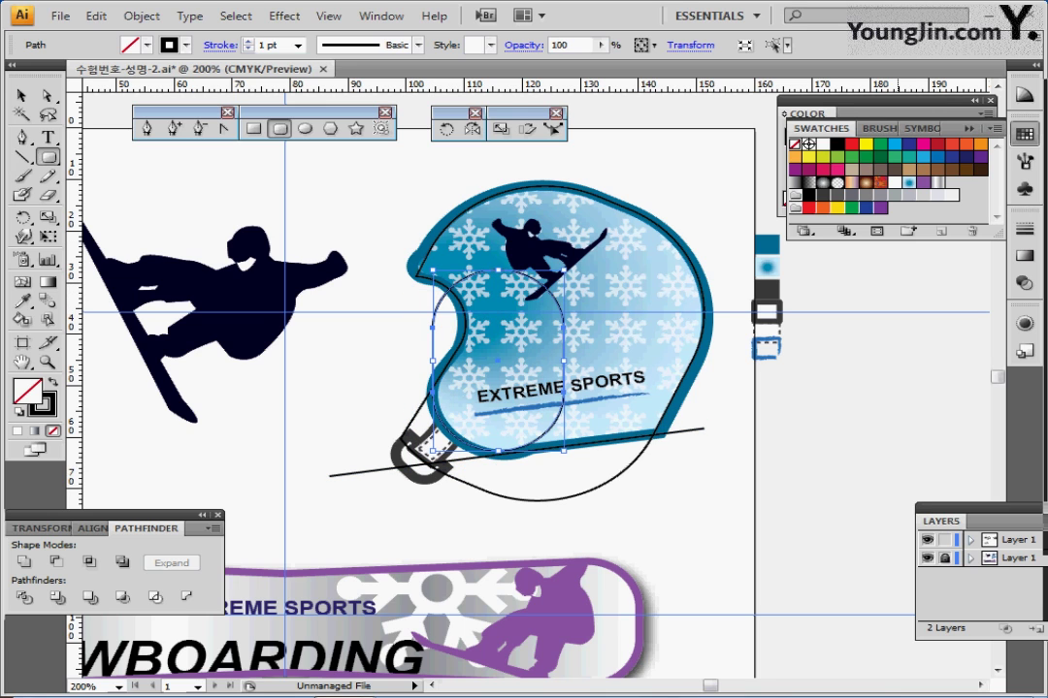
- Hide the reference layer, then rotate the rounded rectangle parallel to the helmet's slanted front edge and scale it down slightly to fit
{"action": "left_click", "coordinate": [927, 558]}
{"action": "left_click_drag", "start_coordinate": [569, 265], "coordinate": [624, 311]}
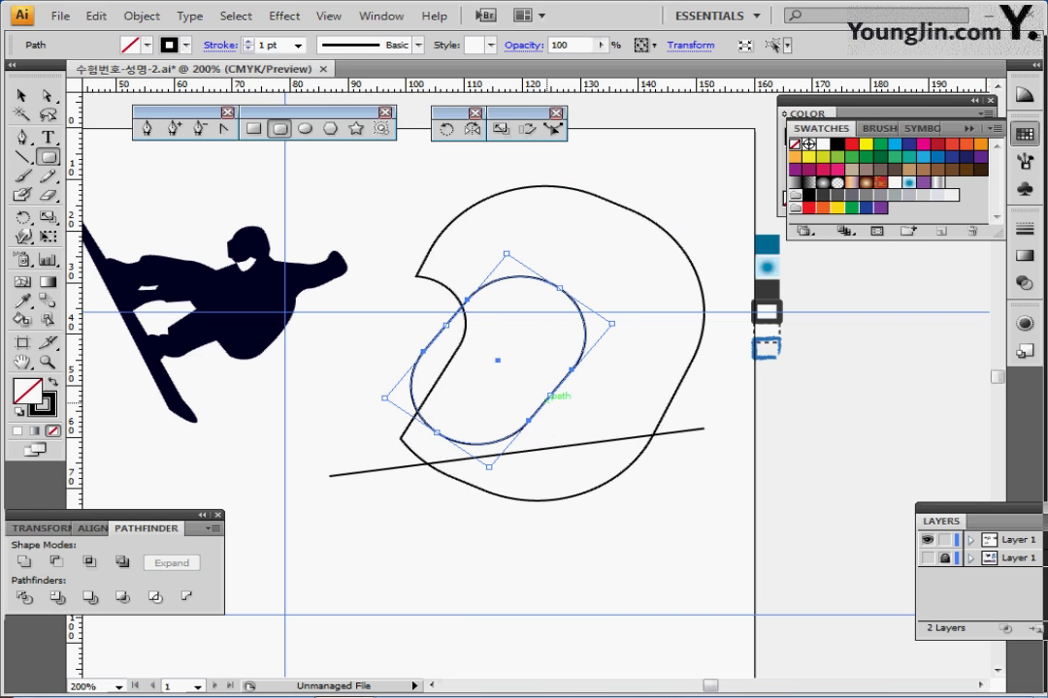
{"action": "left_click_drag", "start_coordinate": [541, 405], "coordinate": [554, 434]}
{"action": "key", "text": "ctrl+plus"}
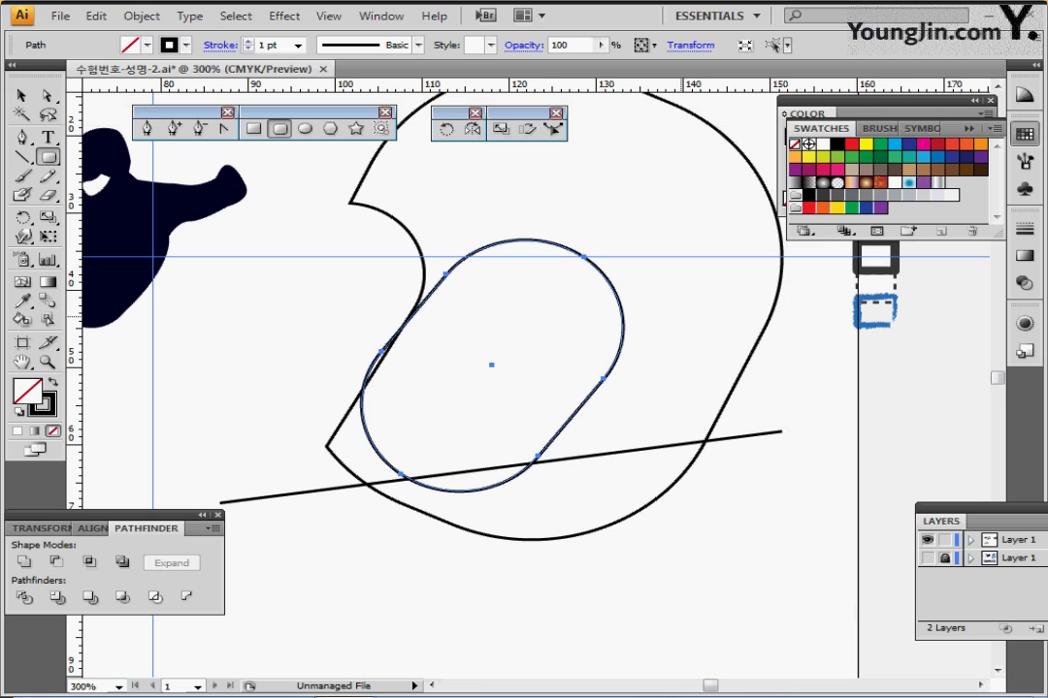
{"action": "left_click_drag", "start_coordinate": [676, 309], "coordinate": [662, 288]}
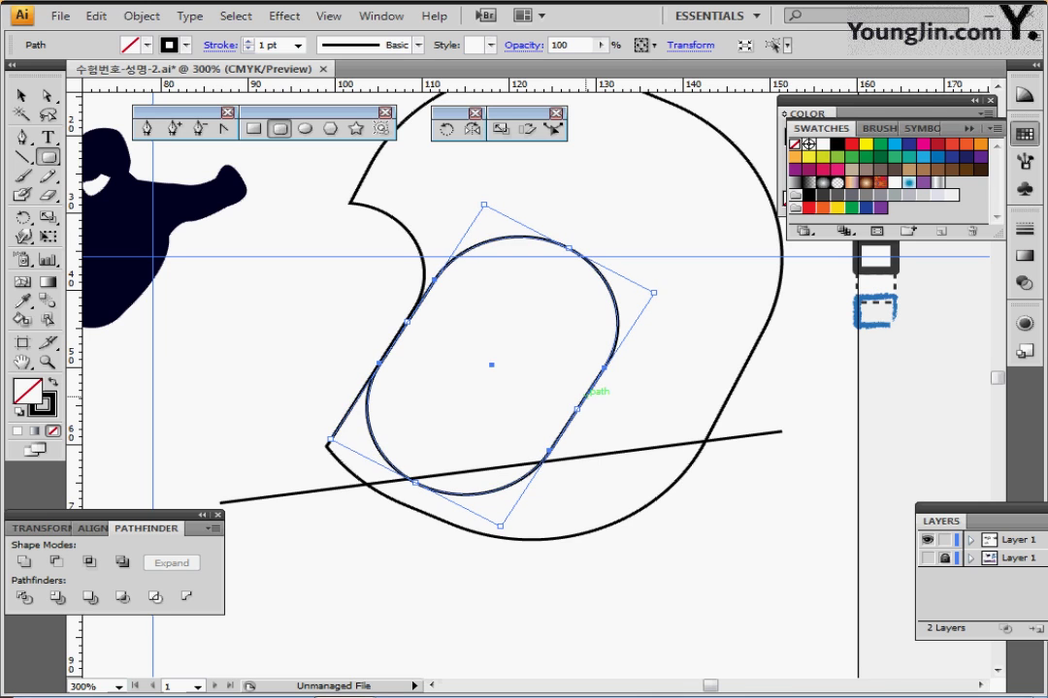
{"action": "left_click_drag", "start_coordinate": [597, 391], "coordinate": [584, 393]}
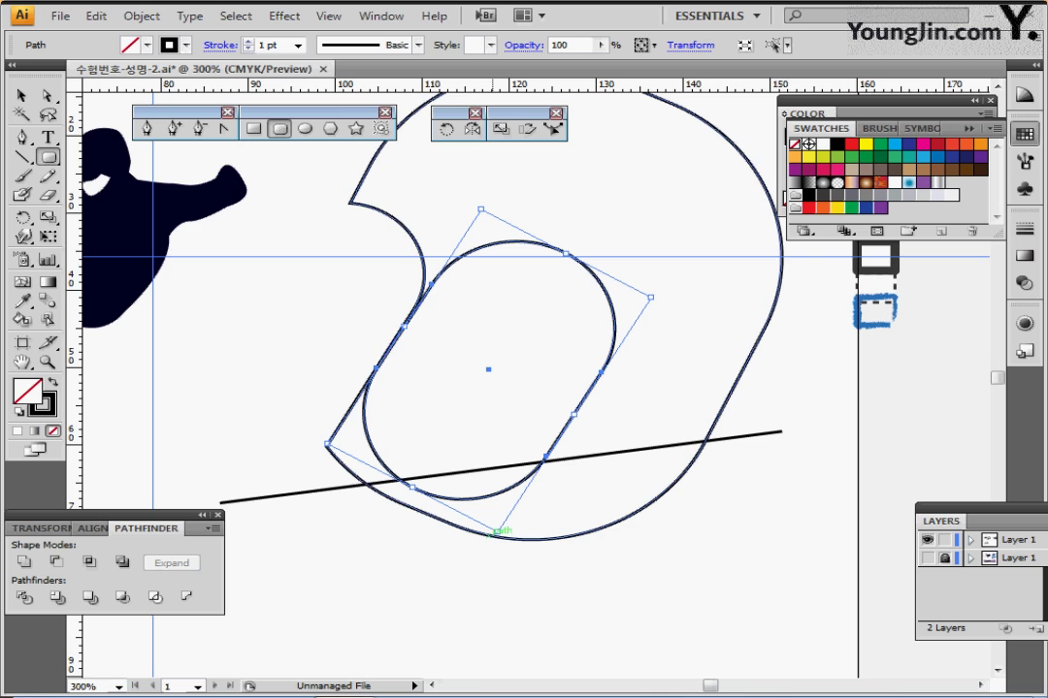
{"action": "left_click_drag", "start_coordinate": [499, 532], "coordinate": [490, 507]}
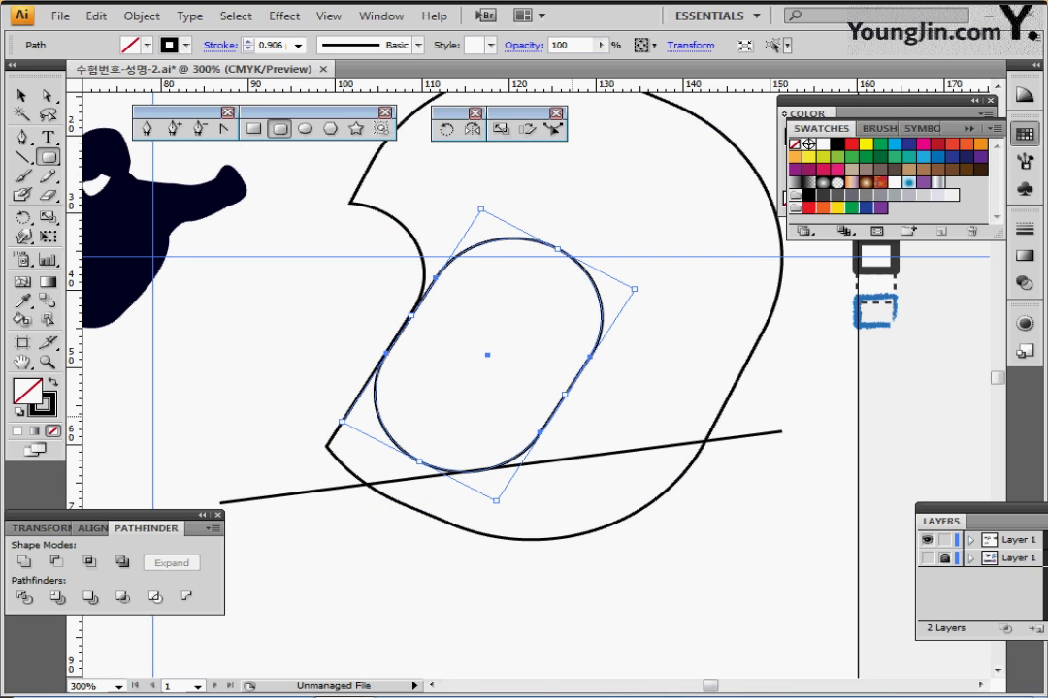
{"action": "left_click", "coordinate": [558, 421], "text": "ctrl"}
{"action": "left_click", "coordinate": [540, 429]}
- In outline view, nudge the rounded rectangle down and left along the helmet's slanted front edge, then return to preview and deselect
{"action": "key", "text": "ctrl+y"}
{"action": "key", "text": "a"}
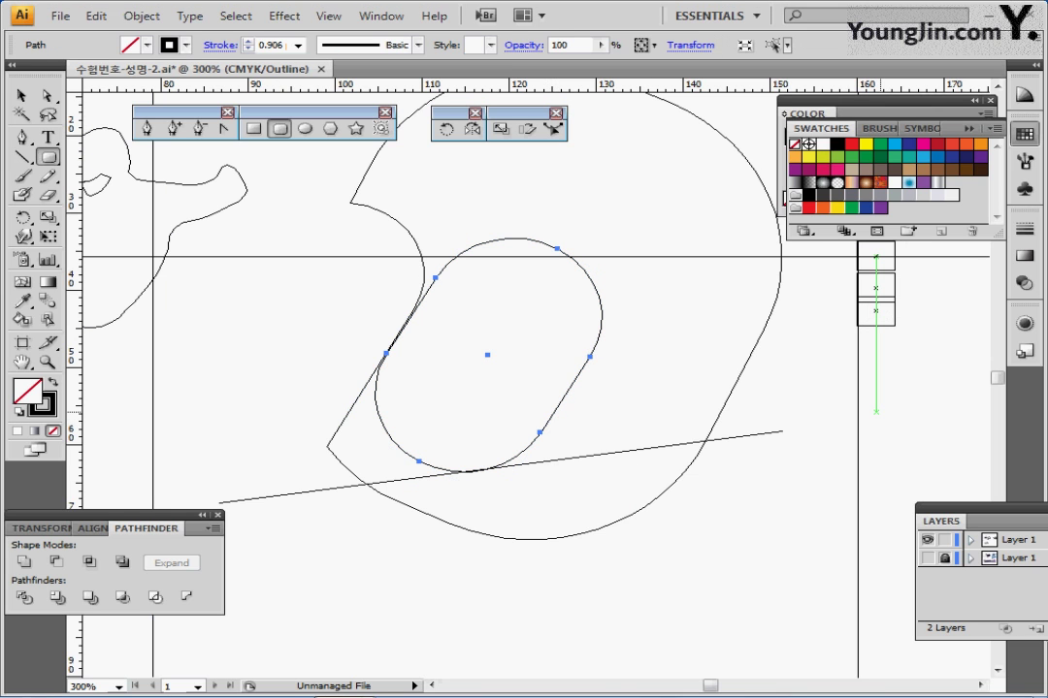
{"action": "key", "text": "Left"}
{"action": "key", "text": "Down"}
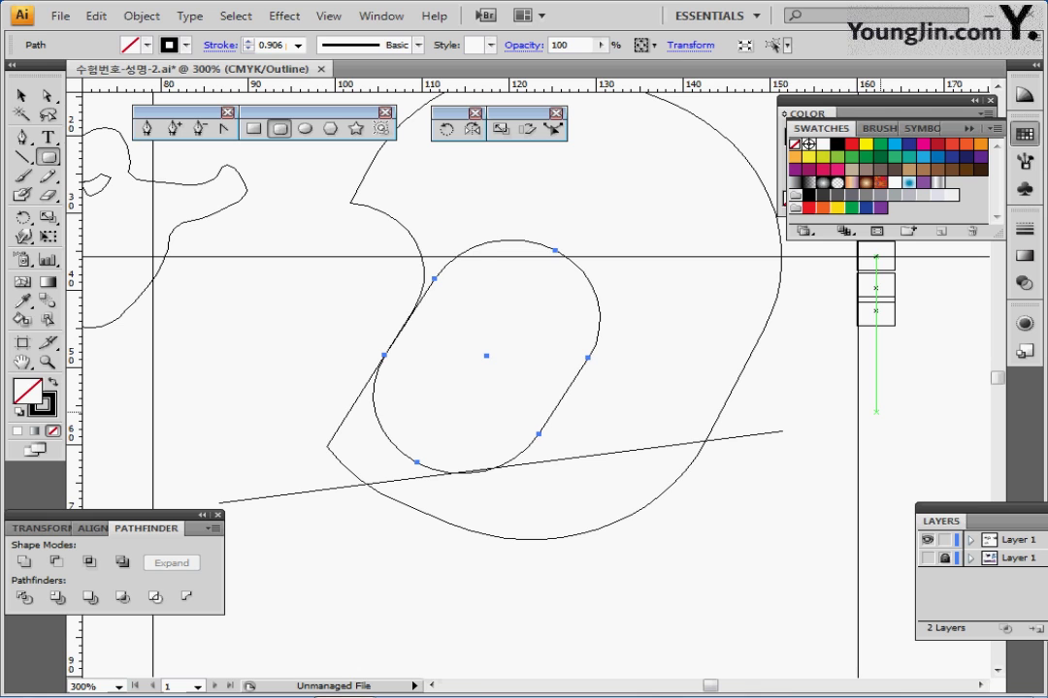
{"action": "key", "text": "Left"}
{"action": "key", "text": "Down"}
{"action": "key", "text": "Right"}
{"action": "key", "text": "Down"}
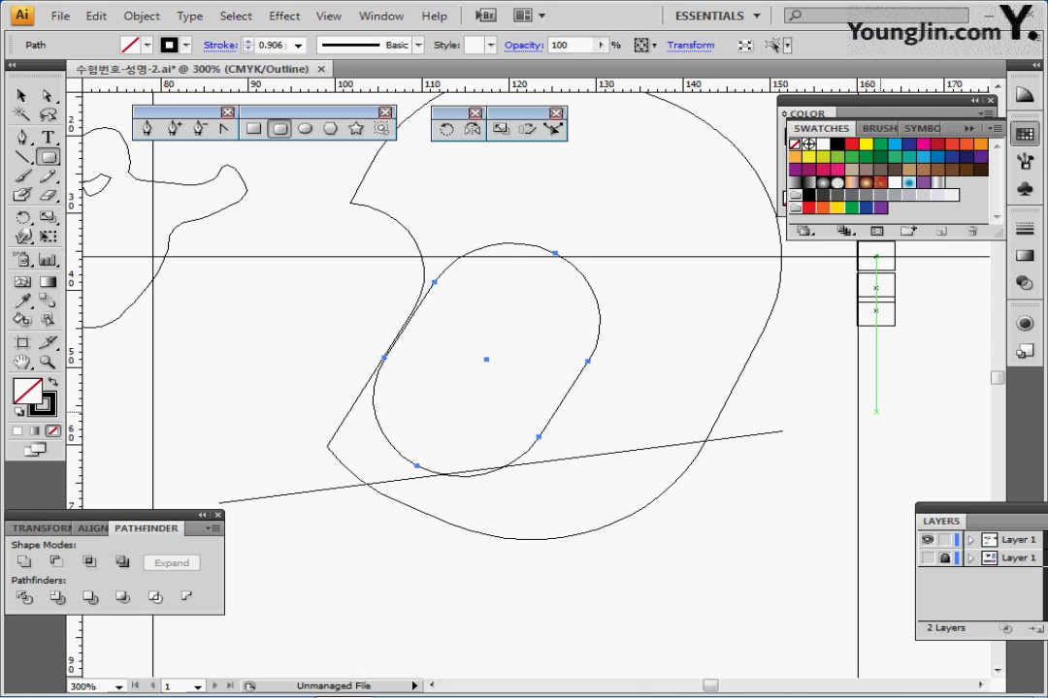
{"action": "key", "text": "Left"}
{"action": "key", "text": "Left"}
{"action": "key", "text": "Down"}
{"action": "key", "text": "Down"}
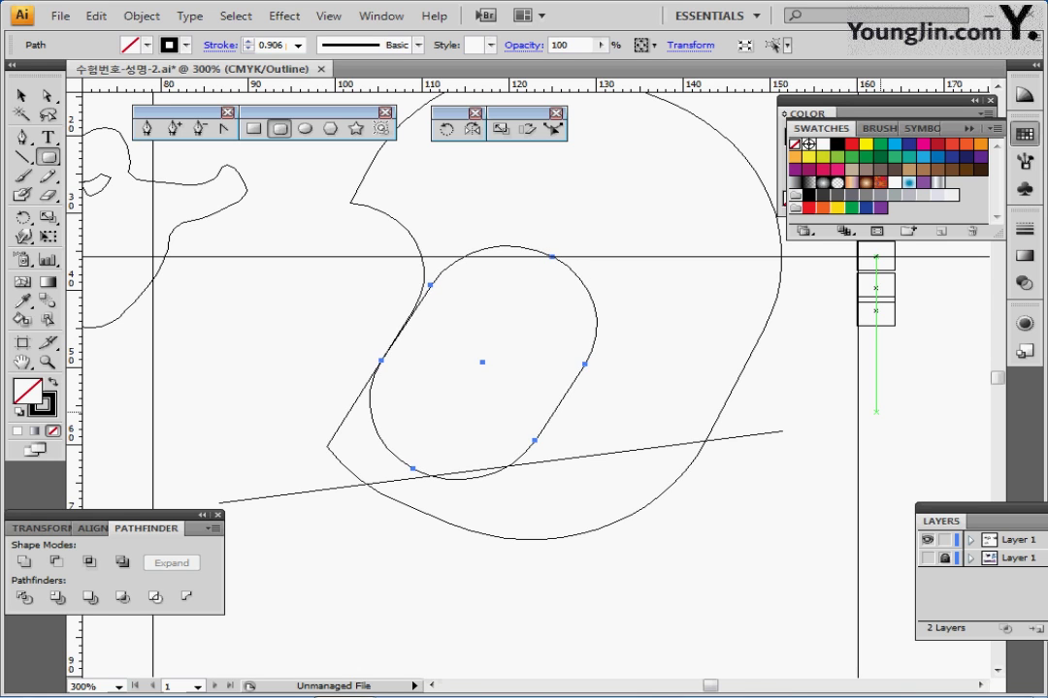
{"action": "key", "text": "Right"}
{"action": "key", "text": "Down"}
{"action": "key", "text": "Left"}
{"action": "key", "text": "Left"}
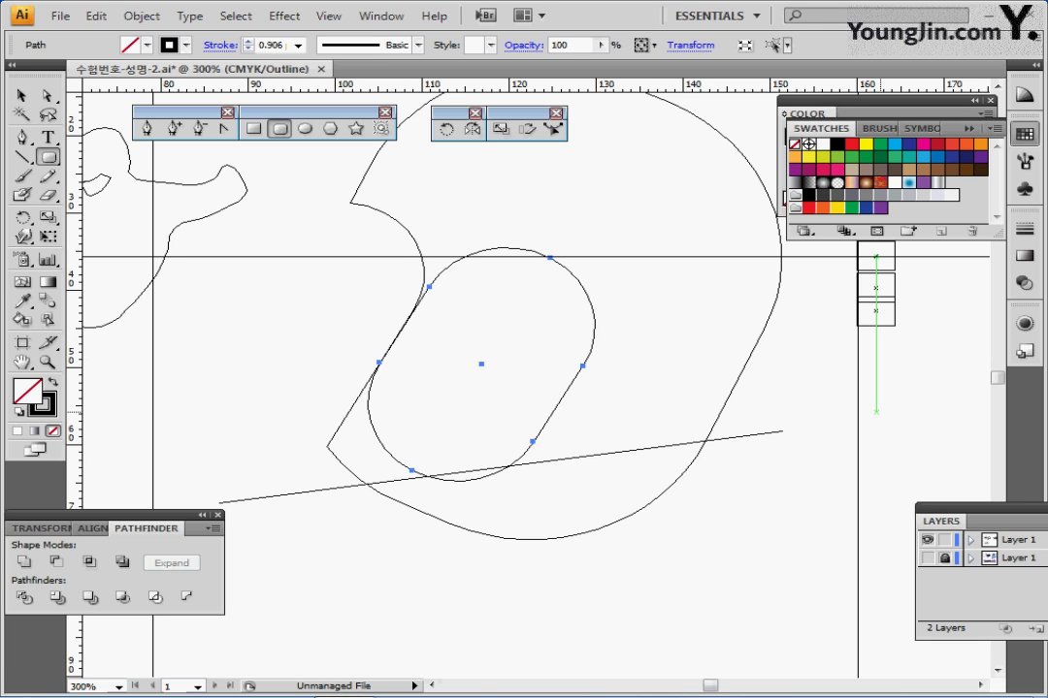
{"action": "key", "text": "Left"}
{"action": "key", "text": "Right"}
{"action": "key", "text": "ctrl+y"}
{"action": "key", "text": "ctrl+shift+a"}
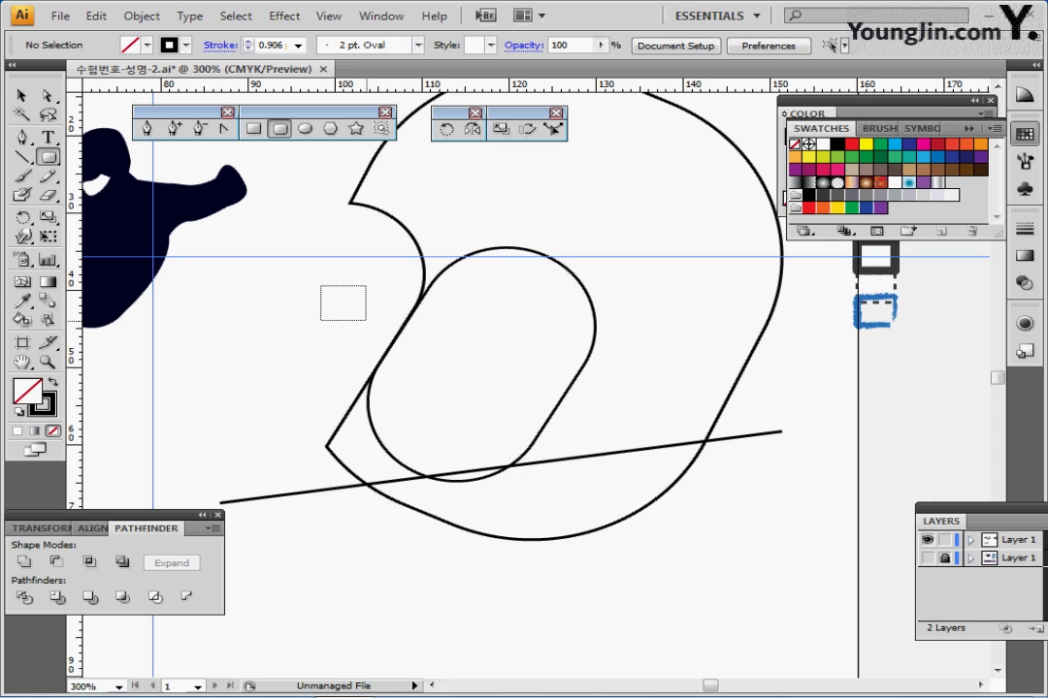
{"action": "left_click_drag", "start_coordinate": [366, 320], "coordinate": [514, 536]}
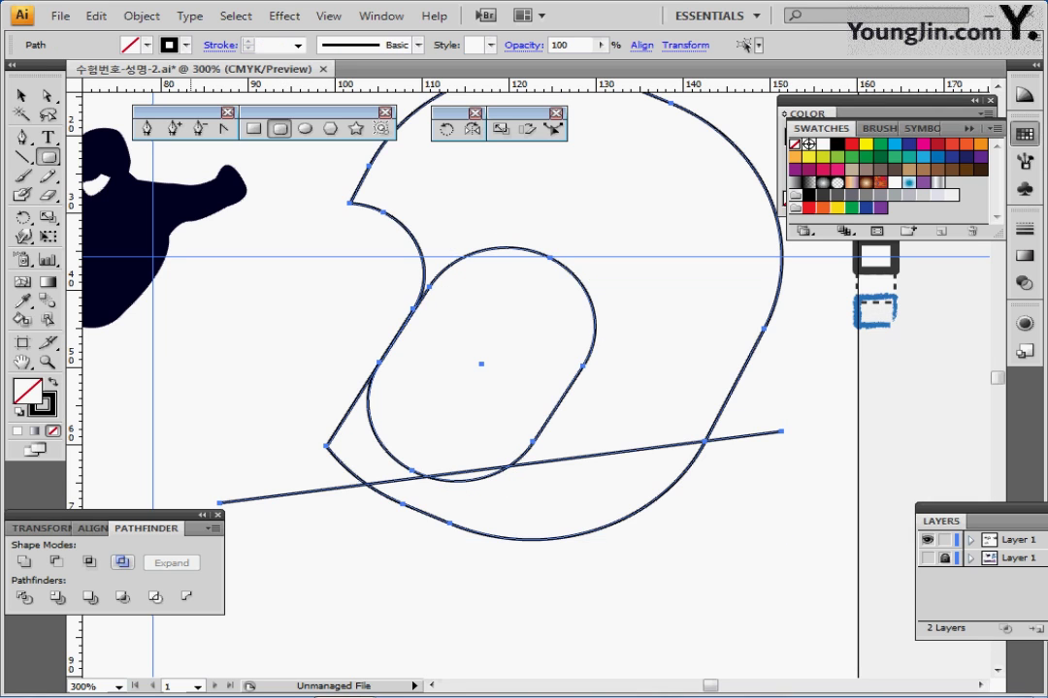
{"action": "left_click", "coordinate": [25, 597]}
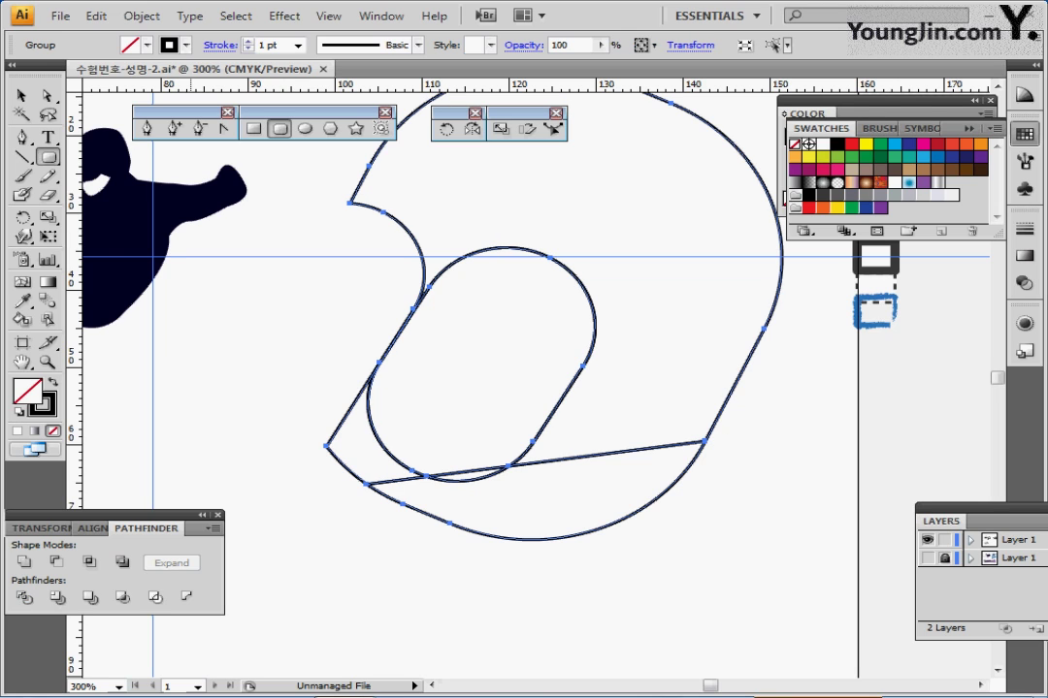
{"action": "key", "text": "ctrl"}
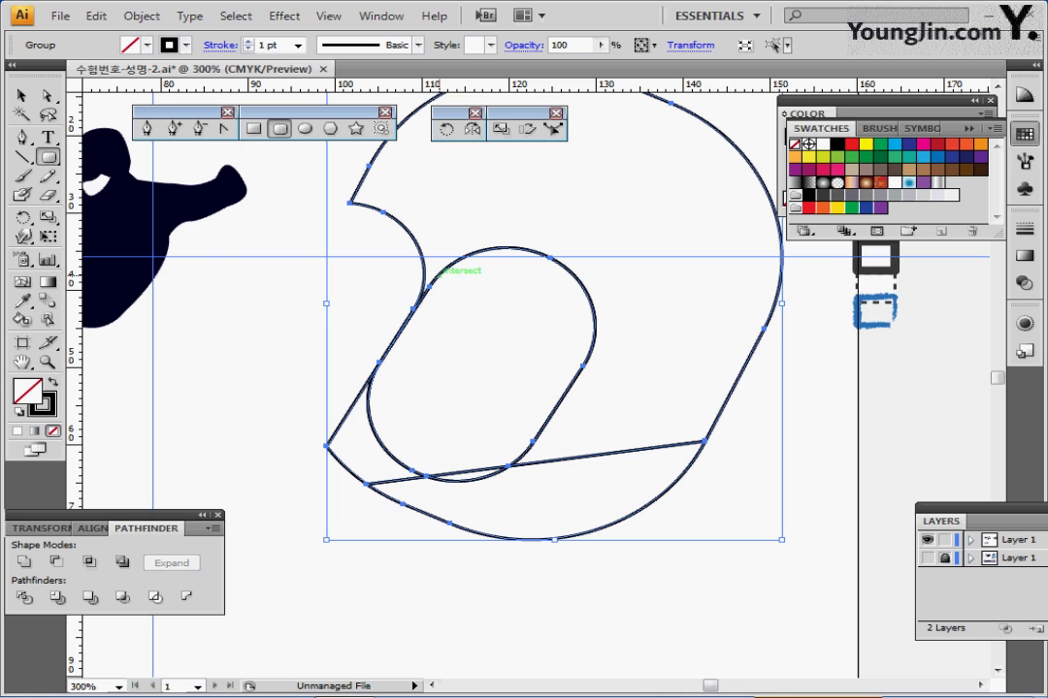
{"action": "double_click", "coordinate": [445, 273]}
{"action": "key", "text": "ctrl+minus"}
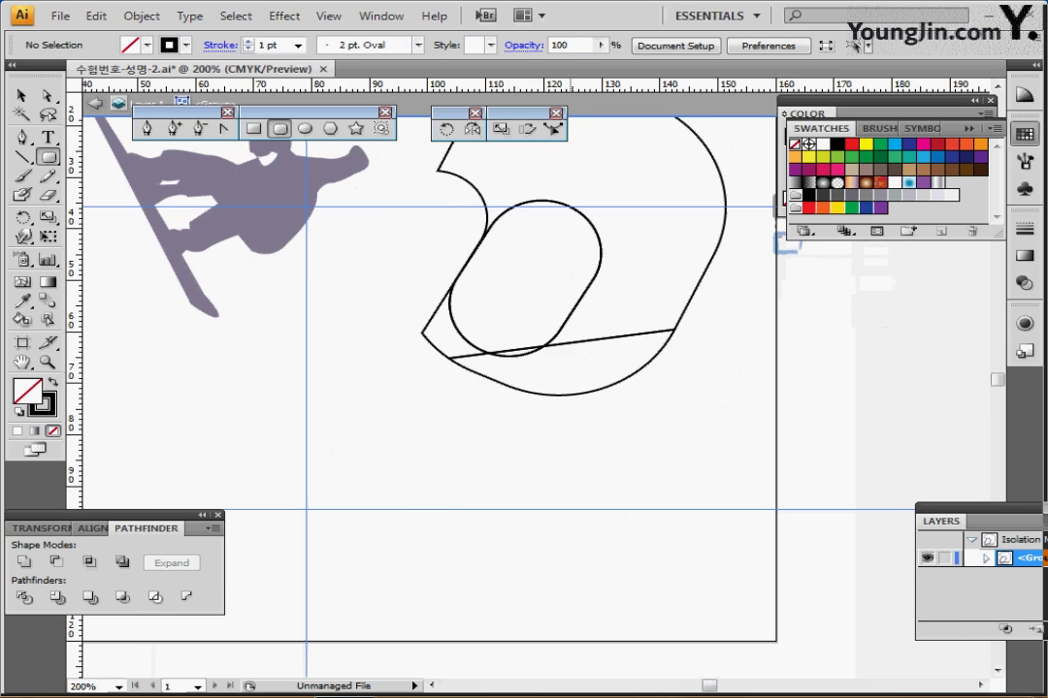
{"action": "left_click_drag", "start_coordinate": [572, 273], "coordinate": [479, 354]}
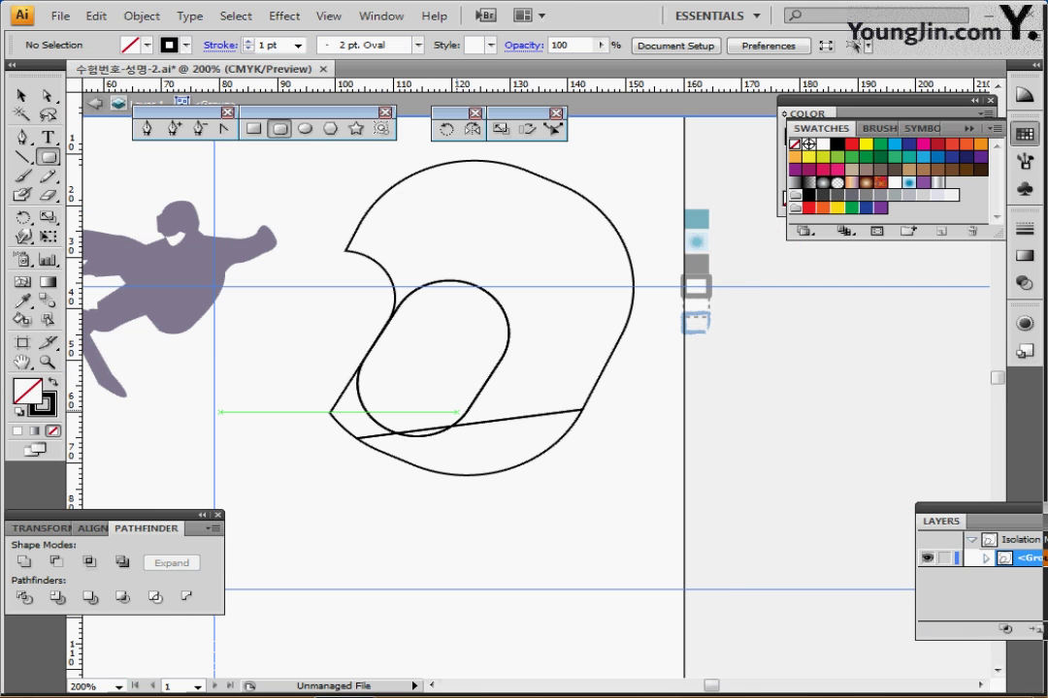
{"action": "left_click_drag", "start_coordinate": [322, 497], "coordinate": [370, 435]}
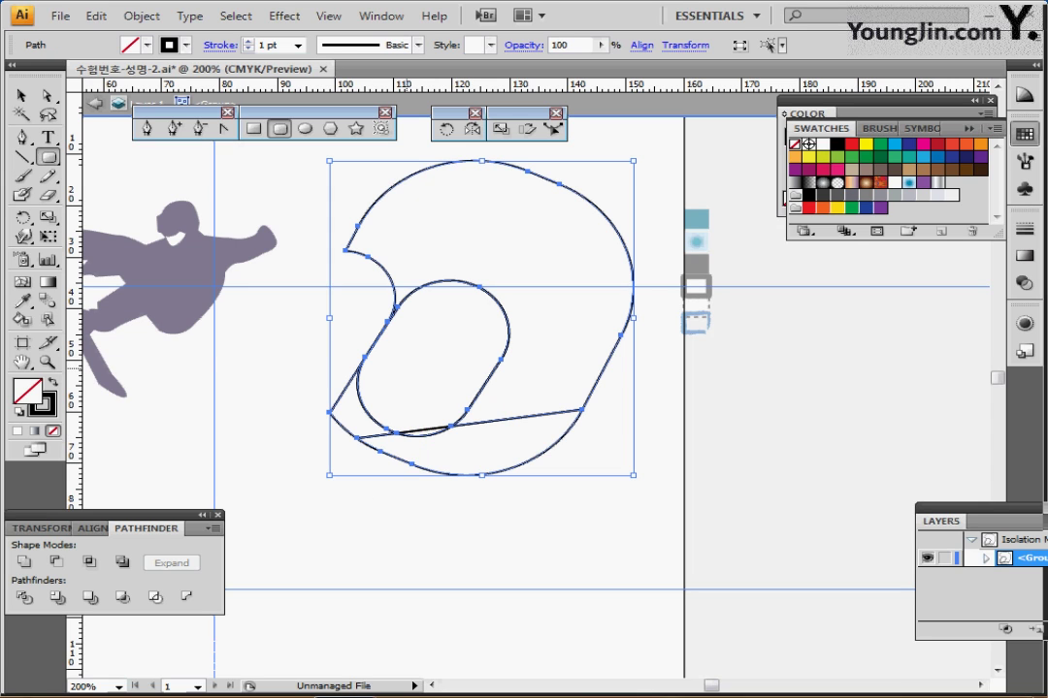
{"action": "left_click", "coordinate": [378, 444], "text": "ctrl"}
{"action": "left_click", "coordinate": [385, 435], "text": "ctrl"}
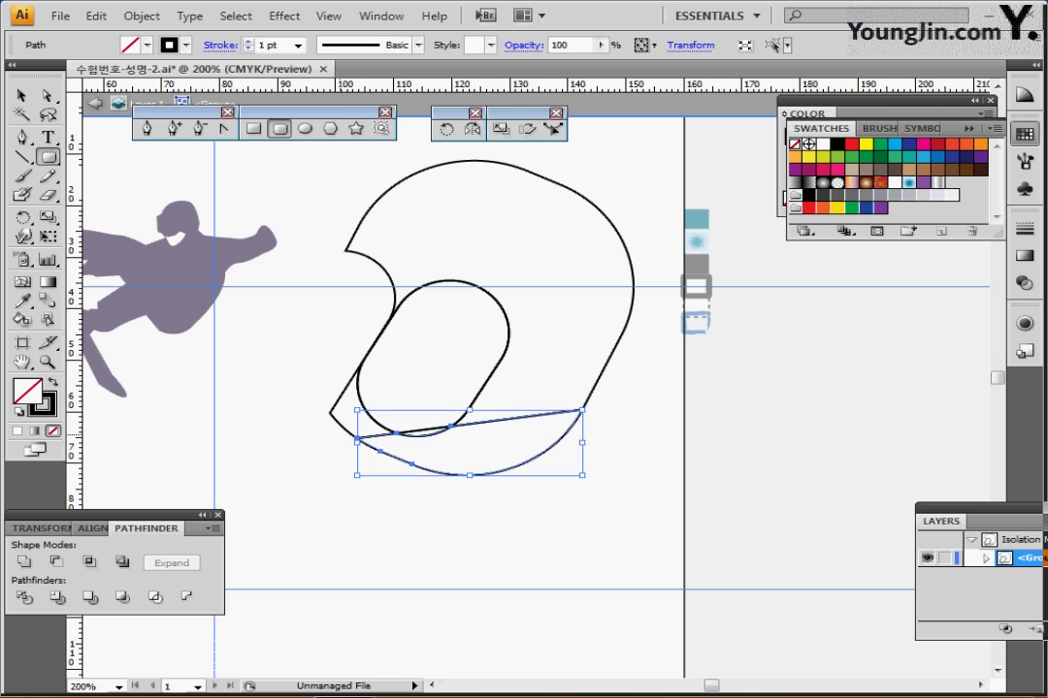
{"action": "left_click", "coordinate": [333, 413], "text": "ctrl+shift"}
{"action": "left_click", "coordinate": [308, 363]}
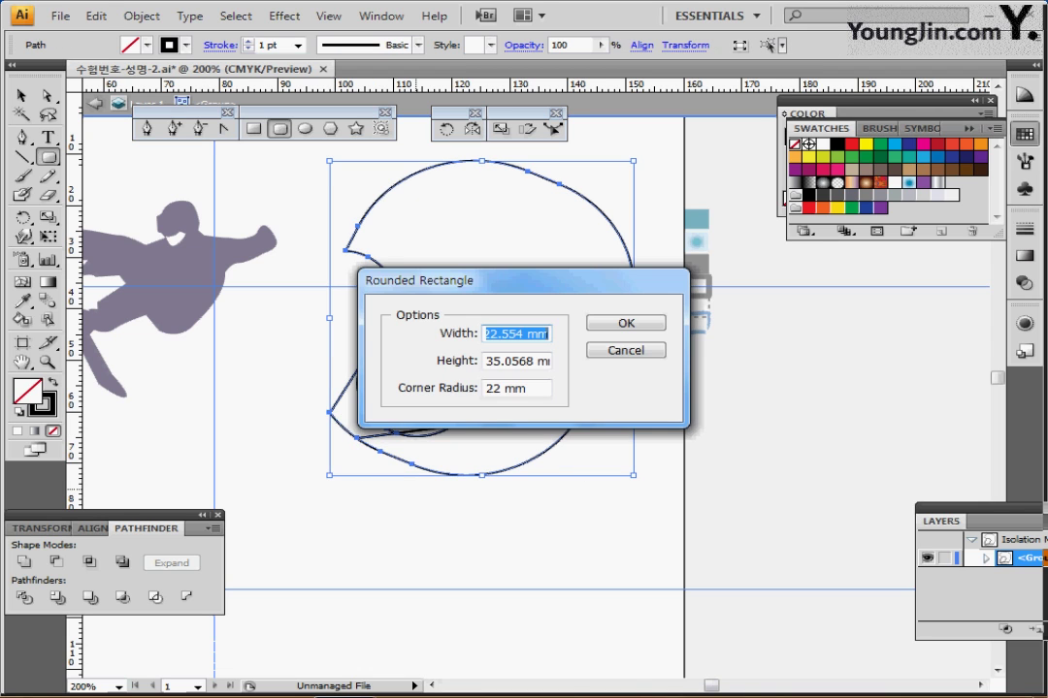
{"action": "key", "text": "Escape"}
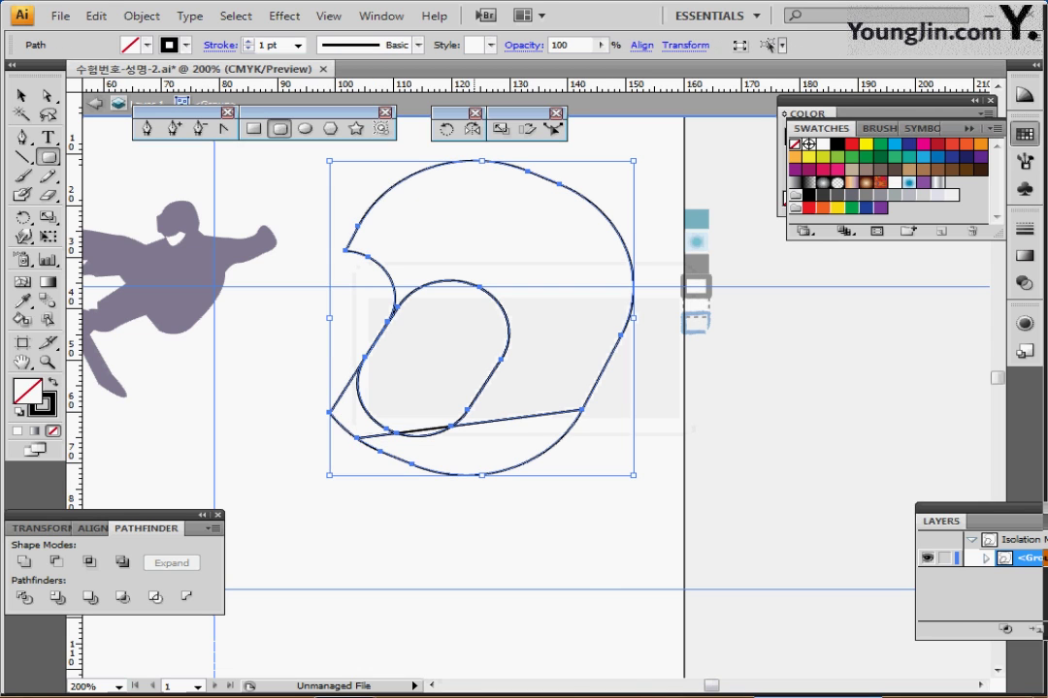
{"action": "key", "text": "ctrl+z"}
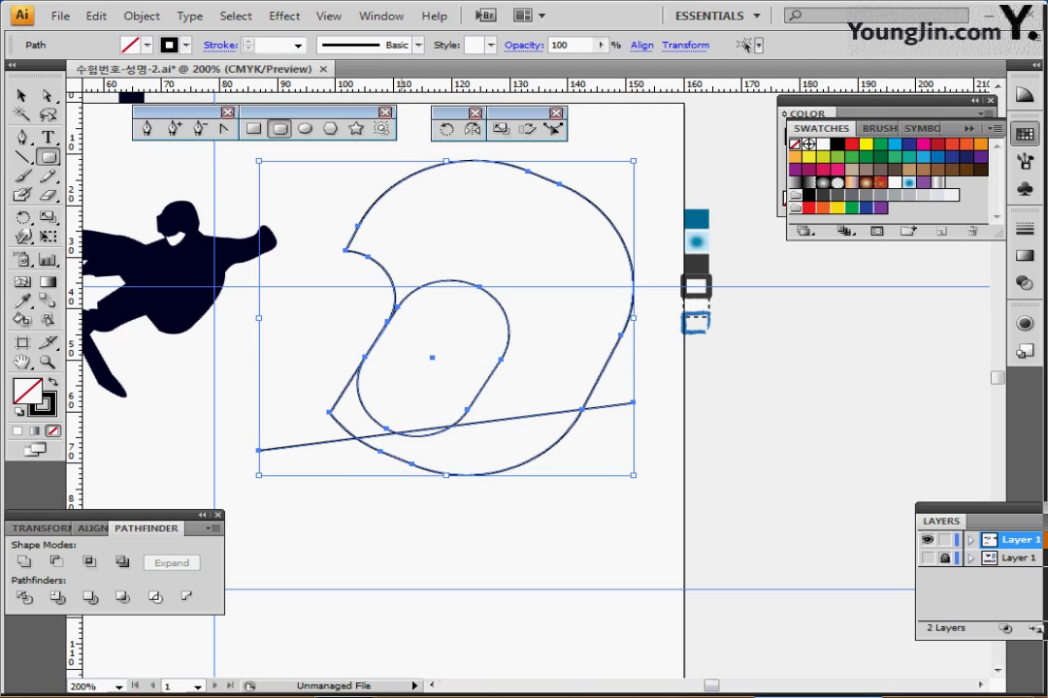
- Nudge the rounded rectangle slightly left so it overlaps the helmet's slanted front edge, then deselect it
{"action": "left_click", "coordinate": [482, 386]}
{"action": "key", "text": "Left"}
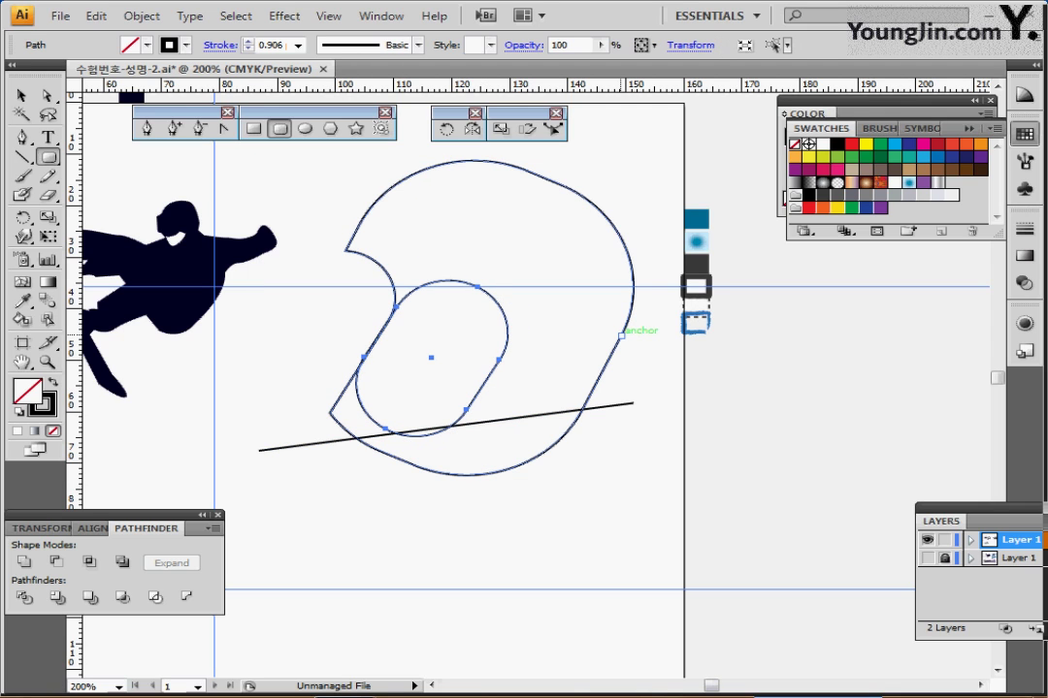
{"action": "left_click", "coordinate": [625, 332], "text": "shift"}
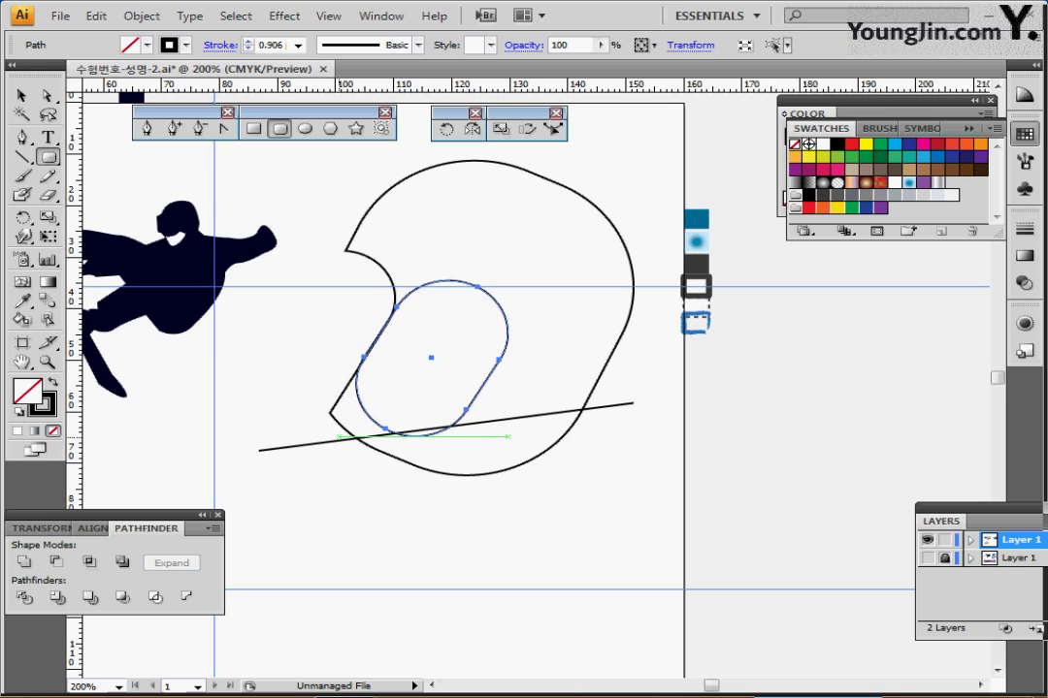
{"action": "left_click", "coordinate": [315, 314], "text": "ctrl"}
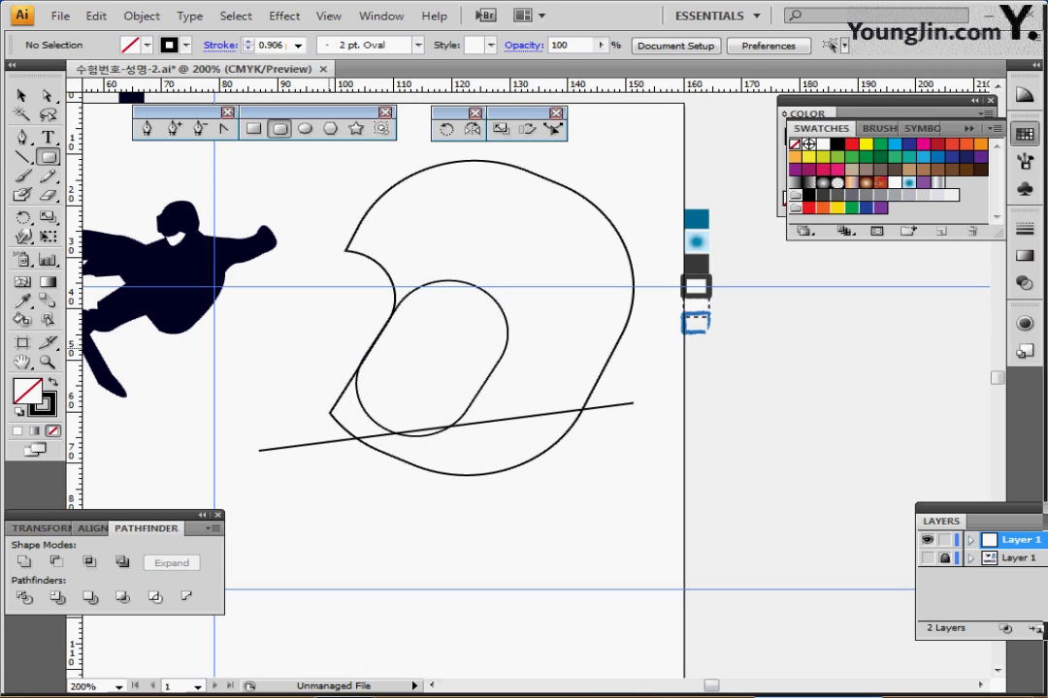
- Divide the helmet shape, rounded rectangle and slanted line with the Pathfinder, and isolate the resulting group
{"action": "key", "text": "ctrl+a"}
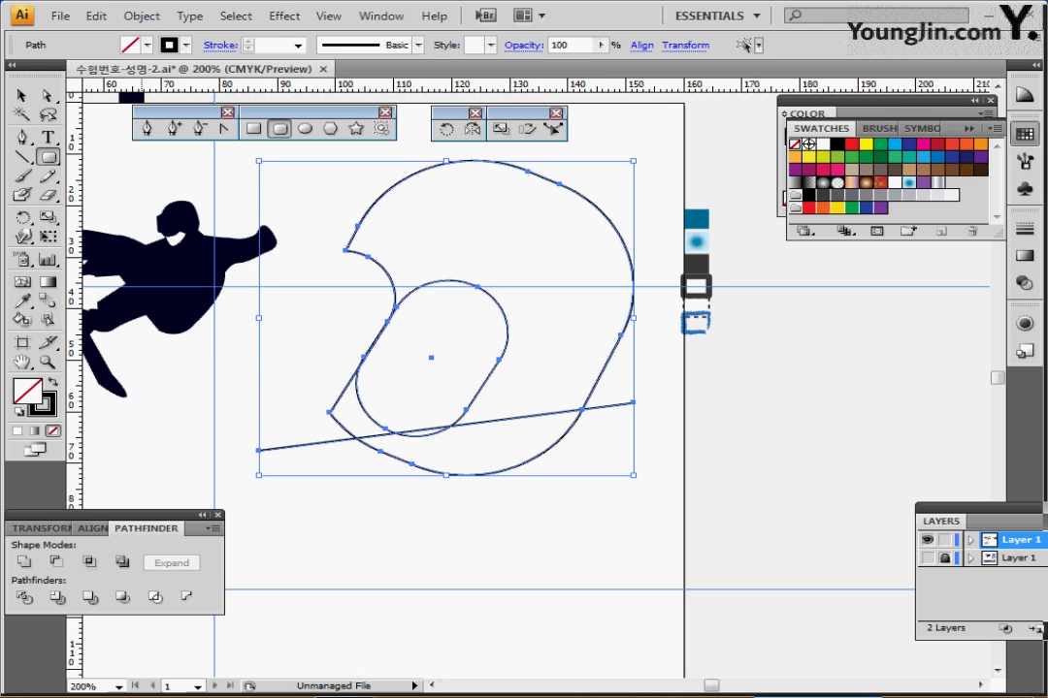
{"action": "left_click", "coordinate": [24, 597]}
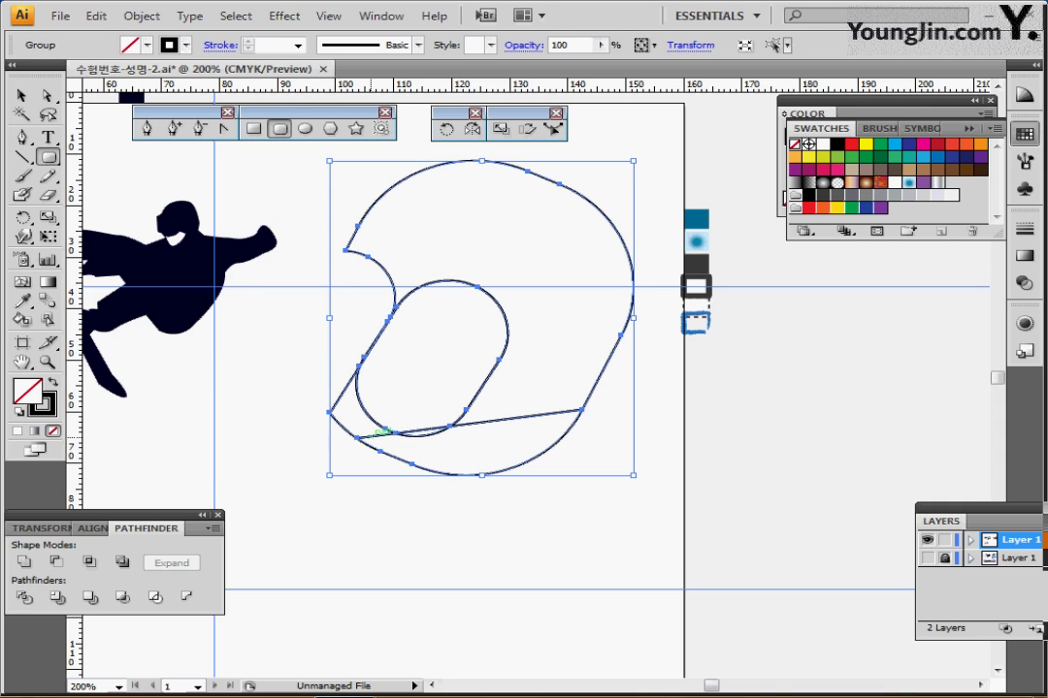
{"action": "double_click", "coordinate": [361, 435]}
- Delete the pieces outside the rounded rectangle and below the slanted line, and unite the remaining pieces into one helmet outline
{"action": "left_click", "coordinate": [361, 435]}
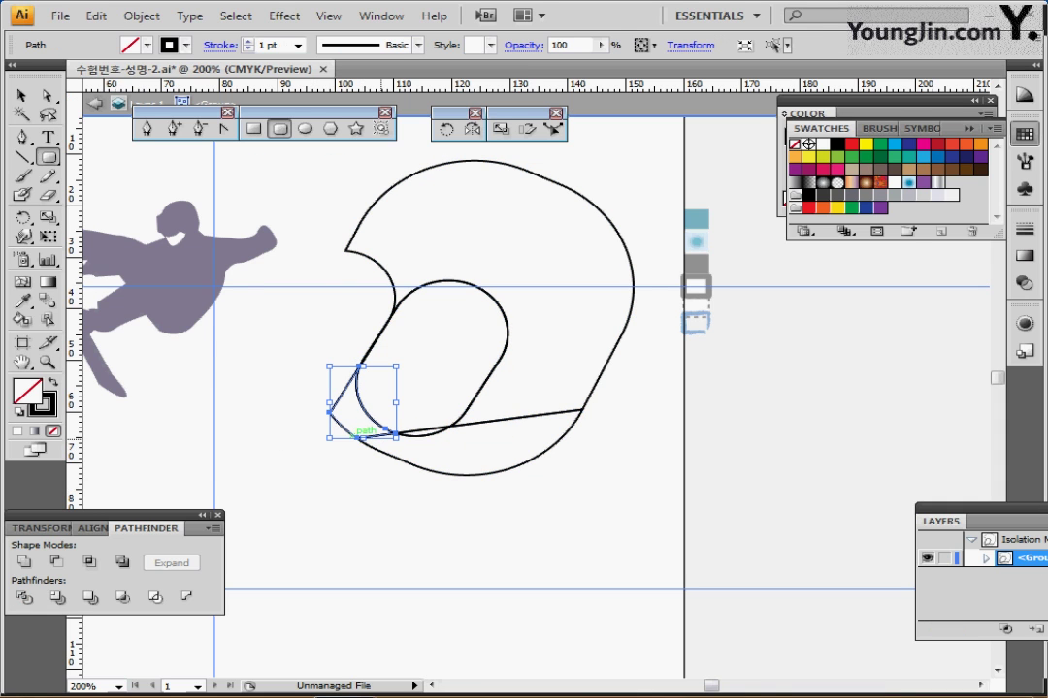
{"action": "left_click", "coordinate": [430, 471], "text": "ctrl+shift"}
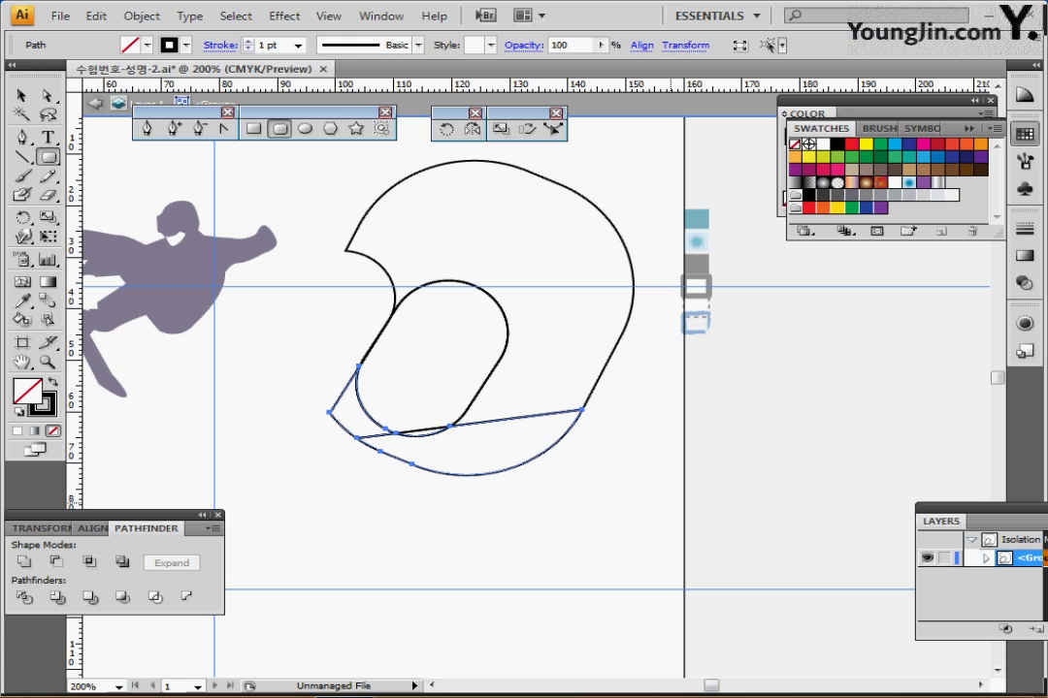
{"action": "key", "text": "Delete"}
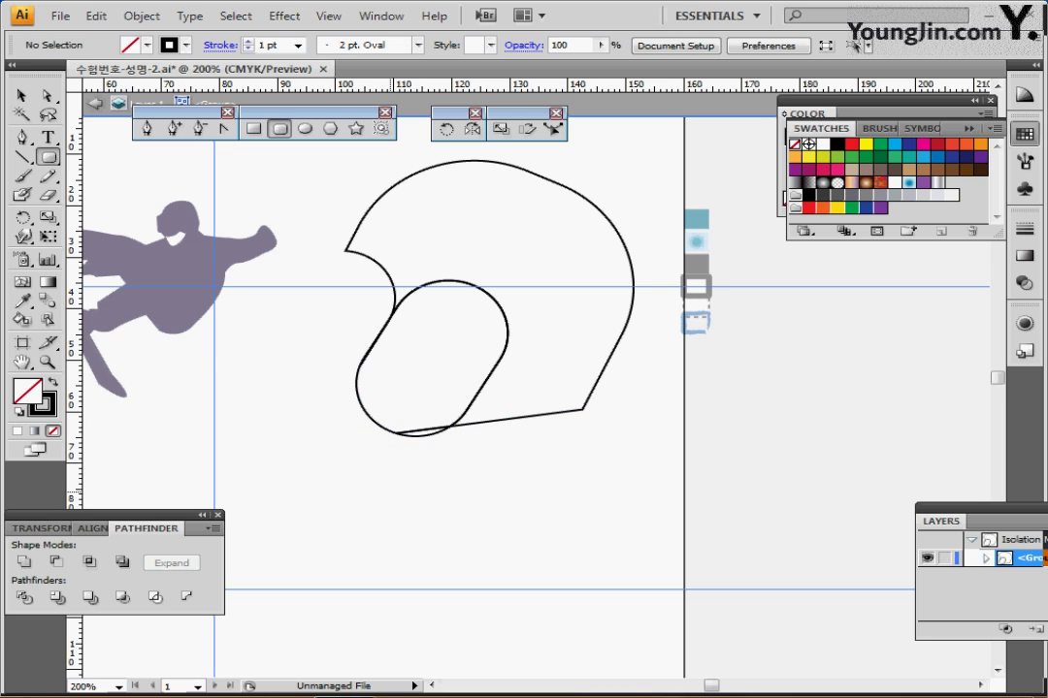
{"action": "left_click_drag", "start_coordinate": [349, 470], "coordinate": [507, 243]}
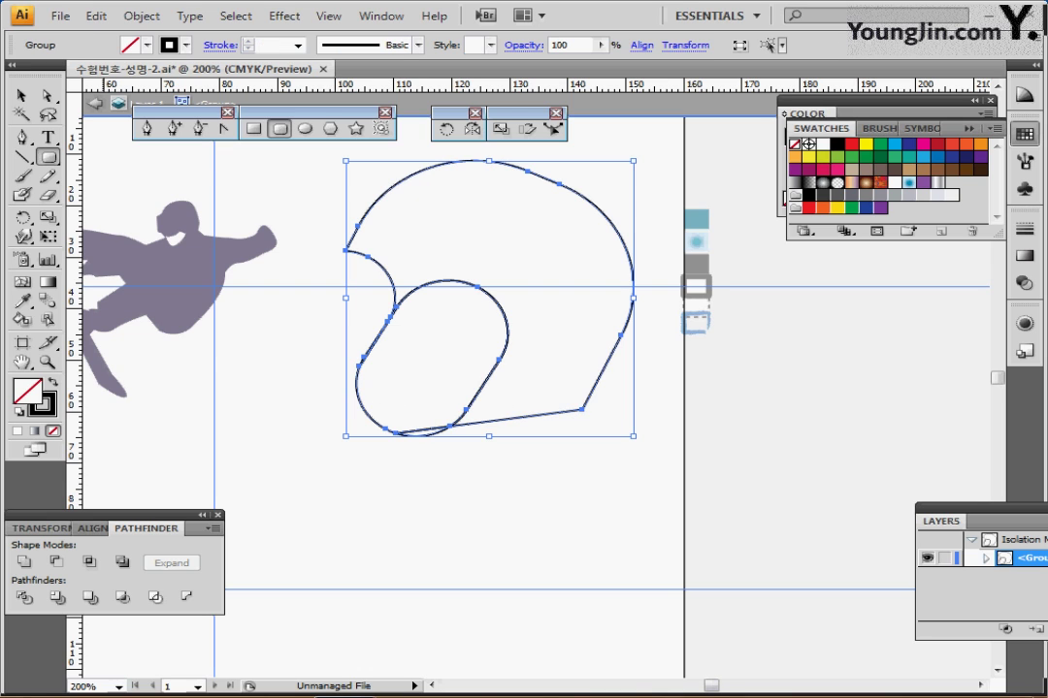
{"action": "left_click", "coordinate": [23, 561]}
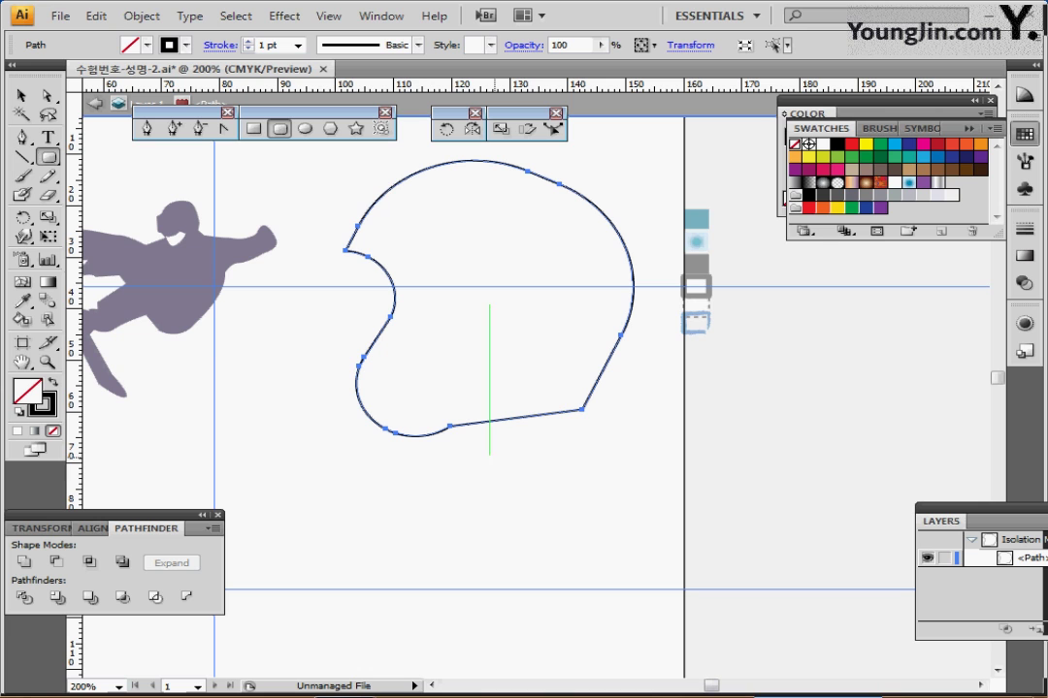
- Convert the sharp anchor at the helmet's upper front tip into a smooth curve with short direction handles
{"action": "key", "text": "ctrl+plus"}
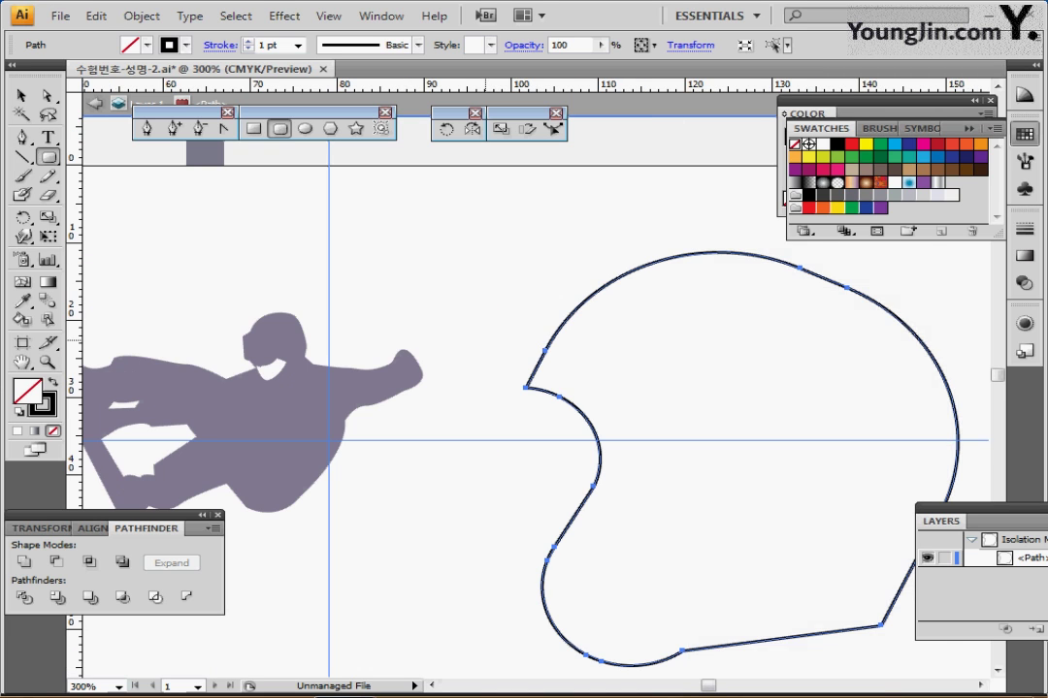
{"action": "left_click", "coordinate": [224, 129]}
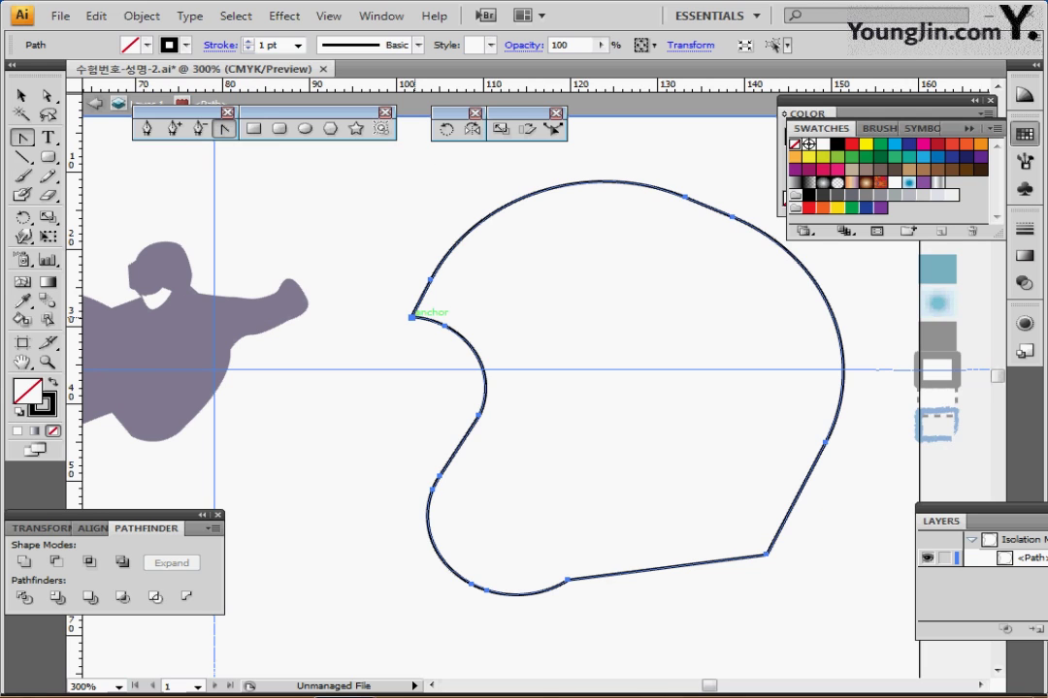
{"action": "left_click", "coordinate": [412, 316]}
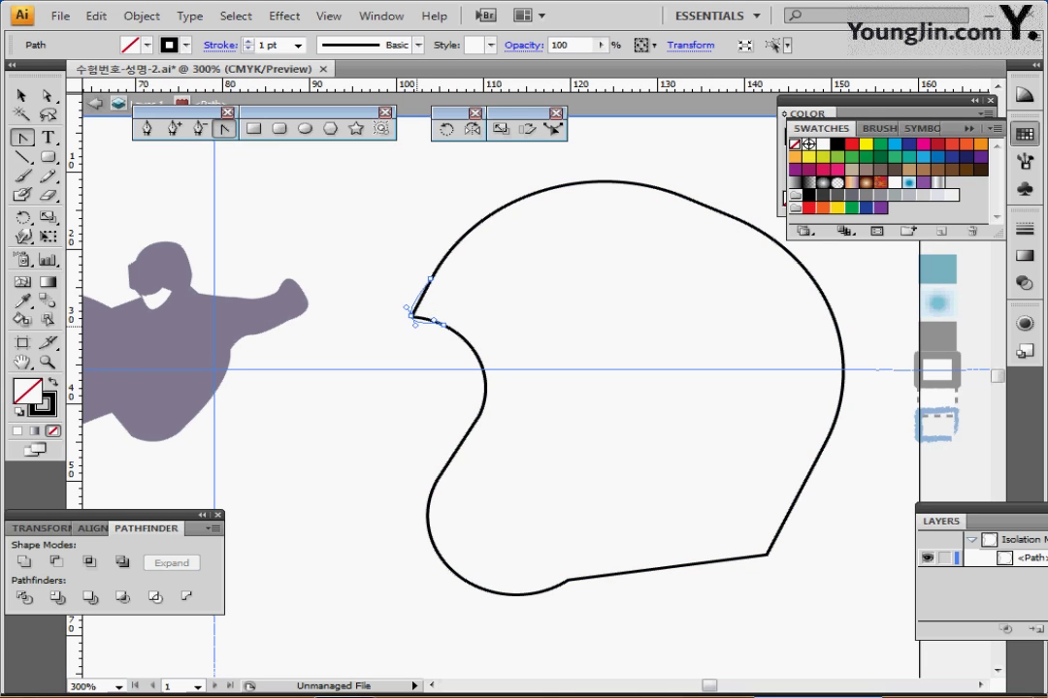
{"action": "left_click_drag", "start_coordinate": [415, 325], "coordinate": [416, 326]}
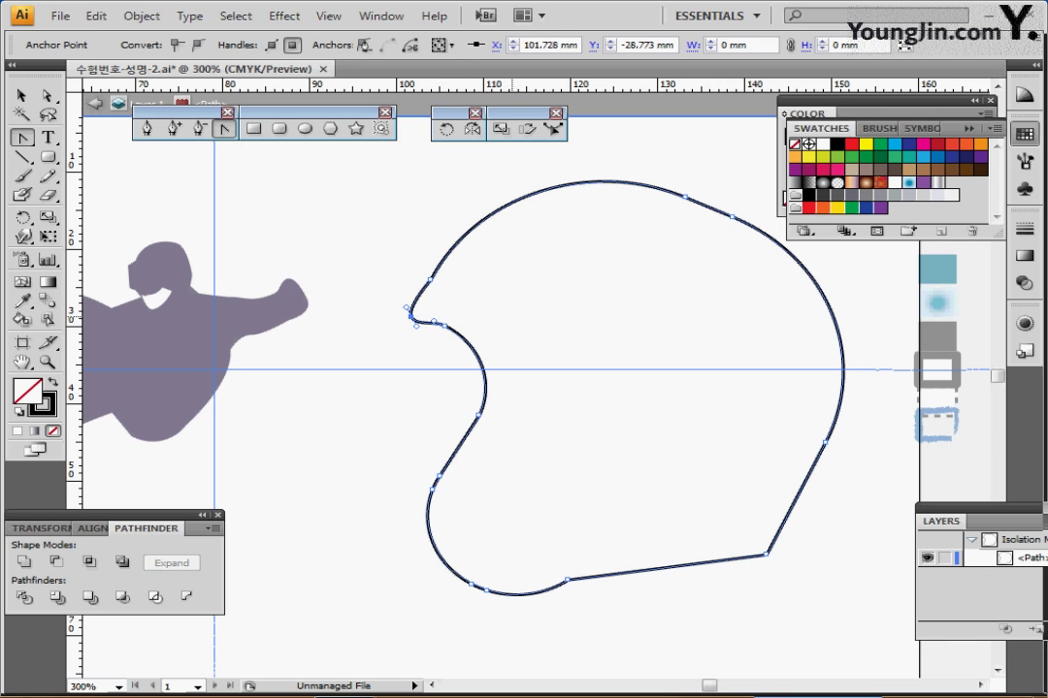
- Exit isolation mode and fill the helmet outline with the solid teal sampled from the colour square beside the artboard, removing its stroke
{"action": "key", "text": "ctrl+minus"}
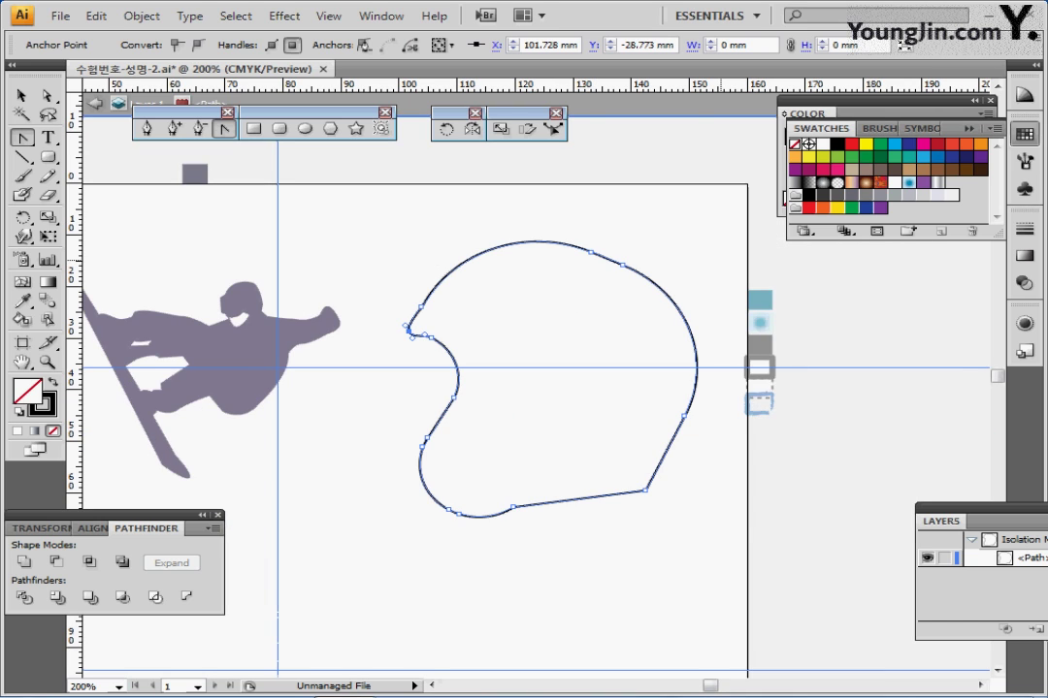
{"action": "key", "text": "Escape"}
{"action": "key", "text": "i"}
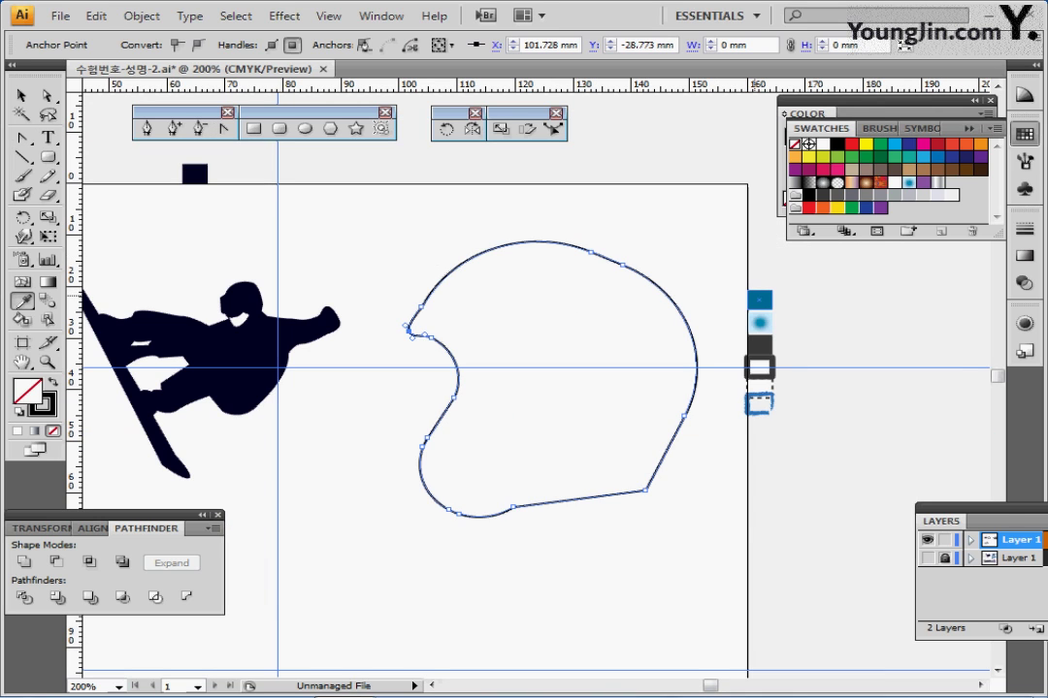
{"action": "left_click", "coordinate": [760, 301]}
{"action": "left_click", "coordinate": [824, 386], "text": "ctrl"}
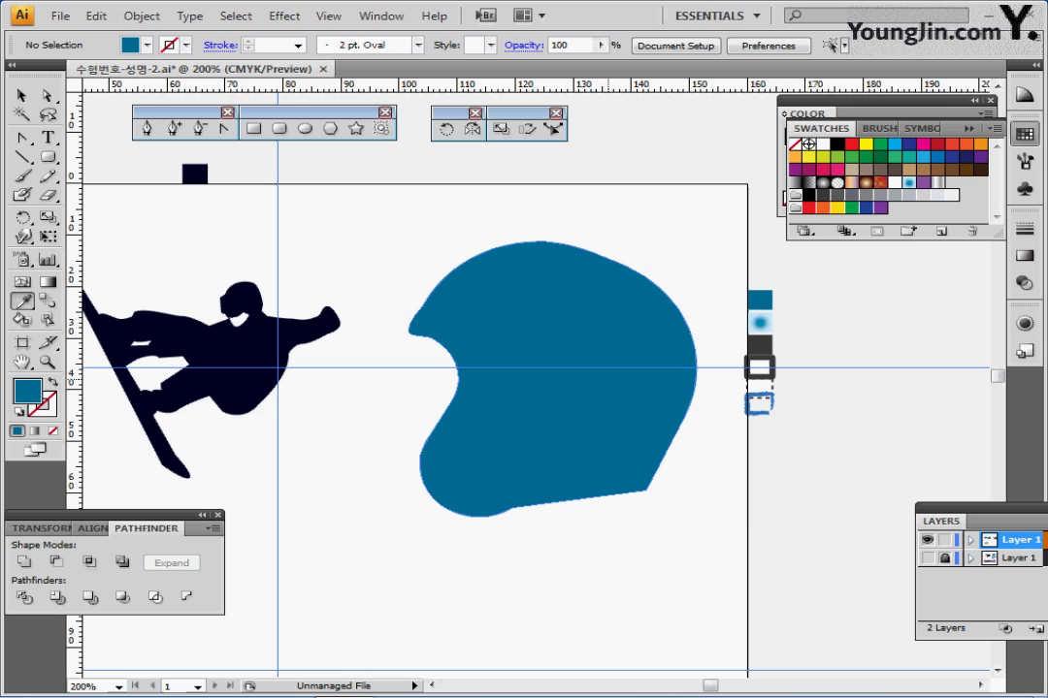
- Offset the teal helmet path outward by 2 mm with mitered joins
{"action": "left_click", "coordinate": [628, 386], "text": "ctrl"}
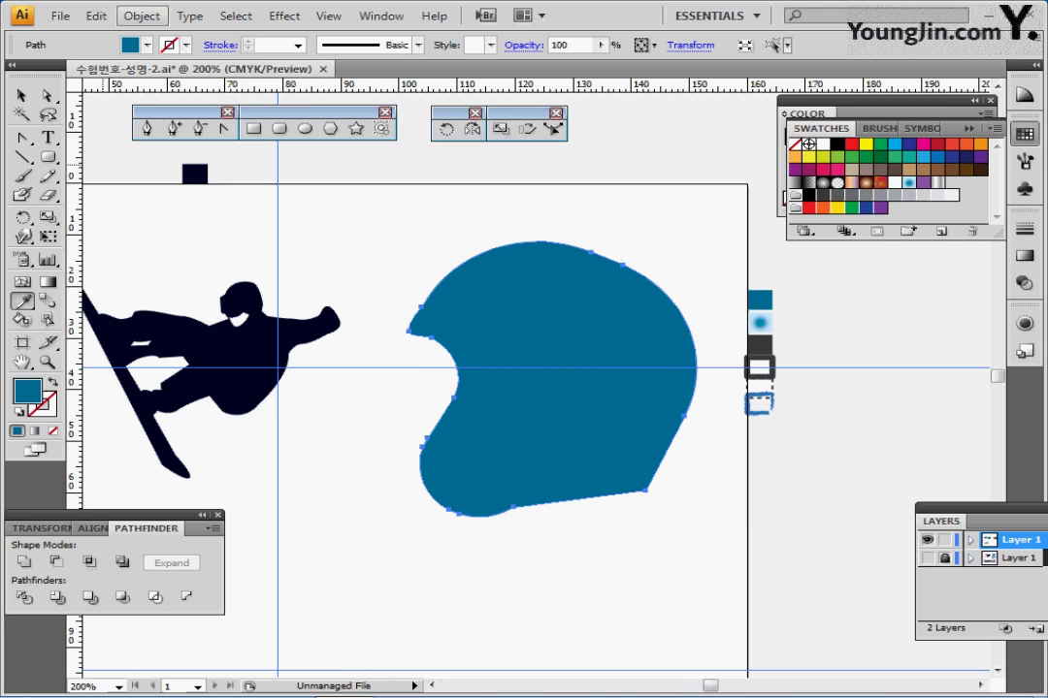
{"action": "left_click", "coordinate": [140, 15]}
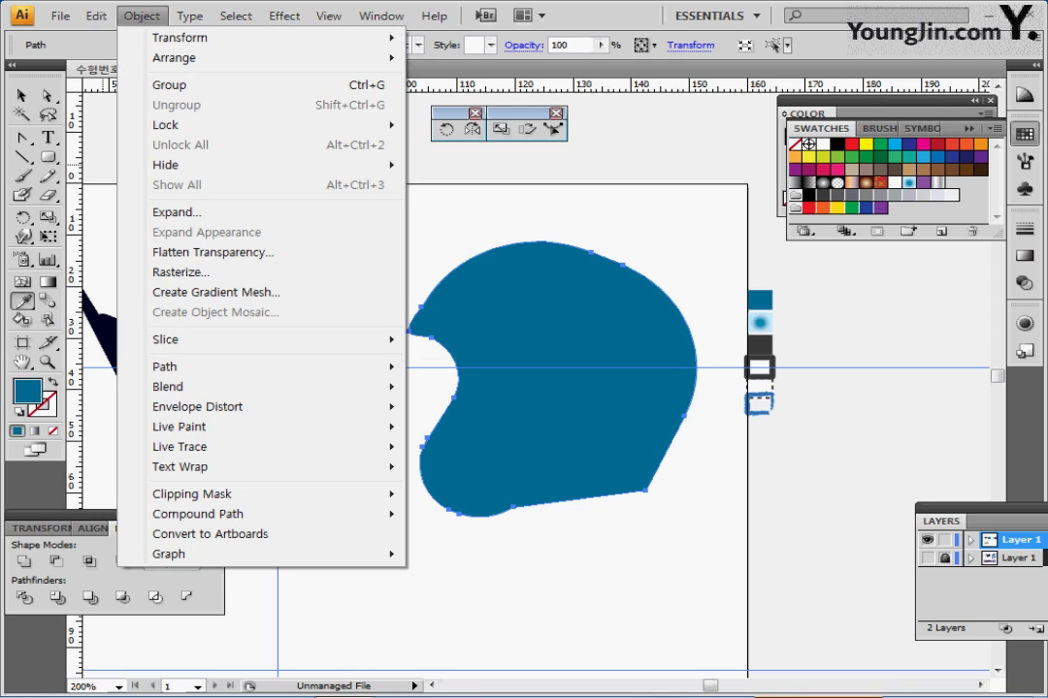
{"action": "mouse_move", "coordinate": [174, 367]}
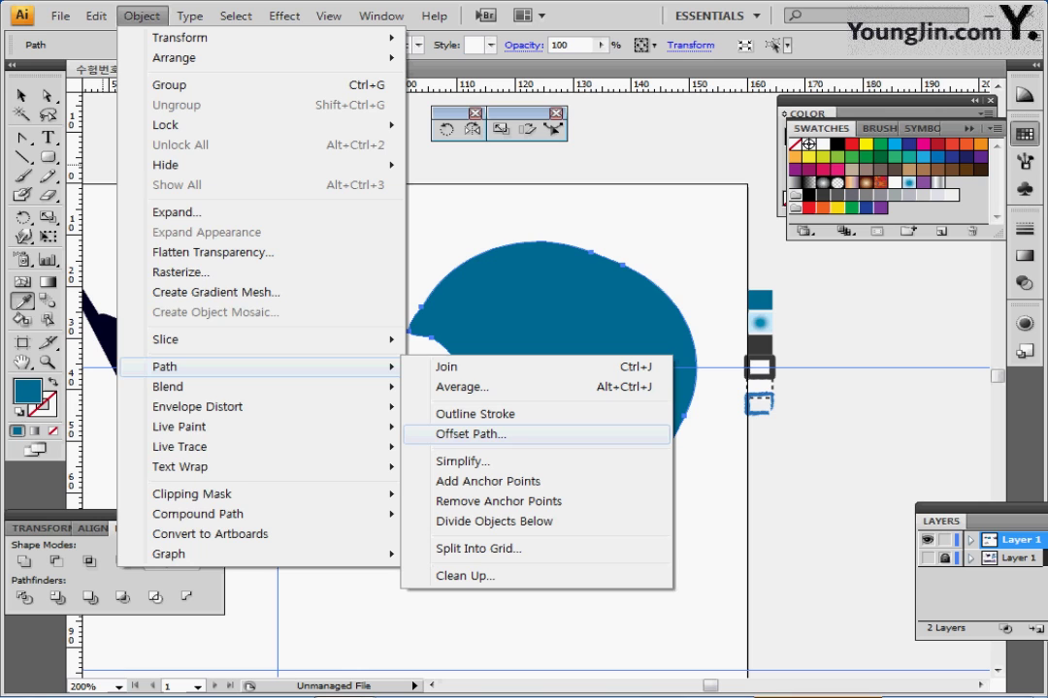
{"action": "left_click", "coordinate": [471, 434]}
{"action": "type", "text": "2"}
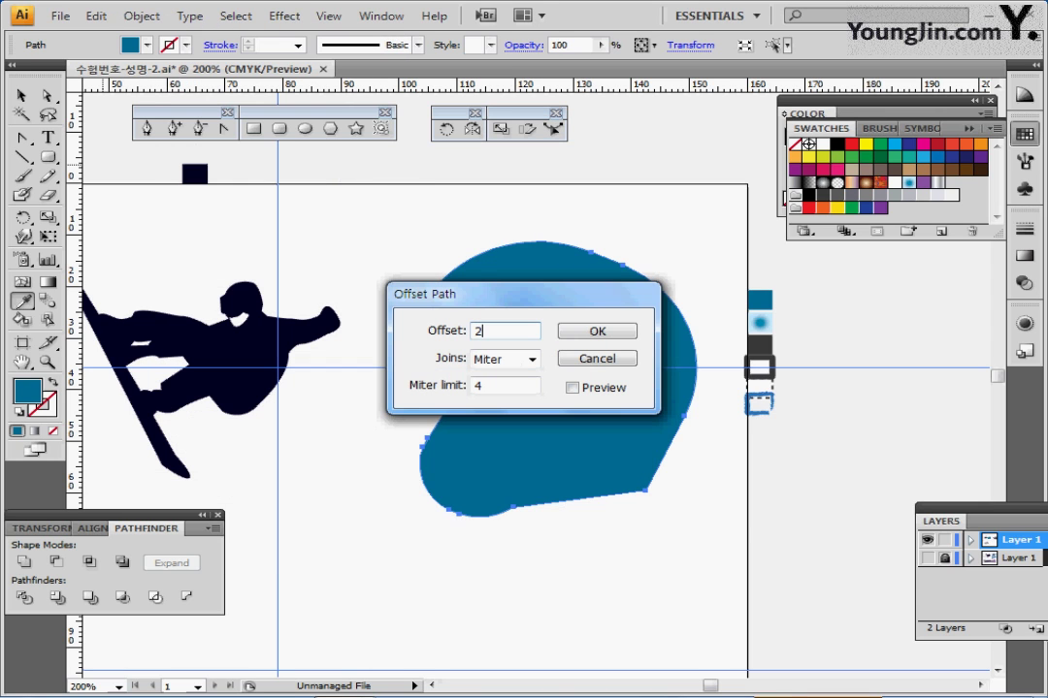
{"action": "key", "text": "Return"}
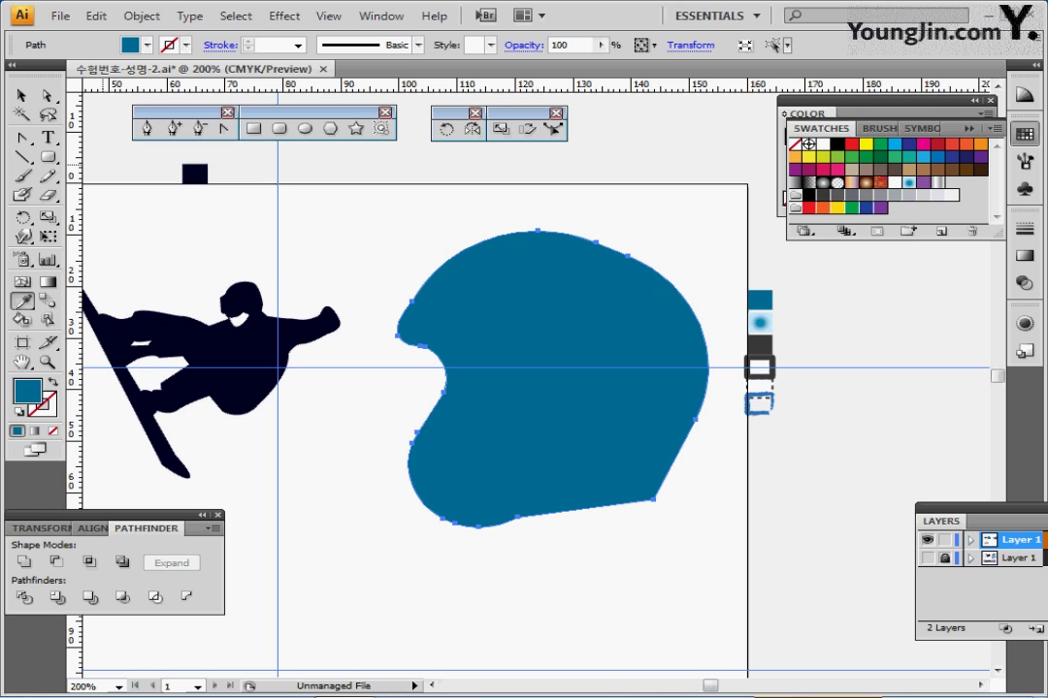
- Fill the inner helmet shape with the blue radial gradient sampled from the square beside the artboard, and check its colour stops
{"action": "left_click", "coordinate": [572, 378], "text": "ctrl"}
{"action": "key", "text": "ctrl+shift+b"}
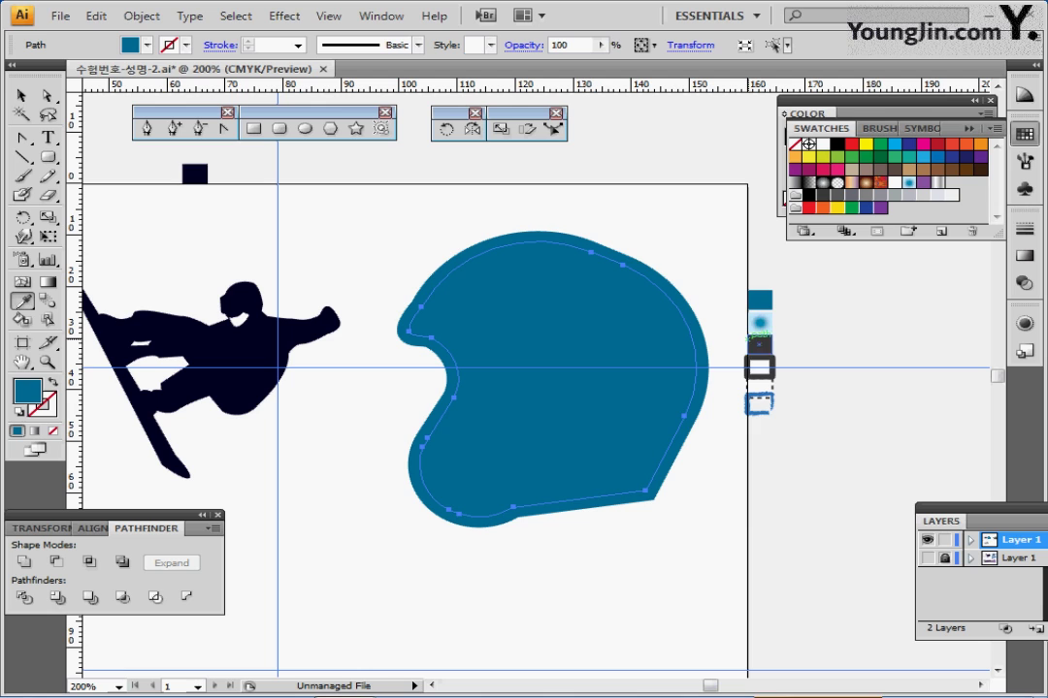
{"action": "left_click", "coordinate": [759, 322]}
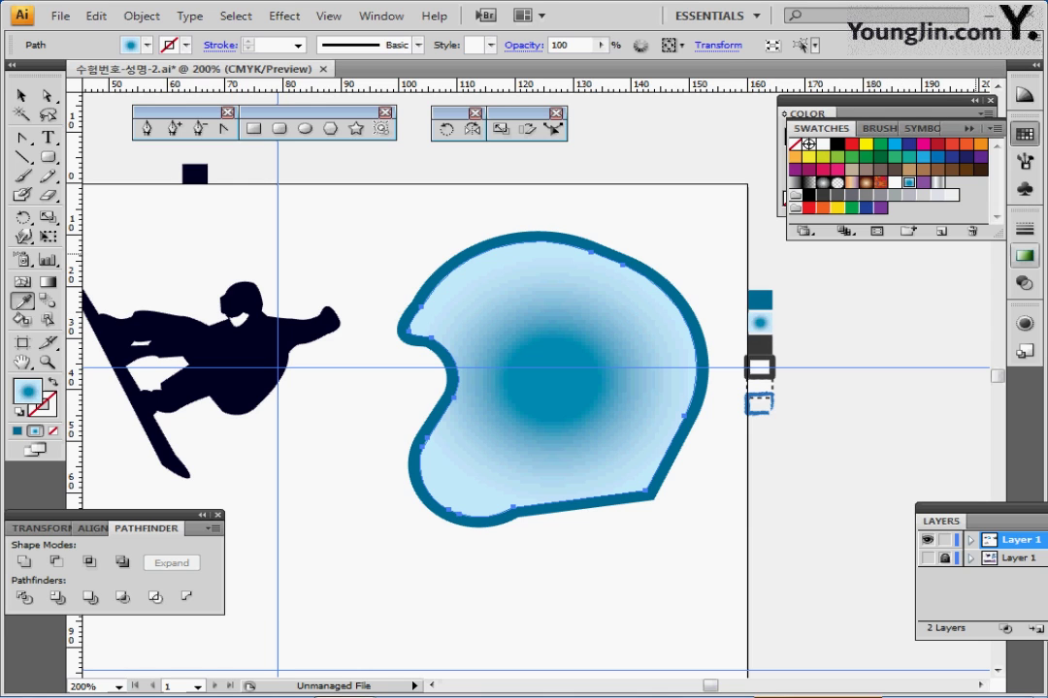
{"action": "left_click", "coordinate": [1023, 255]}
{"action": "left_click", "coordinate": [845, 312]}
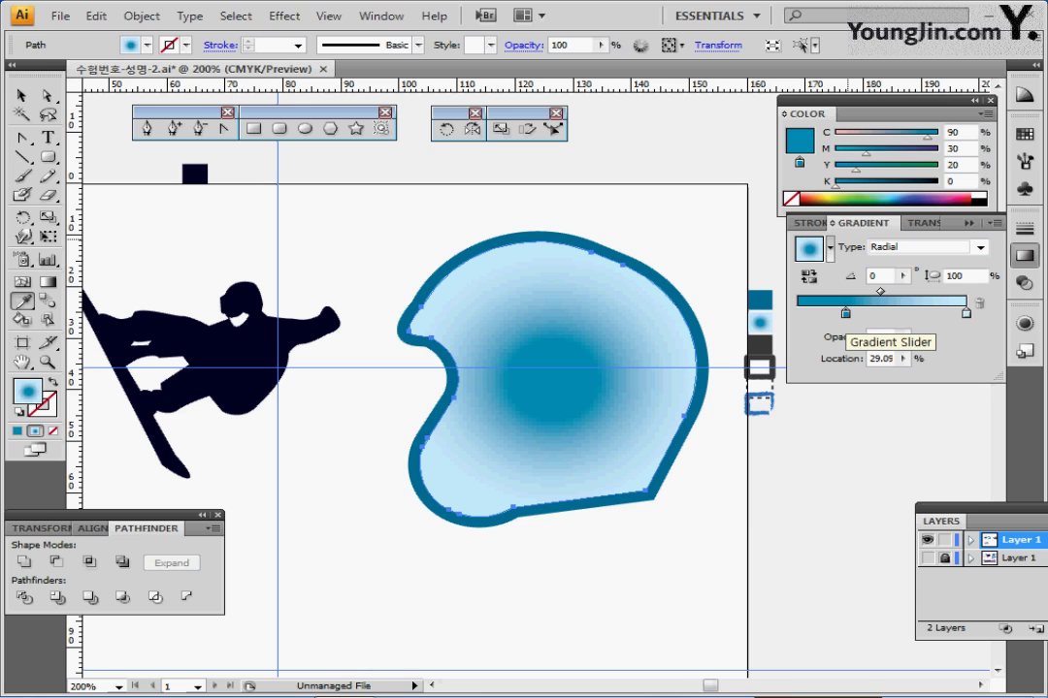
{"action": "left_click", "coordinate": [965, 312]}
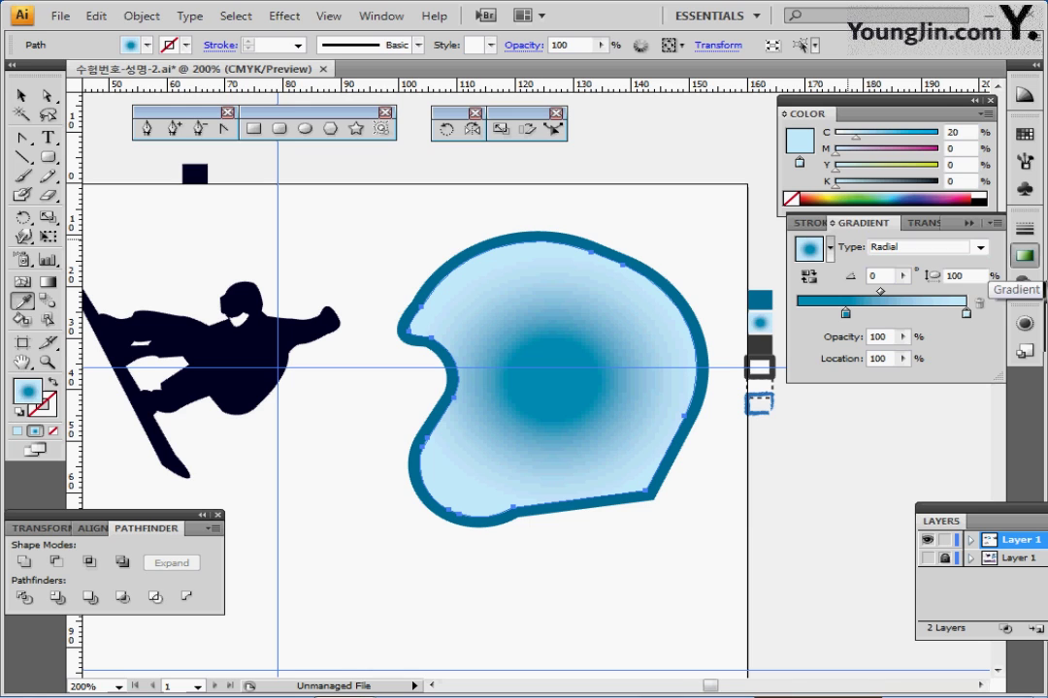
{"action": "left_click", "coordinate": [1023, 255]}
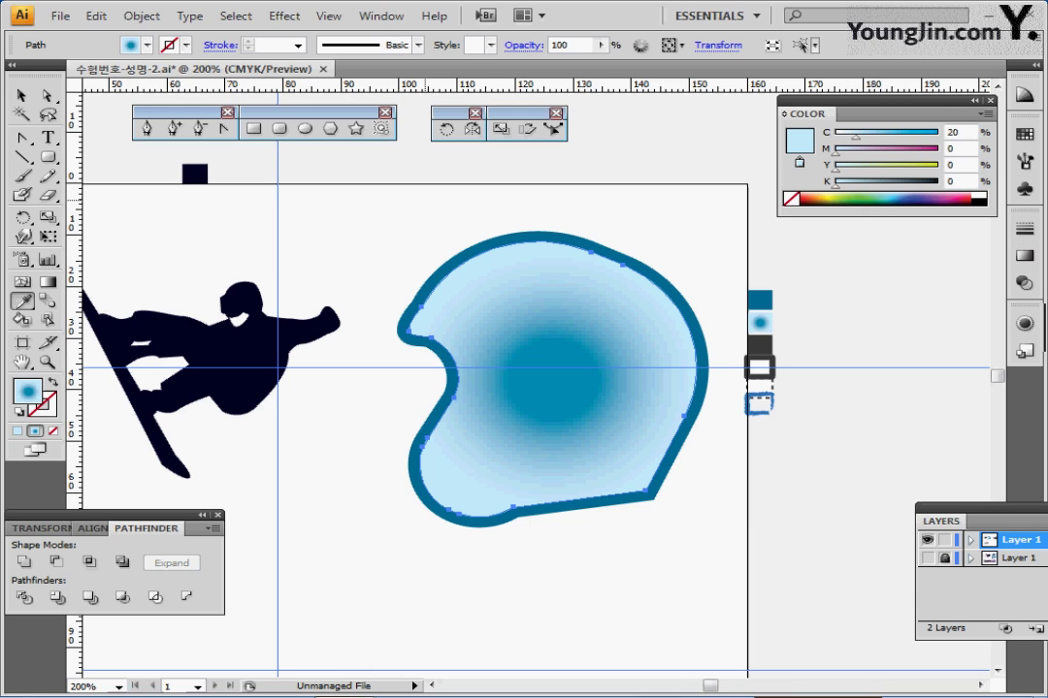
- Move the radial gradient's centre toward the helmet's upper front and enlarge its radius with the Gradient tool
{"action": "key", "text": "g"}
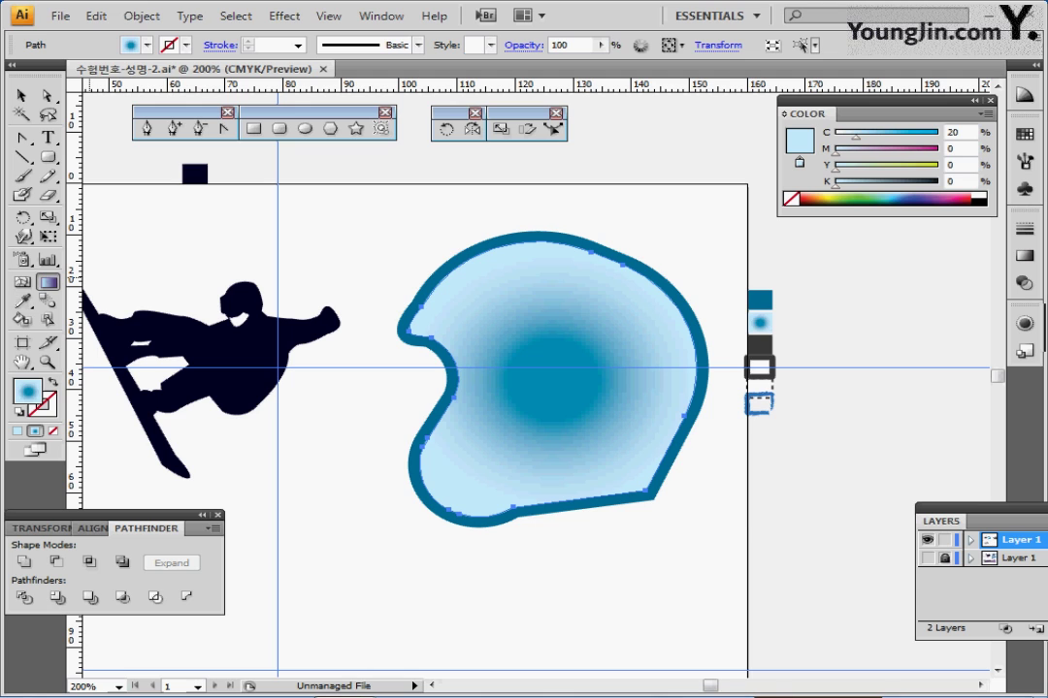
{"action": "mouse_move", "coordinate": [552, 379]}
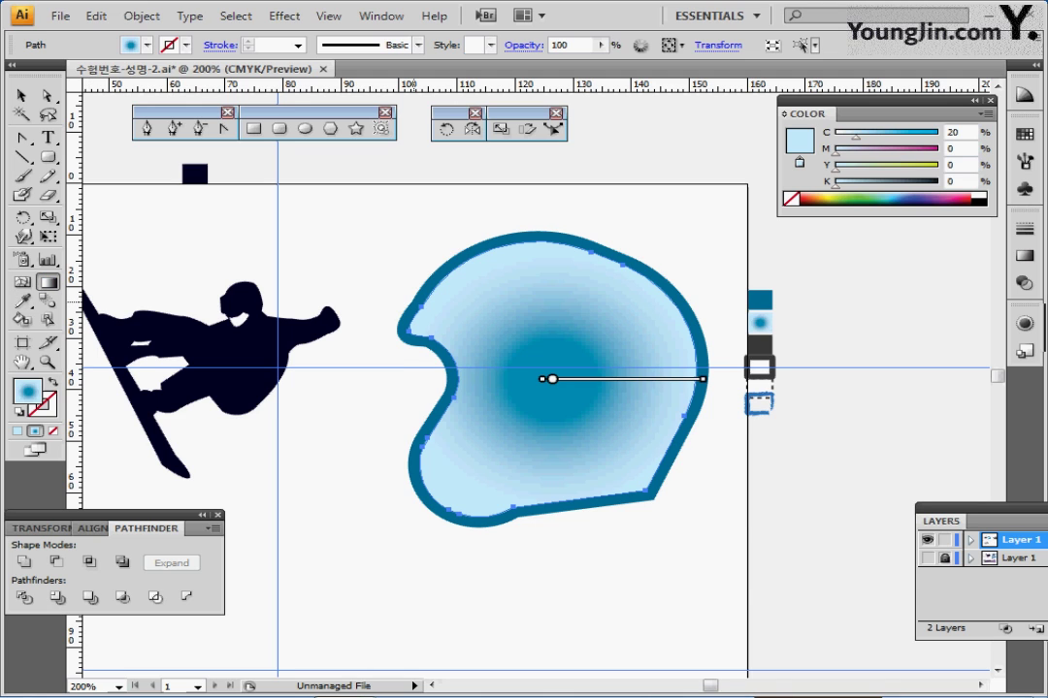
{"action": "right_click", "coordinate": [553, 327]}
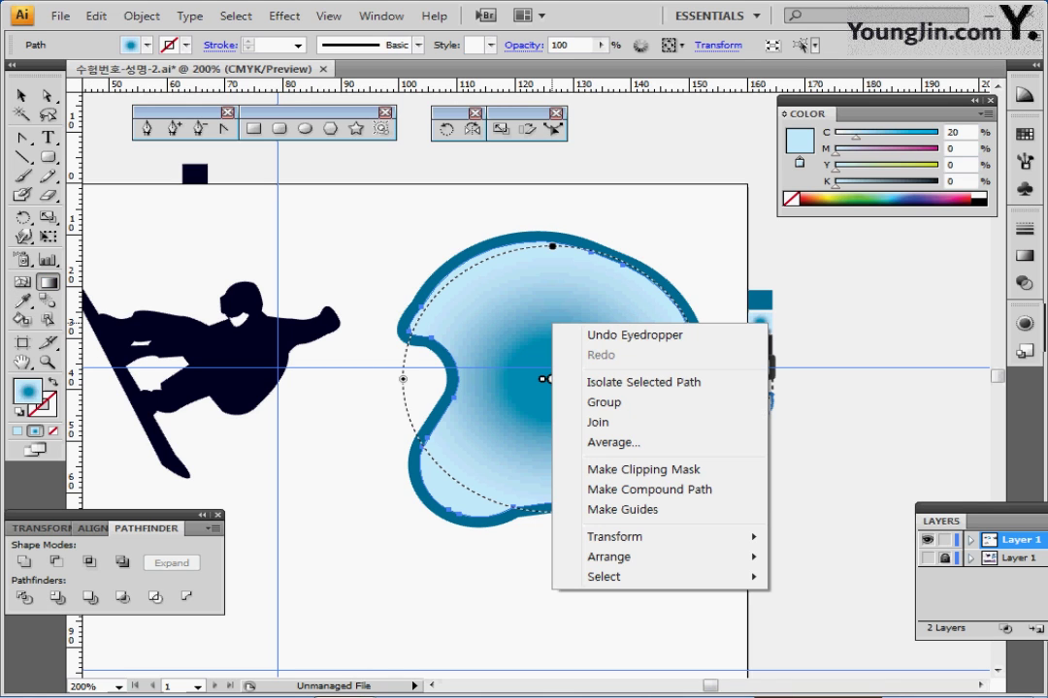
{"action": "left_click", "coordinate": [635, 335]}
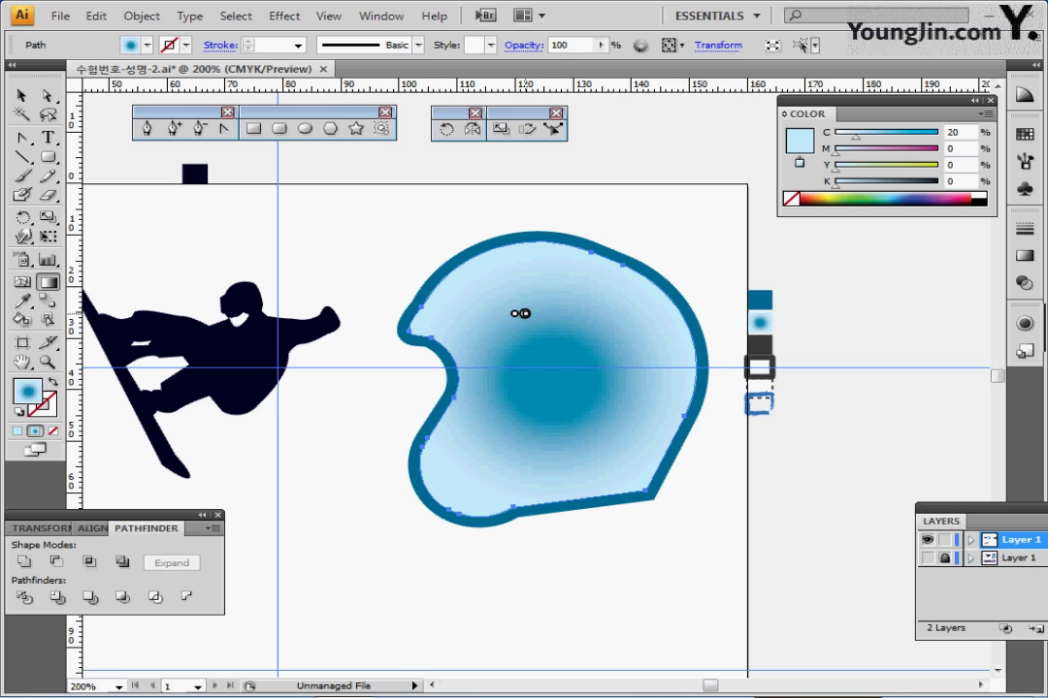
{"action": "left_click", "coordinate": [521, 313]}
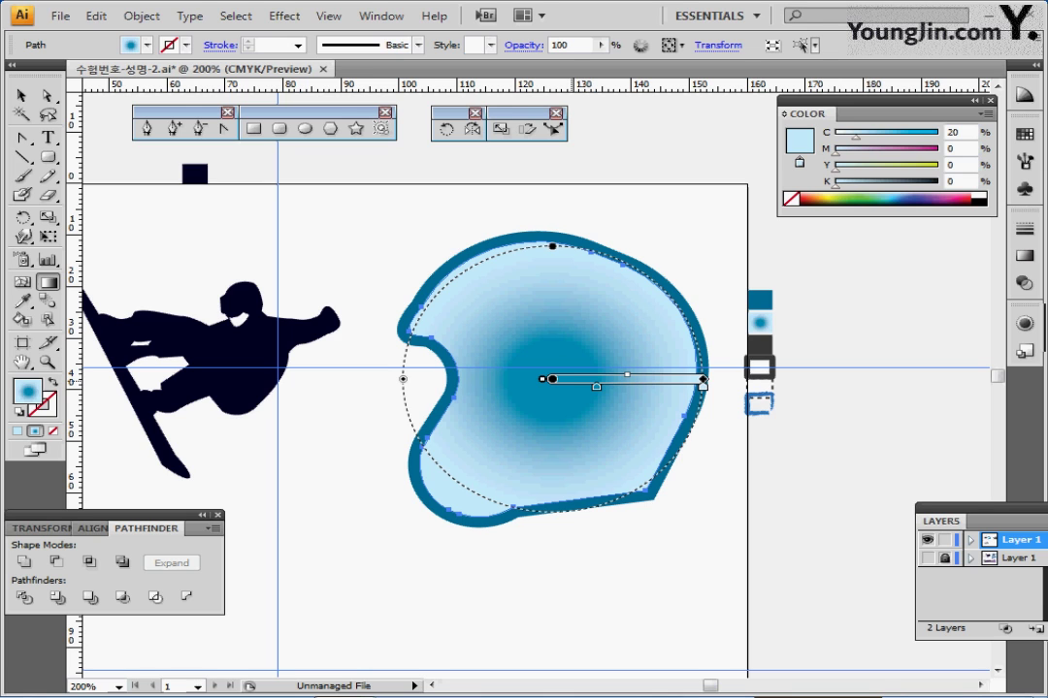
{"action": "mouse_move", "coordinate": [552, 380]}
{"action": "left_mouse_down"}
{"action": "mouse_move", "coordinate": [524, 316]}
{"action": "mouse_move", "coordinate": [532, 320]}
{"action": "mouse_move", "coordinate": [521, 328]}
{"action": "left_mouse_up"}
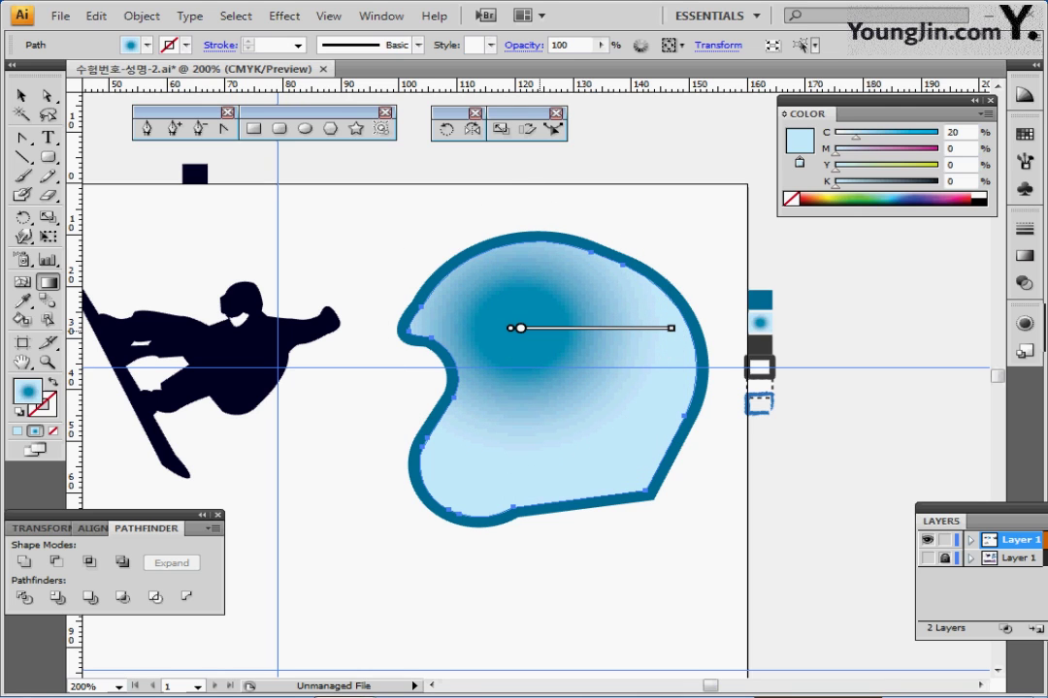
{"action": "mouse_move", "coordinate": [372, 328]}
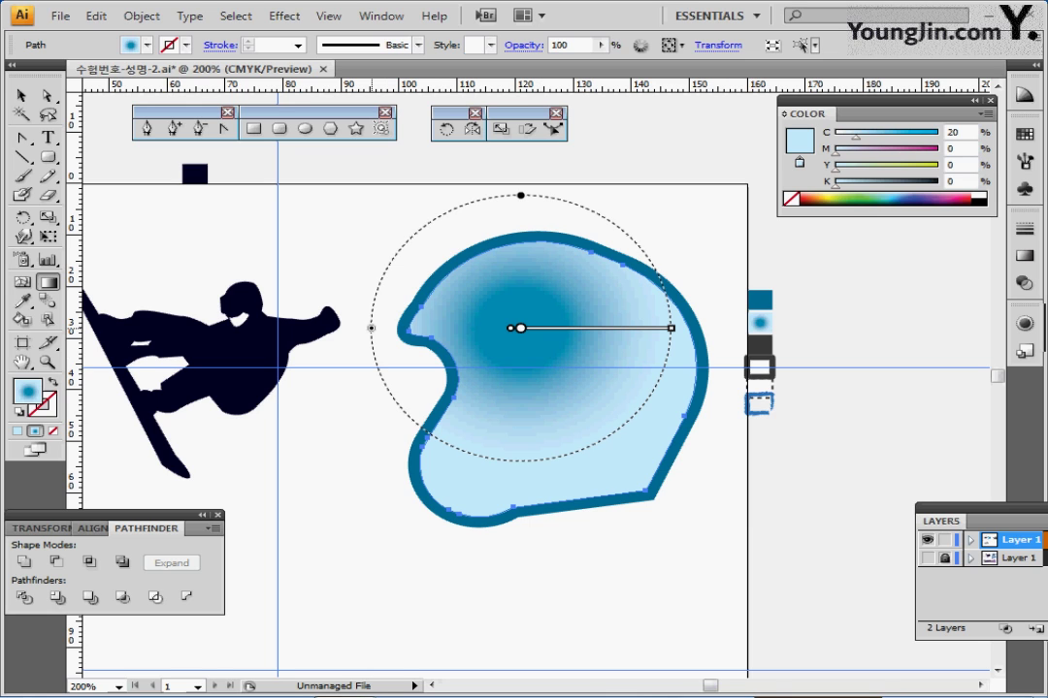
{"action": "left_click_drag", "start_coordinate": [371, 328], "coordinate": [321, 328]}
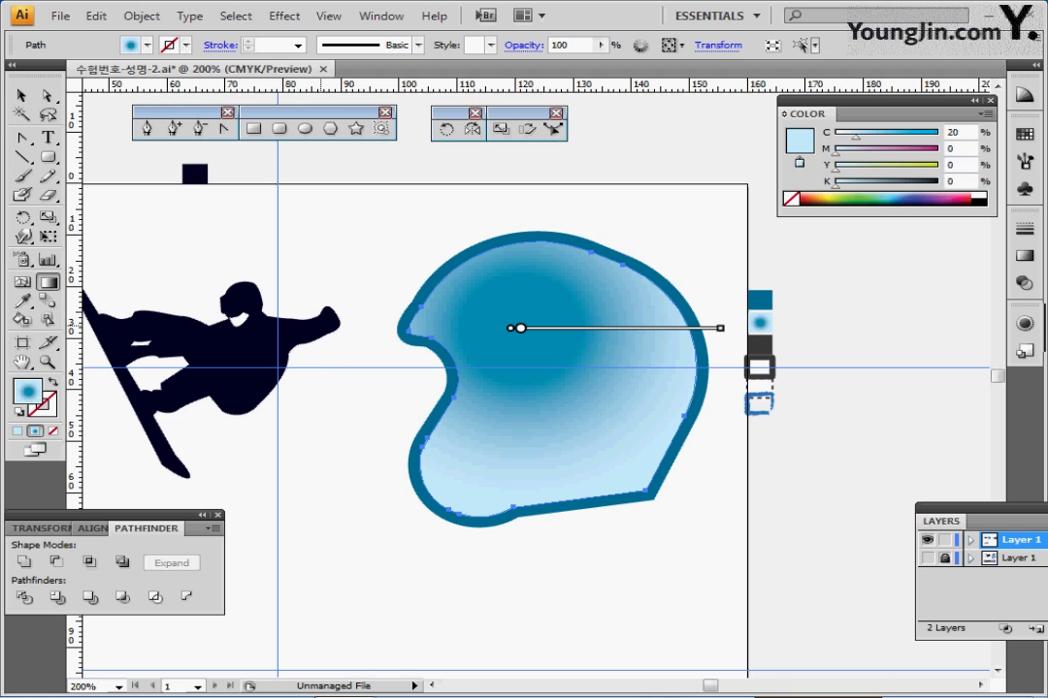
- Paste a copy of the gradient-filled helmet shape in front and fill it with the white snowflake pattern swatch
{"action": "key", "text": "ctrl"}
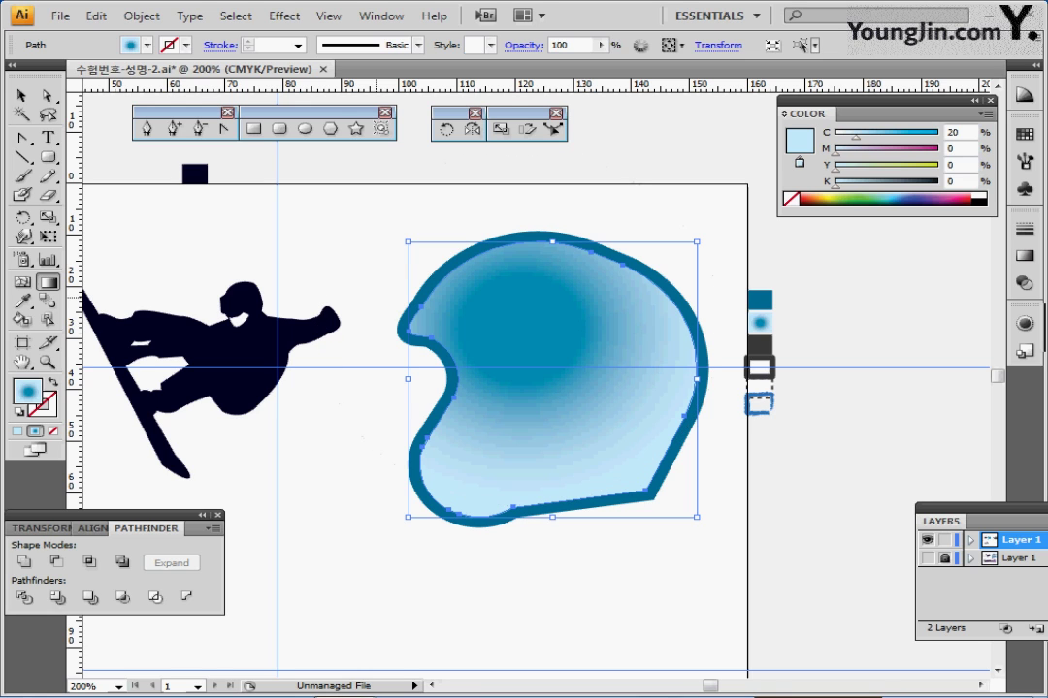
{"action": "key", "text": "ctrl+z"}
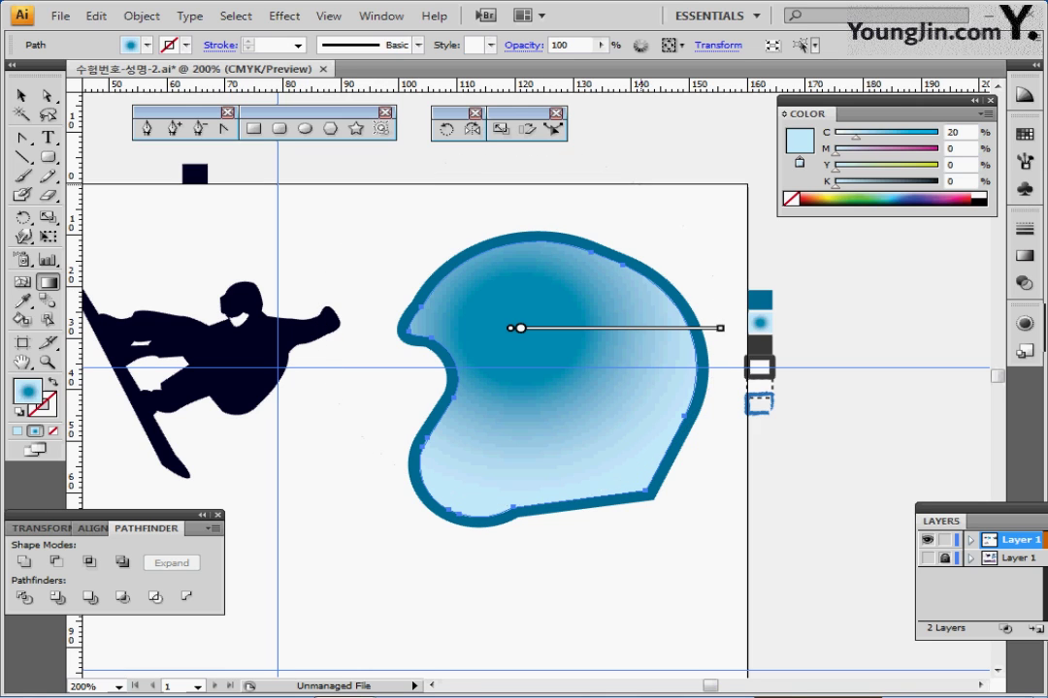
{"action": "left_click", "coordinate": [1023, 255]}
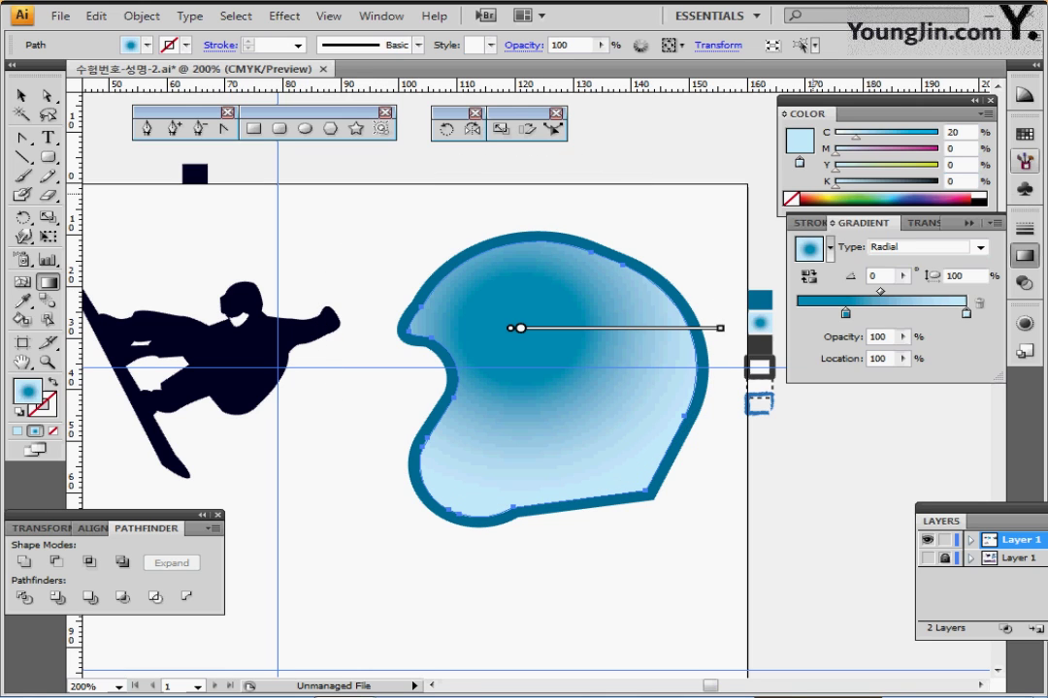
{"action": "left_click", "coordinate": [1023, 133]}
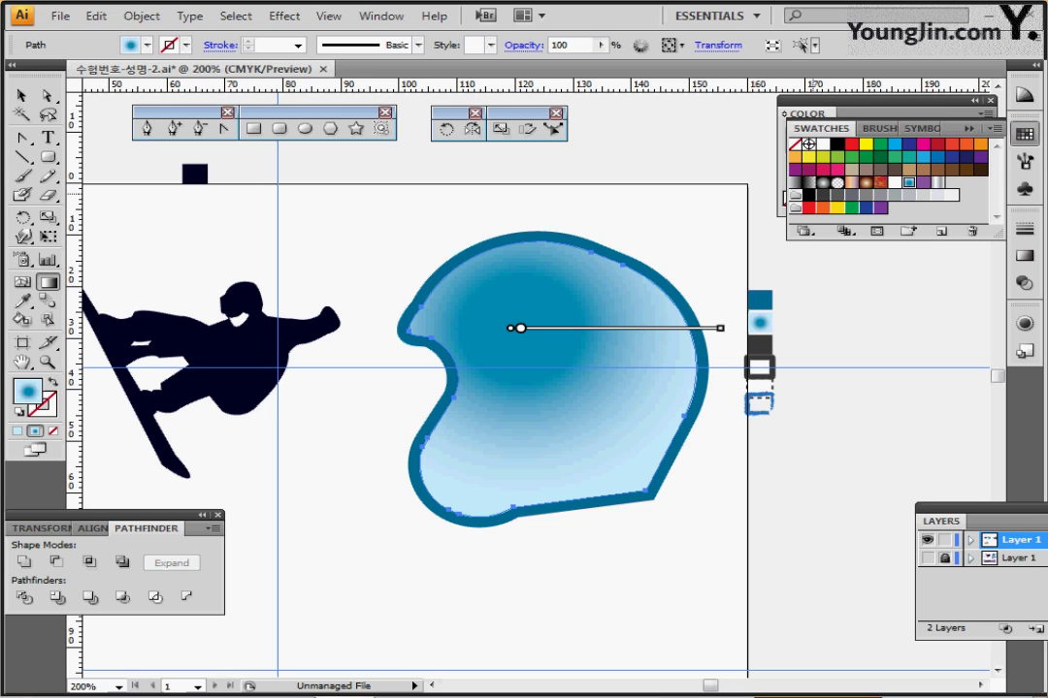
{"action": "left_click", "coordinate": [894, 182]}
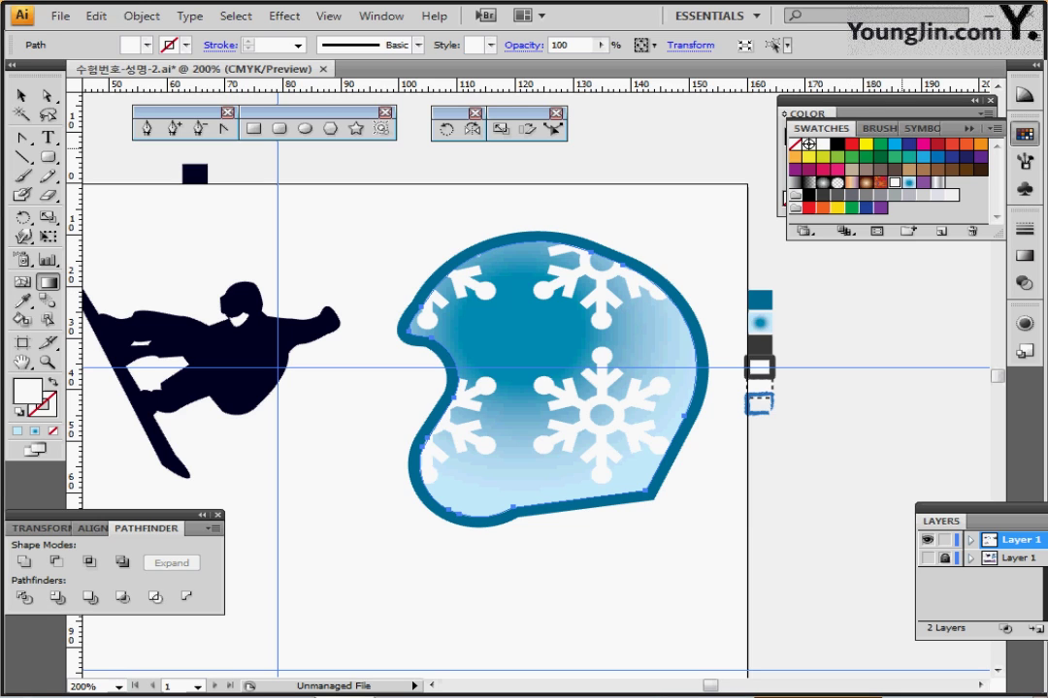
{"action": "left_click", "coordinate": [1024, 132]}
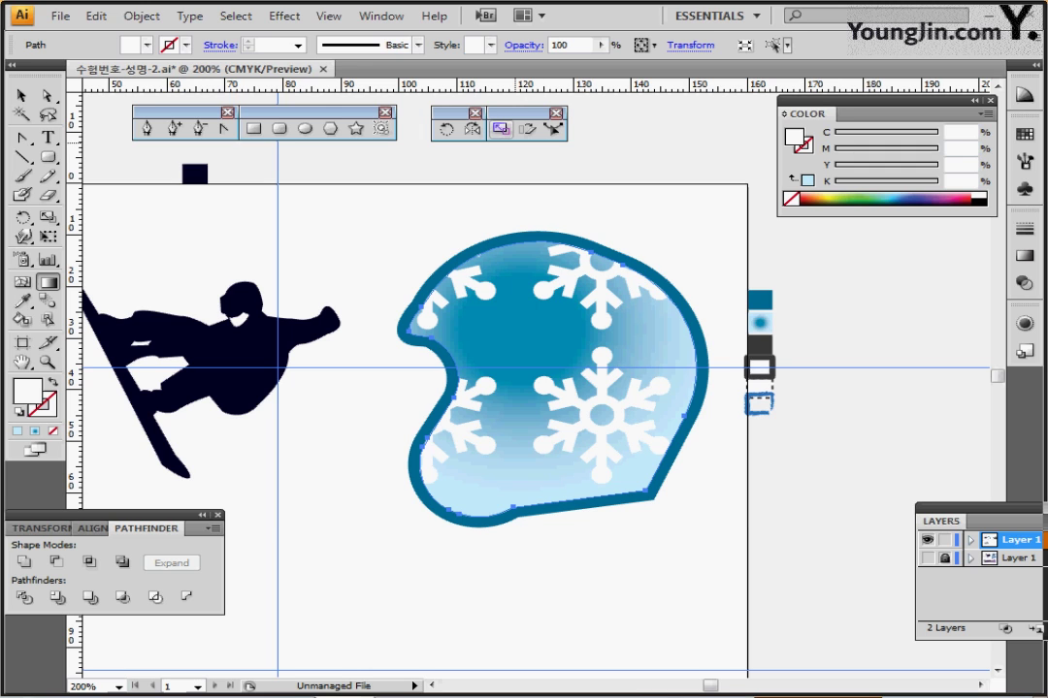
- Scale only the snowflake pattern uniformly to 30% inside the helmet copy, excluding the object itself
{"action": "double_click", "coordinate": [501, 129]}
{"action": "type", "text": "30"}
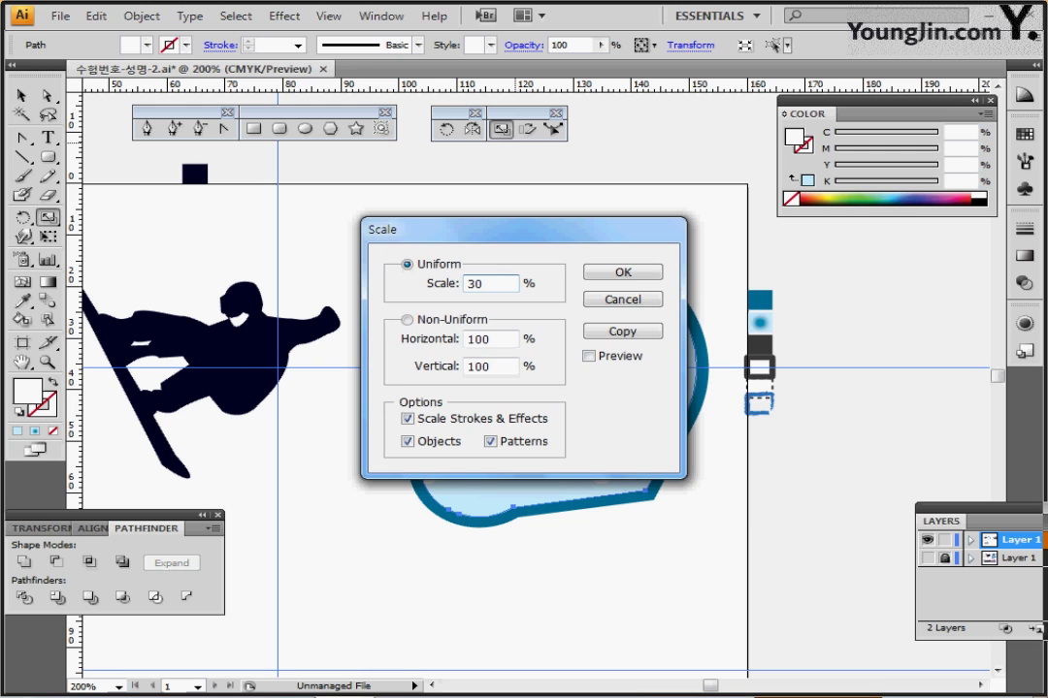
{"action": "key", "text": "Tab"}
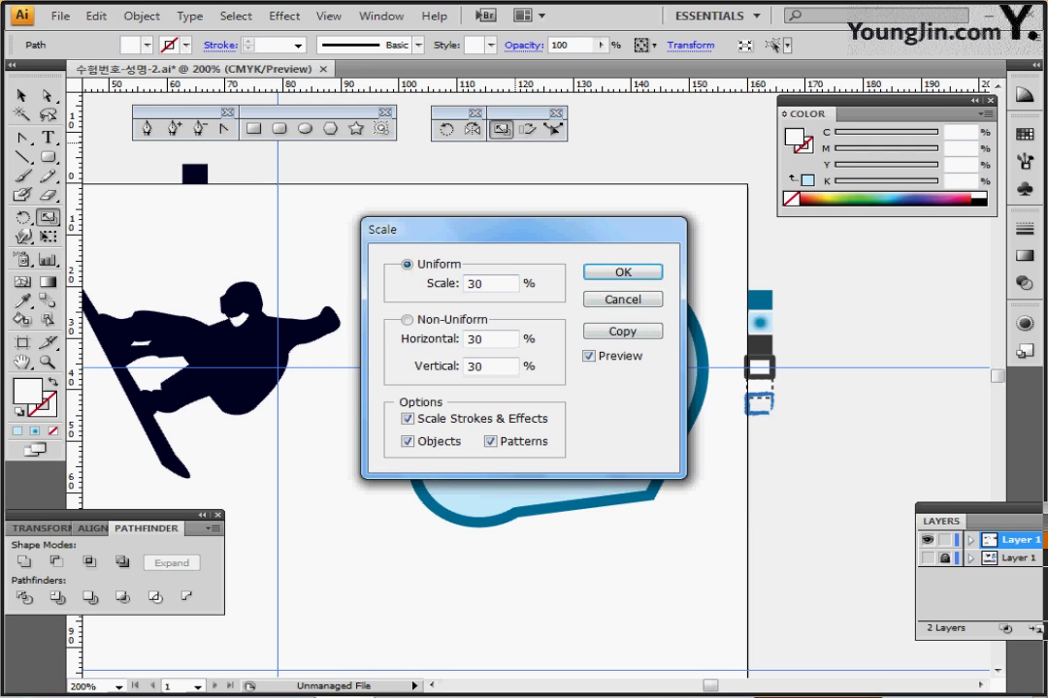
{"action": "left_click", "coordinate": [587, 356]}
{"action": "left_click_drag", "start_coordinate": [524, 230], "coordinate": [771, 232]}
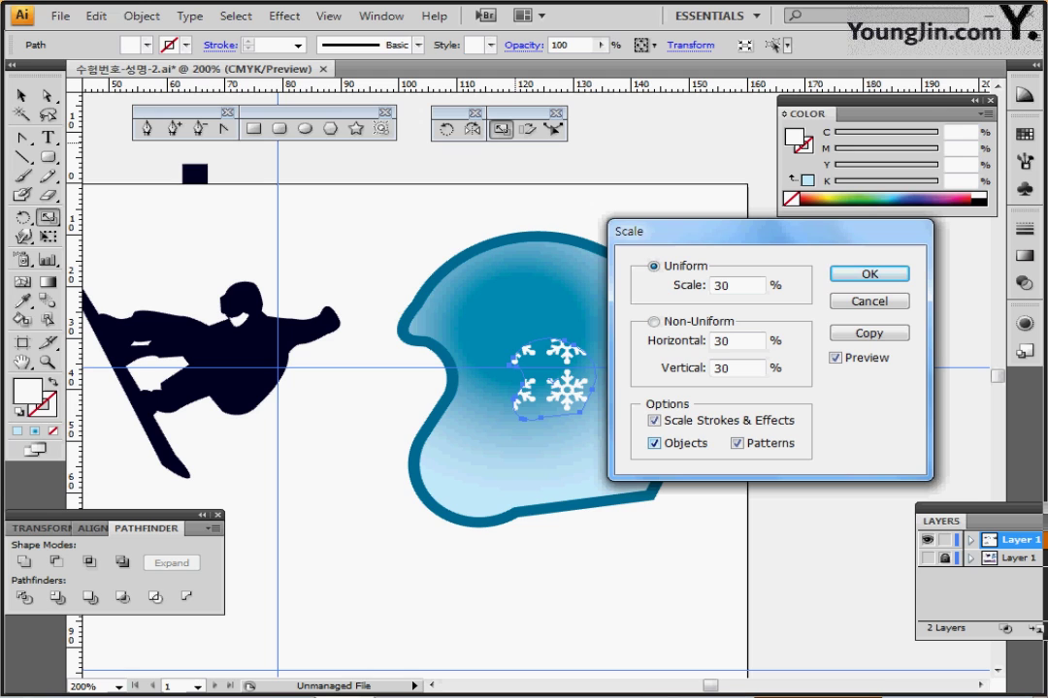
{"action": "left_click", "coordinate": [654, 443]}
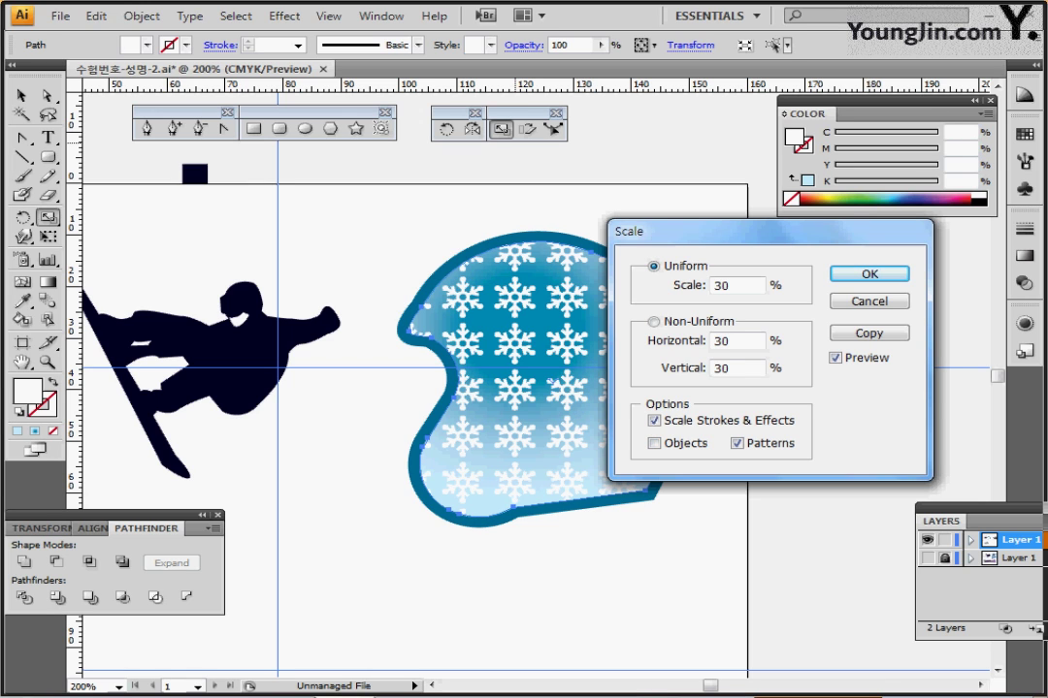
{"action": "key", "text": "Return"}
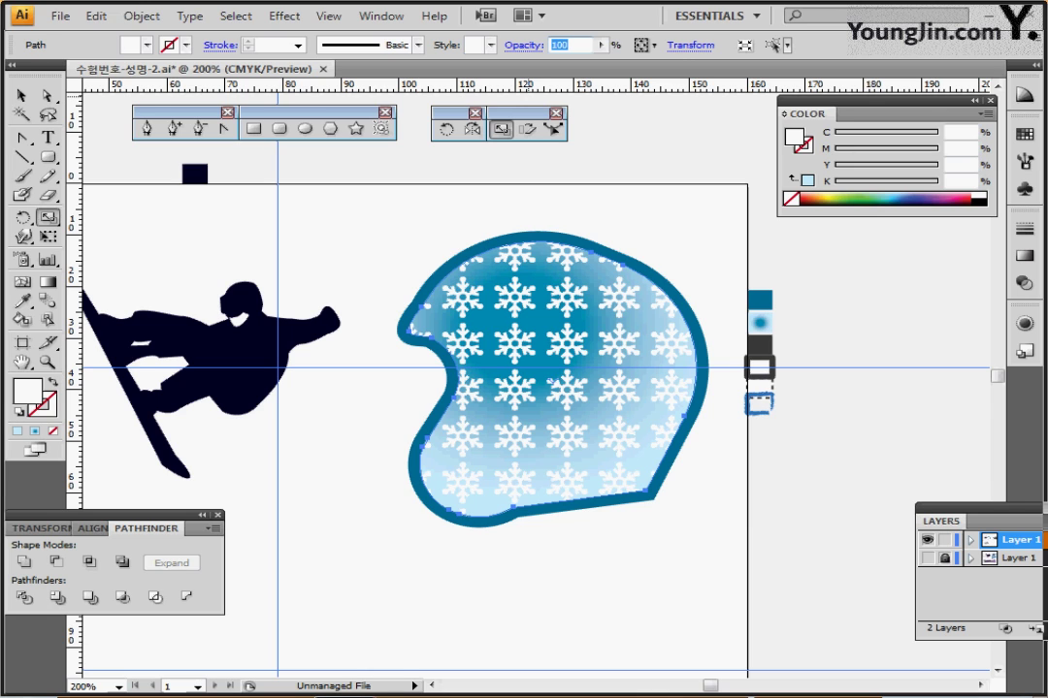
- Set the snowflake-patterned helmet copy's opacity to 70% and save the file
{"action": "type", "text": "70"}
{"action": "key", "text": "Return"}
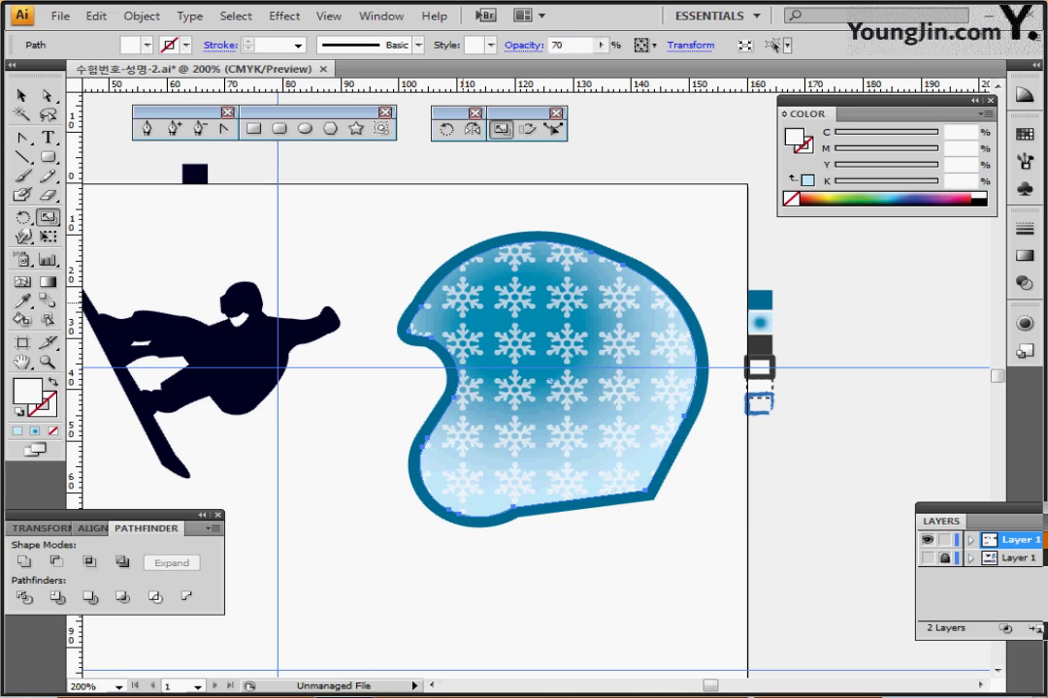
{"action": "key", "text": "ctrl"}
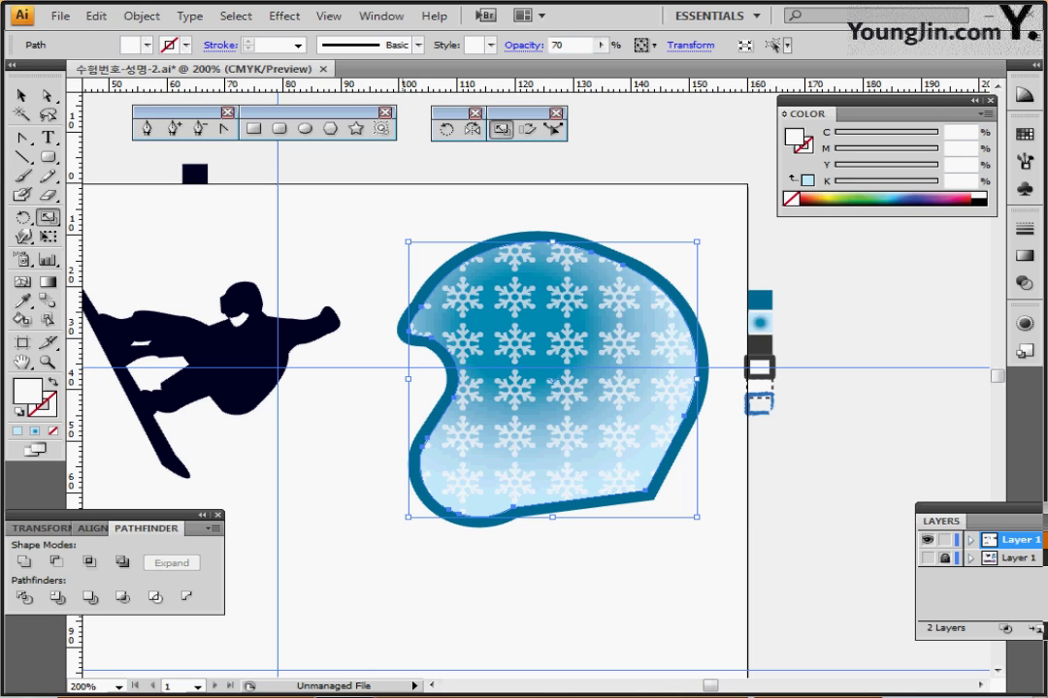
{"action": "key", "text": "ctrl+s"}
{"action": "key", "text": "ctrl+plus"}
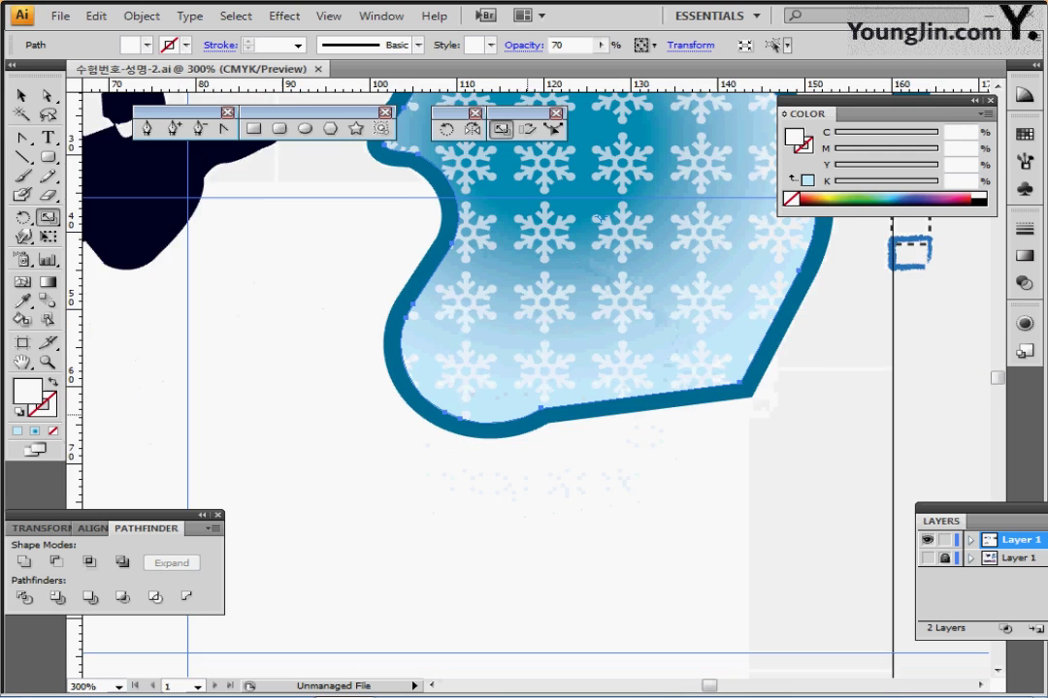
- Draw a vertical rounded rectangle about 7 by 11 mm beside the helmet's lower front, with an enlarged corner radius
{"action": "left_click_drag", "start_coordinate": [527, 409], "coordinate": [555, 463]}
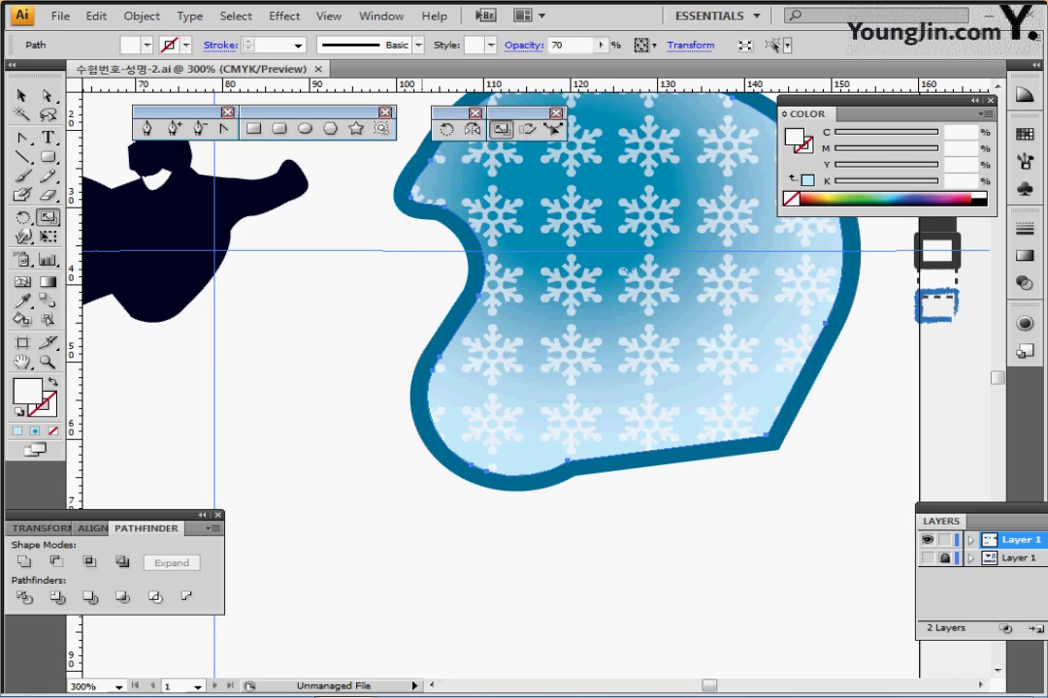
{"action": "left_click", "coordinate": [279, 128]}
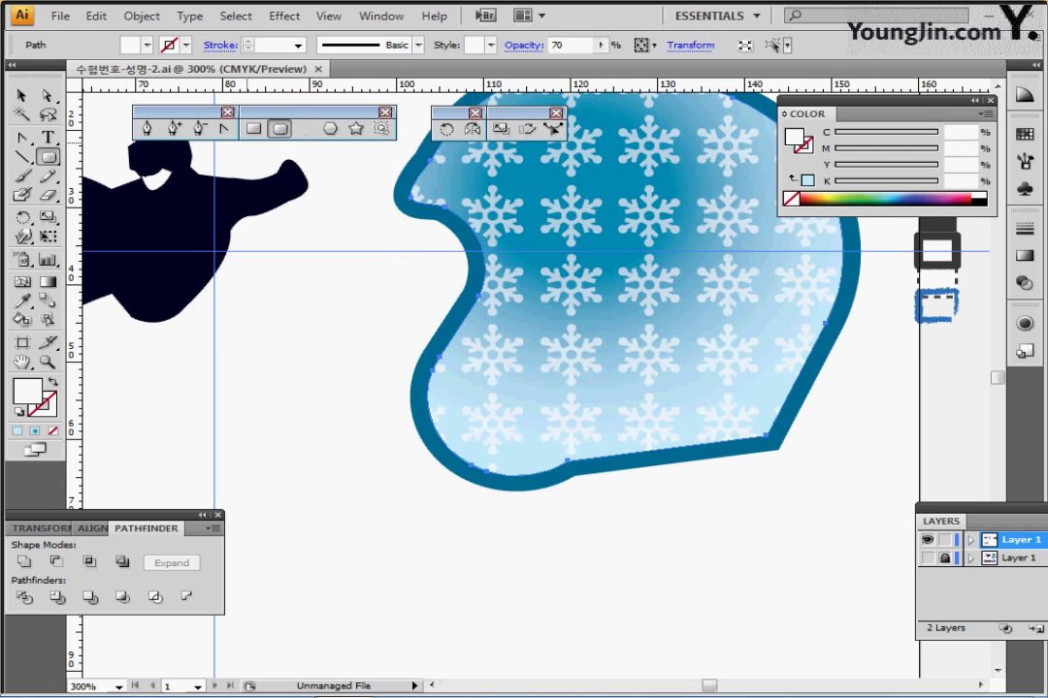
{"action": "left_click_drag", "start_coordinate": [557, 369], "coordinate": [531, 459]}
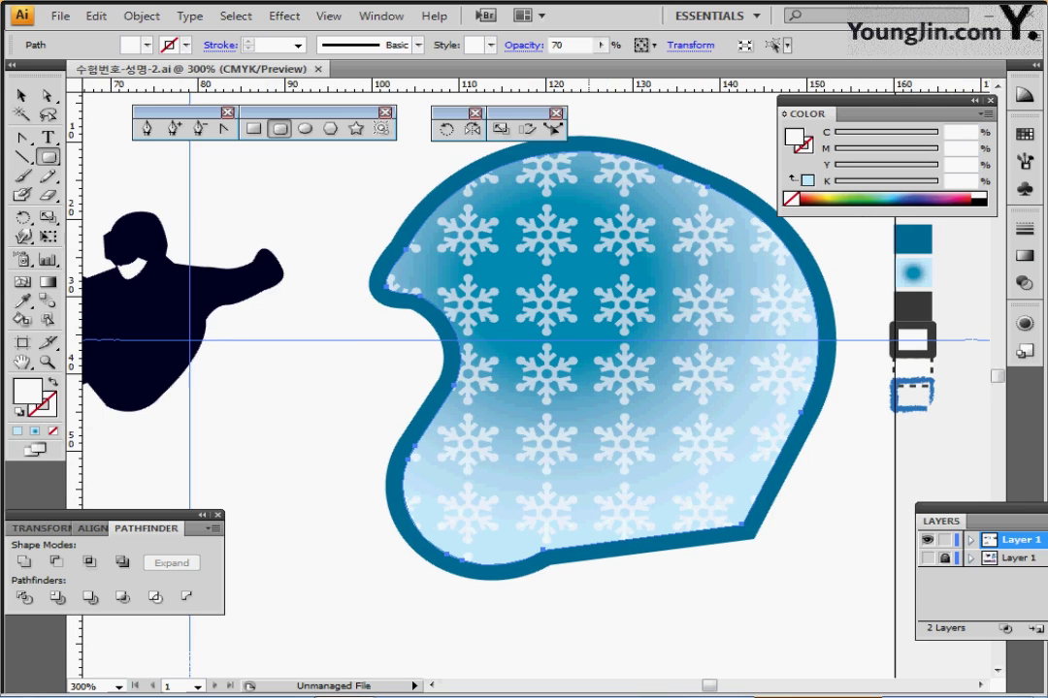
{"action": "left_click_drag", "start_coordinate": [386, 483], "coordinate": [417, 456]}
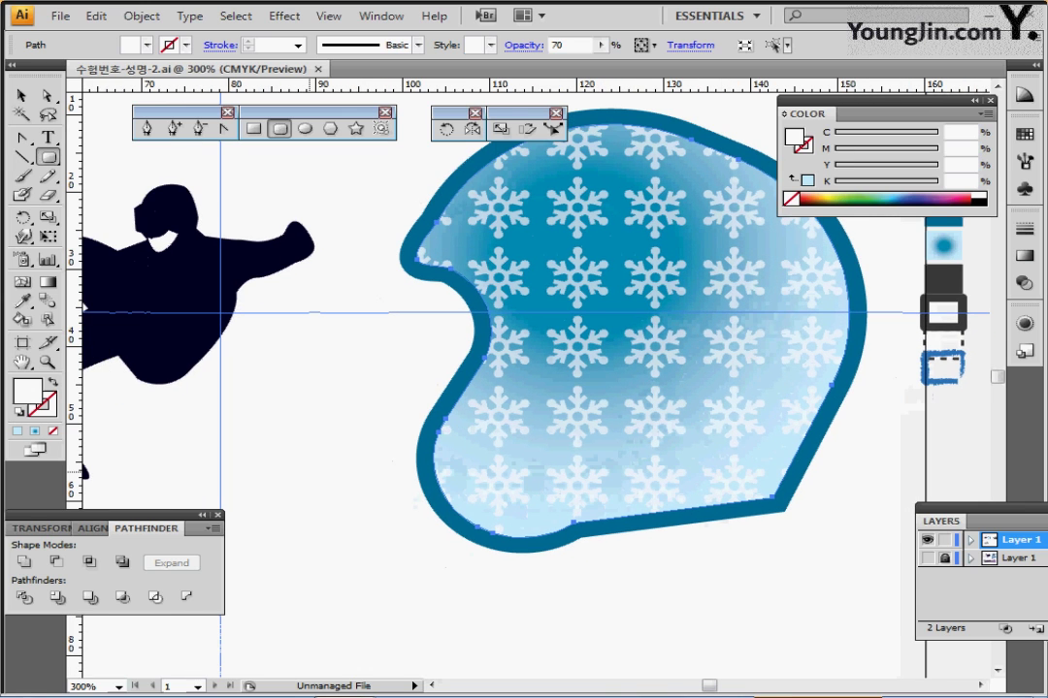
{"action": "mouse_move", "coordinate": [298, 434]}
{"action": "left_mouse_down"}
{"action": "mouse_move", "coordinate": [306, 463]}
{"action": "mouse_move", "coordinate": [361, 528]}
{"action": "left_mouse_up"}
{"action": "key", "text": "Left"}
{"action": "key", "text": "Up"}
{"action": "key", "text": "Up"}
{"action": "key", "text": "Up"}
{"action": "key", "text": "Up"}
{"action": "key", "text": "Up"}
{"action": "key", "text": "Up"}
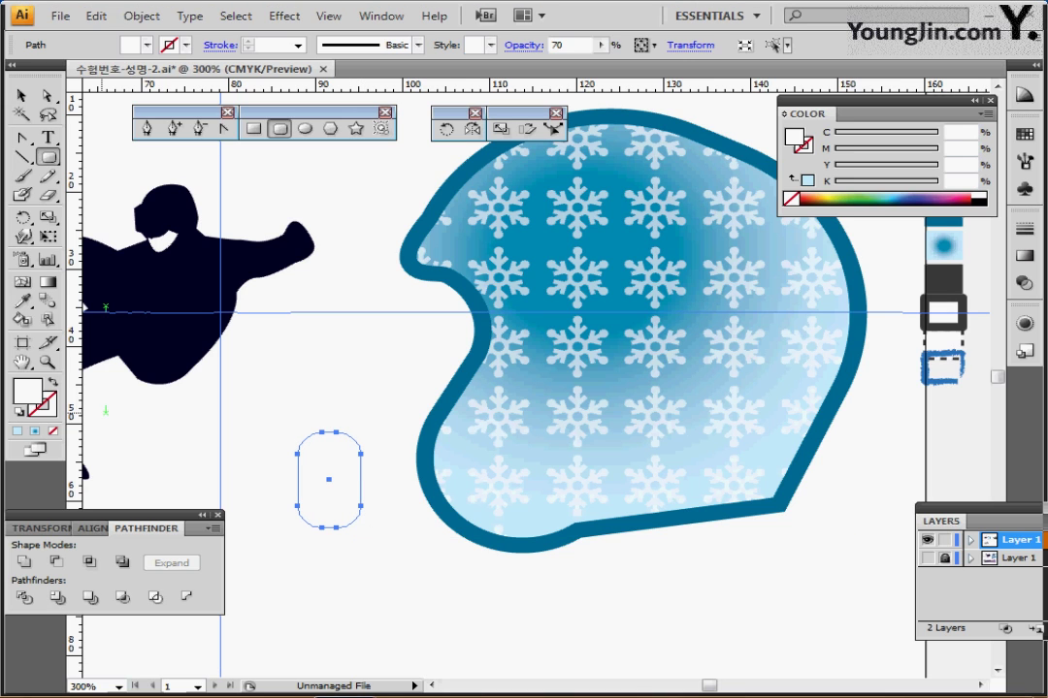
- Give the rounded rectangle no fill and a dark grey stroke of K 90%
{"action": "key", "text": "d"}
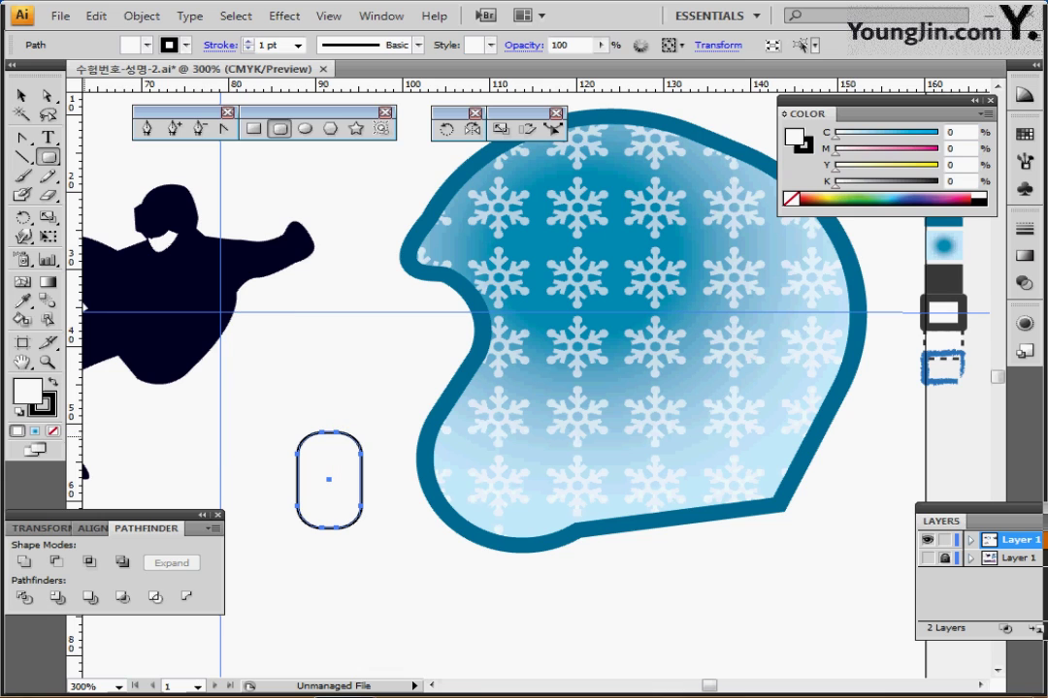
{"action": "key", "text": "slash"}
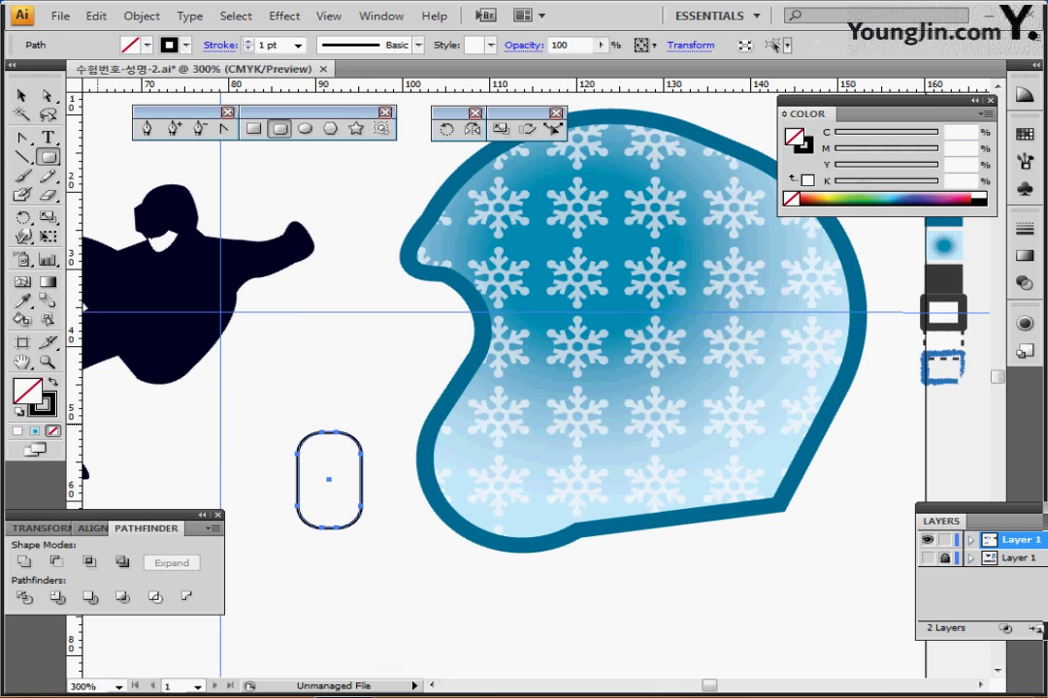
{"action": "key", "text": "x"}
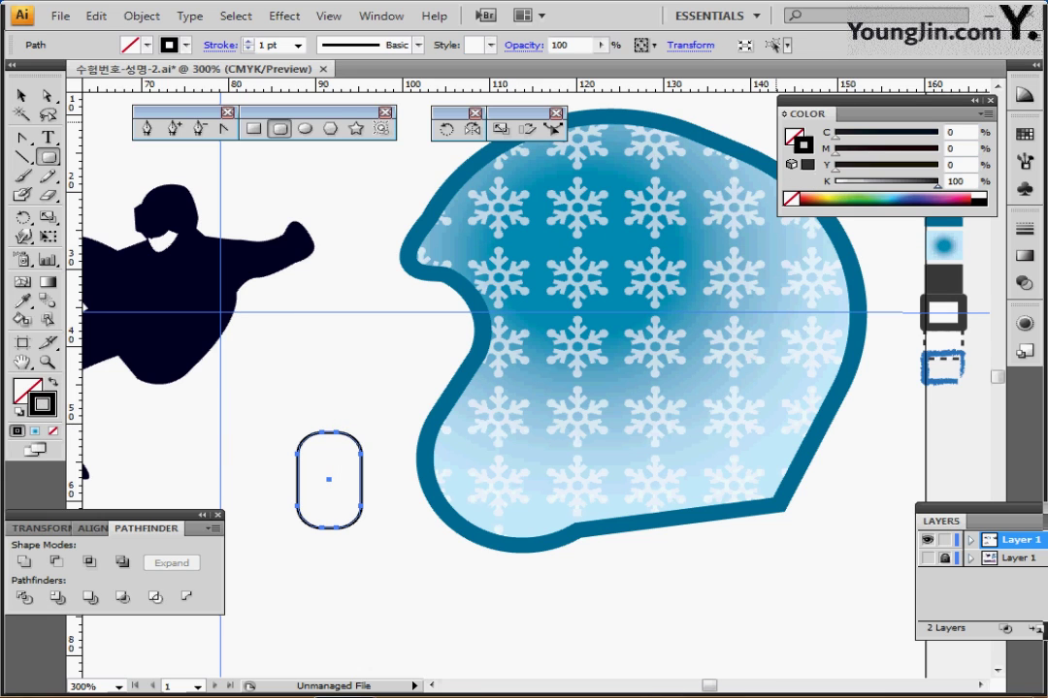
{"action": "double_click", "coordinate": [958, 181]}
{"action": "type", "text": "90"}
{"action": "key", "text": "Return"}
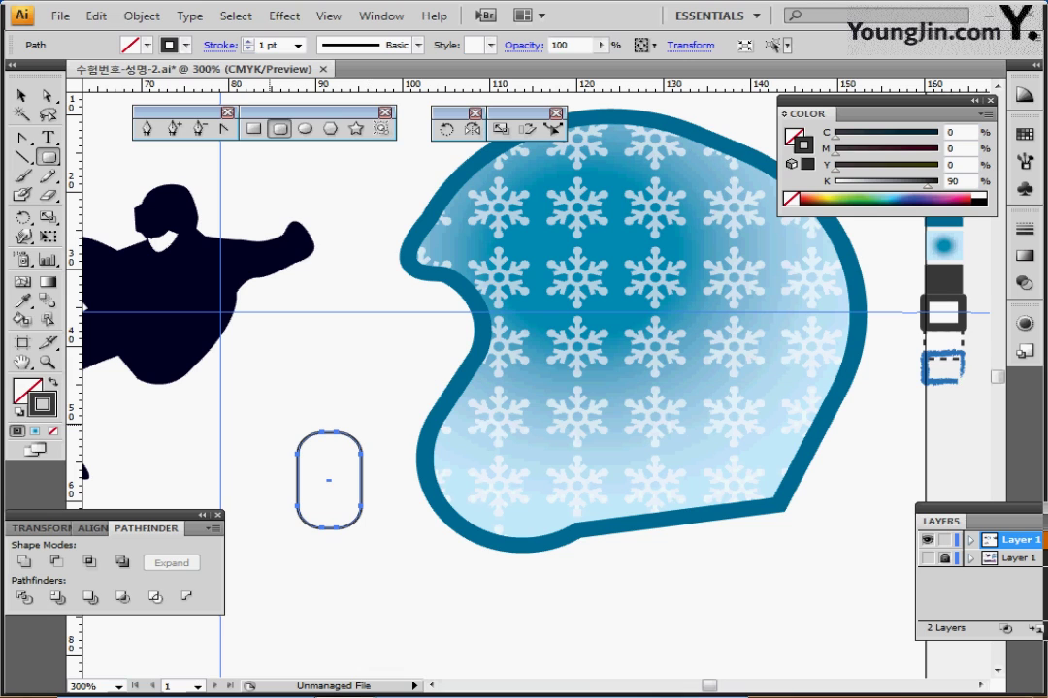
- Draw a wider rounded rectangle over the upper part of the first one and subtract it with Minus Front
{"action": "left_click_drag", "start_coordinate": [267, 401], "coordinate": [400, 497]}
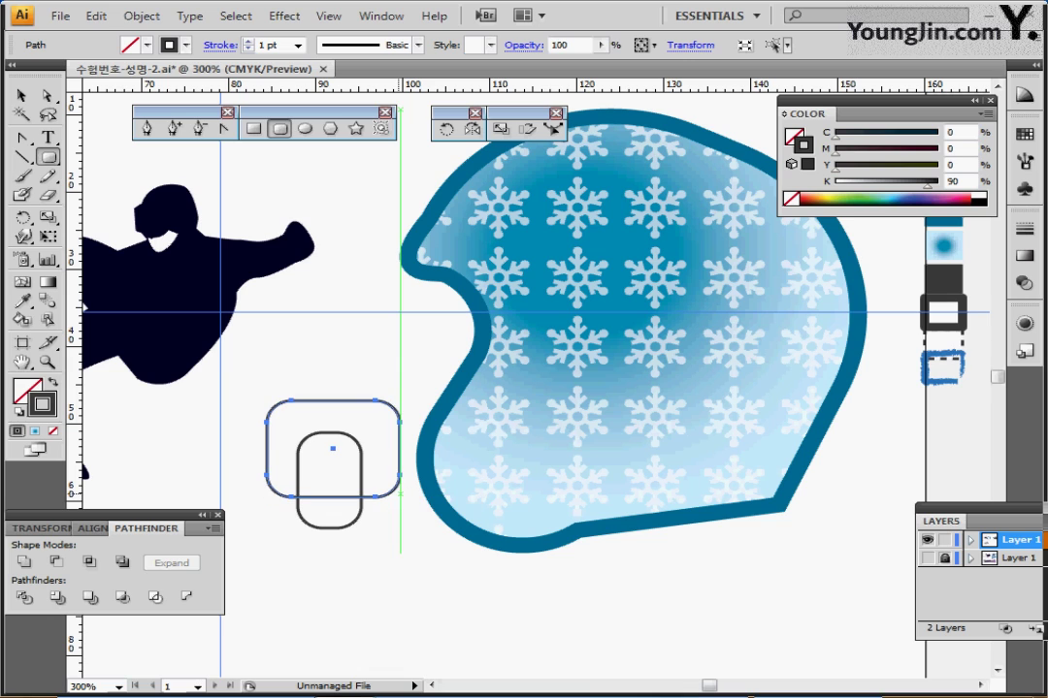
{"action": "left_click_drag", "start_coordinate": [281, 460], "coordinate": [369, 565]}
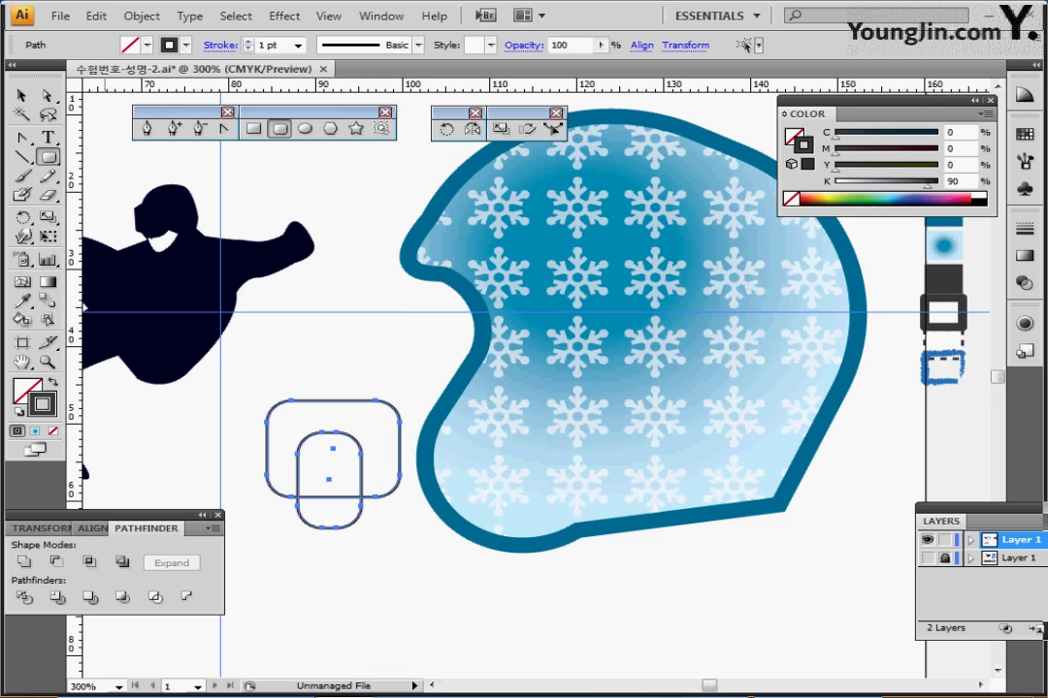
{"action": "left_click", "coordinate": [56, 562]}
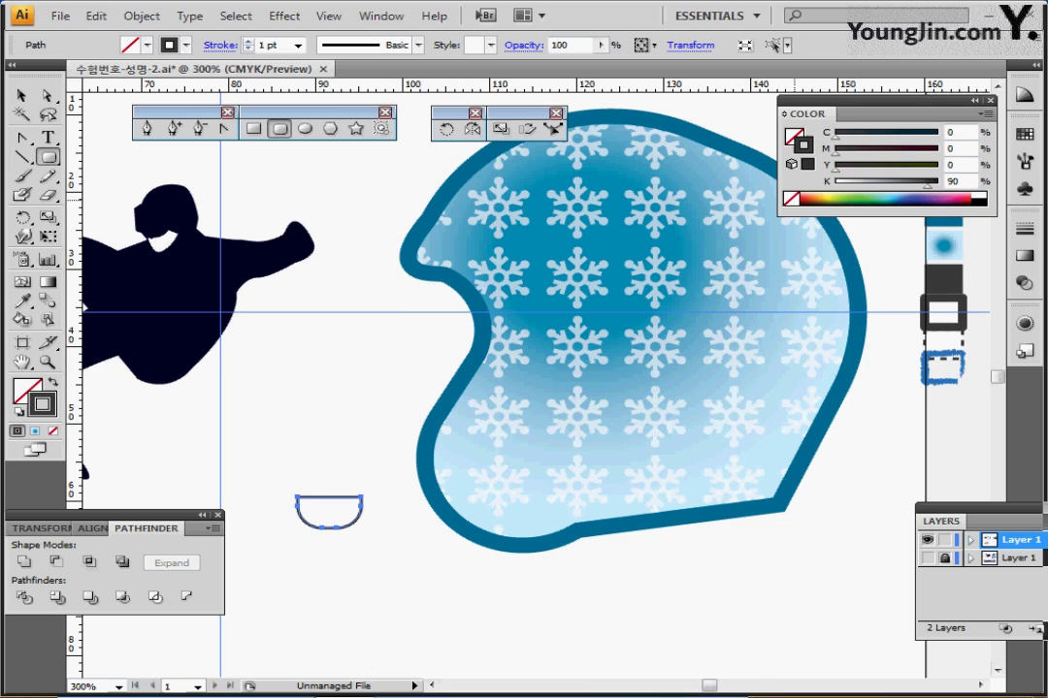
- Set the stroke weight of the half-round buckle shape to 5 pt
{"action": "key", "text": "ctrl+F10"}
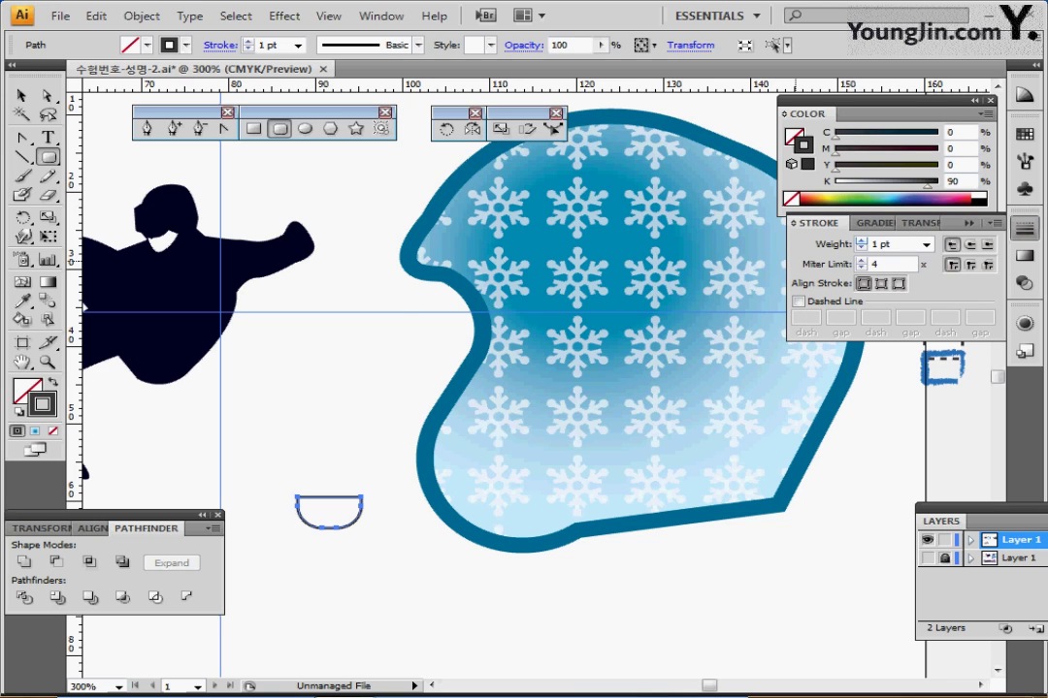
{"action": "left_click", "coordinate": [861, 240]}
{"action": "left_click", "coordinate": [860, 239]}
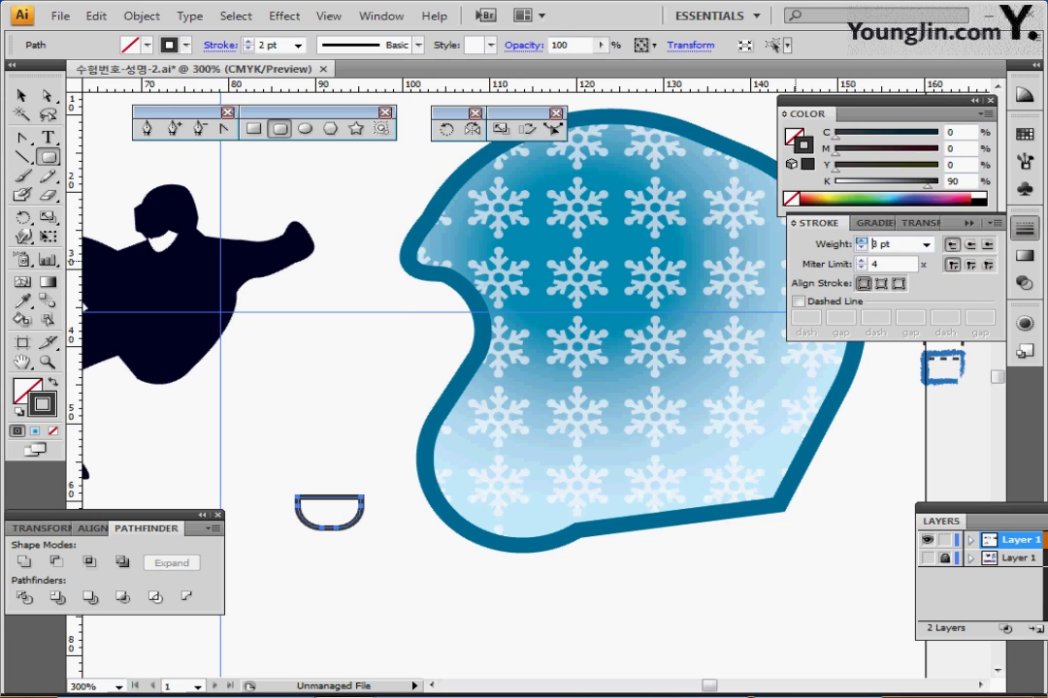
{"action": "key", "text": "Up"}
{"action": "key", "text": "Up"}
{"action": "key", "text": "Up"}
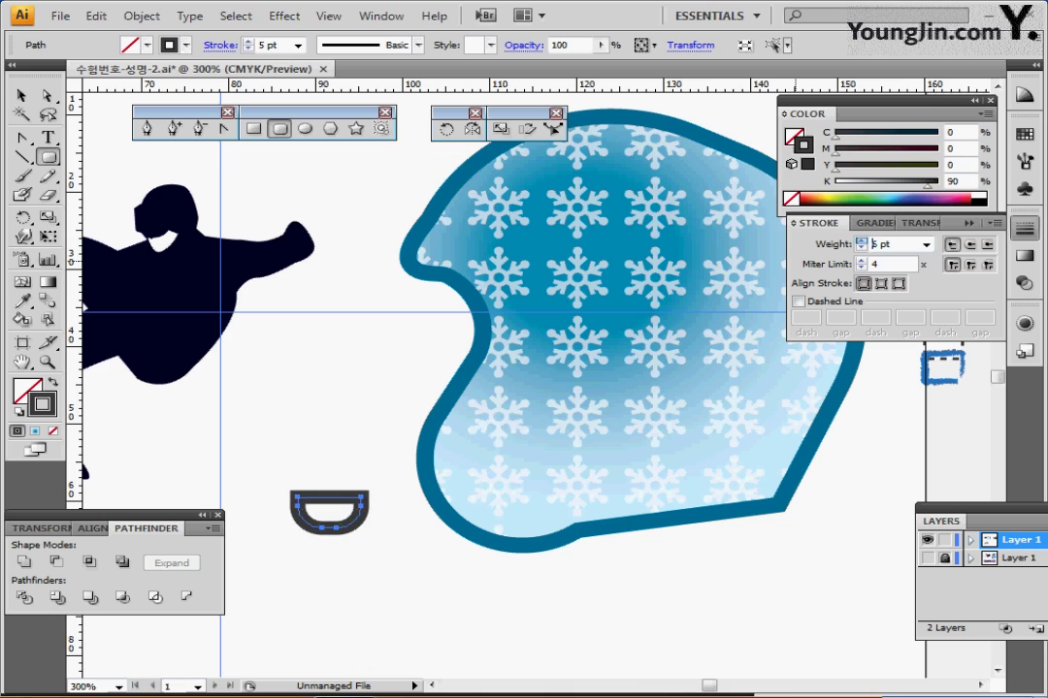
{"action": "key", "text": "Down"}
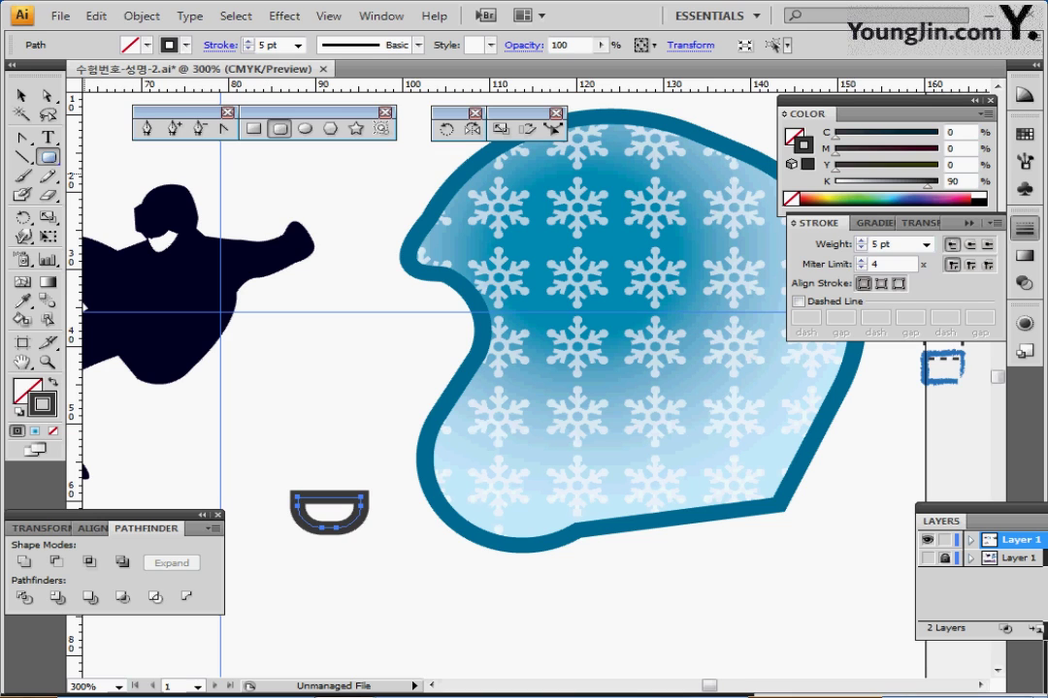
{"action": "left_click", "coordinate": [1025, 229]}
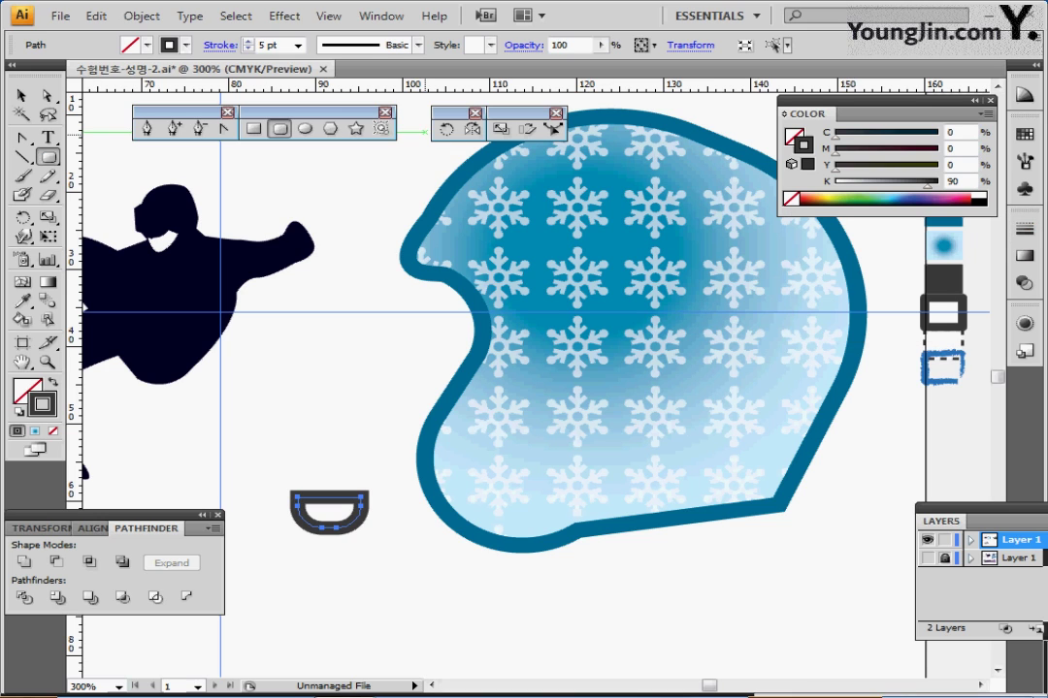
- Rotate the buckle shape by -45°, including objects and patterns
{"action": "double_click", "coordinate": [445, 129]}
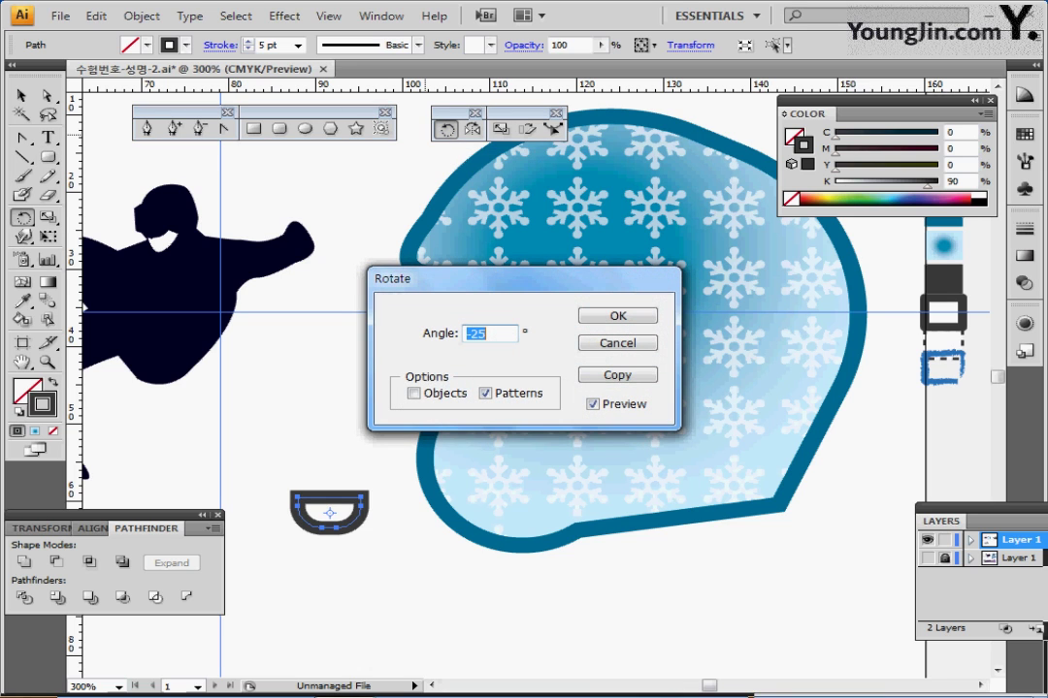
{"action": "type", "text": "-45"}
{"action": "left_click", "coordinate": [414, 393]}
{"action": "left_click_drag", "start_coordinate": [418, 279], "coordinate": [496, 268]}
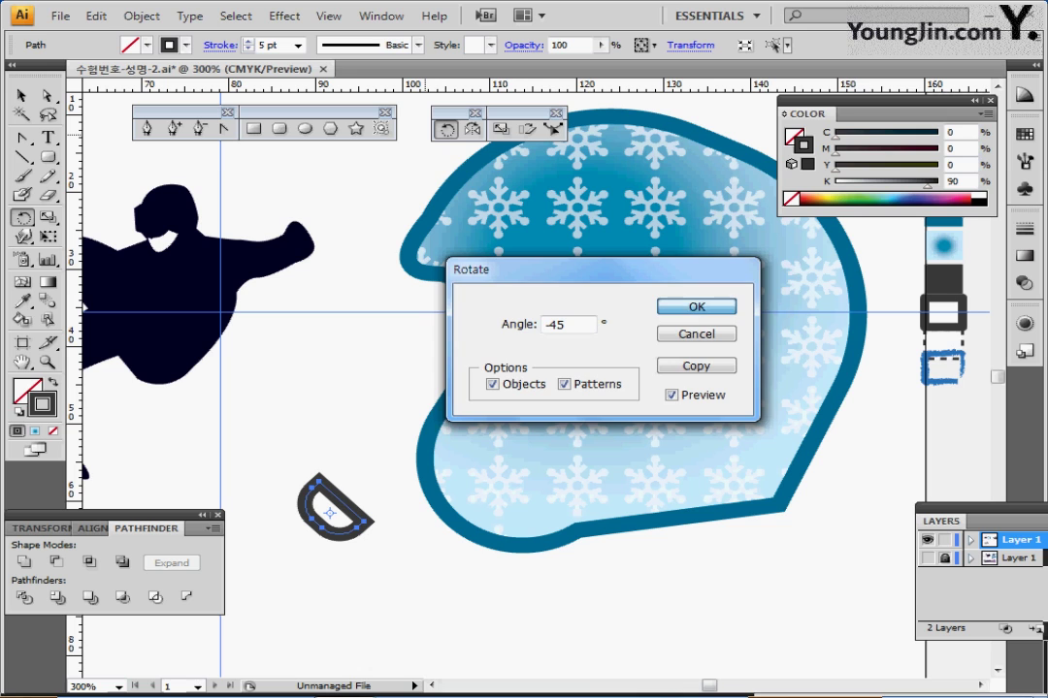
{"action": "key", "text": "Return"}
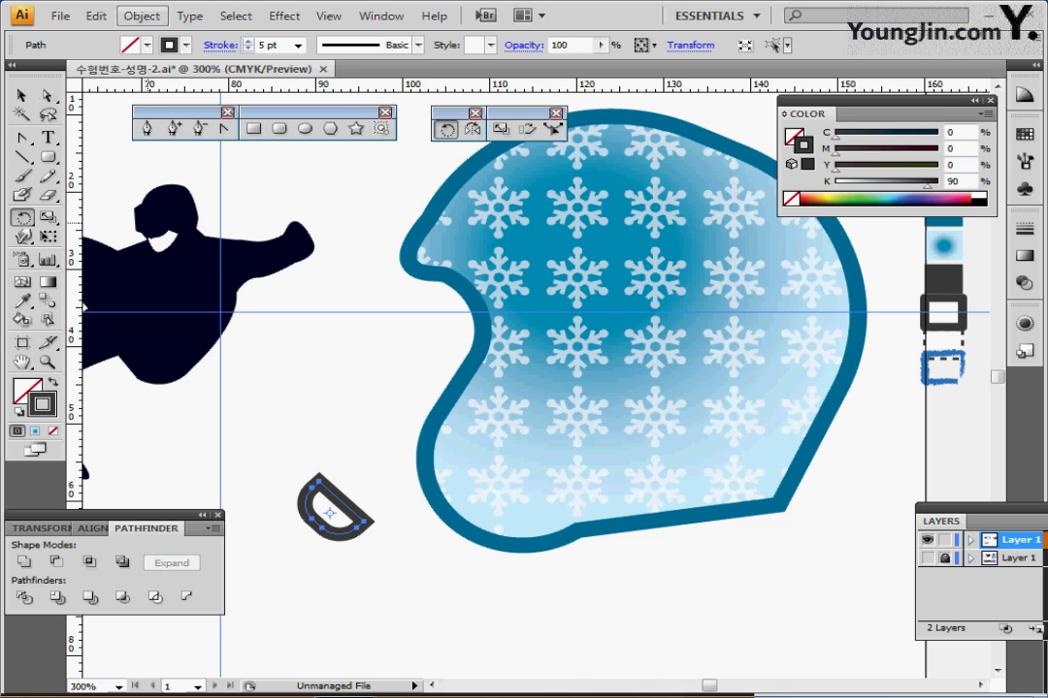
- Convert the buckle's stroke to a filled shape with Outline Stroke and deselect it
{"action": "left_click", "coordinate": [141, 16]}
{"action": "mouse_move", "coordinate": [194, 367]}
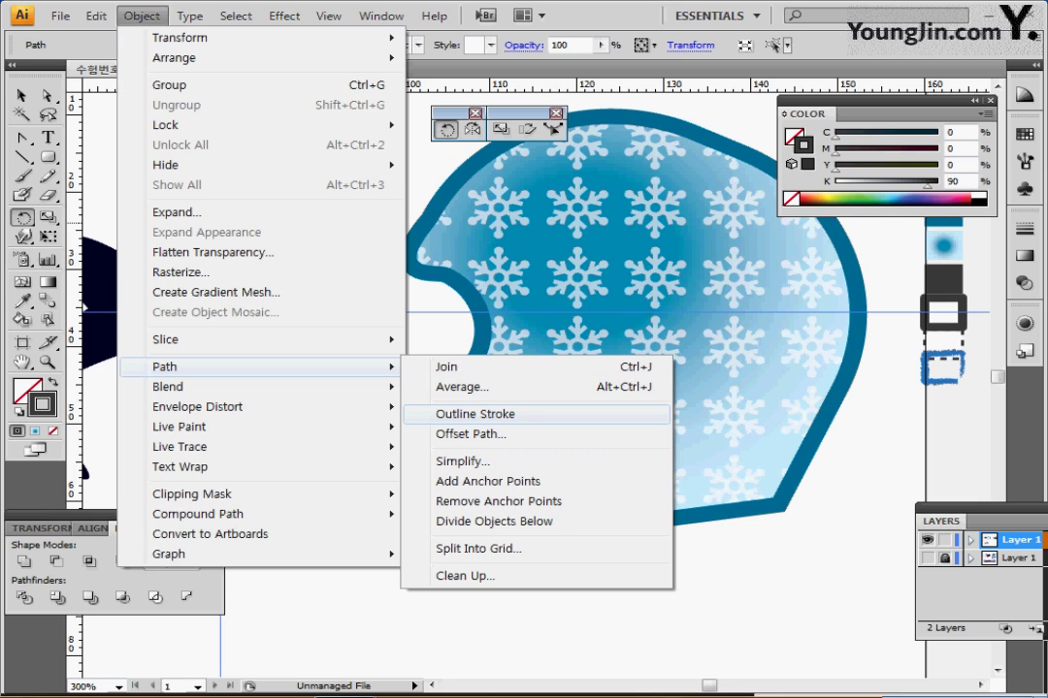
{"action": "left_click", "coordinate": [476, 414]}
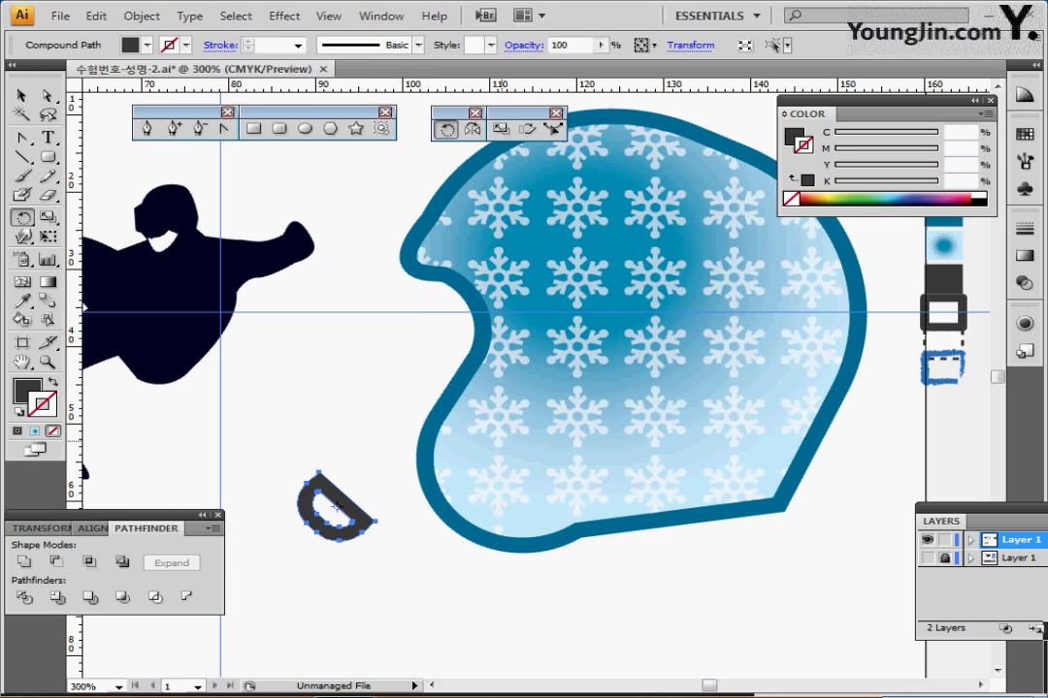
{"action": "key", "text": "ctrl+shift+a"}
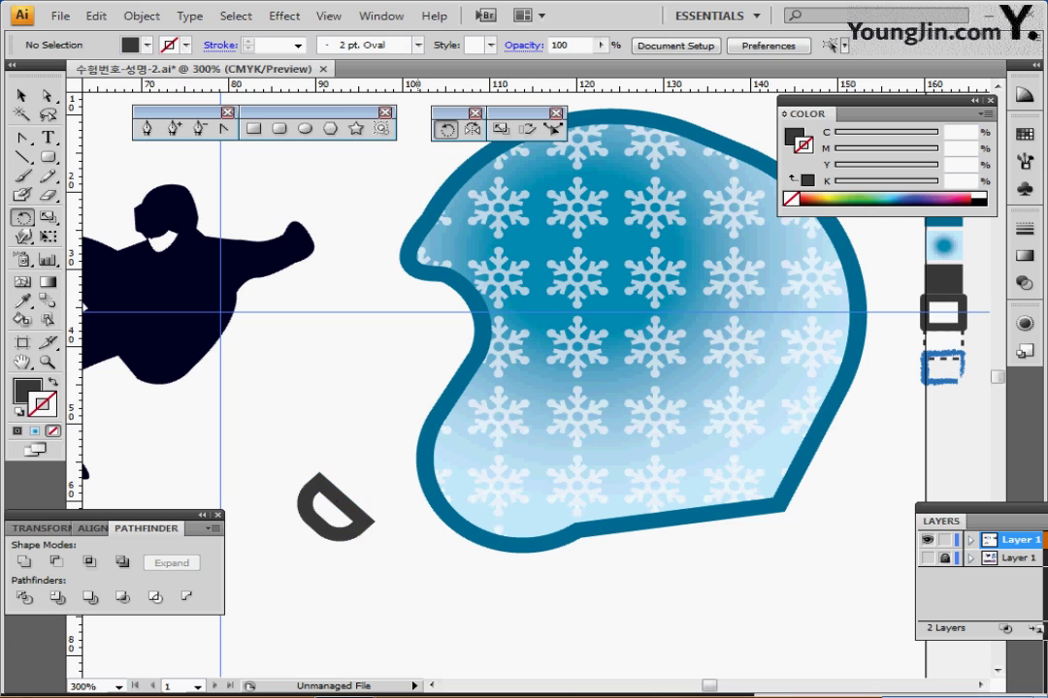
- Show the locked reference layer and move the buckle onto its sketched outline below the helmet
{"action": "left_click_drag", "start_coordinate": [334, 474], "coordinate": [347, 506]}
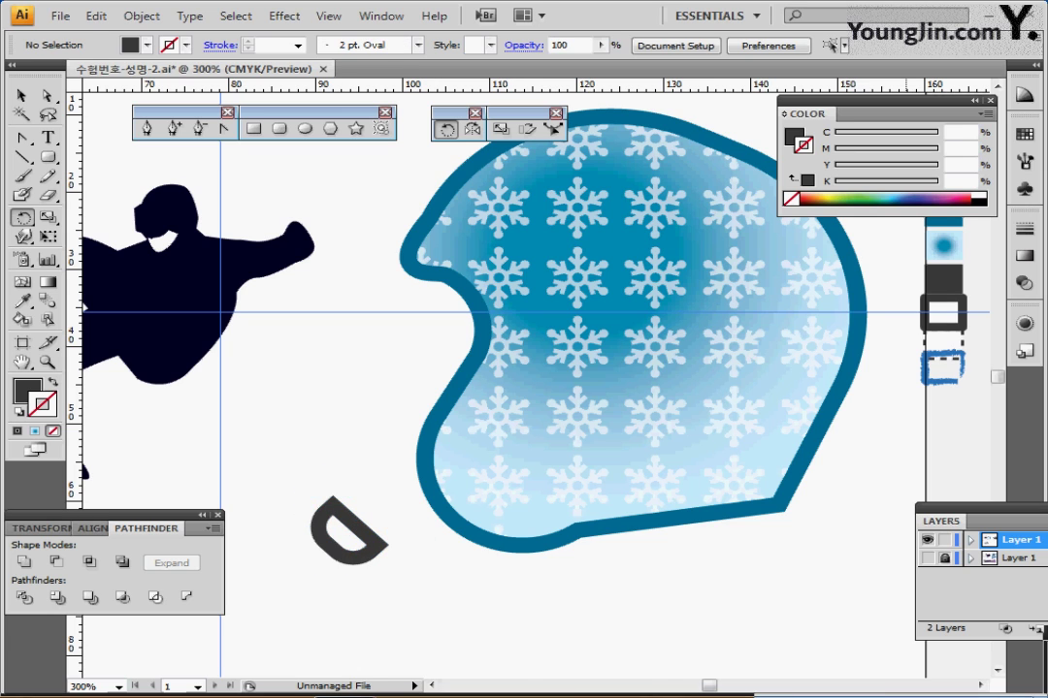
{"action": "left_click", "coordinate": [928, 558]}
{"action": "left_click", "coordinate": [379, 545], "text": "ctrl"}
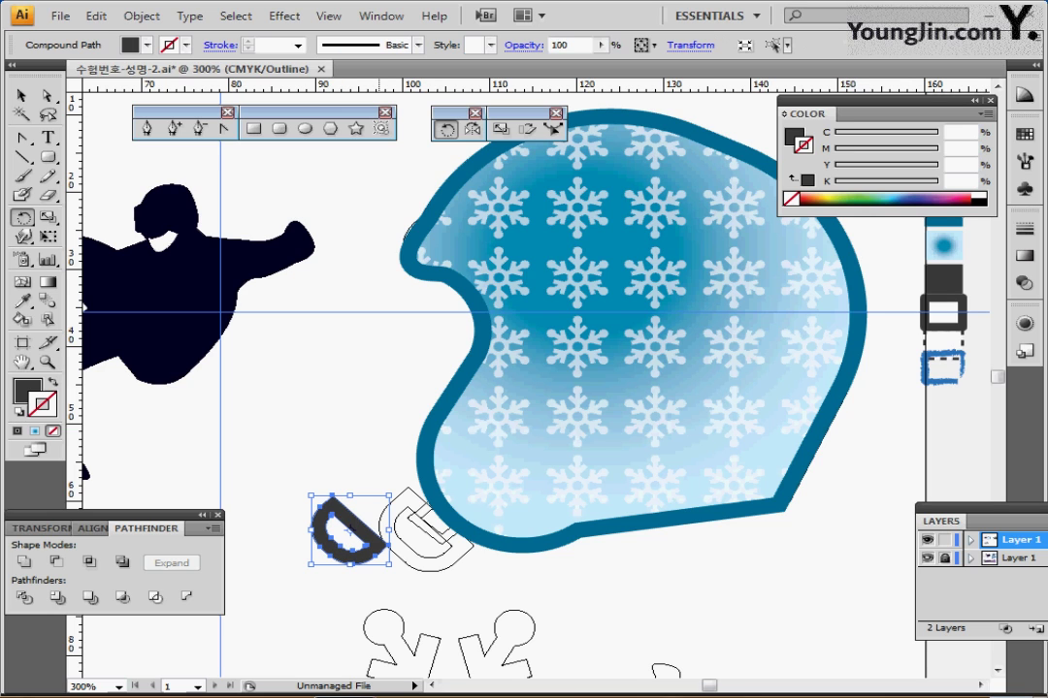
{"action": "left_click_drag", "start_coordinate": [349, 529], "coordinate": [444, 555]}
- Select the helmet shapes and shift them slightly up and to the right, away from the buckle
{"action": "left_click_drag", "start_coordinate": [533, 574], "coordinate": [437, 483]}
{"action": "left_click_drag", "start_coordinate": [534, 476], "coordinate": [542, 472]}
{"action": "left_click", "coordinate": [580, 555], "text": "ctrl"}
{"action": "left_click_drag", "start_coordinate": [546, 533], "coordinate": [560, 513]}
{"action": "key", "text": "ctrl+shift+a"}
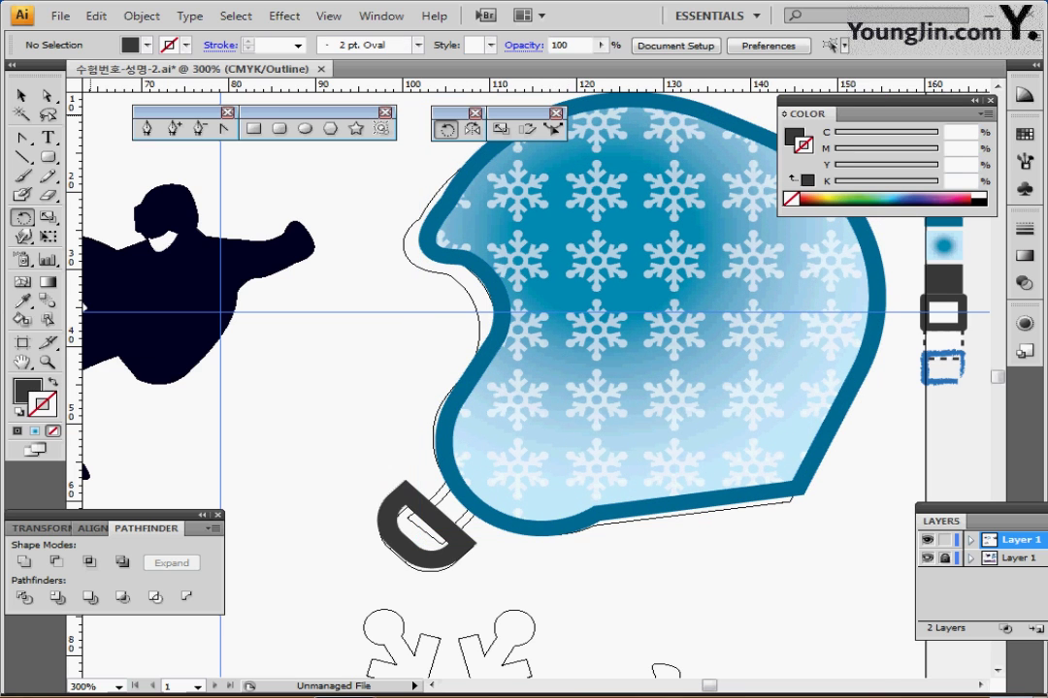
- Draw a closed dark grey strap with the Pen tool from the helmet's lower front edge into the buckle, and hide the reference layer
{"action": "key", "text": "backslash"}
{"action": "key", "text": "p"}
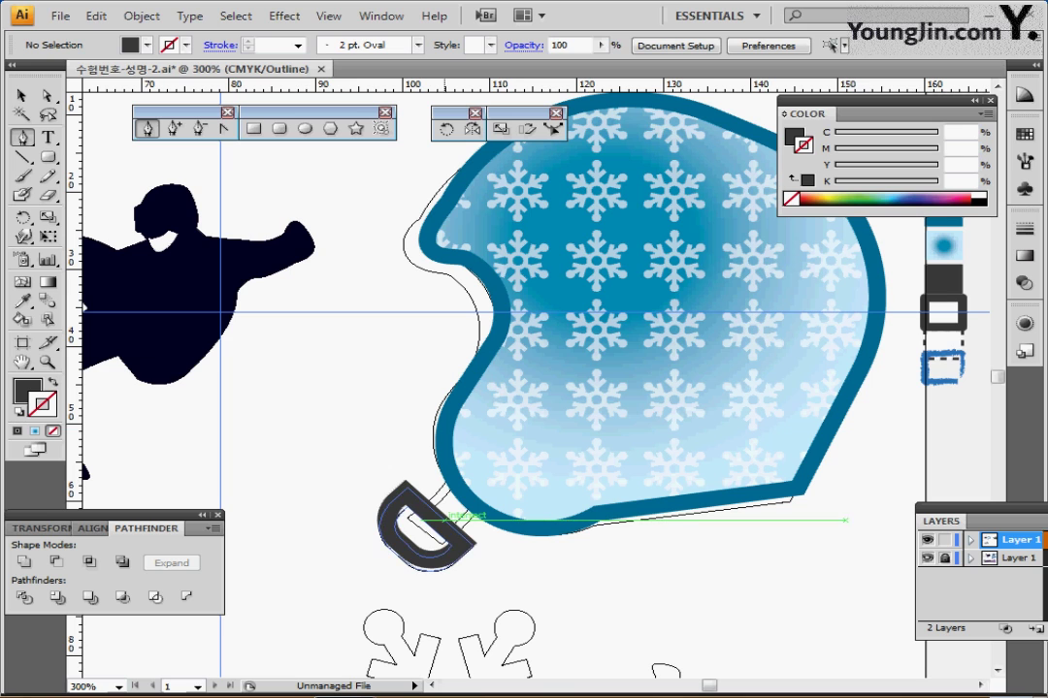
{"action": "key", "text": "Caps_Lock"}
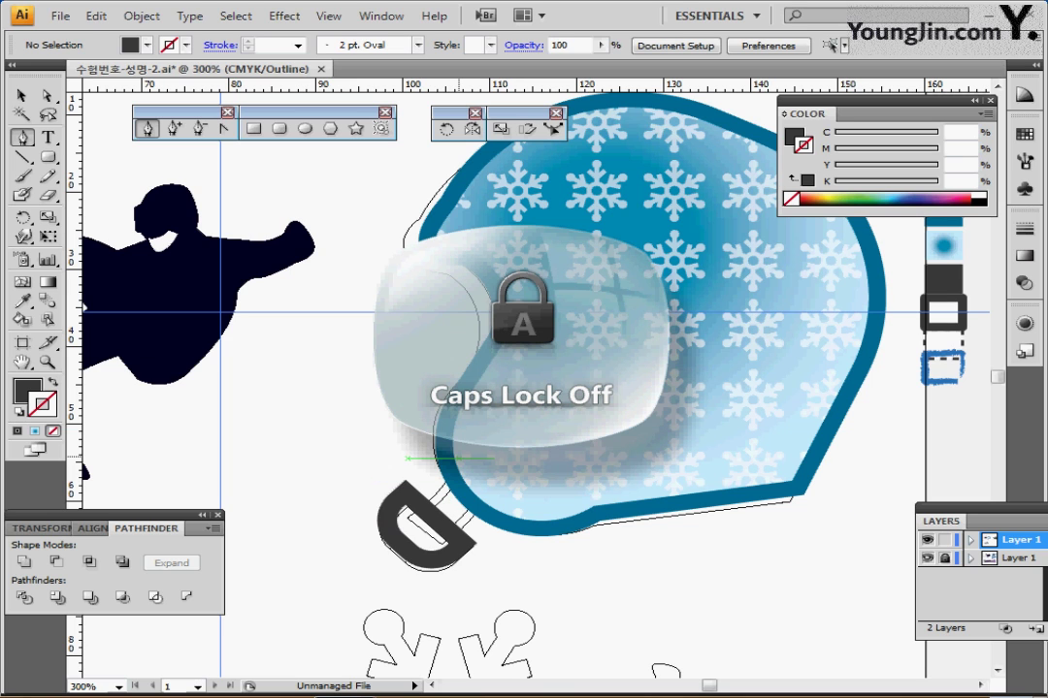
{"action": "left_click", "coordinate": [456, 458]}
{"action": "left_click_drag", "start_coordinate": [406, 517], "coordinate": [499, 466]}
{"action": "left_click", "coordinate": [406, 517]}
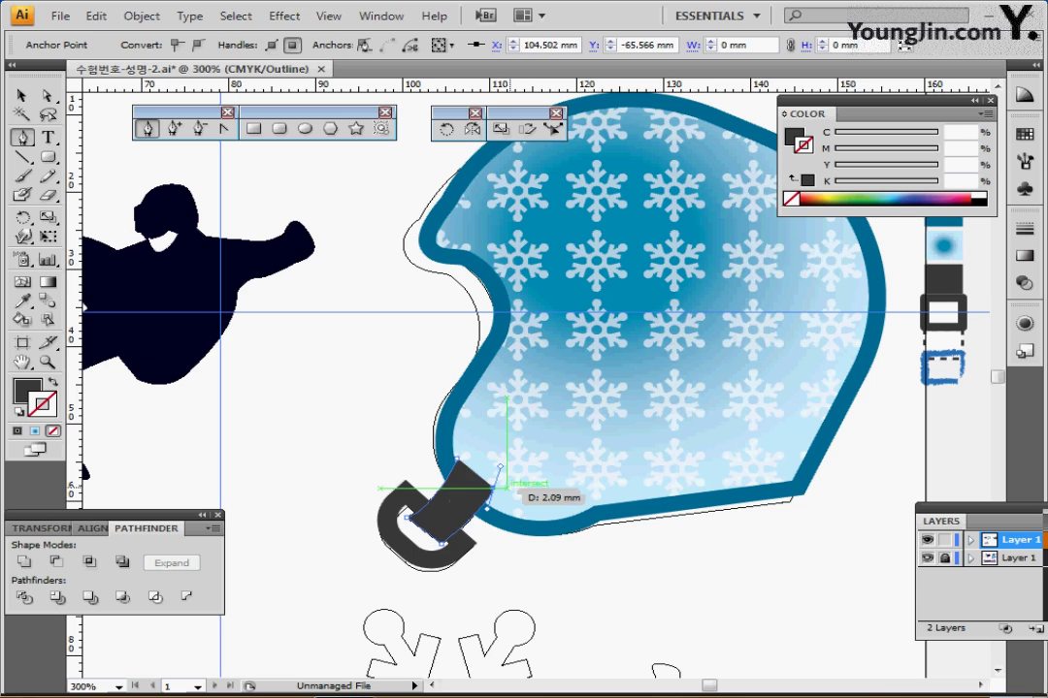
{"action": "left_click", "coordinate": [456, 459]}
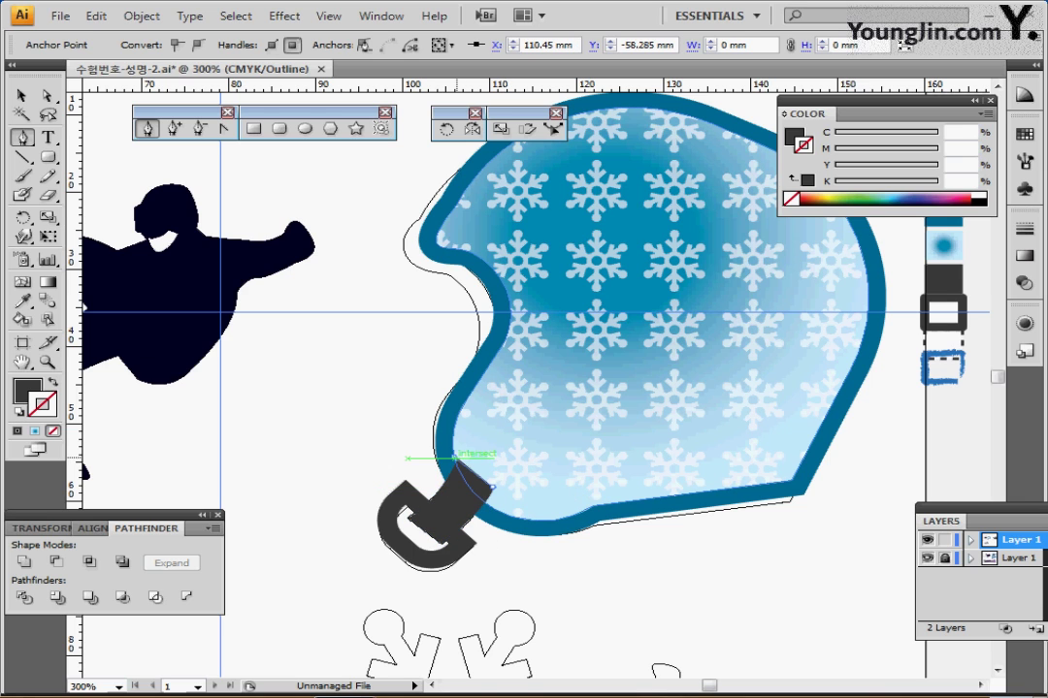
{"action": "key", "text": "ctrl+y"}
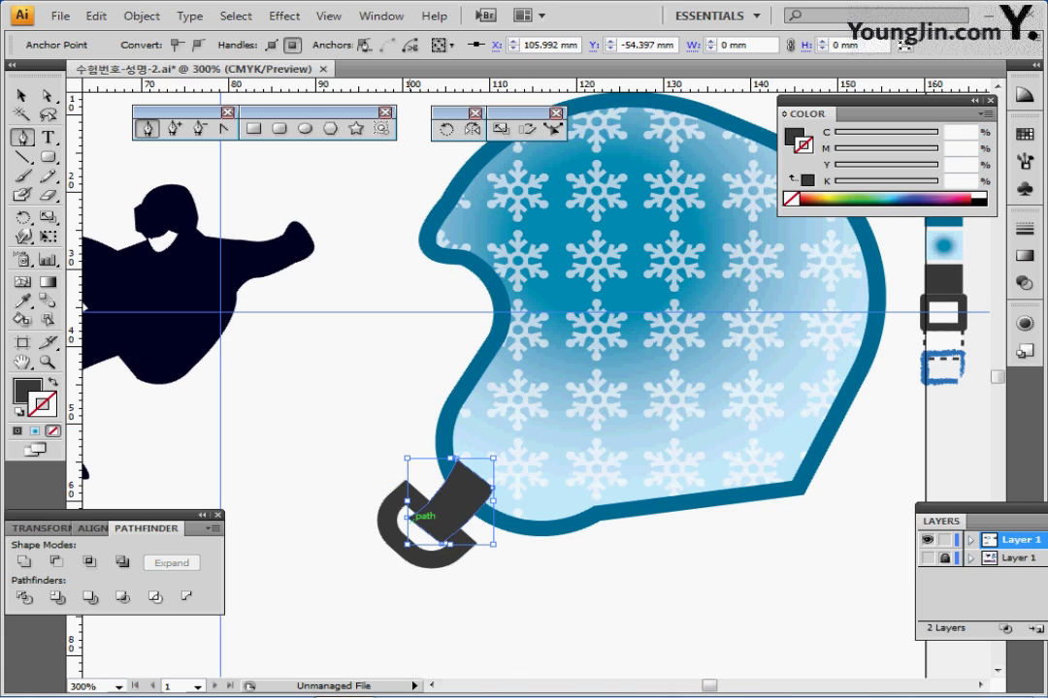
- Move the strap's outer left anchor point slightly outward inside the buckle with Direct Selection, and deselect the strap
{"action": "key", "text": "a"}
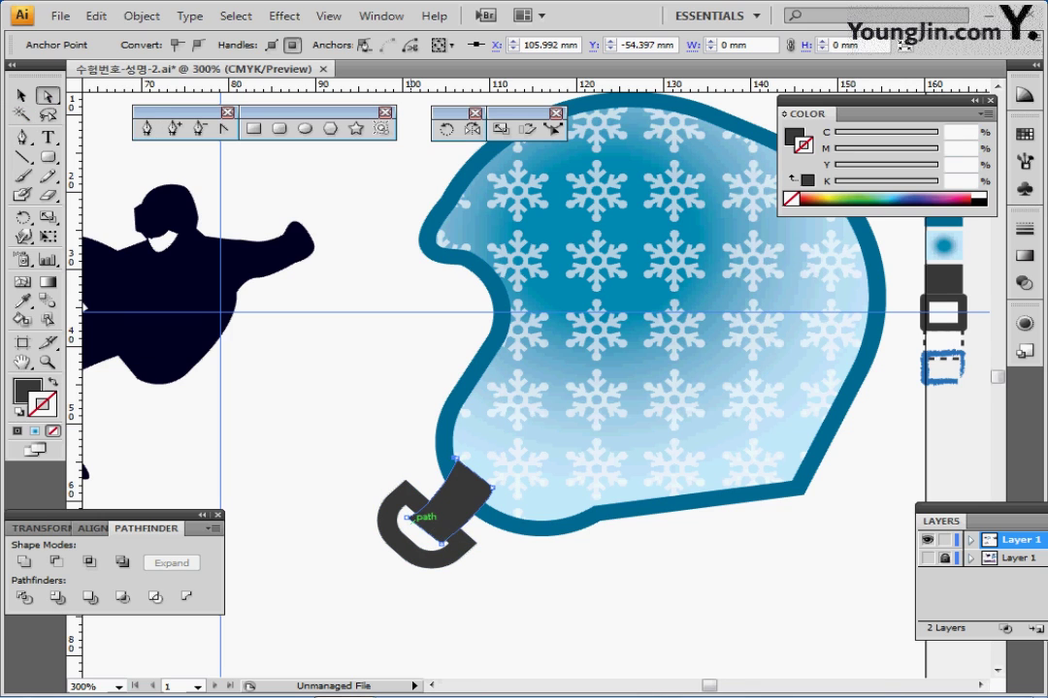
{"action": "left_click", "coordinate": [407, 519]}
{"action": "left_click_drag", "start_coordinate": [407, 519], "coordinate": [403, 517]}
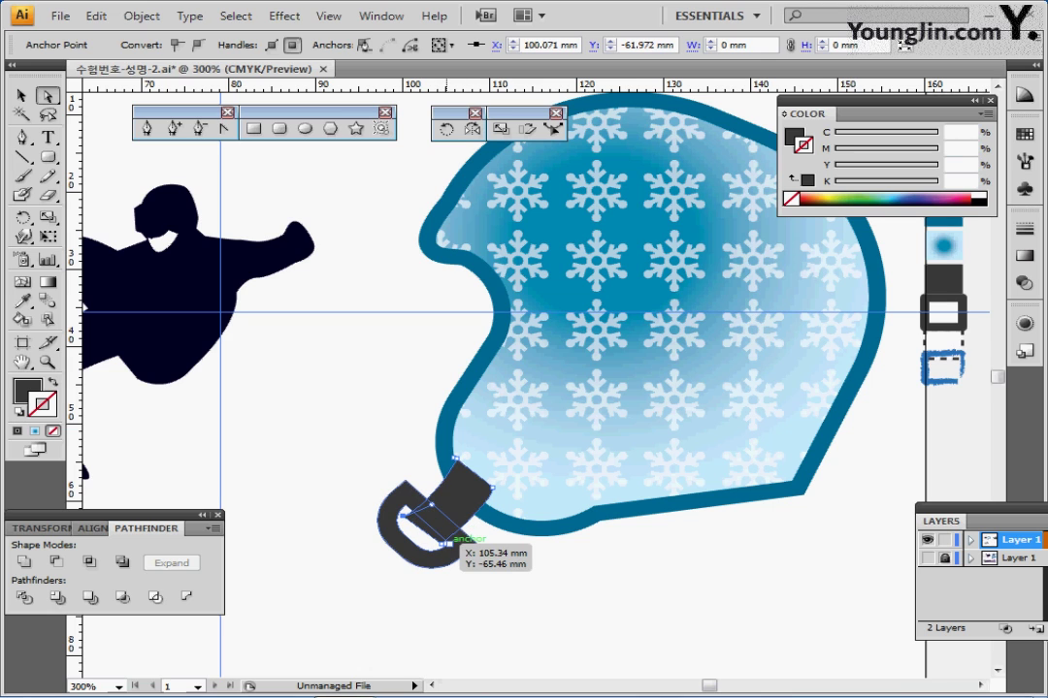
{"action": "left_click", "coordinate": [435, 521]}
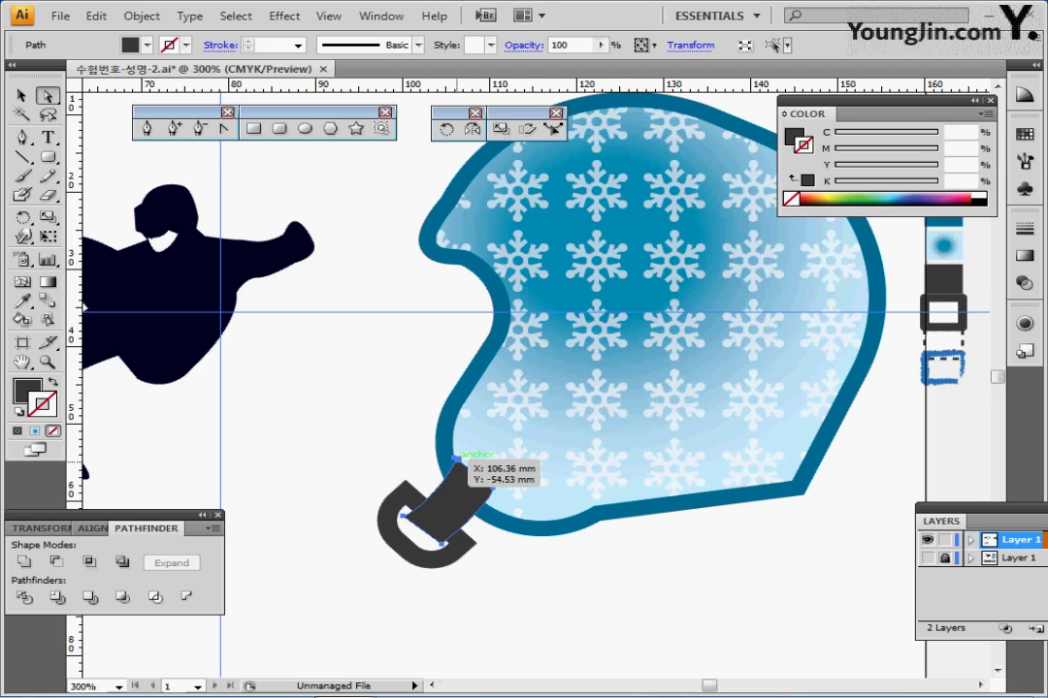
{"action": "left_click", "coordinate": [457, 460]}
{"action": "left_click", "coordinate": [532, 562]}
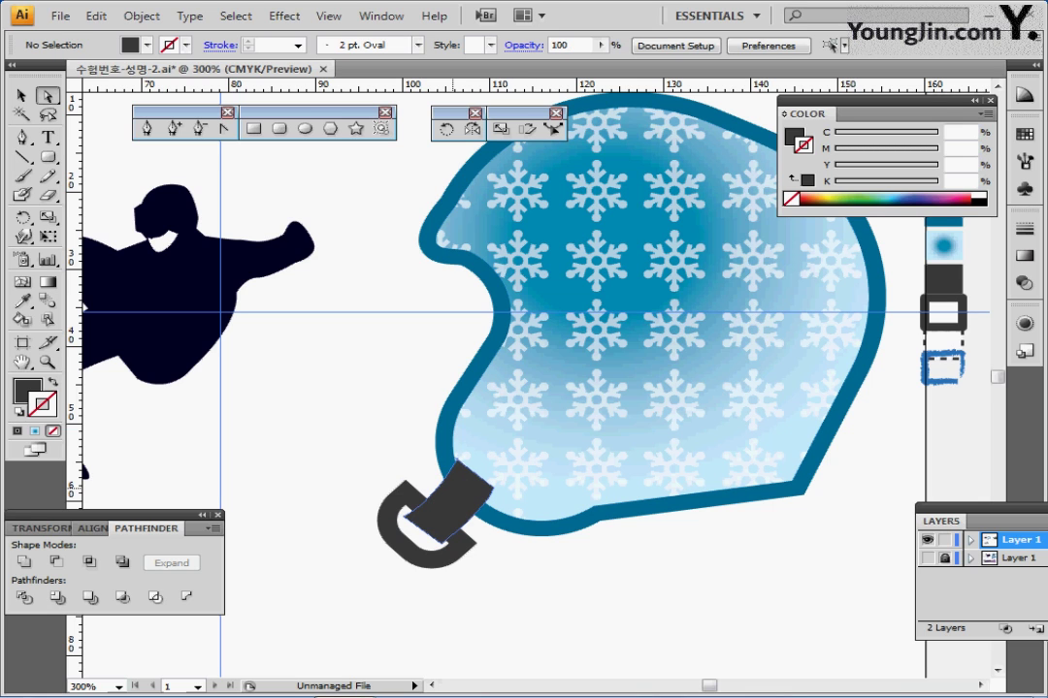
- Restyle the helmet strap with a white fill and 3 pt dark grey stroke, sampled by Eyedropper from the outlined square sample
{"action": "left_click", "coordinate": [453, 487]}
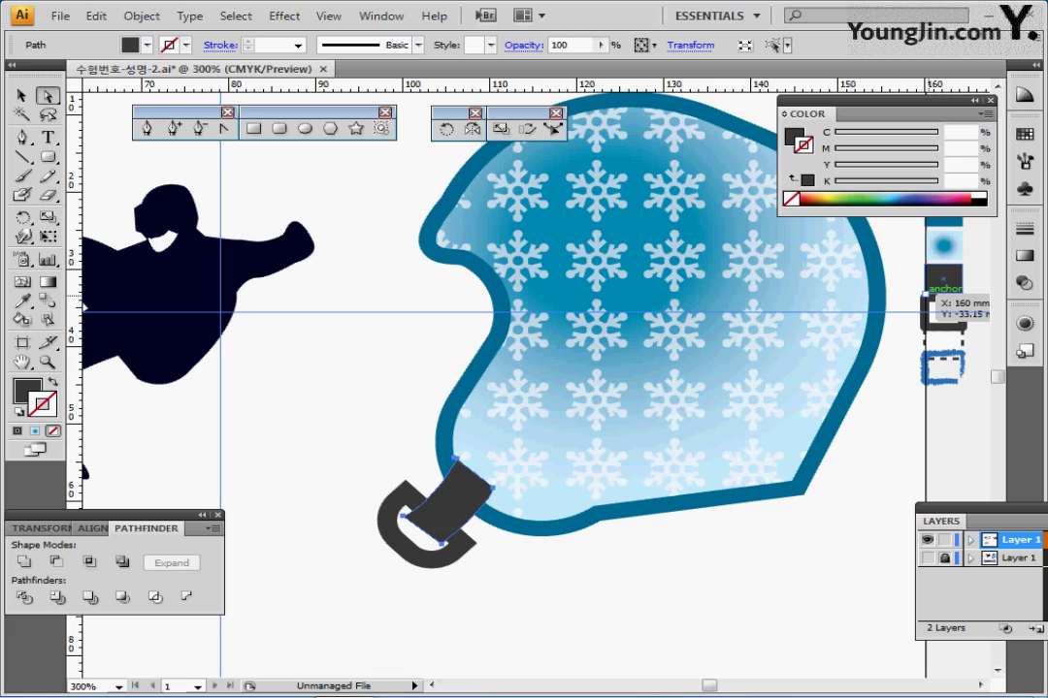
{"action": "key", "text": "i"}
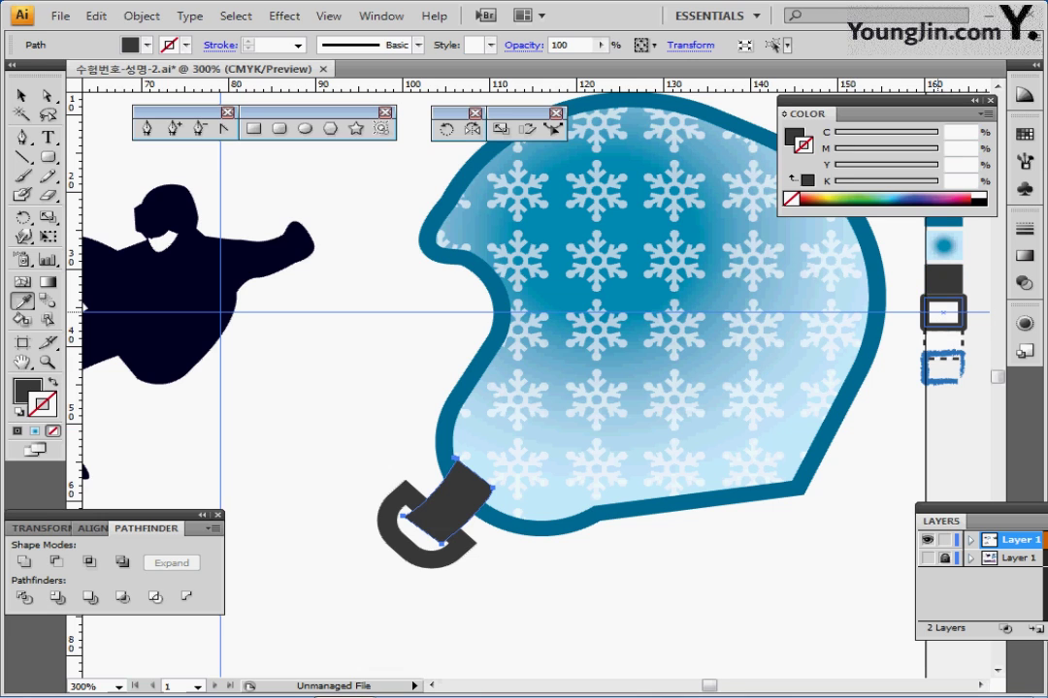
{"action": "left_click", "coordinate": [939, 311]}
{"action": "left_click", "coordinate": [939, 310]}
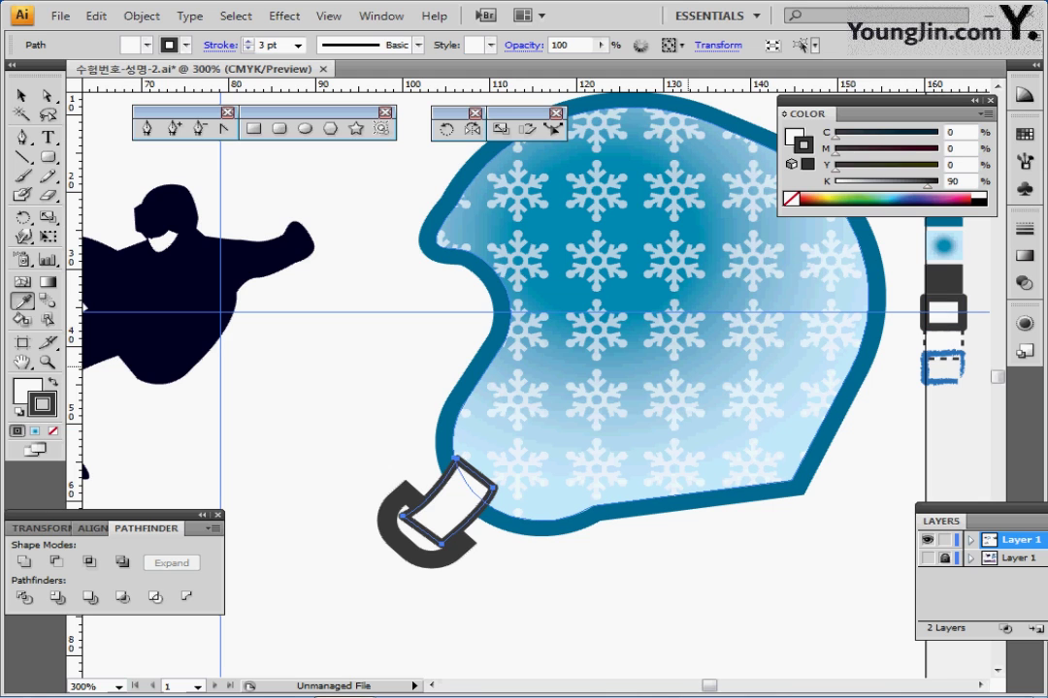
- Try to offset the unclosed strap path by -1 mm, and undo the offset
{"action": "left_click", "coordinate": [141, 16]}
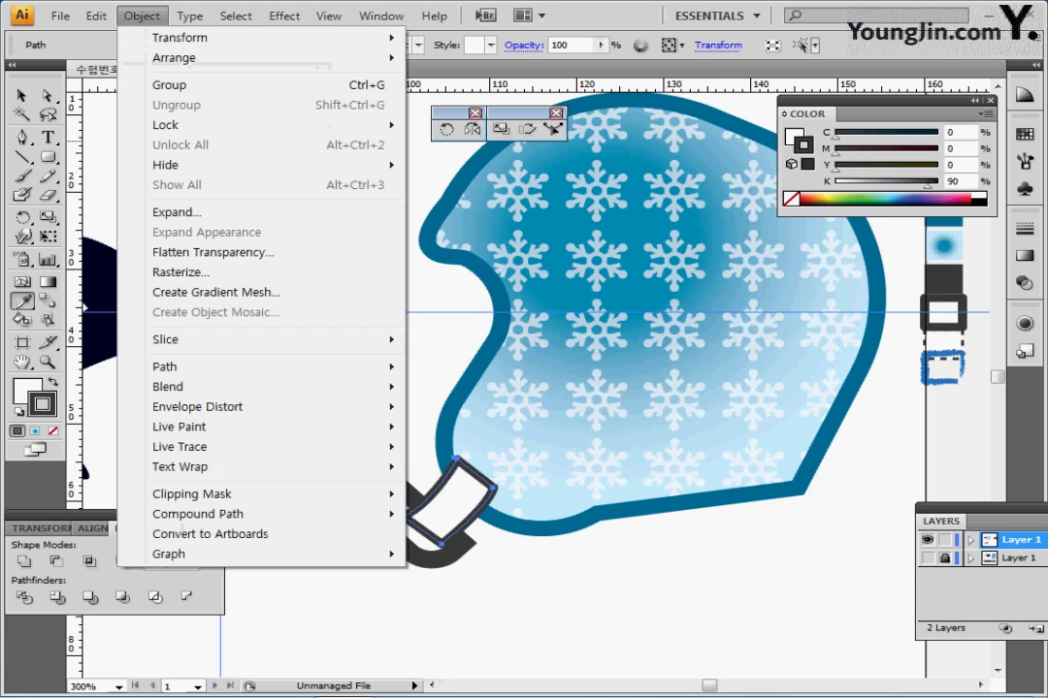
{"action": "mouse_move", "coordinate": [194, 366]}
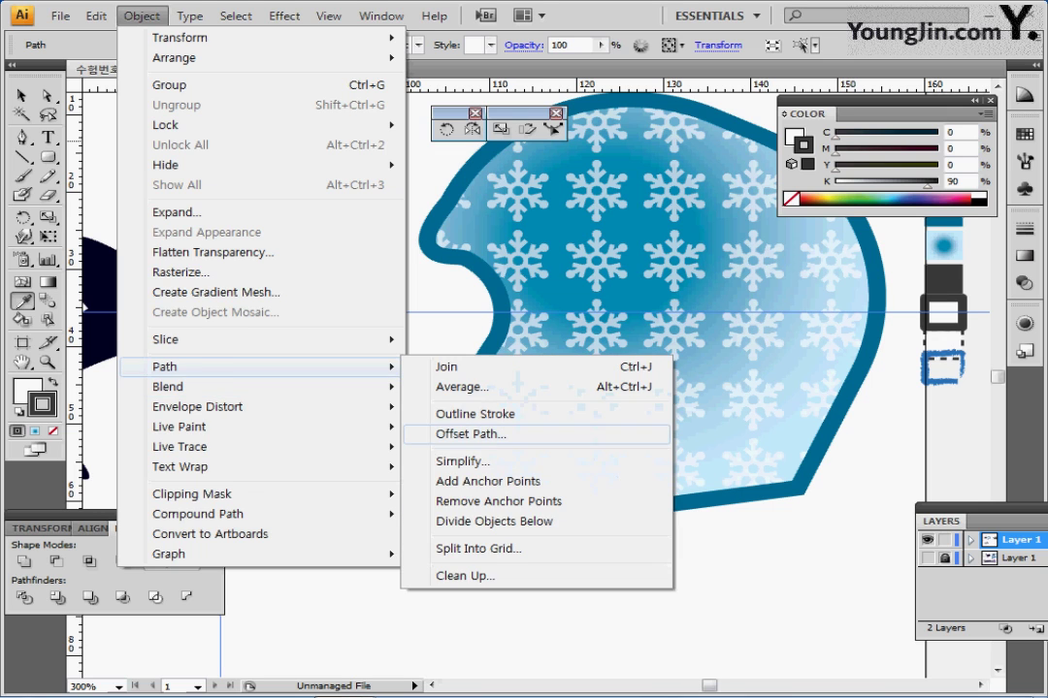
{"action": "left_click", "coordinate": [470, 433]}
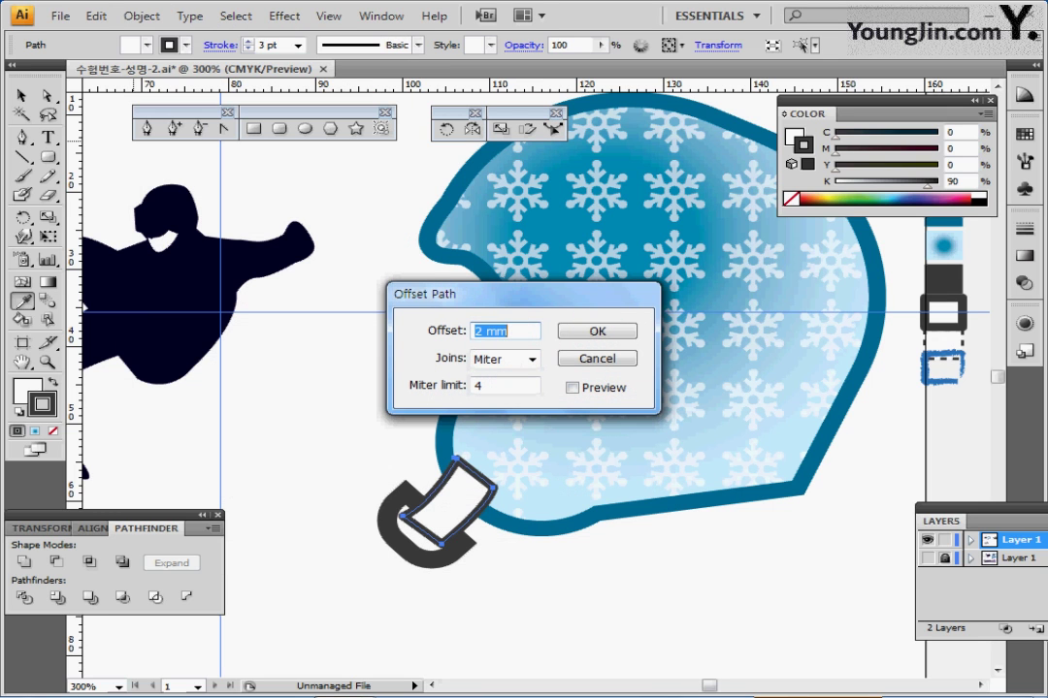
{"action": "type", "text": "-1"}
{"action": "key", "text": "Return"}
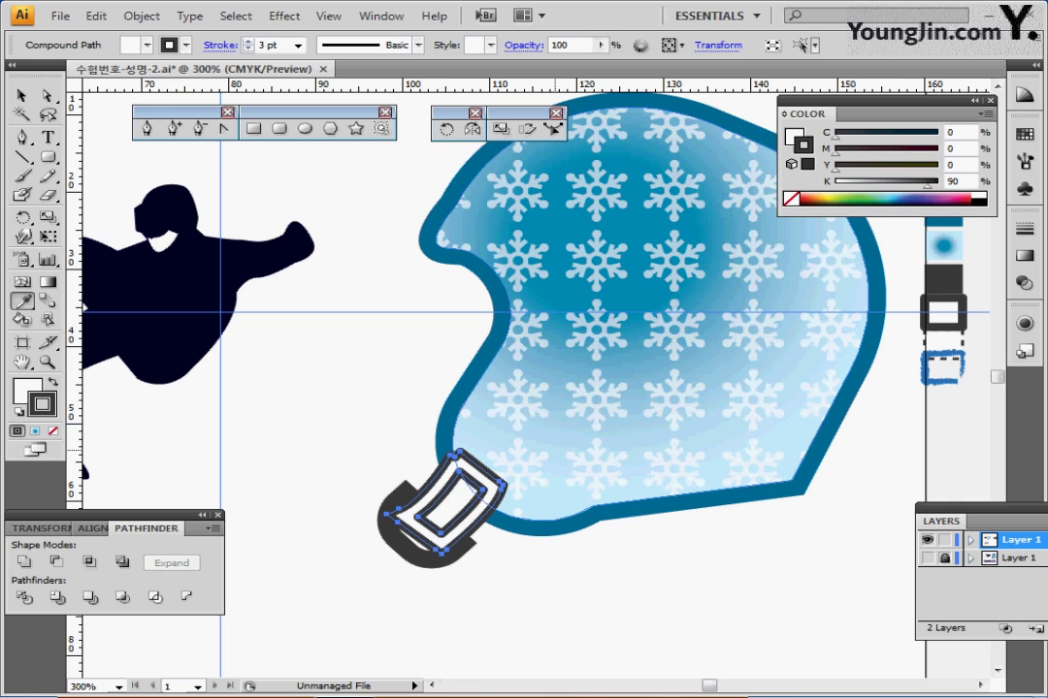
{"action": "left_click", "coordinate": [1023, 229]}
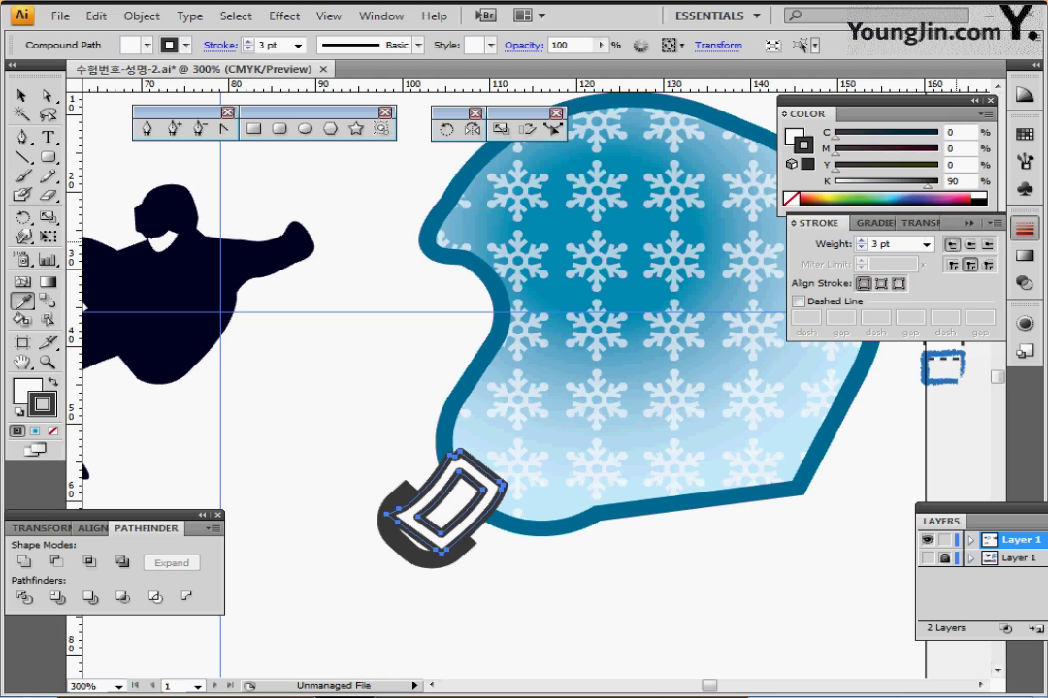
{"action": "left_click", "coordinate": [1023, 229]}
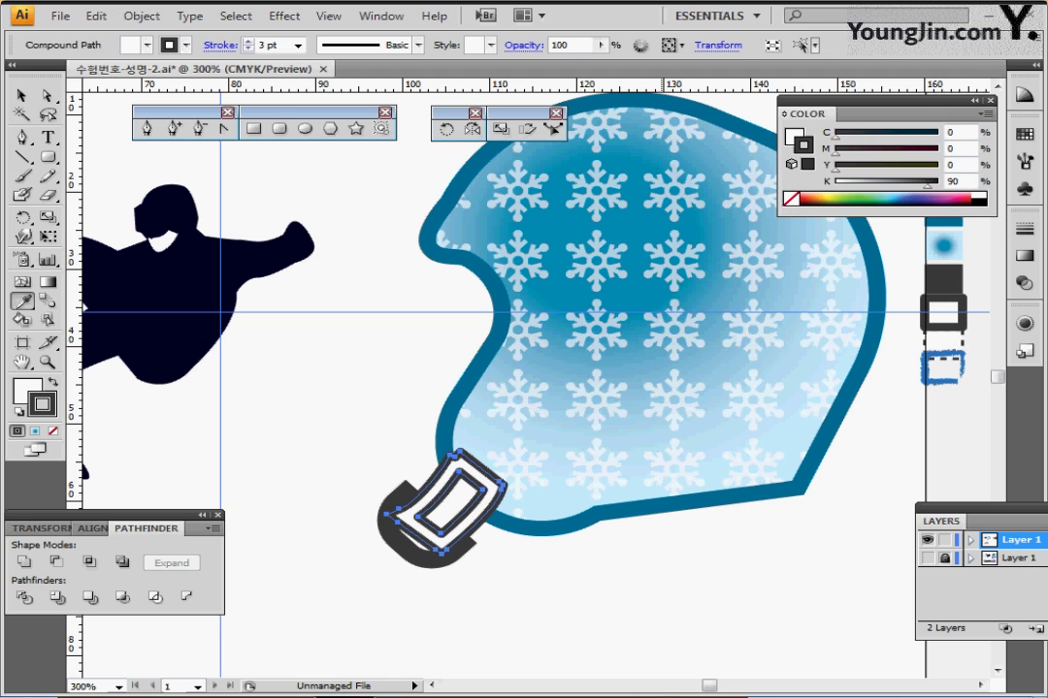
{"action": "key", "text": "ctrl+z"}
- In Outline view, select the strap's two open endpoints at its upper corner and average them on both axes
{"action": "key", "text": "ctrl+shift+a"}
{"action": "left_click", "coordinate": [449, 447], "text": "ctrl"}
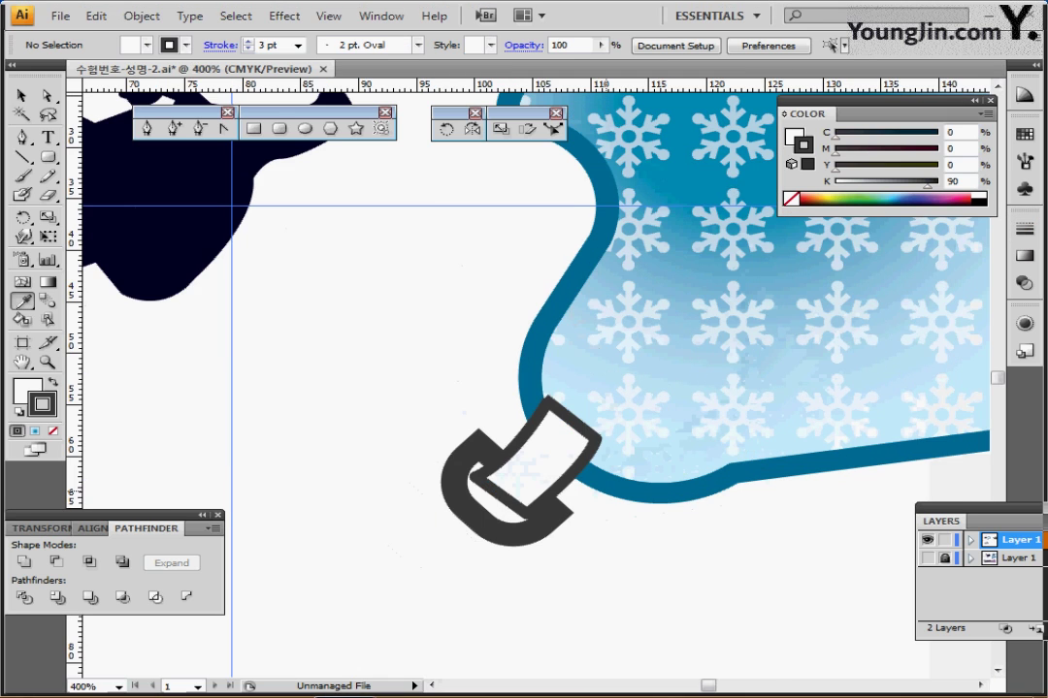
{"action": "left_click_drag", "start_coordinate": [455, 383], "coordinate": [618, 488]}
{"action": "key", "text": "ctrl+y"}
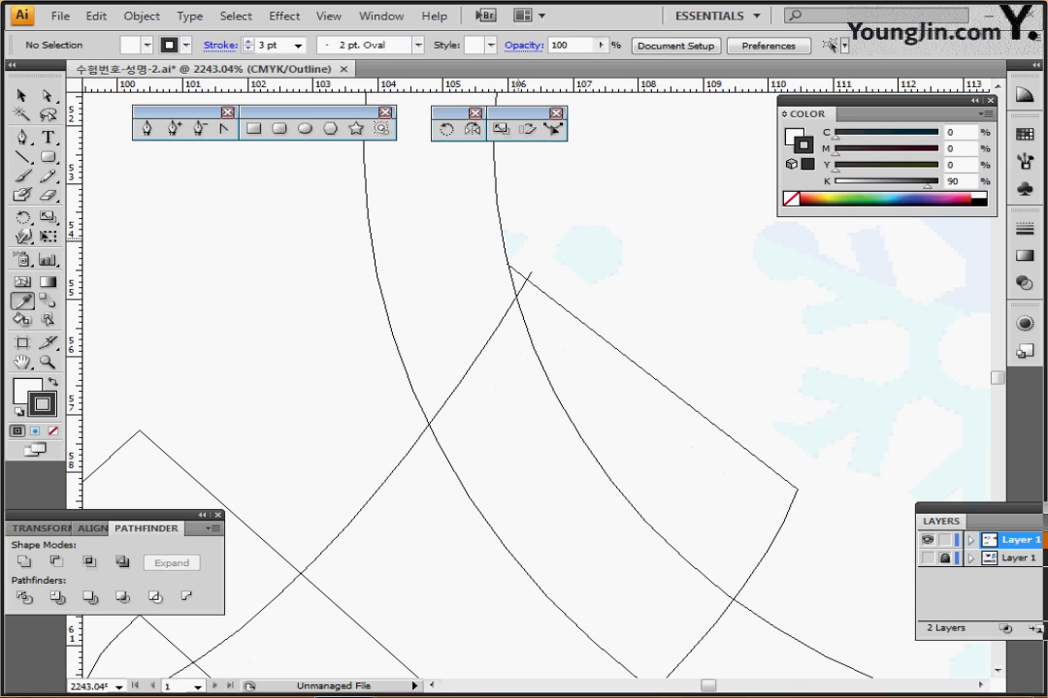
{"action": "left_click", "coordinate": [531, 272]}
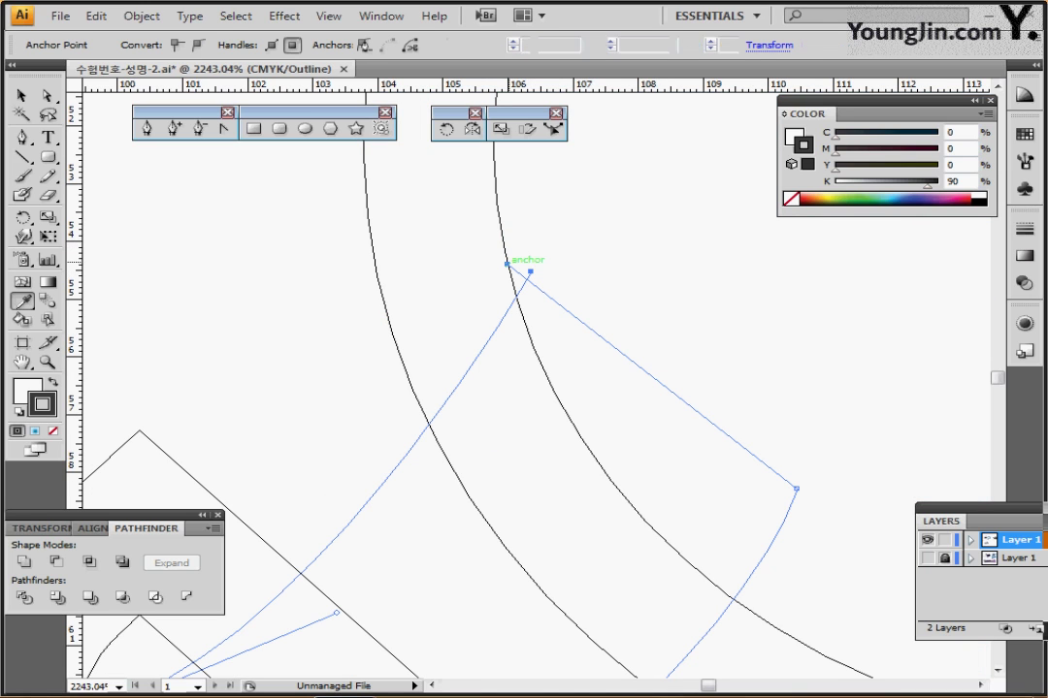
{"action": "right_click", "coordinate": [547, 276]}
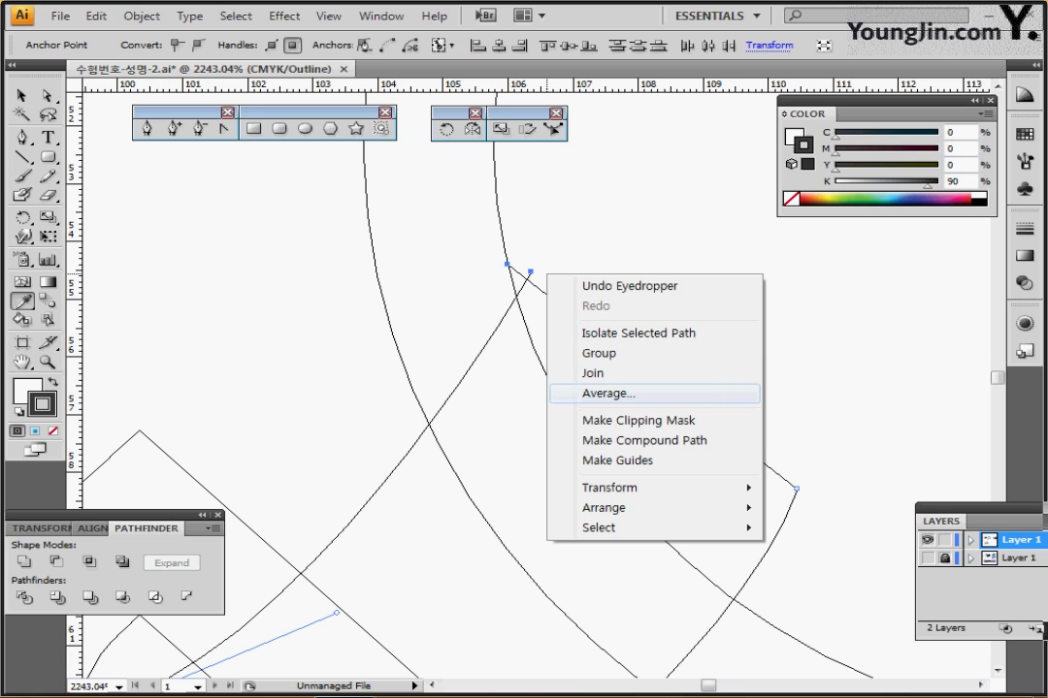
{"action": "left_click", "coordinate": [608, 392]}
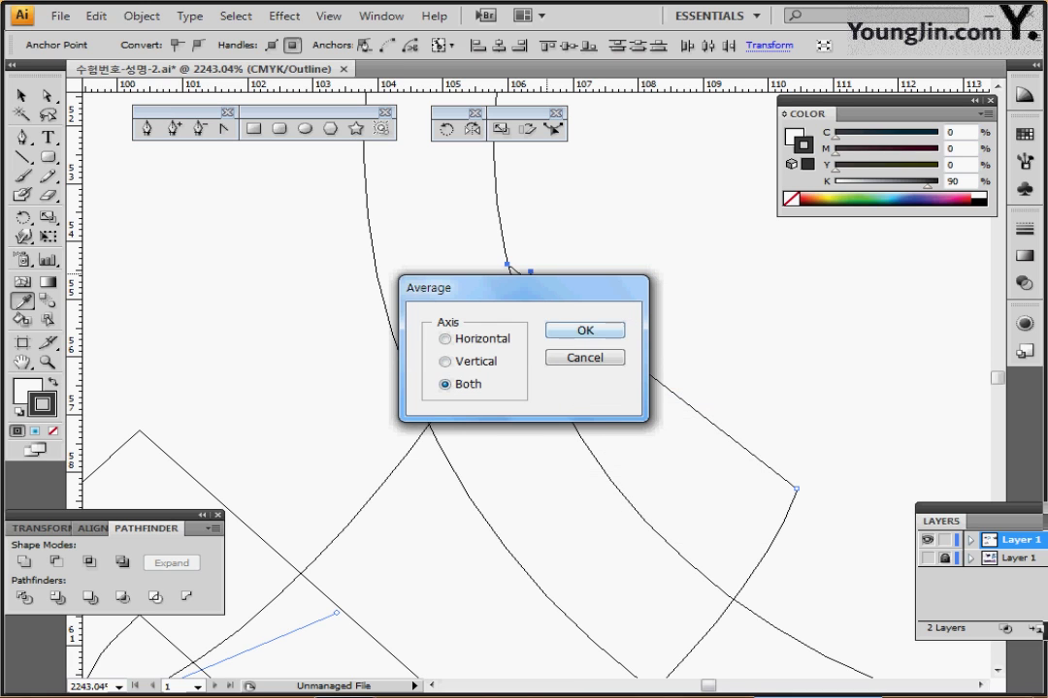
{"action": "key", "text": "Return"}
- Join the two coinciding endpoints into a closed strap path and return to Preview mode
{"action": "right_click", "coordinate": [579, 249]}
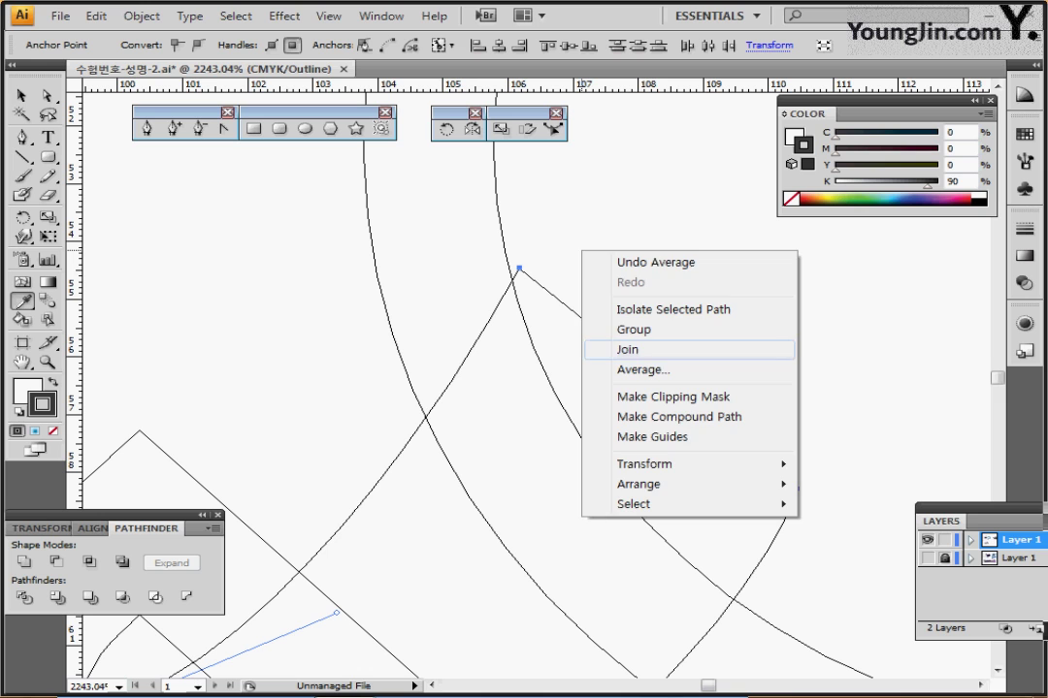
{"action": "left_click", "coordinate": [613, 348]}
{"action": "key", "text": "Return"}
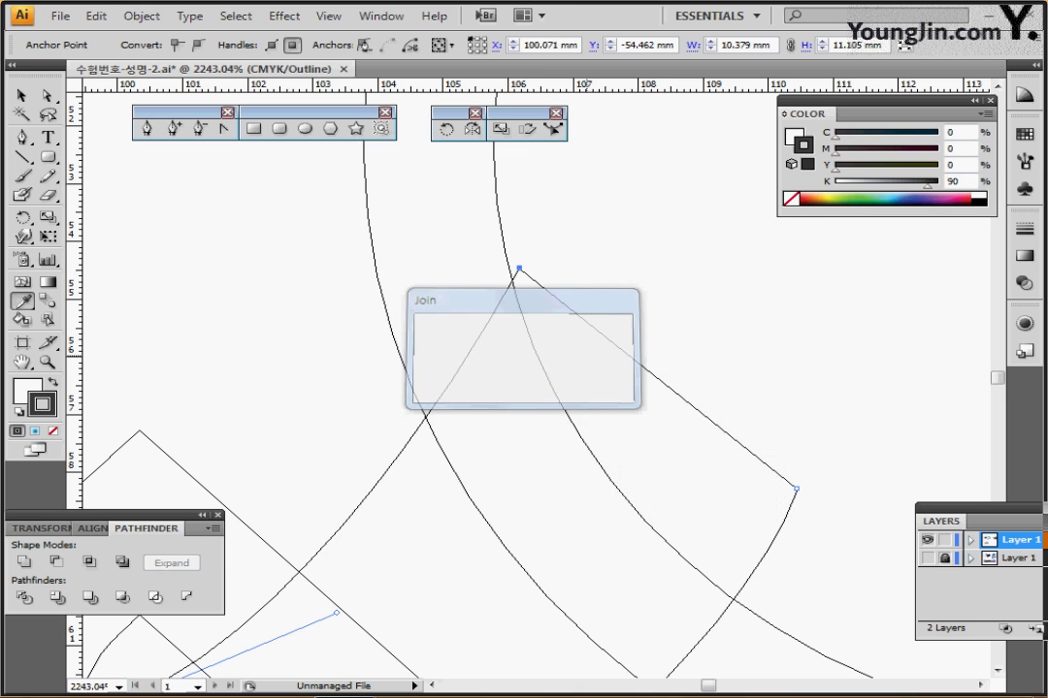
{"action": "key", "text": "ctrl+minus"}
{"action": "key", "text": "ctrl+minus"}
{"action": "key", "text": "ctrl+minus"}
{"action": "key", "text": "ctrl+minus"}
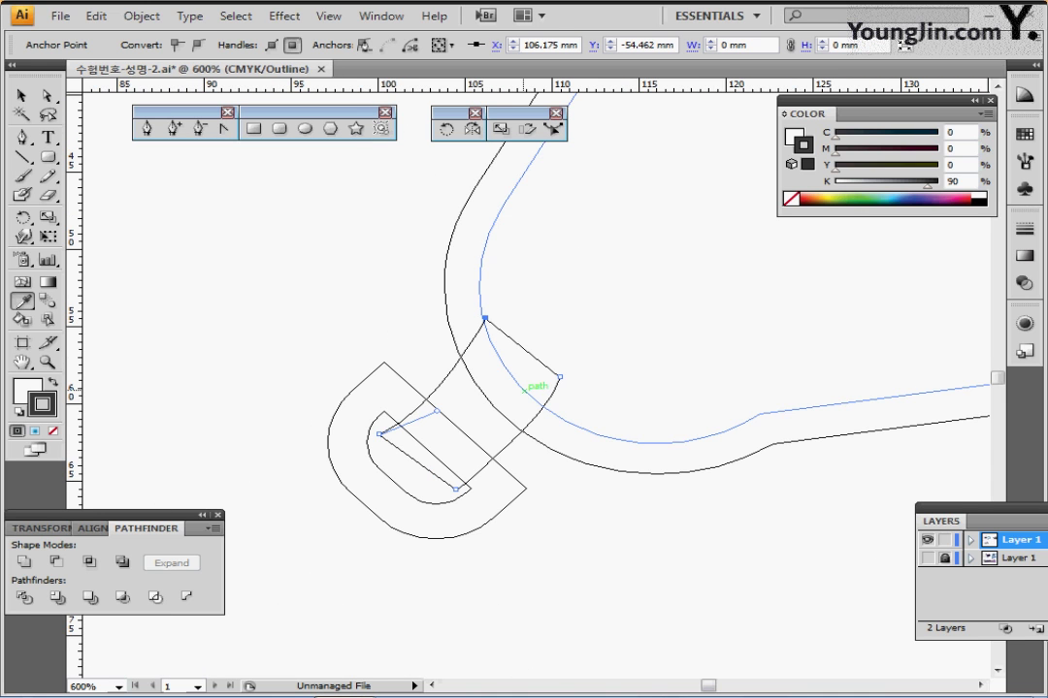
{"action": "key", "text": "ctrl+y"}
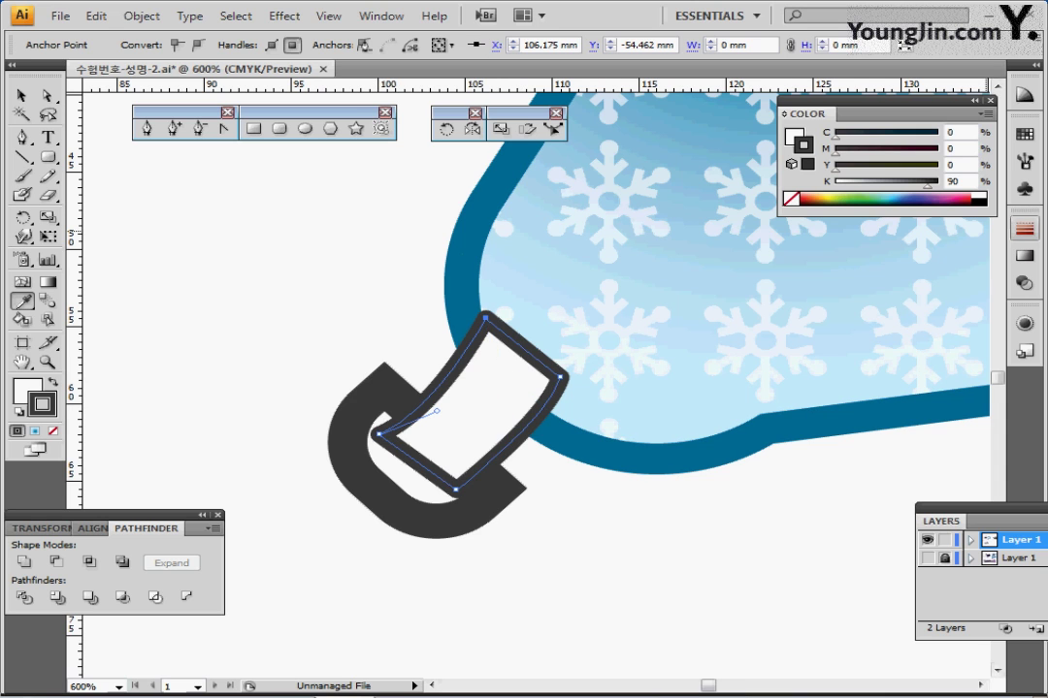
- Create an inner copy of the closed strap outline with Offset Path at -1 mm and miter joins
{"action": "left_click", "coordinate": [1024, 229]}
{"action": "left_click", "coordinate": [1024, 229]}
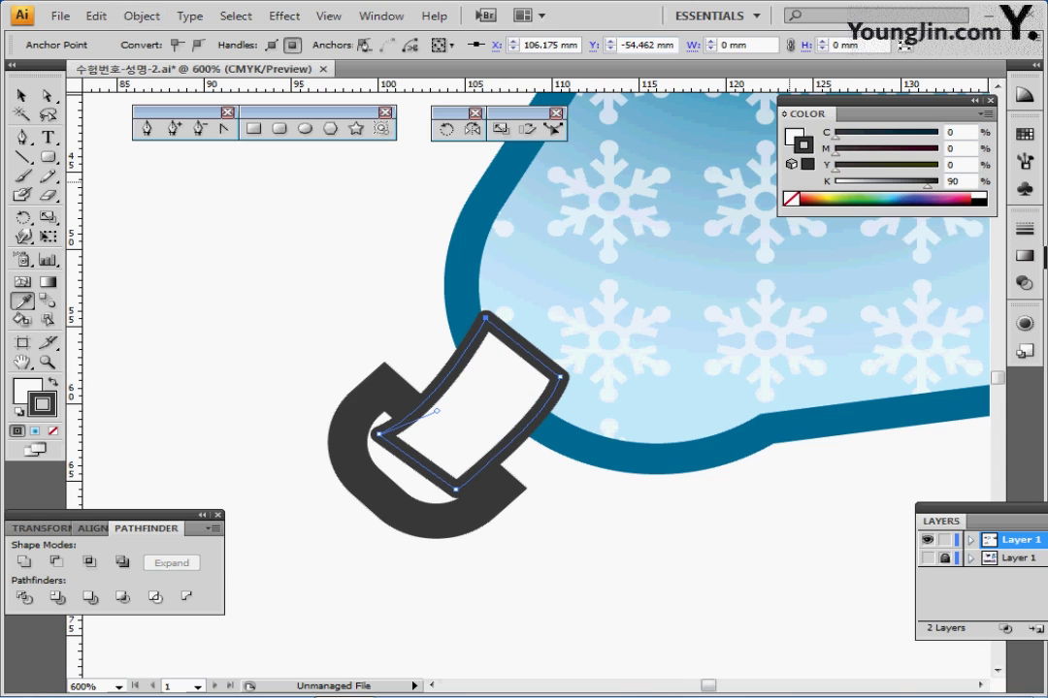
{"action": "left_click", "coordinate": [96, 15]}
{"action": "left_click", "coordinate": [142, 15]}
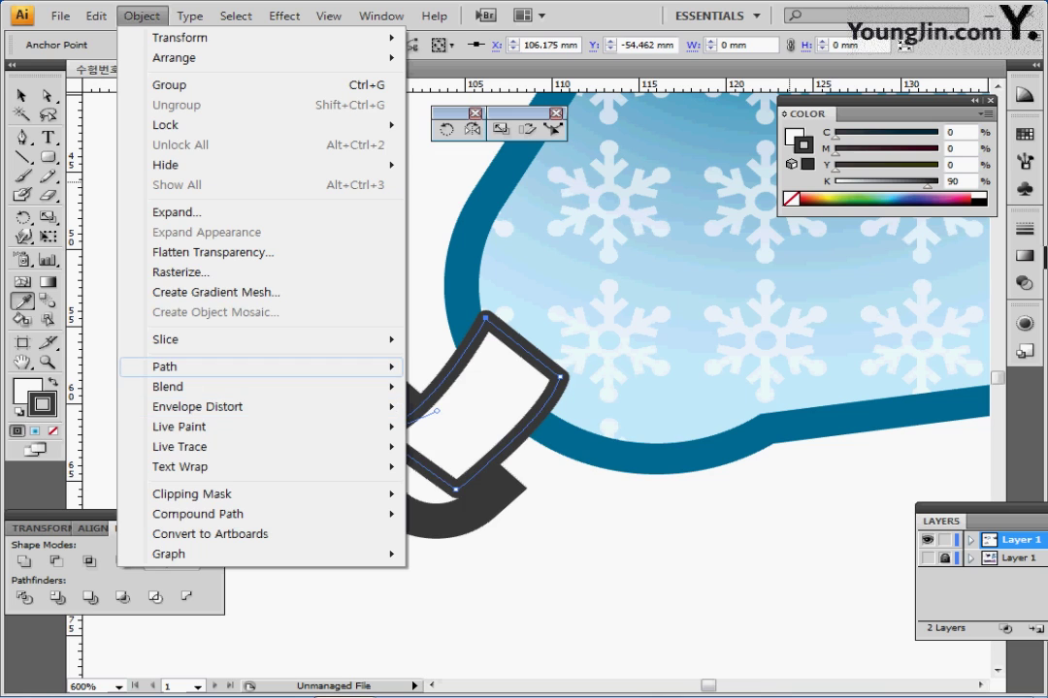
{"action": "mouse_move", "coordinate": [369, 366]}
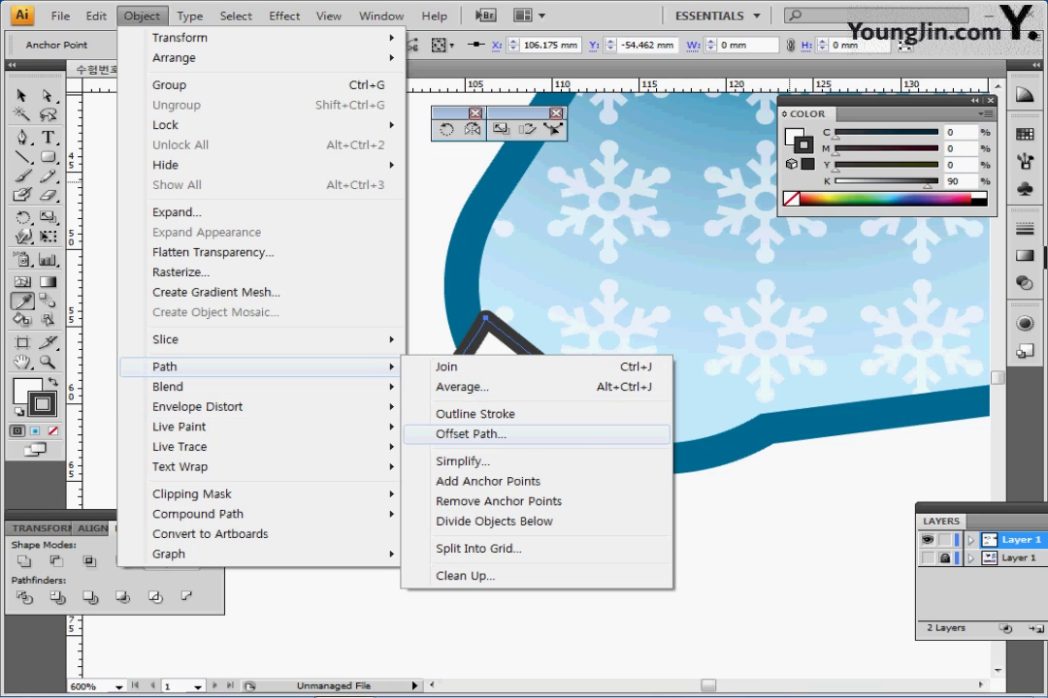
{"action": "left_click", "coordinate": [470, 434]}
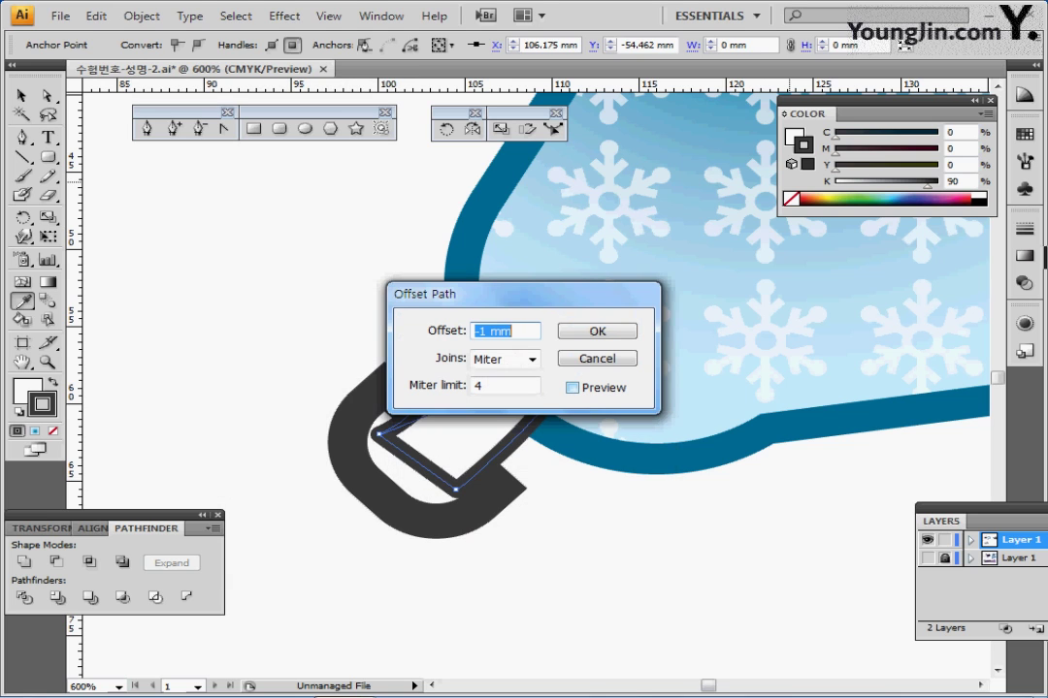
{"action": "key", "text": "Return"}
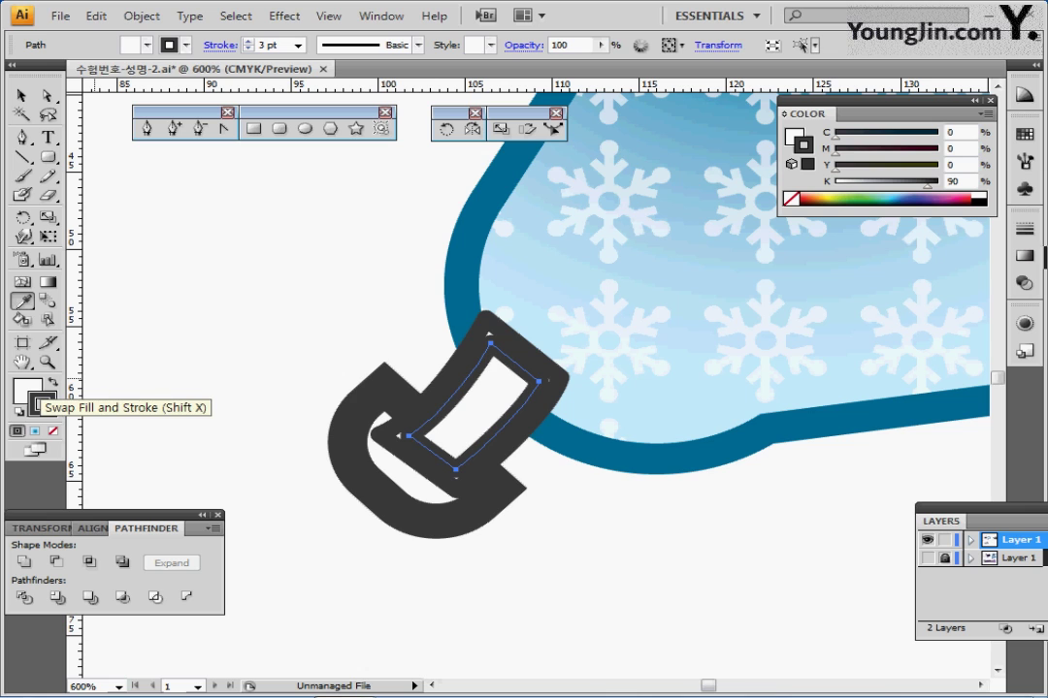
- Turn the inner strap outline into a stitch line with a 1 pt stroke and 2 pt dashes
{"action": "left_click", "coordinate": [42, 403]}
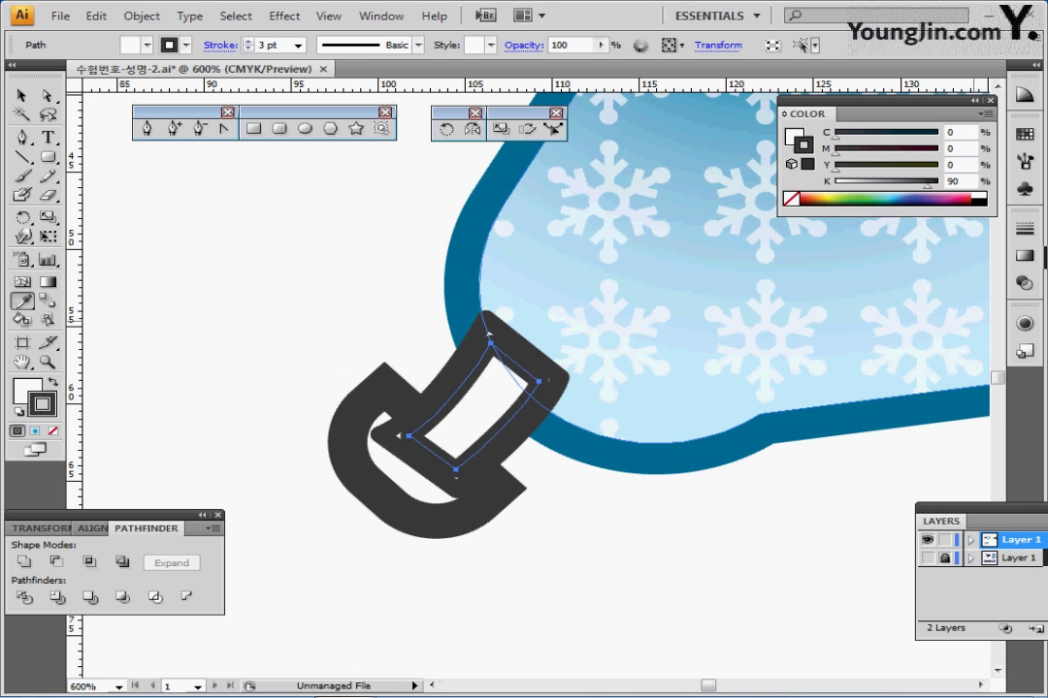
{"action": "left_click", "coordinate": [1023, 229]}
{"action": "left_click", "coordinate": [860, 248]}
{"action": "left_click", "coordinate": [861, 248]}
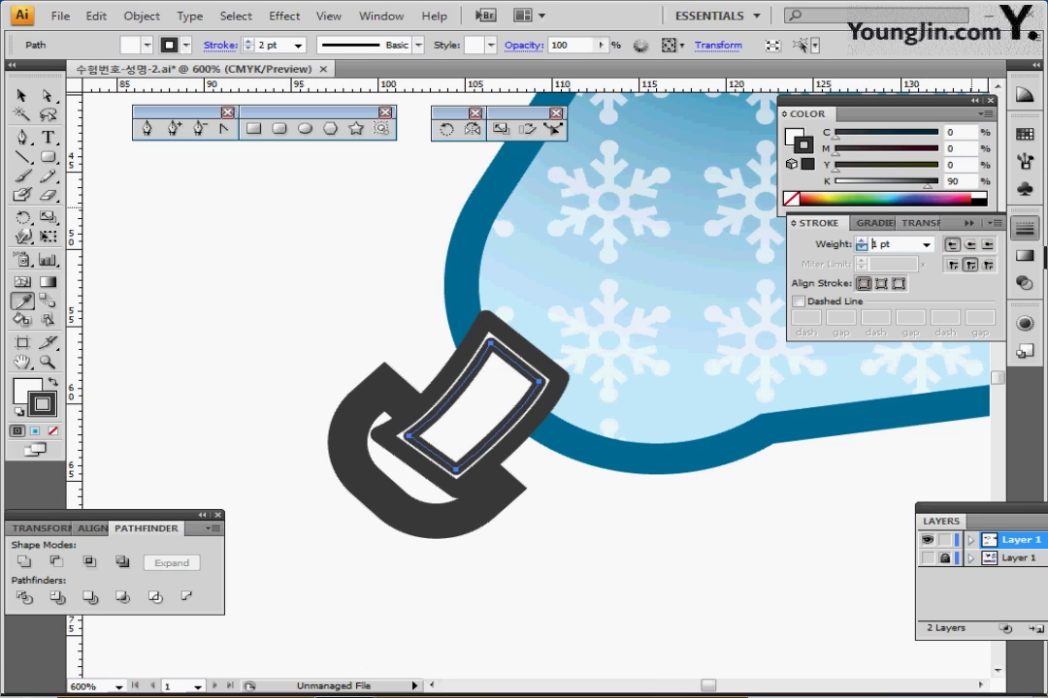
{"action": "left_click", "coordinate": [860, 248]}
{"action": "left_click", "coordinate": [798, 301]}
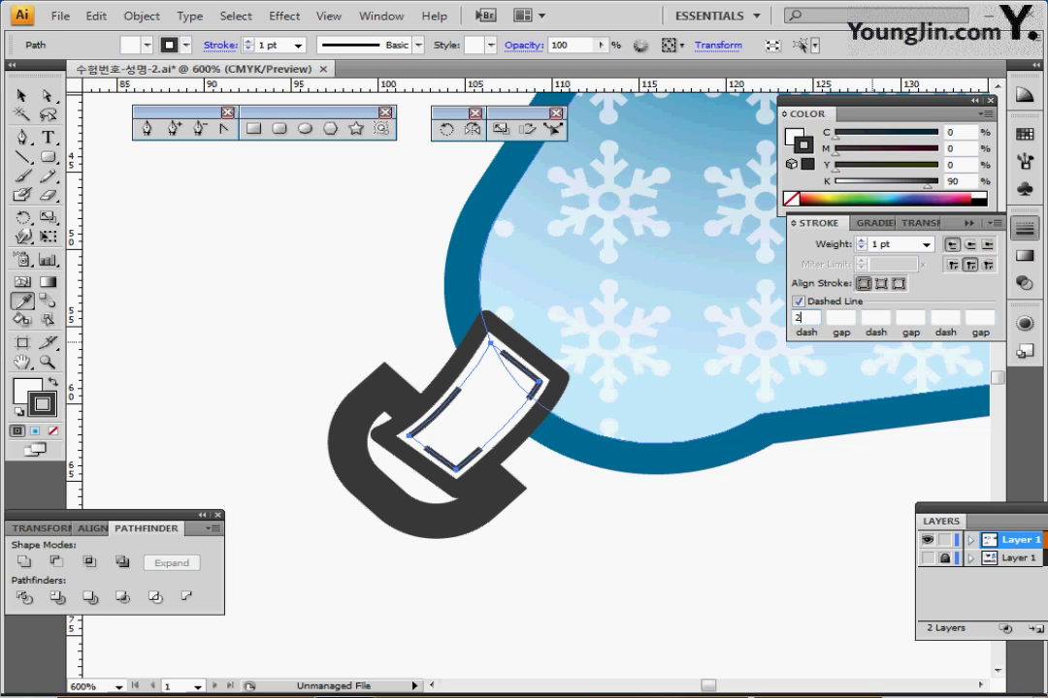
{"action": "type", "text": "2"}
{"action": "key", "text": "Return"}
- Select the buckle, strap and stitch line, send them behind the helmet, and deselect everything
{"action": "key", "text": "ctrl+minus"}
{"action": "key", "text": "ctrl+minus"}
{"action": "key", "text": "ctrl+minus"}
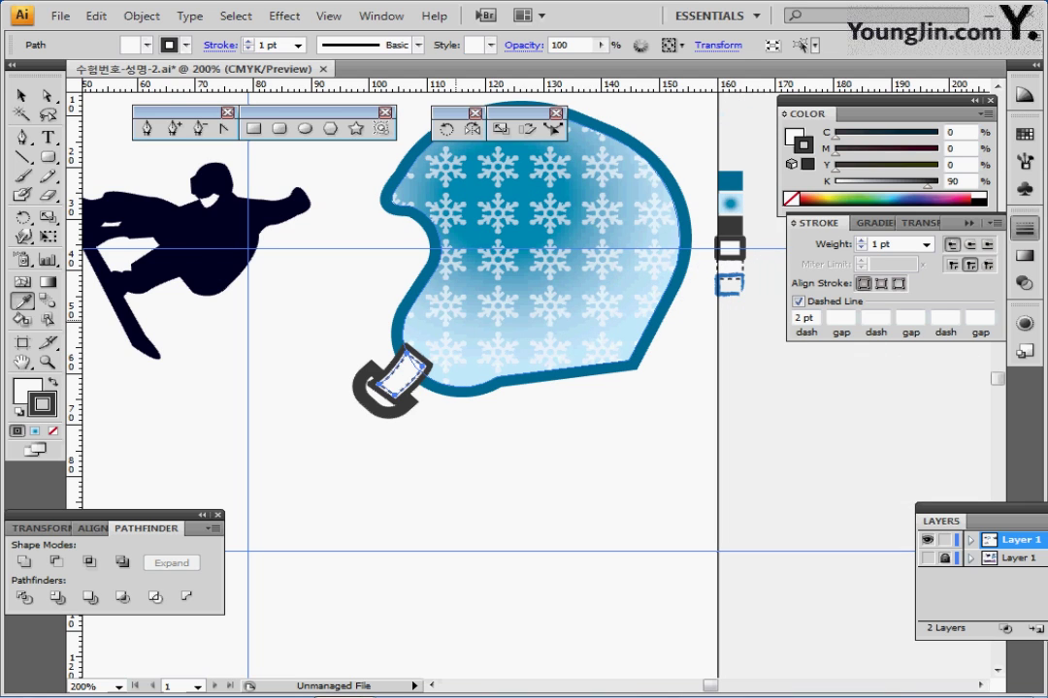
{"action": "key", "text": "v"}
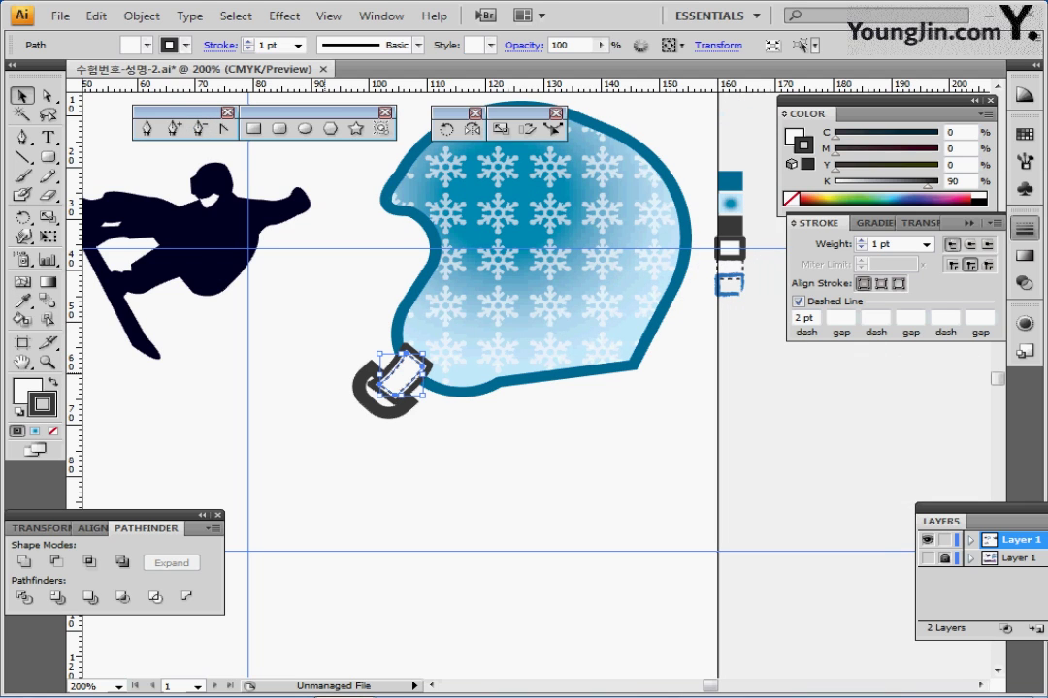
{"action": "left_click_drag", "start_coordinate": [323, 435], "coordinate": [412, 382]}
{"action": "key", "text": "ctrl+shift+["}
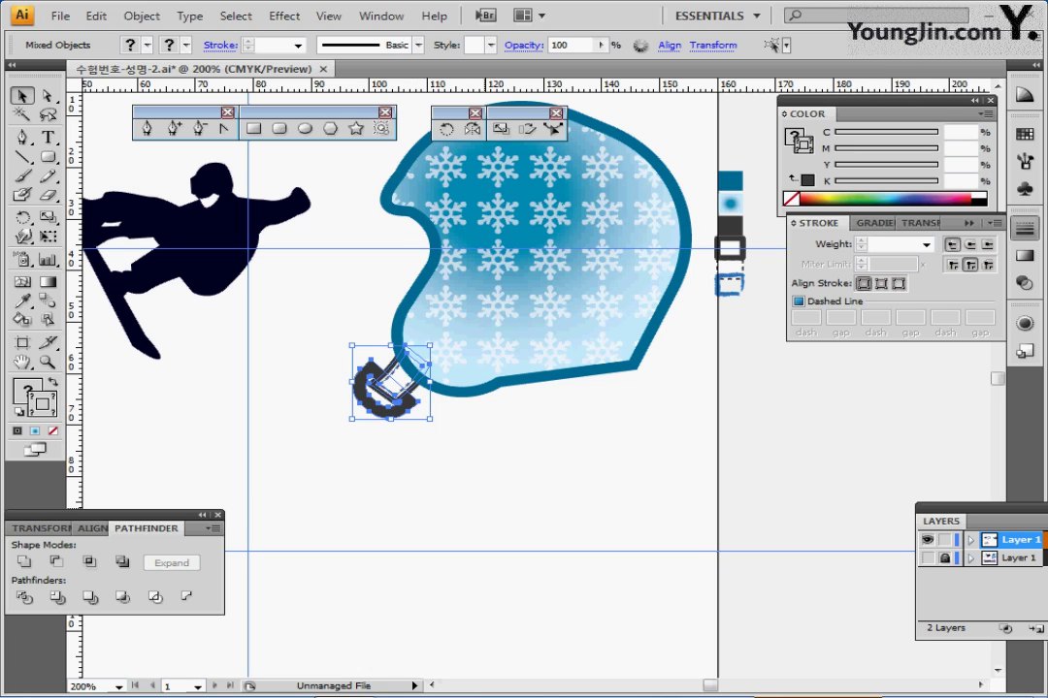
{"action": "key", "text": "ctrl+shift+a"}
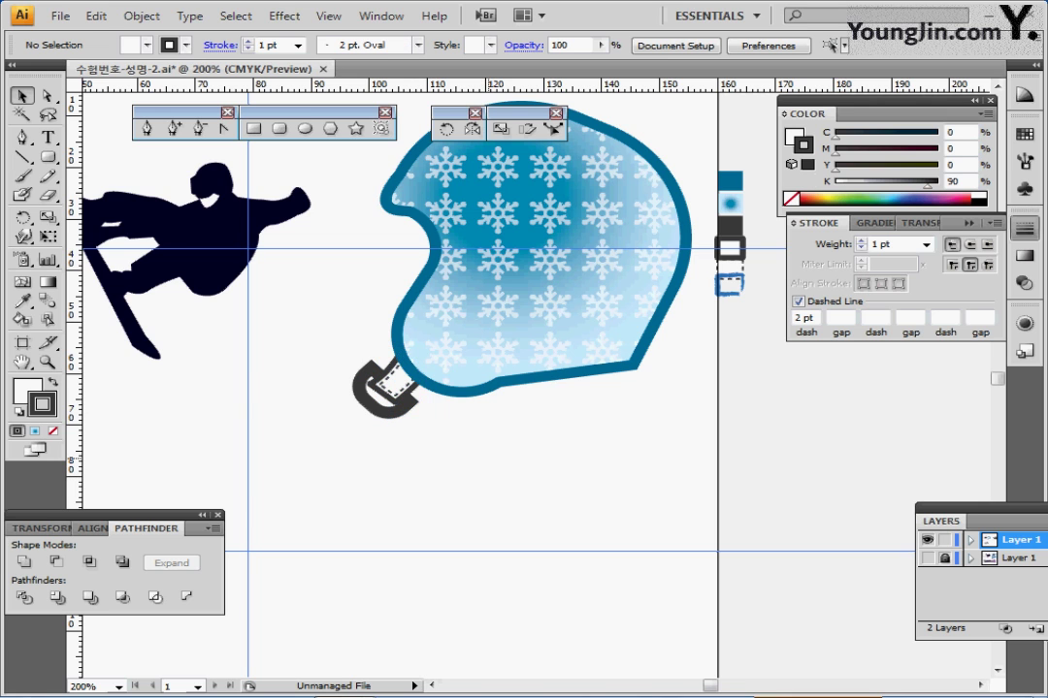
- Make a copy of the snowboarder silhouette scaled uniformly to 40%
{"action": "key", "text": "ctrl+minus"}
{"action": "left_click_drag", "start_coordinate": [431, 306], "coordinate": [429, 289]}
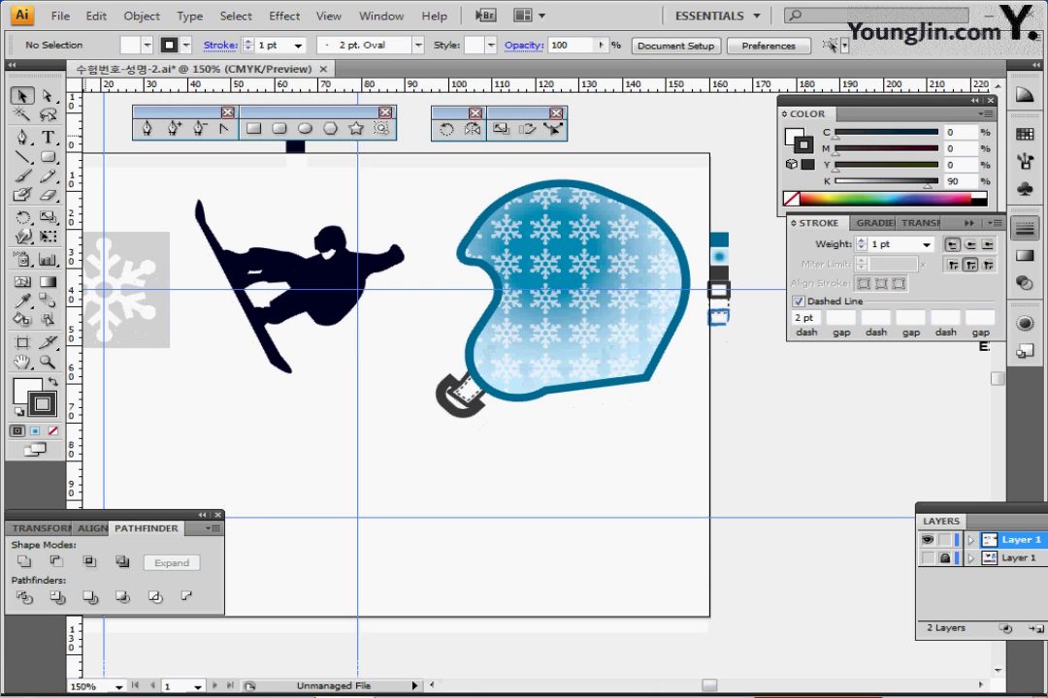
{"action": "left_click_drag", "start_coordinate": [271, 223], "coordinate": [325, 335]}
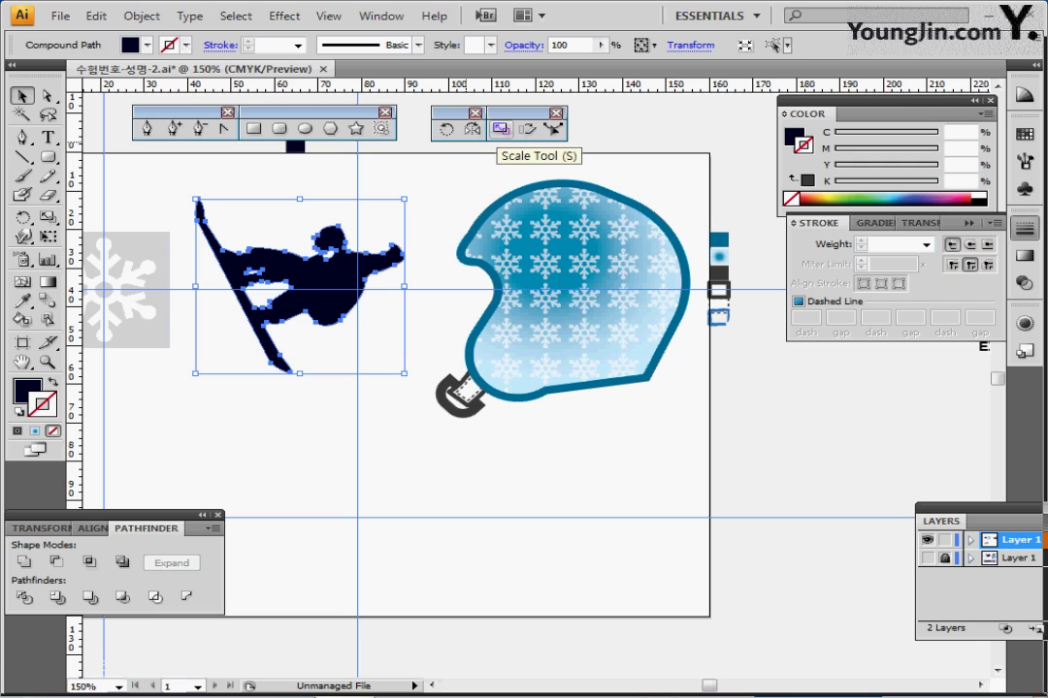
{"action": "double_click", "coordinate": [500, 128]}
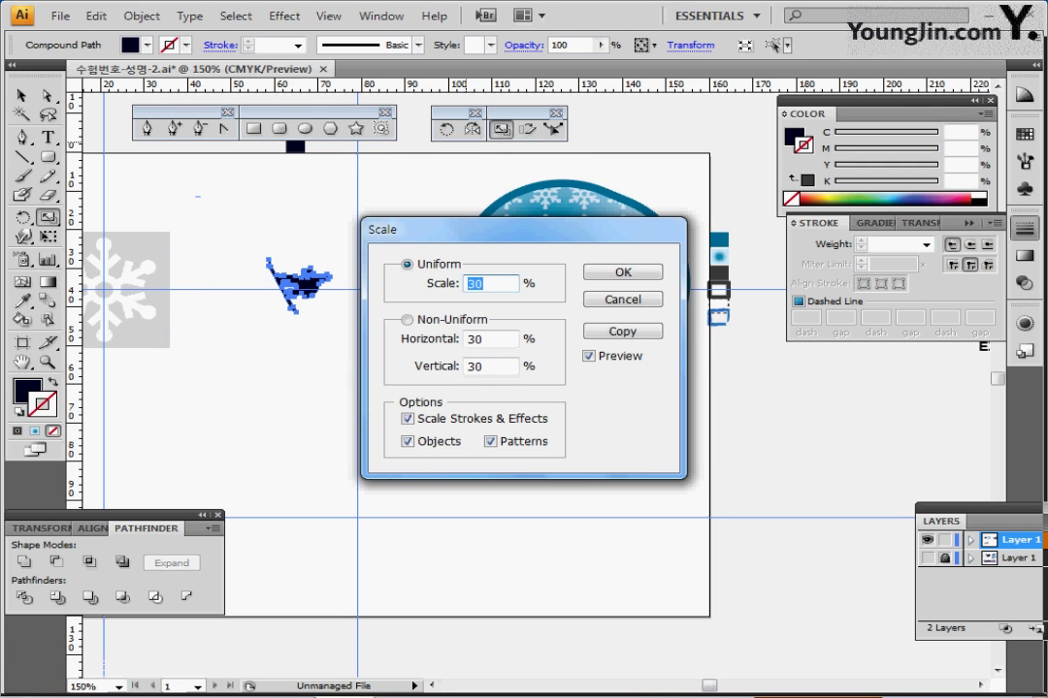
{"action": "type", "text": "40"}
{"action": "left_click_drag", "start_coordinate": [524, 230], "coordinate": [679, 242]}
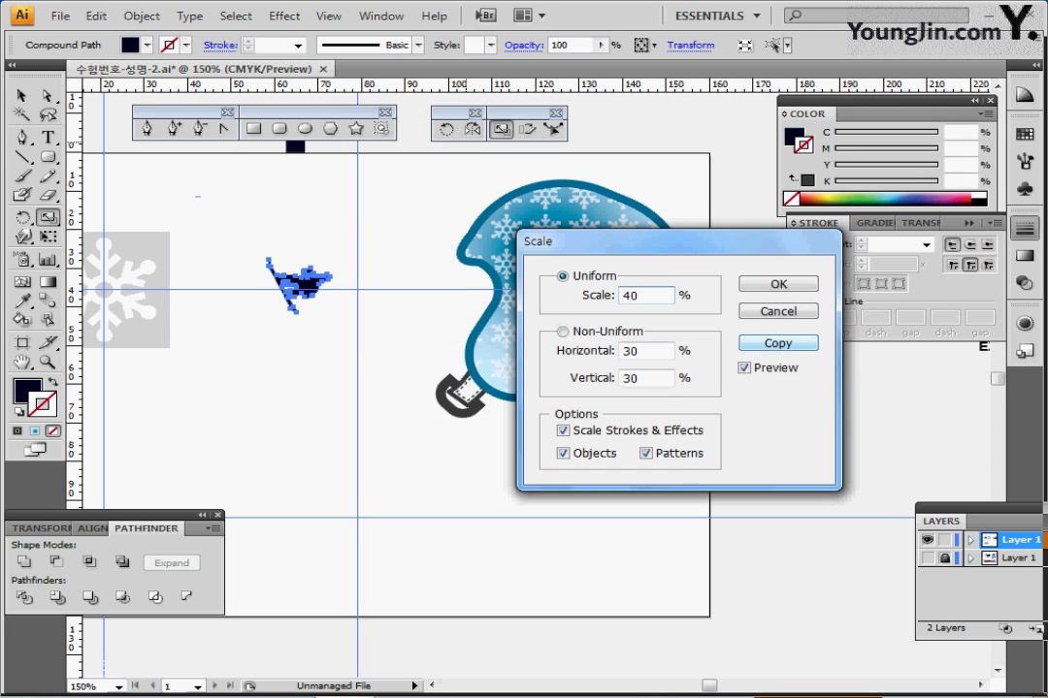
{"action": "key", "text": "Tab"}
{"action": "left_click", "coordinate": [777, 342]}
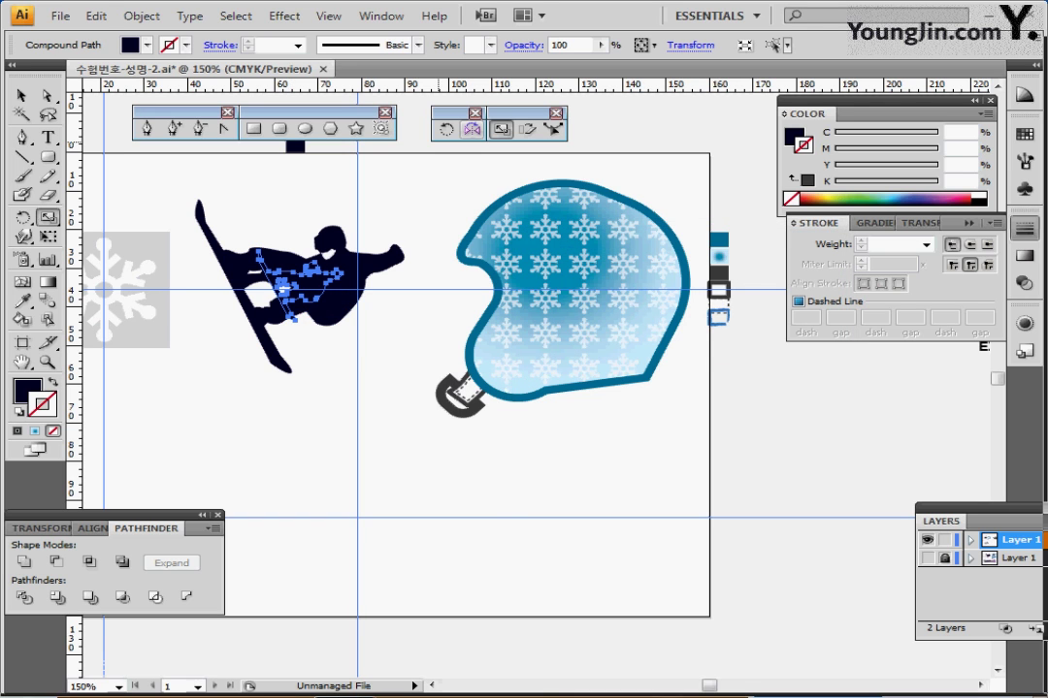
- Reflect the small snowboarder copy across an axis at -100°
{"action": "double_click", "coordinate": [471, 129]}
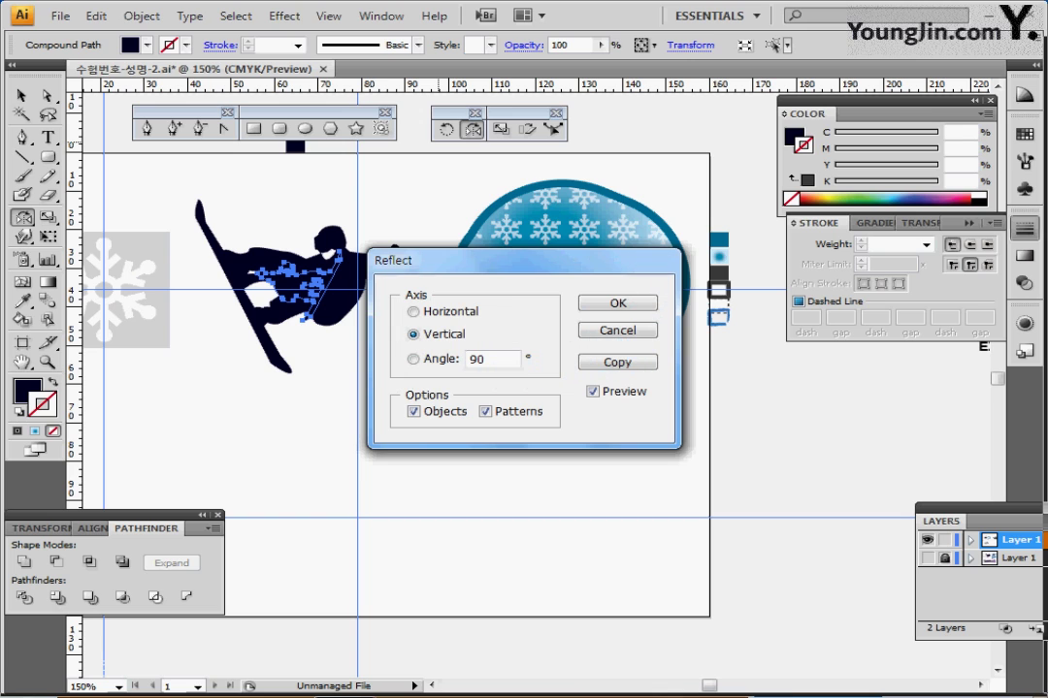
{"action": "key", "text": "Tab"}
{"action": "key", "text": "shift+Tab"}
{"action": "type", "text": "-100"}
{"action": "key", "text": "Return"}
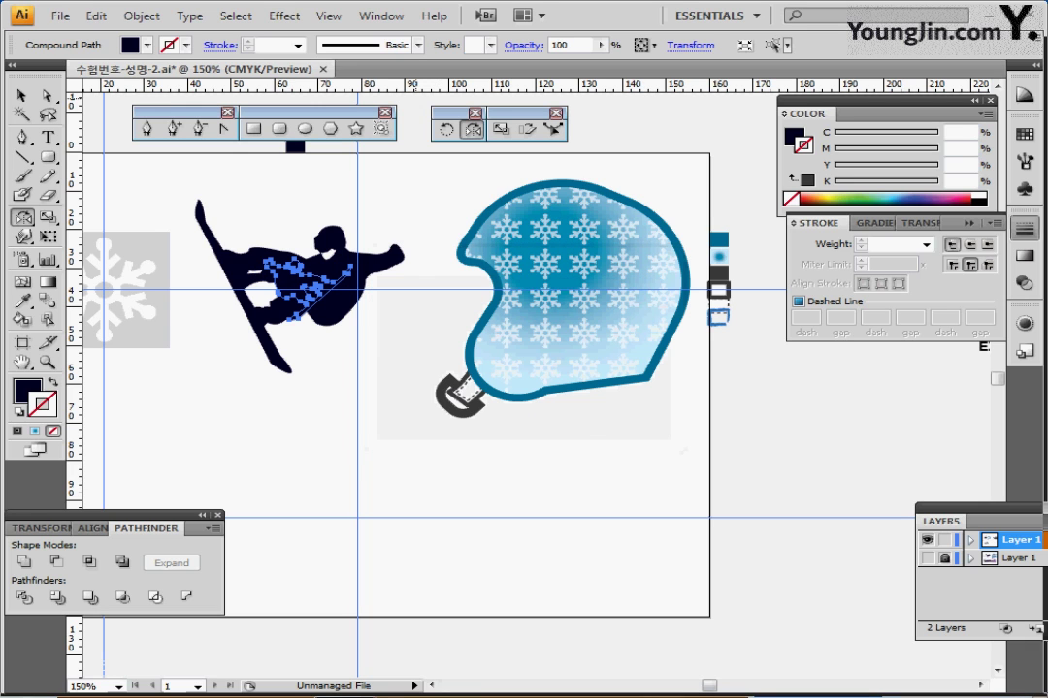
- Place the reflected snowboarder copy on the upper part of the helmet and deselect it
{"action": "left_click_drag", "start_coordinate": [309, 288], "coordinate": [587, 246]}
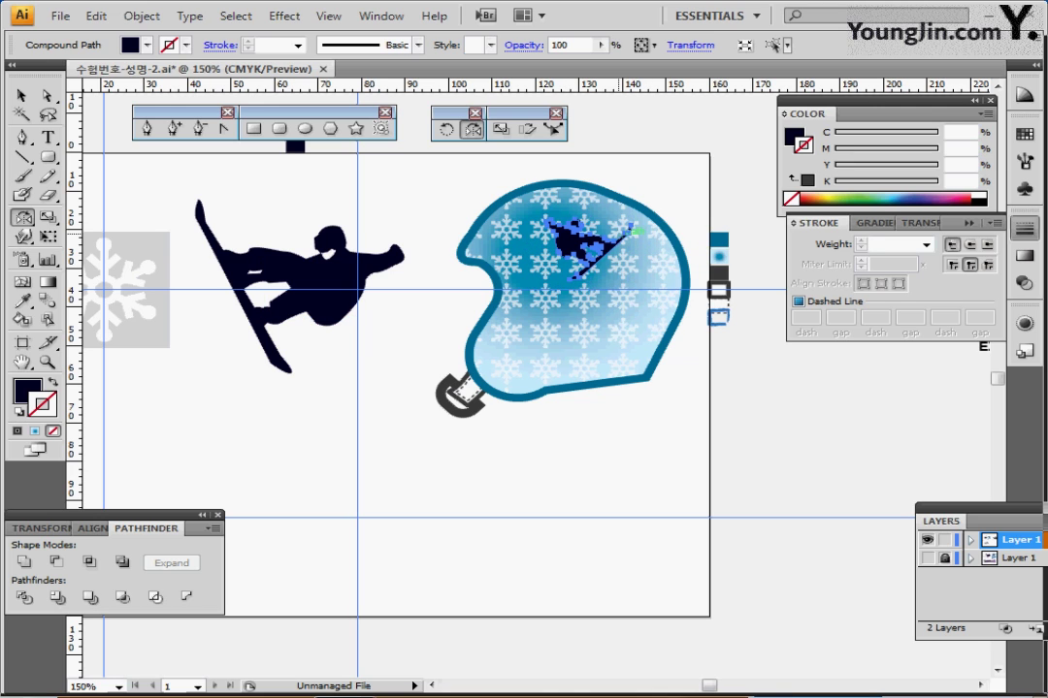
{"action": "mouse_move", "coordinate": [580, 209]}
{"action": "left_mouse_down"}
{"action": "mouse_move", "coordinate": [582, 226]}
{"action": "mouse_move", "coordinate": [585, 217]}
{"action": "left_mouse_up"}
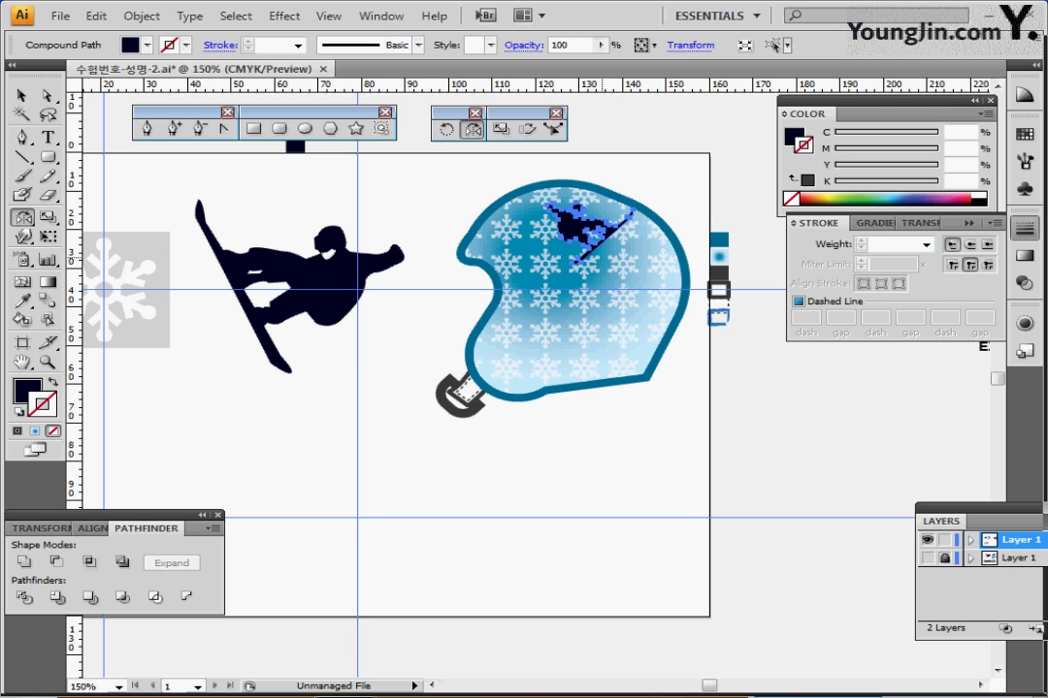
{"action": "left_click_drag", "start_coordinate": [582, 238], "coordinate": [556, 234]}
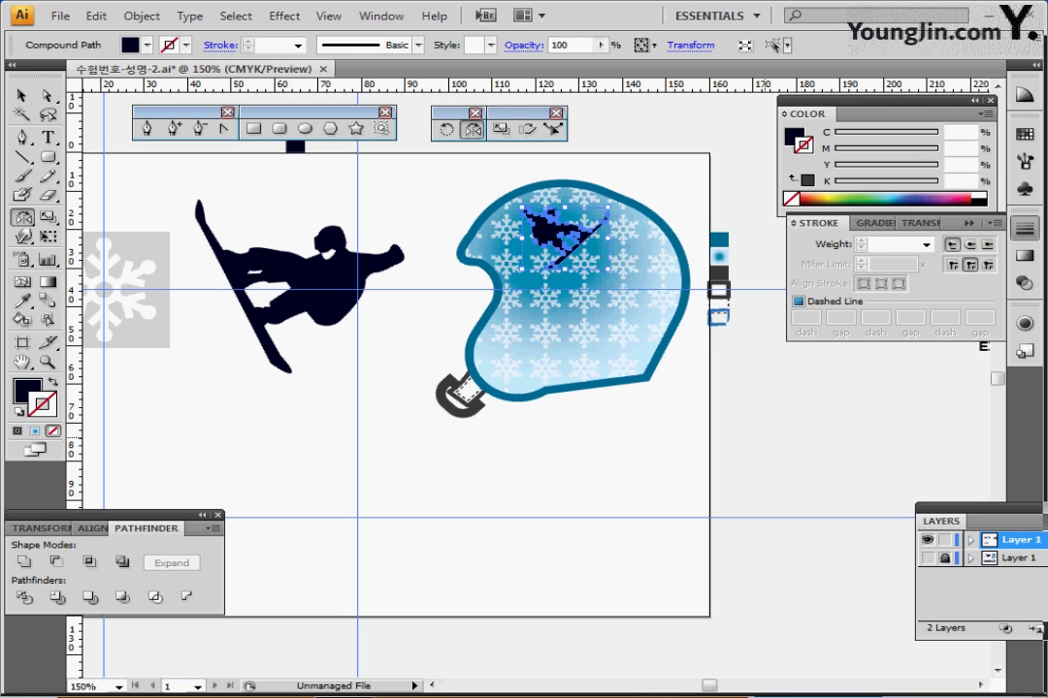
{"action": "key", "text": "ctrl+shift+a"}
- Place the black EXTREME SPORTS text from outside the artboard across the lower part of the helmet and deselect it
{"action": "left_click_drag", "start_coordinate": [770, 372], "coordinate": [641, 399]}
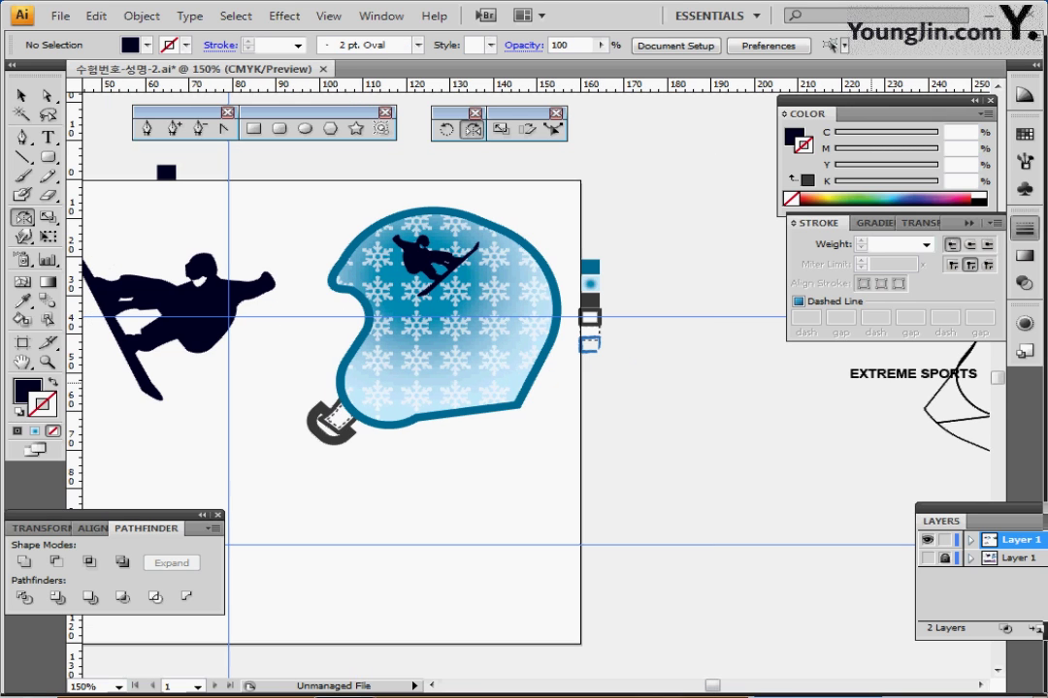
{"action": "left_click_drag", "start_coordinate": [872, 374], "coordinate": [416, 368]}
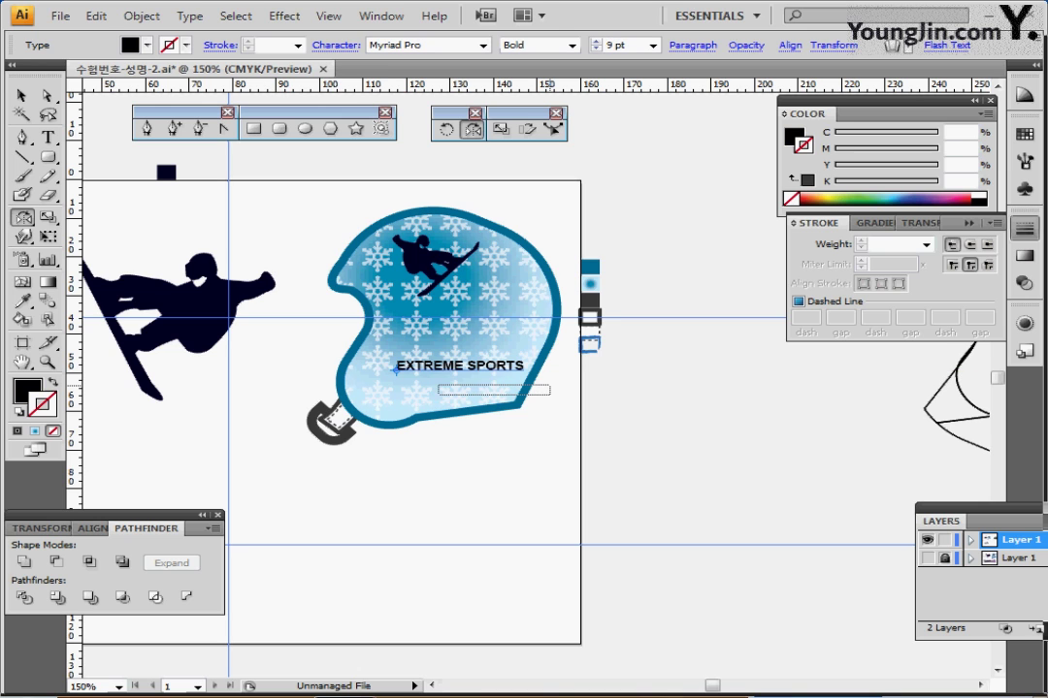
{"action": "left_click_drag", "start_coordinate": [490, 395], "coordinate": [475, 377]}
{"action": "double_click", "coordinate": [520, 459]}
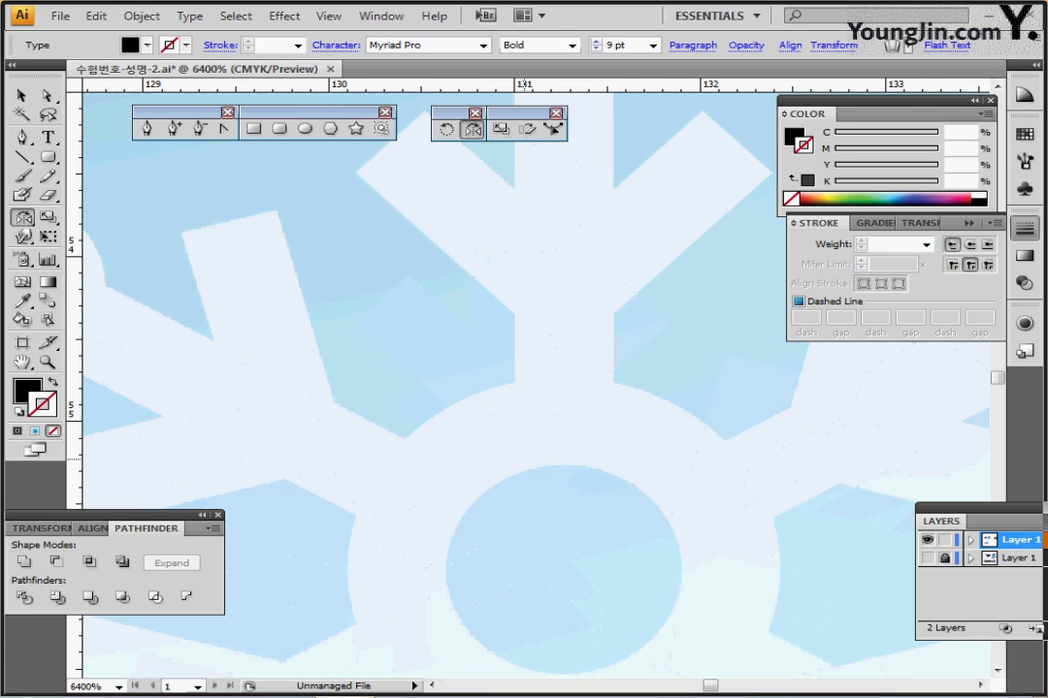
{"action": "key", "text": "ctrl+minus"}
{"action": "key", "text": "ctrl+minus"}
{"action": "key", "text": "ctrl+minus"}
{"action": "key", "text": "ctrl+minus"}
{"action": "key", "text": "ctrl+minus"}
{"action": "key", "text": "ctrl+minus"}
{"action": "key", "text": "ctrl+minus"}
{"action": "key", "text": "ctrl+minus"}
{"action": "key", "text": "ctrl+minus"}
{"action": "key", "text": "ctrl+minus"}
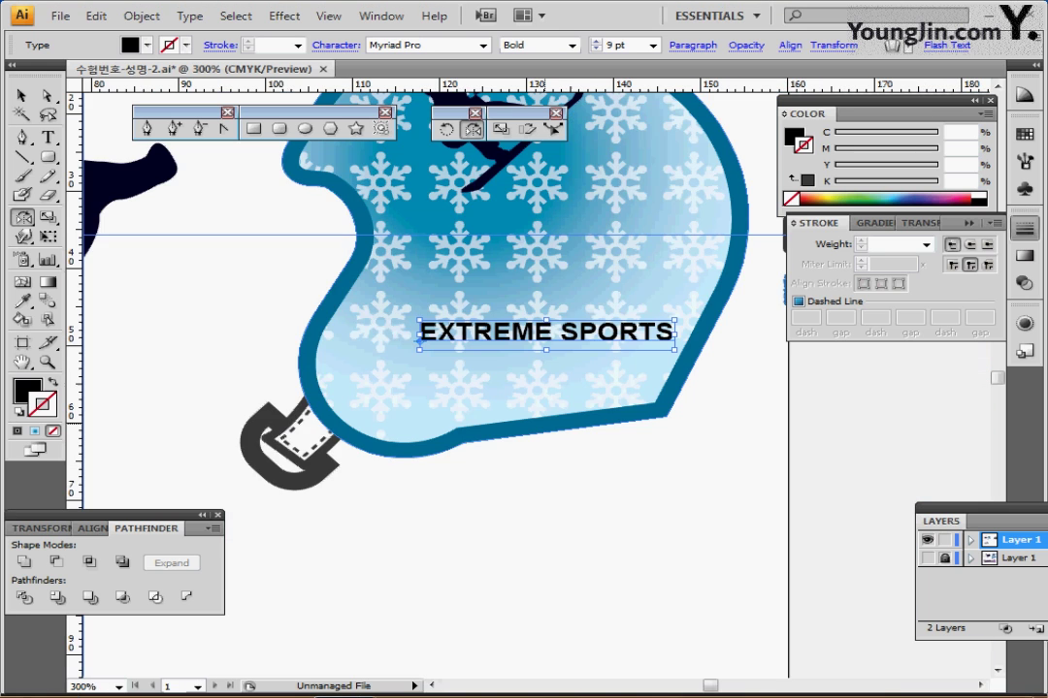
{"action": "key", "text": "ctrl+minus"}
{"action": "left_click_drag", "start_coordinate": [529, 358], "coordinate": [598, 354]}
{"action": "left_click", "coordinate": [652, 456], "text": "ctrl"}
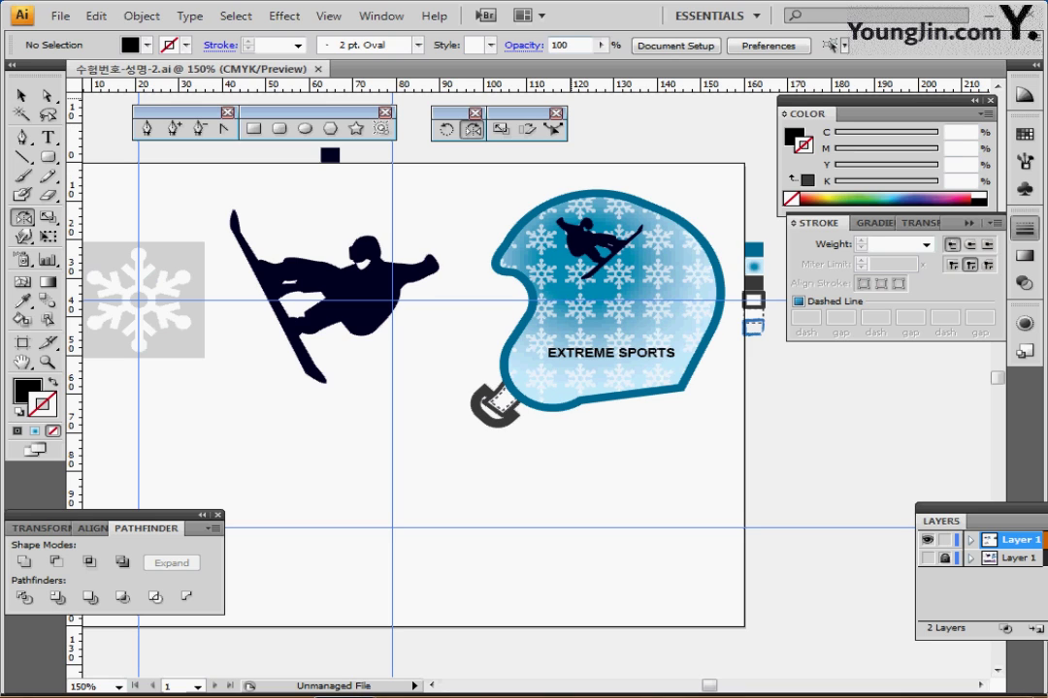
- Load the Artistic_ChalkCharcoalPencil brush library, pick a brush from it and close the library
{"action": "left_click", "coordinate": [418, 44]}
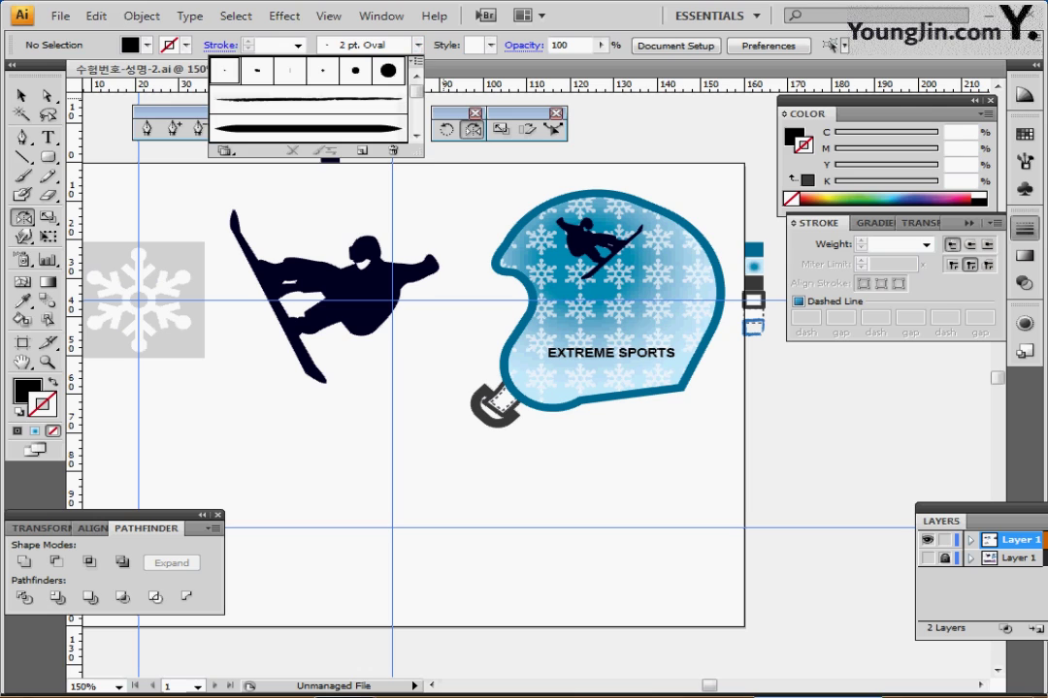
{"action": "left_click", "coordinate": [225, 150]}
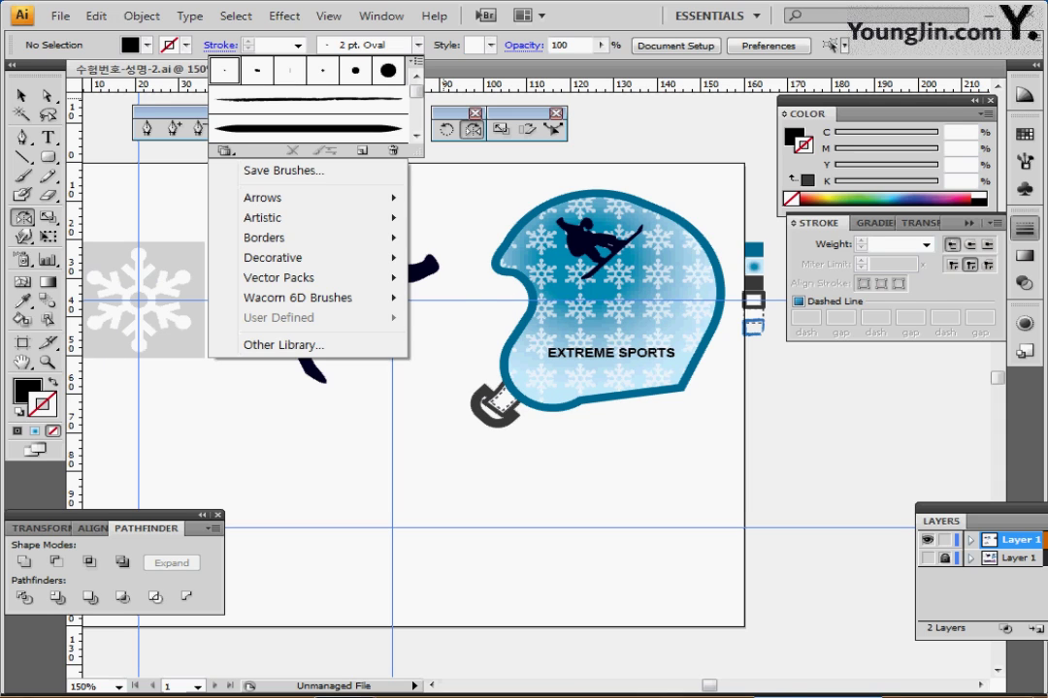
{"action": "mouse_move", "coordinate": [281, 217]}
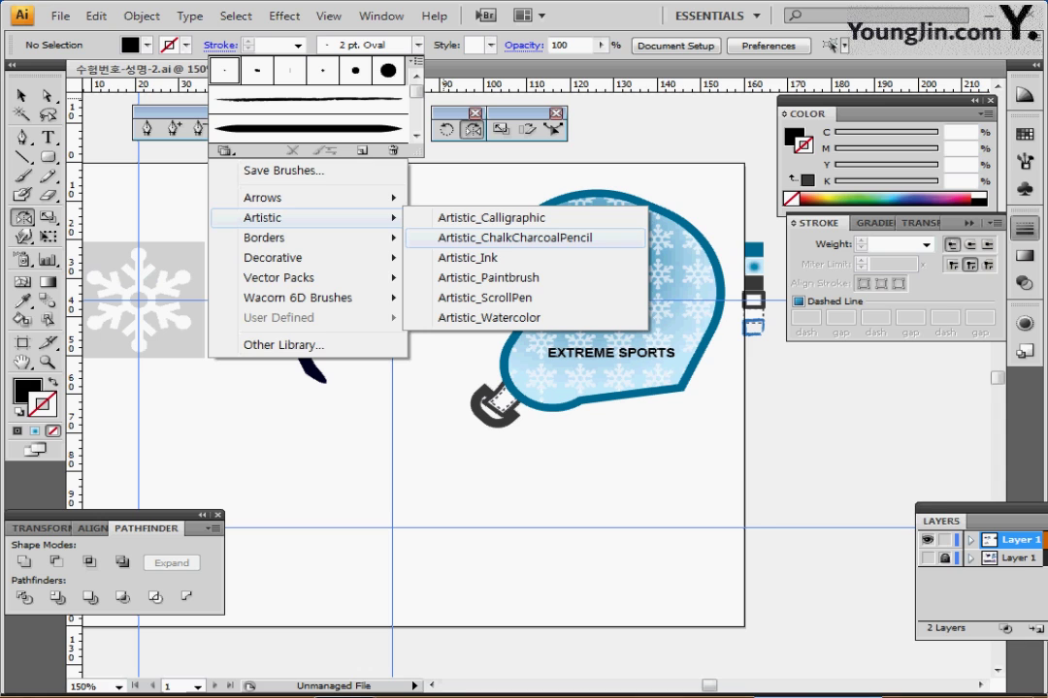
{"action": "left_click", "coordinate": [514, 238]}
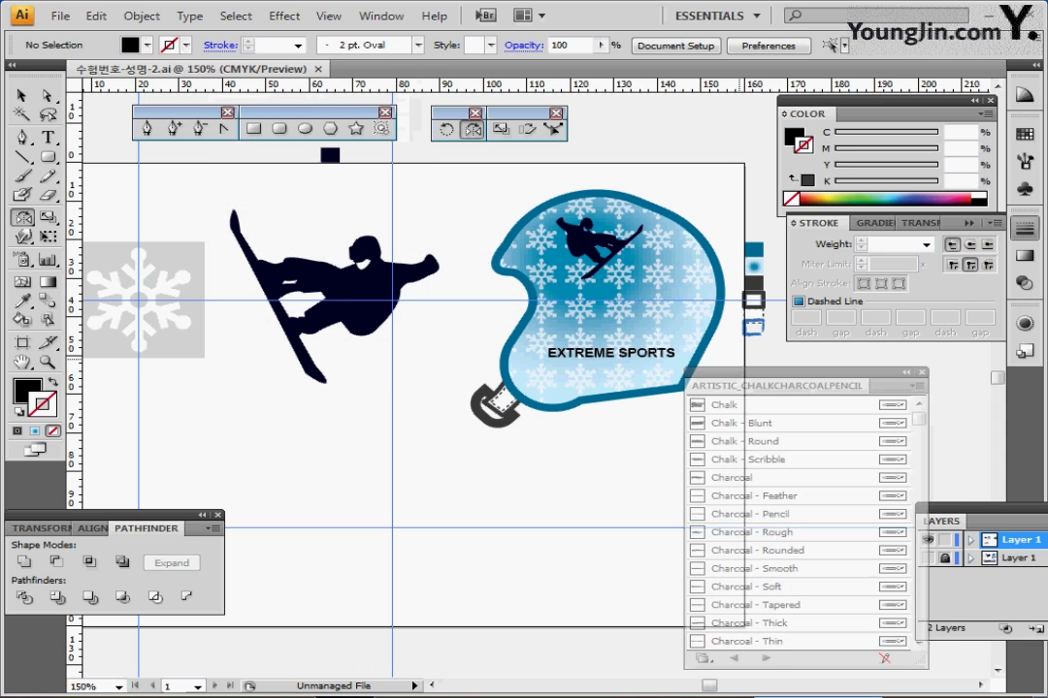
{"action": "left_click_drag", "start_coordinate": [766, 385], "coordinate": [650, 357]}
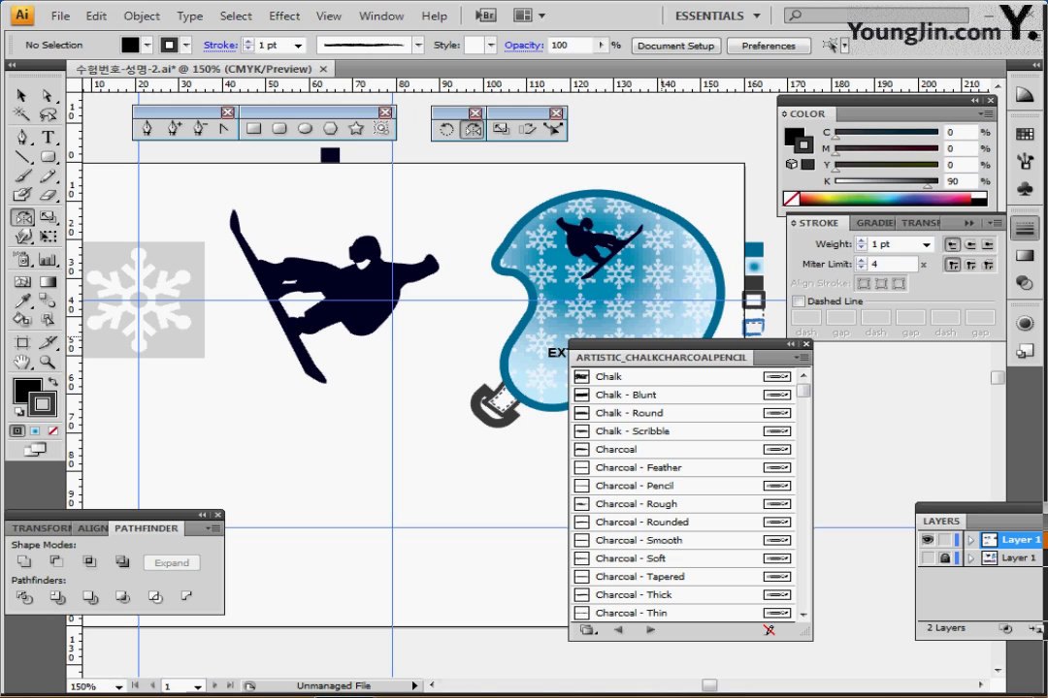
{"action": "left_click", "coordinate": [805, 344]}
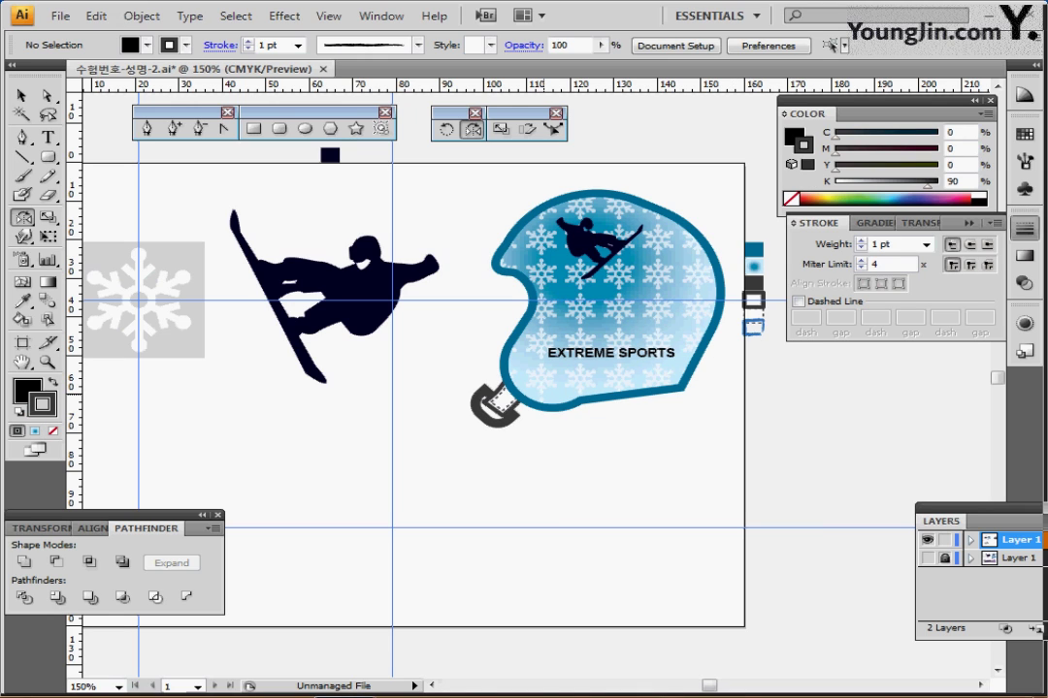
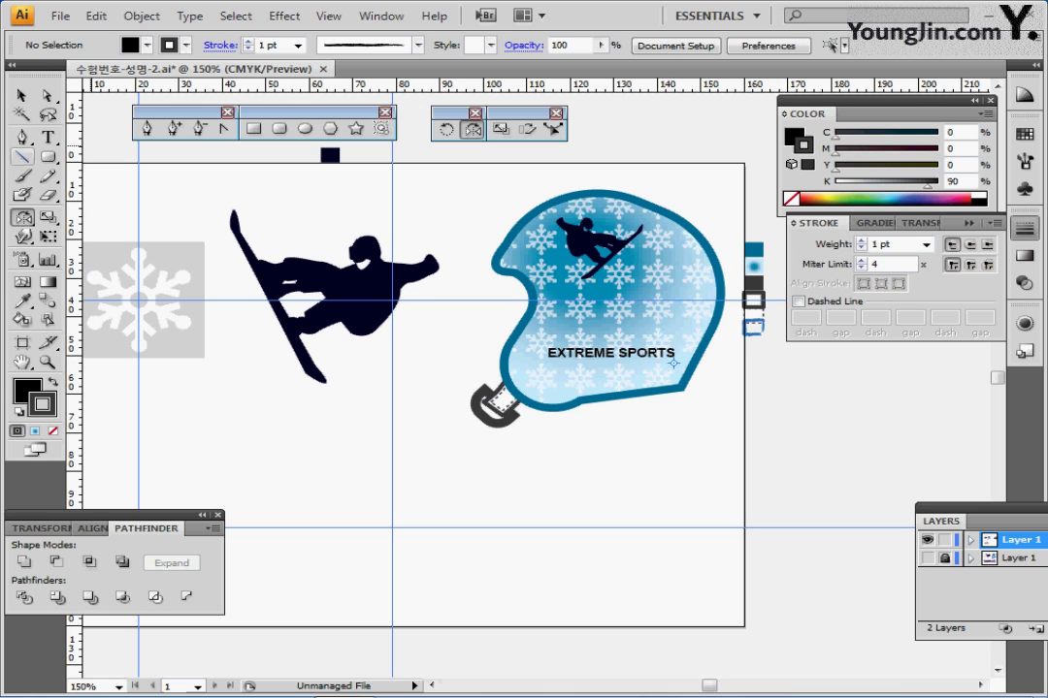
- Draw a horizontal brush line beneath EXTREME SPORTS on the helmet with a 1 pt stroke in the C 80, M 50 blue of the reference swatch
{"action": "key", "text": "backslash"}
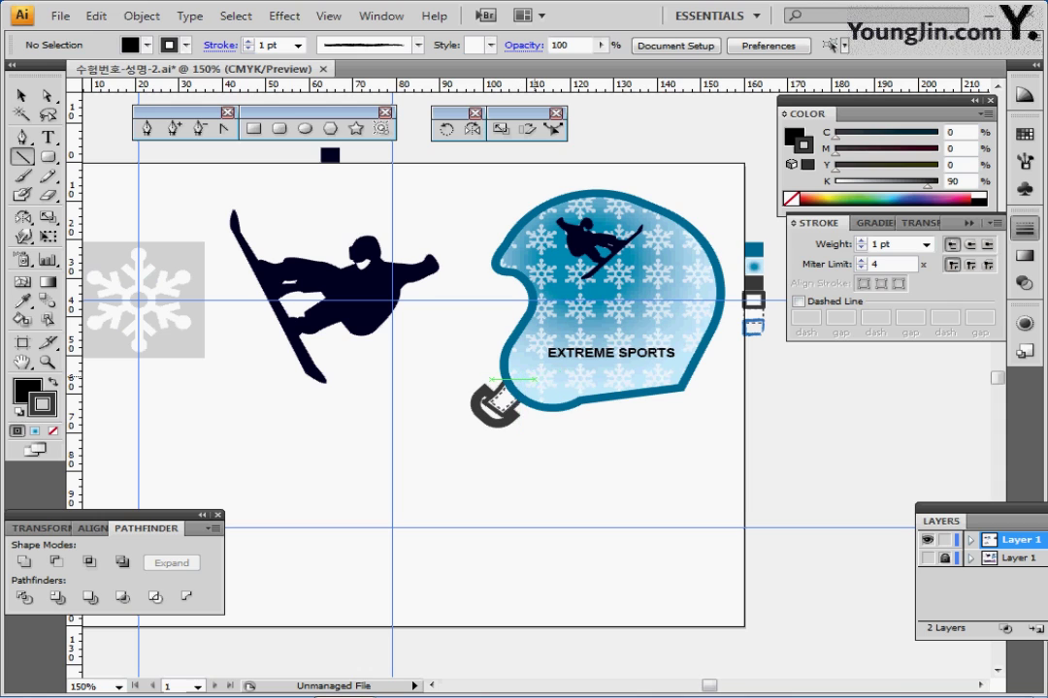
{"action": "mouse_move", "coordinate": [553, 371]}
{"action": "left_mouse_down"}
{"action": "mouse_move", "coordinate": [676, 430]}
{"action": "mouse_move", "coordinate": [679, 367]}
{"action": "mouse_move", "coordinate": [632, 367]}
{"action": "mouse_move", "coordinate": [686, 367]}
{"action": "left_mouse_up"}
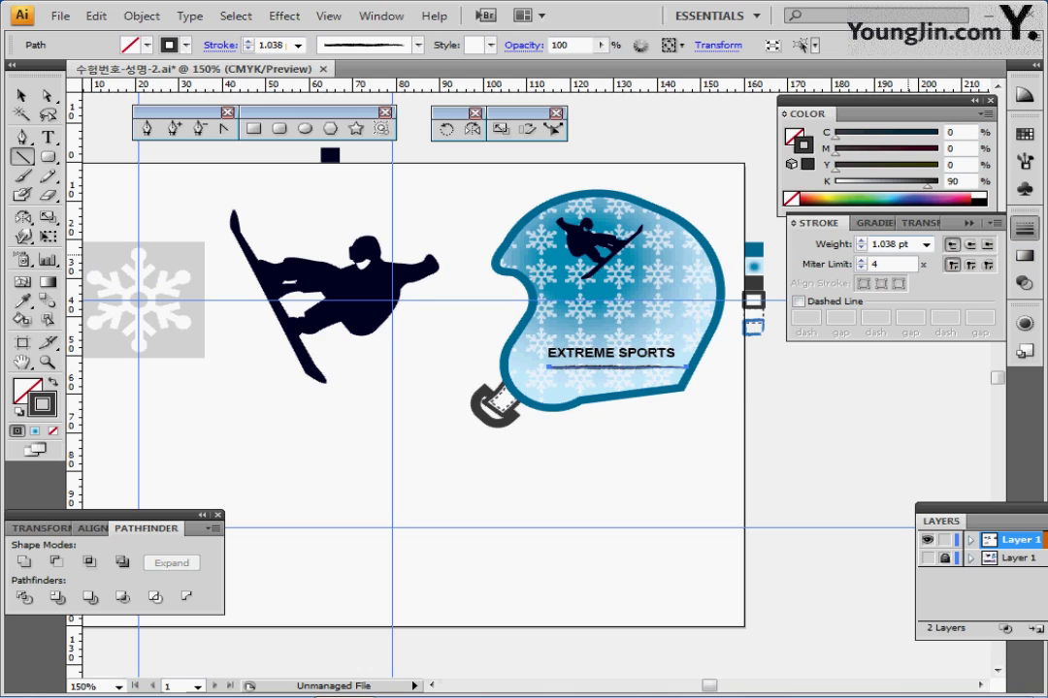
{"action": "left_click", "coordinate": [927, 244]}
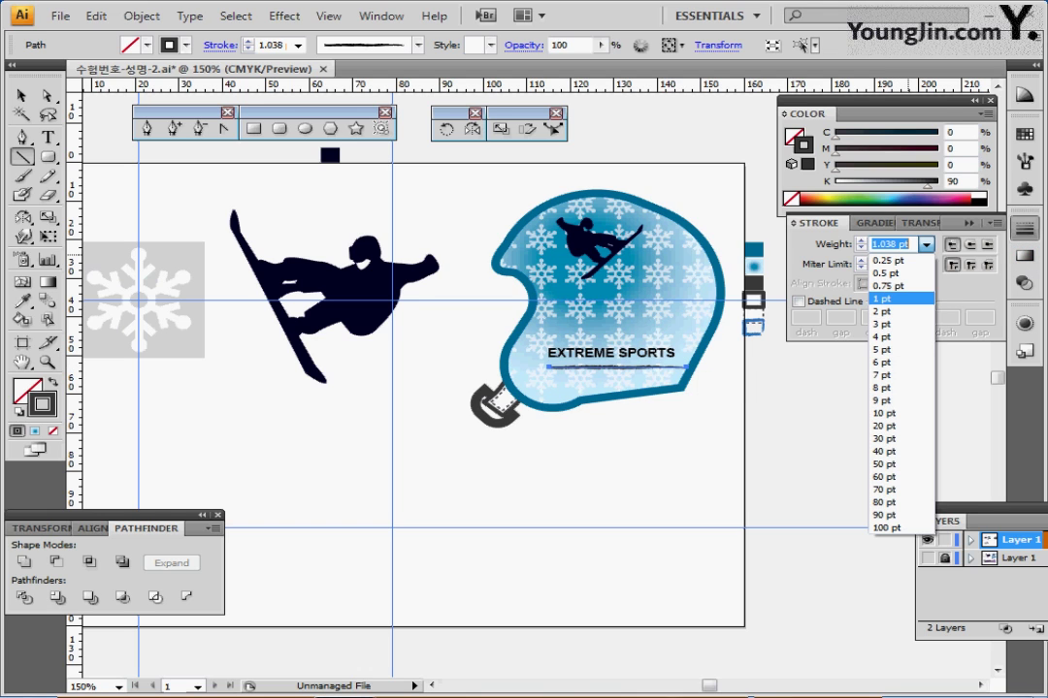
{"action": "left_click", "coordinate": [901, 298]}
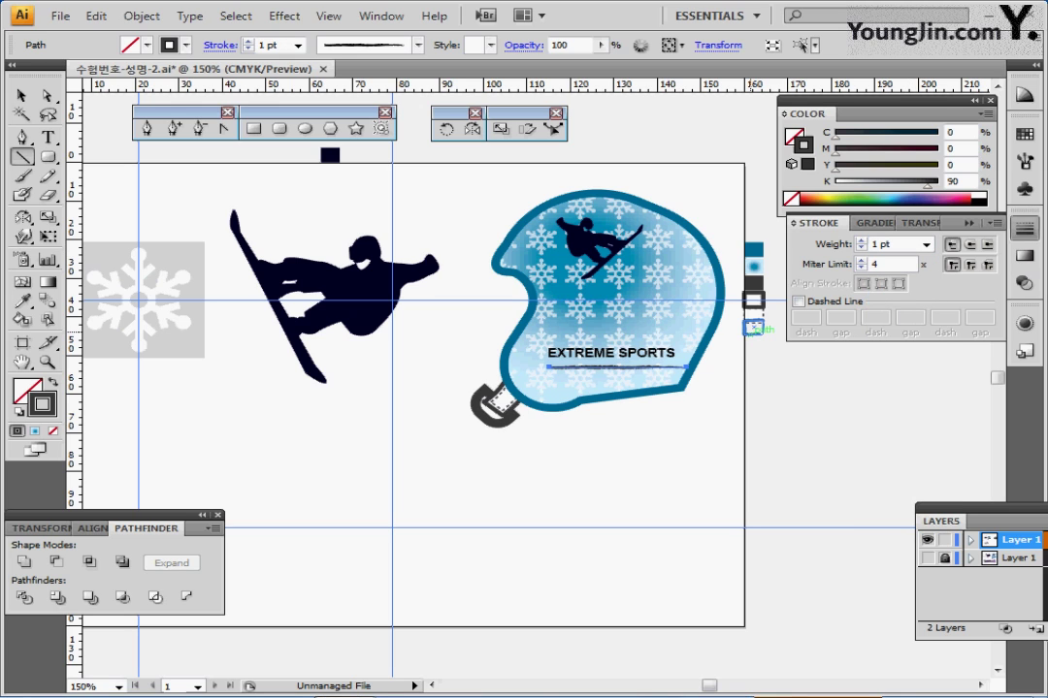
{"action": "key", "text": "i"}
{"action": "left_click", "coordinate": [753, 327]}
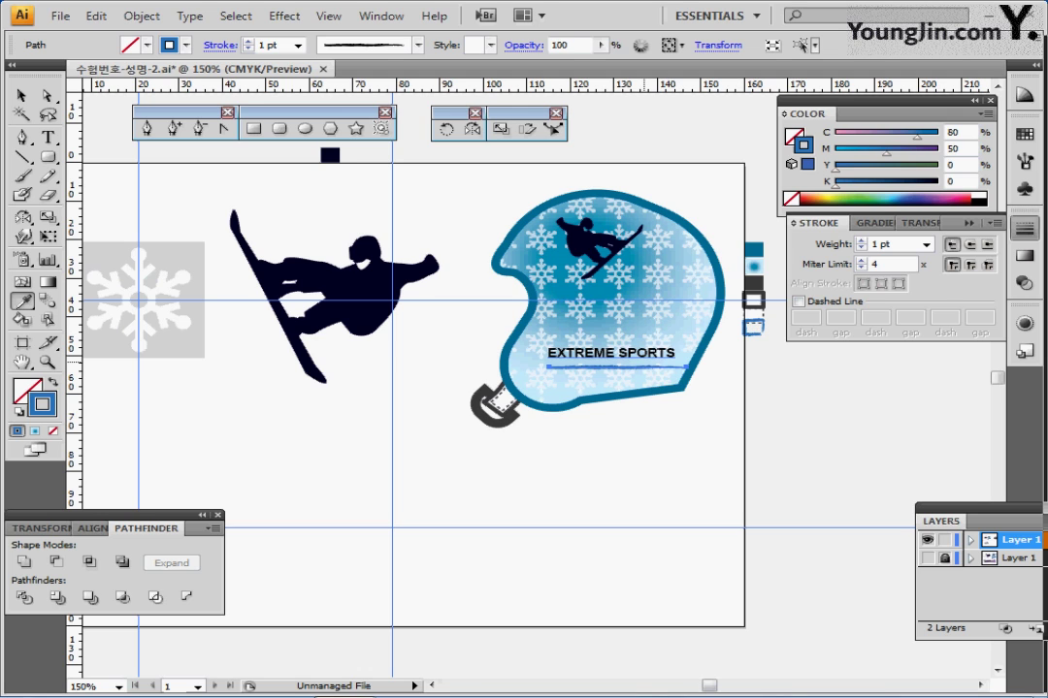
- Select the EXTREME SPORTS text together with its blue underline and rotate both by 6°
{"action": "left_click", "coordinate": [642, 358], "text": "ctrl"}
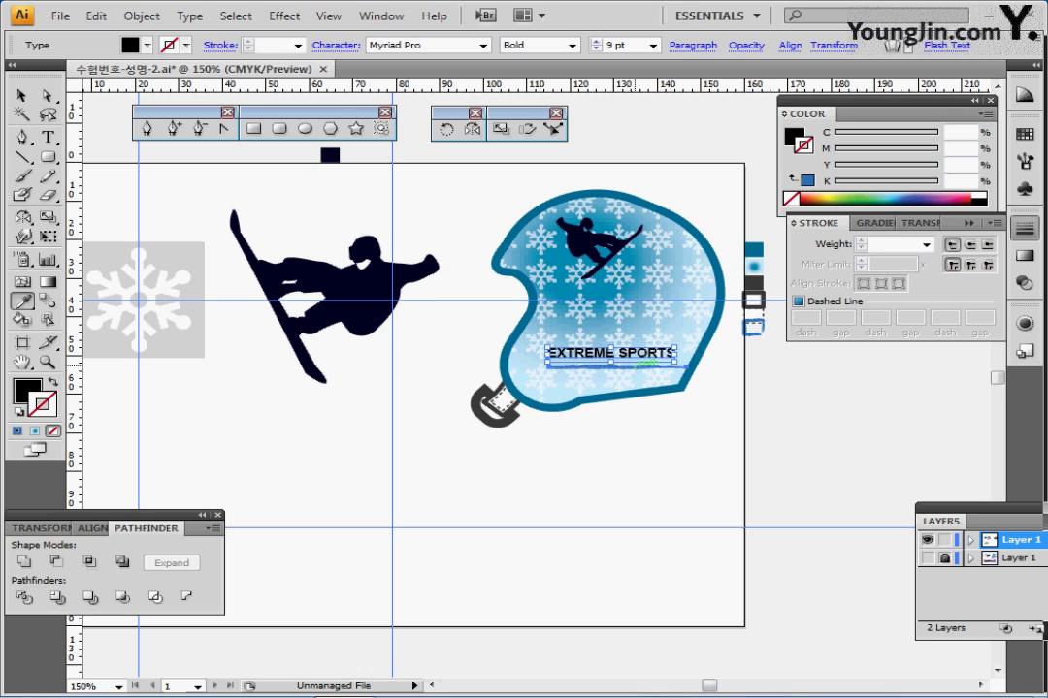
{"action": "left_click", "coordinate": [635, 367], "text": "ctrl+shift"}
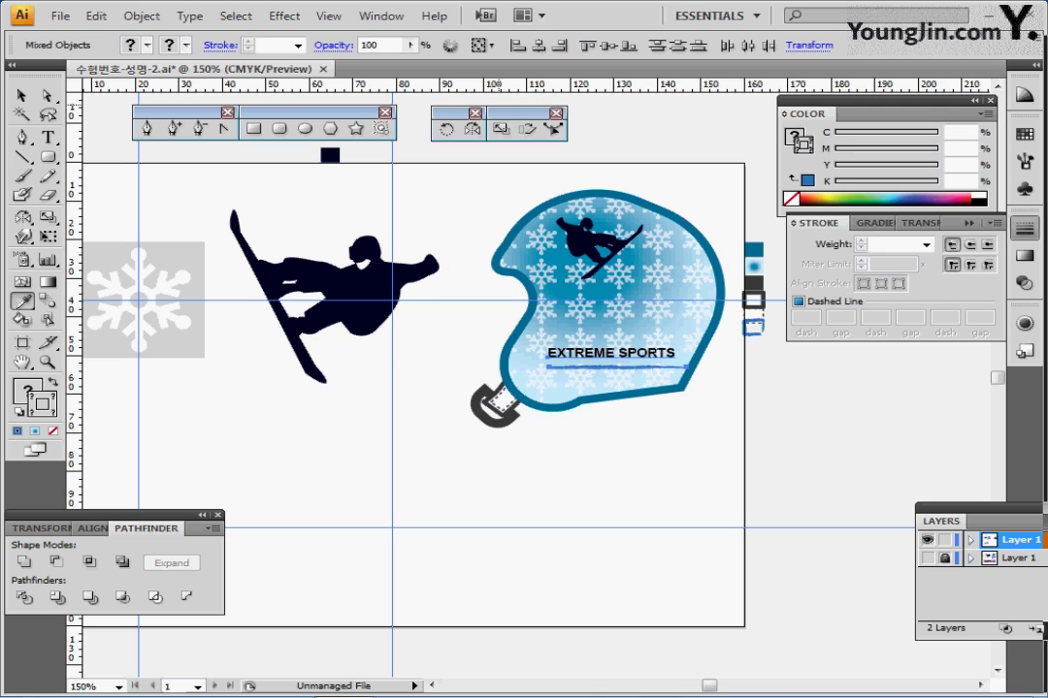
{"action": "double_click", "coordinate": [446, 129]}
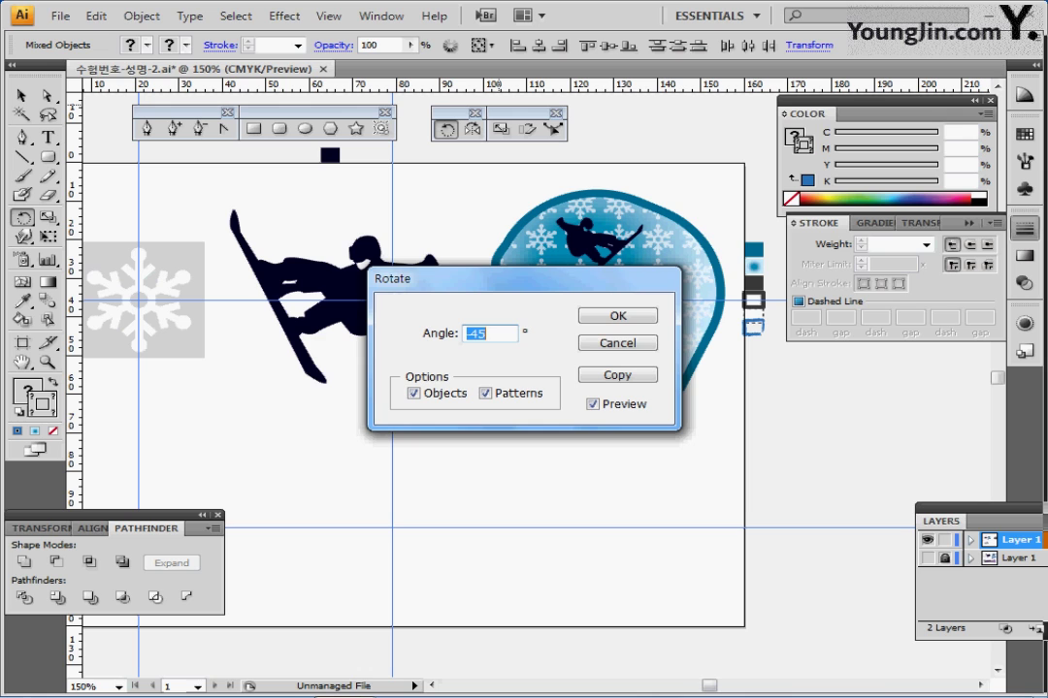
{"action": "type", "text": "6"}
{"action": "key", "text": "Return"}
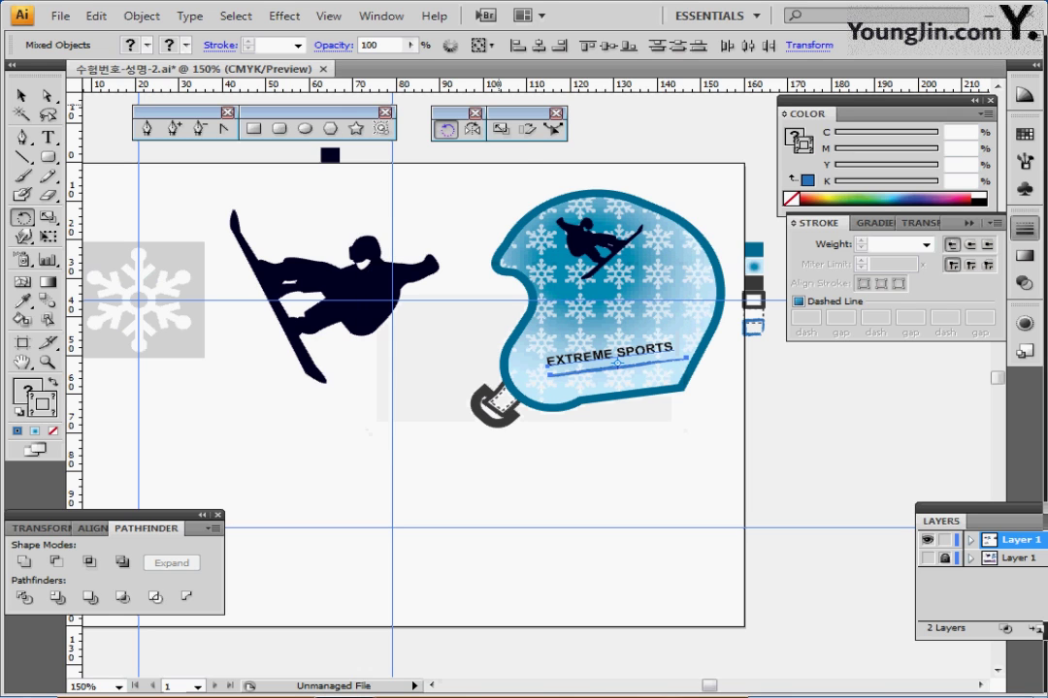
- Nudge the tilted text and underline left and slightly down inside the helmet, and save the document
{"action": "key", "text": "Left"}
{"action": "key", "text": "Left"}
{"action": "key", "text": "Left"}
{"action": "key", "text": "Left"}
{"action": "key", "text": "Left"}
{"action": "key", "text": "Left"}
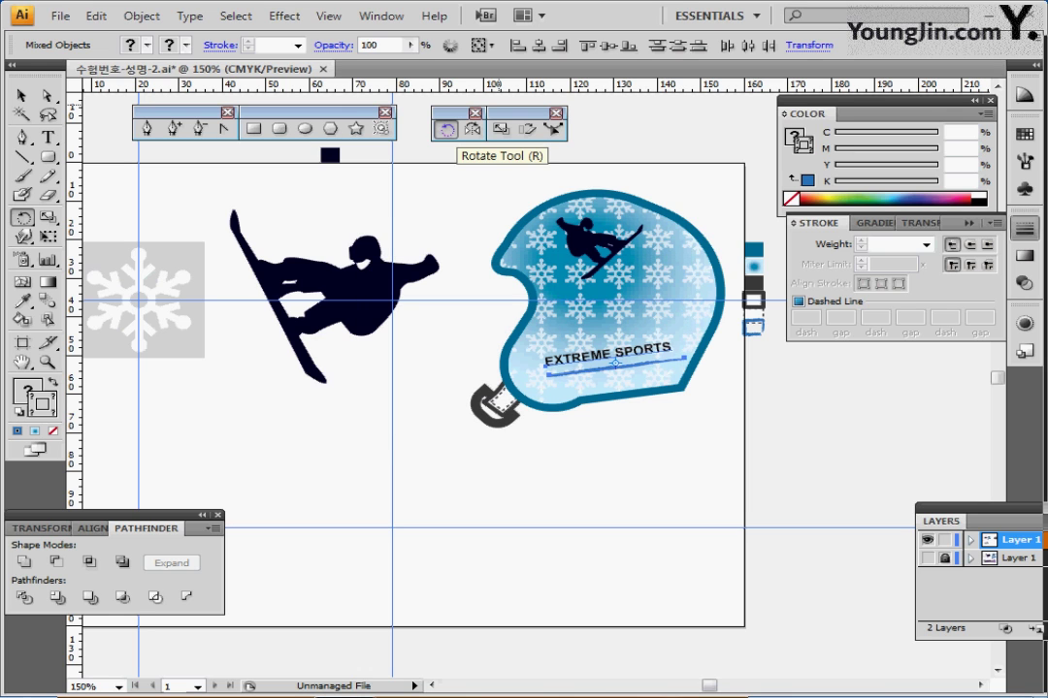
{"action": "key", "text": "Left"}
{"action": "key", "text": "Left"}
{"action": "key", "text": "Left"}
{"action": "key", "text": "Left"}
{"action": "key", "text": "Down"}
{"action": "key", "text": "Down"}
{"action": "key", "text": "Down"}
{"action": "key", "text": "Down"}
{"action": "key", "text": "Down"}
{"action": "key", "text": "Down"}
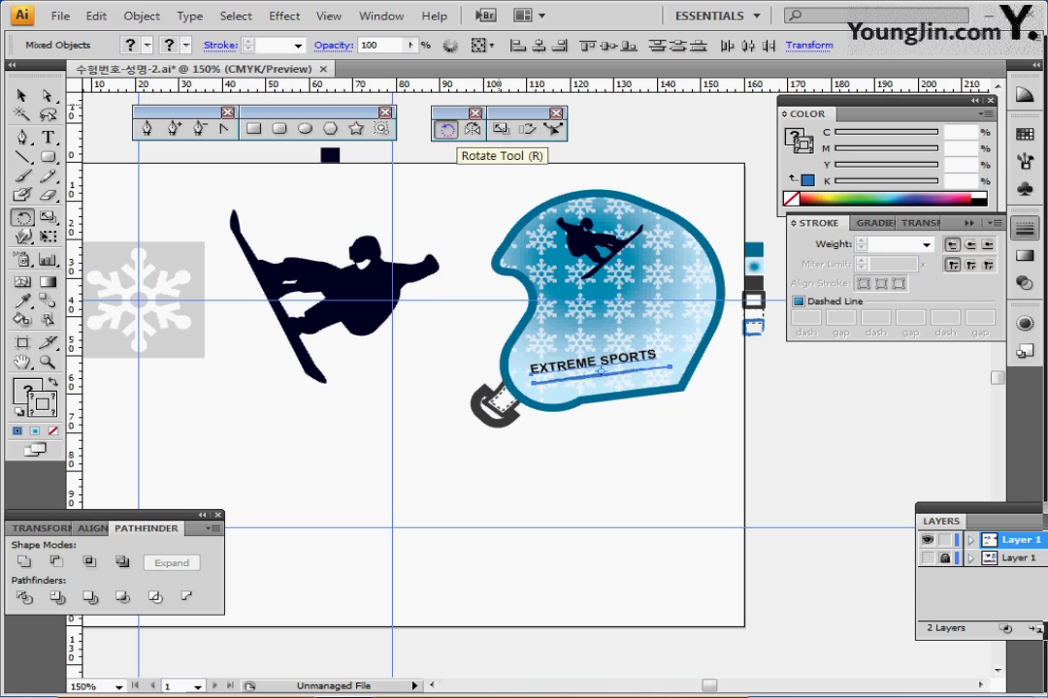
{"action": "key", "text": "Up"}
{"action": "key", "text": "Up"}
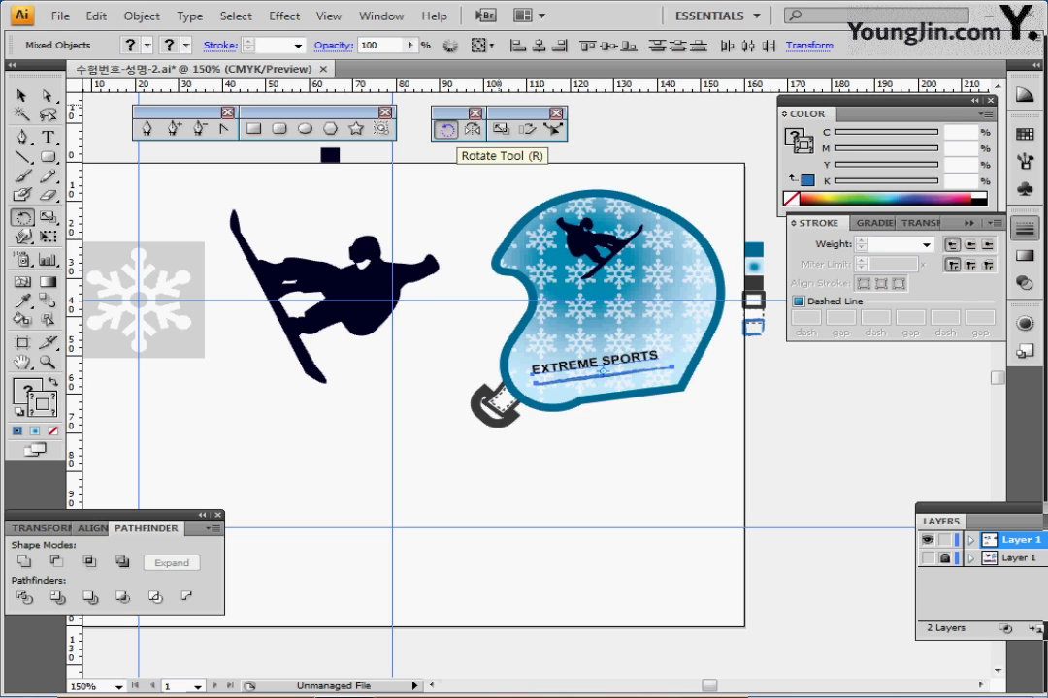
{"action": "key", "text": "Right"}
{"action": "key", "text": "Right"}
{"action": "key", "text": "Right"}
{"action": "key", "text": "Right"}
{"action": "key", "text": "Up"}
{"action": "key", "text": "Up"}
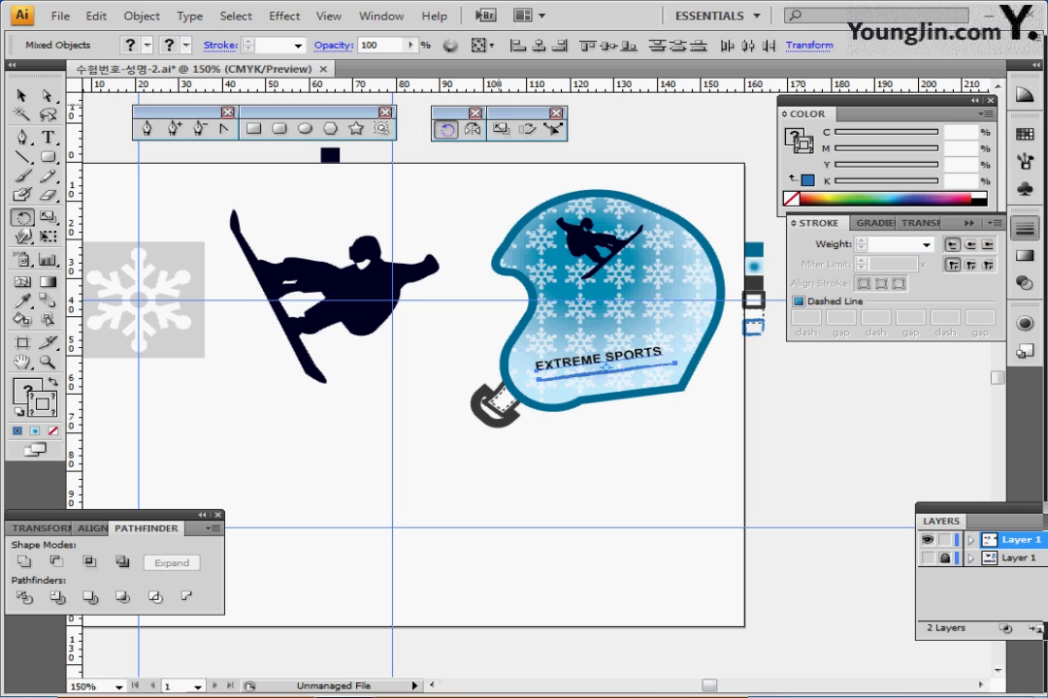
{"action": "key", "text": "ctrl+s"}
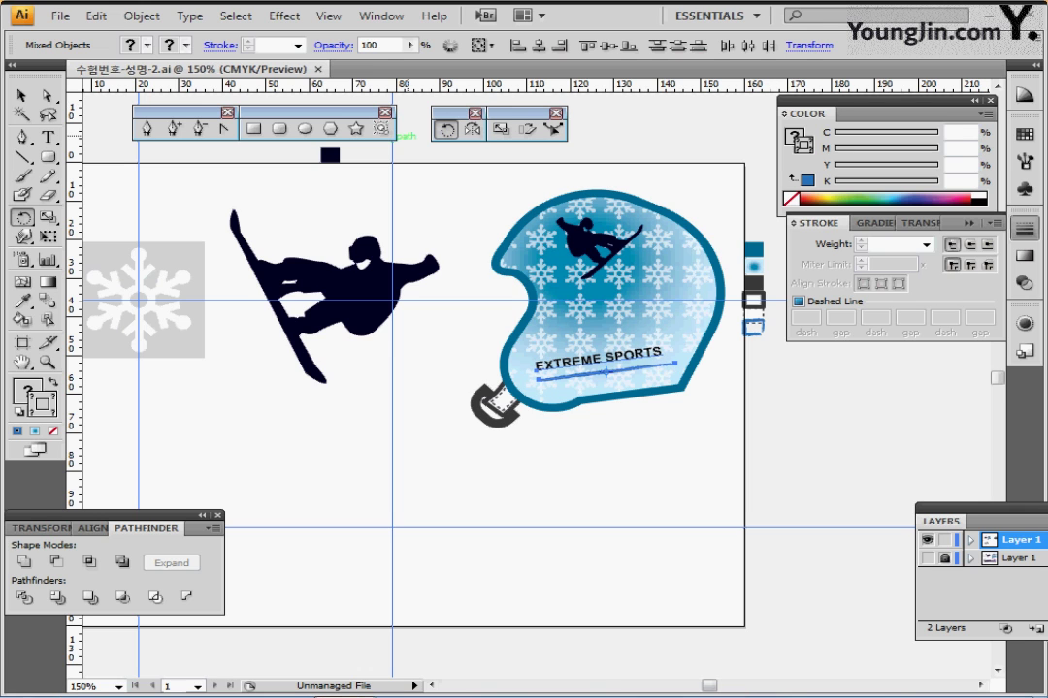
- Deselect the artwork and create a 122 × 24 mm rounded rectangle with a 9 mm corner radius in the empty lower artboard area
{"action": "left_click_drag", "start_coordinate": [392, 408], "coordinate": [470, 321]}
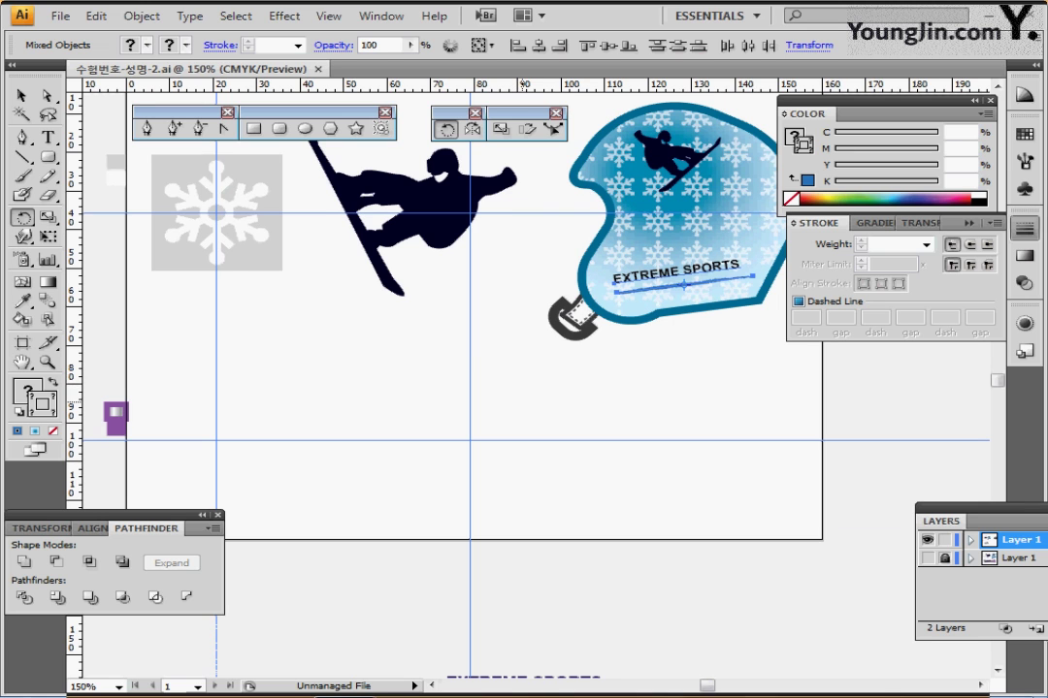
{"action": "left_click_drag", "start_coordinate": [522, 401], "coordinate": [487, 378]}
{"action": "key", "text": "ctrl+shift+a"}
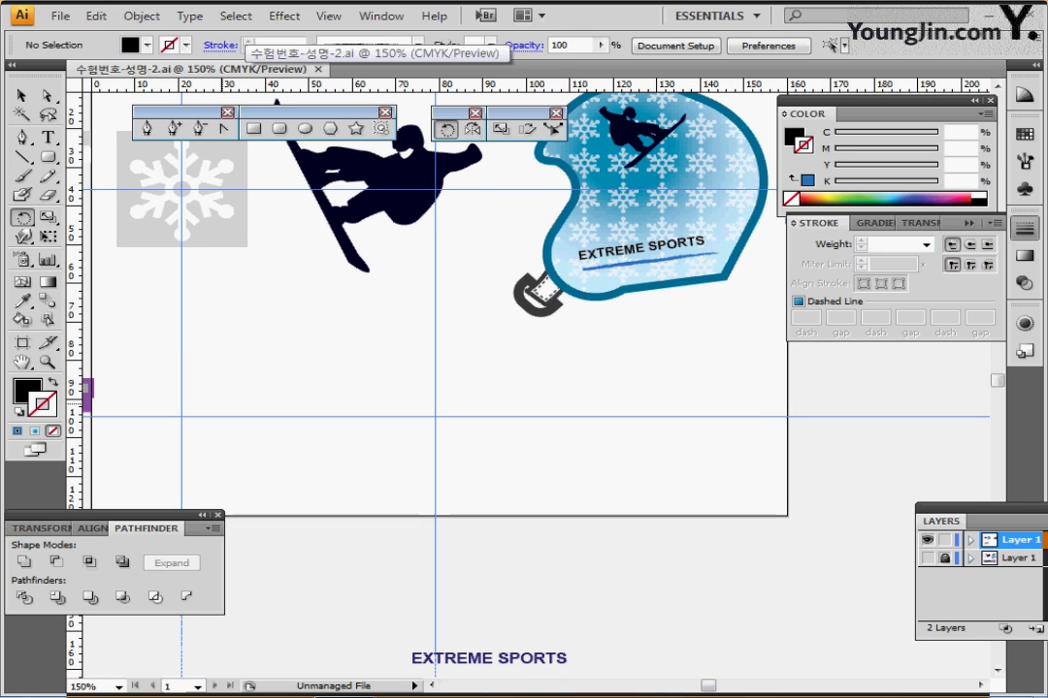
{"action": "left_click_drag", "start_coordinate": [222, 404], "coordinate": [257, 414]}
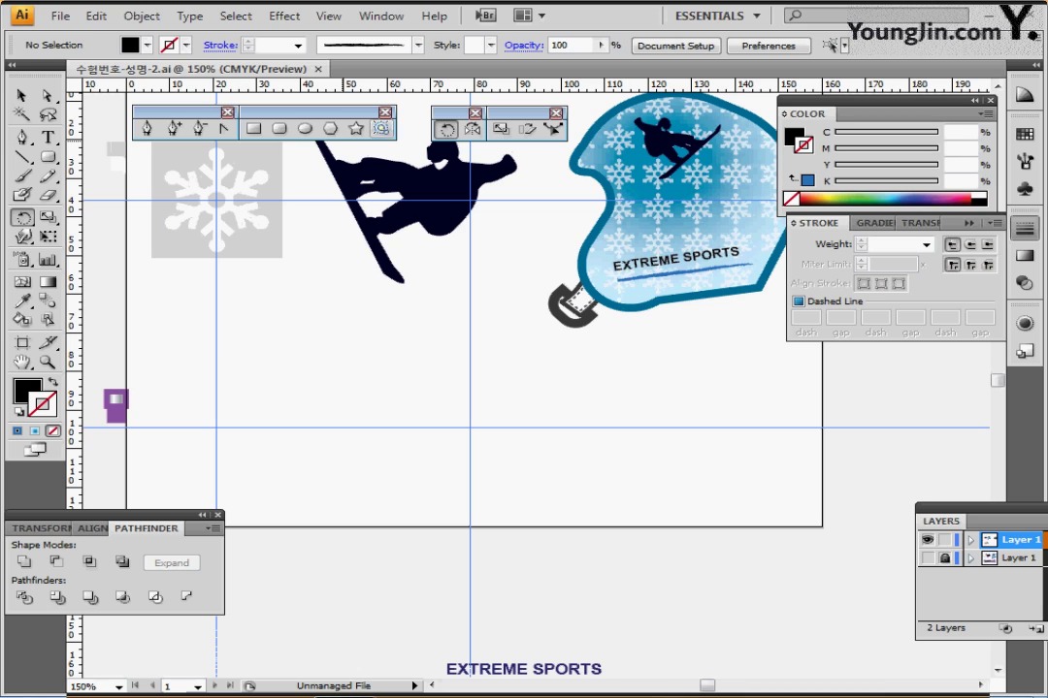
{"action": "left_click", "coordinate": [280, 128]}
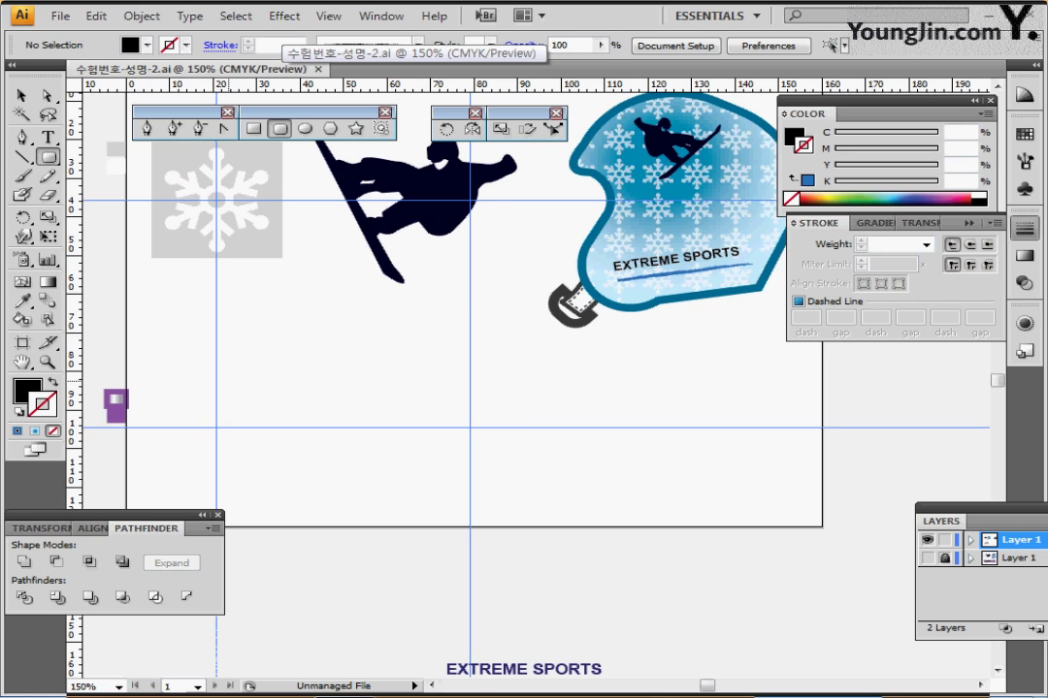
{"action": "left_click", "coordinate": [474, 424]}
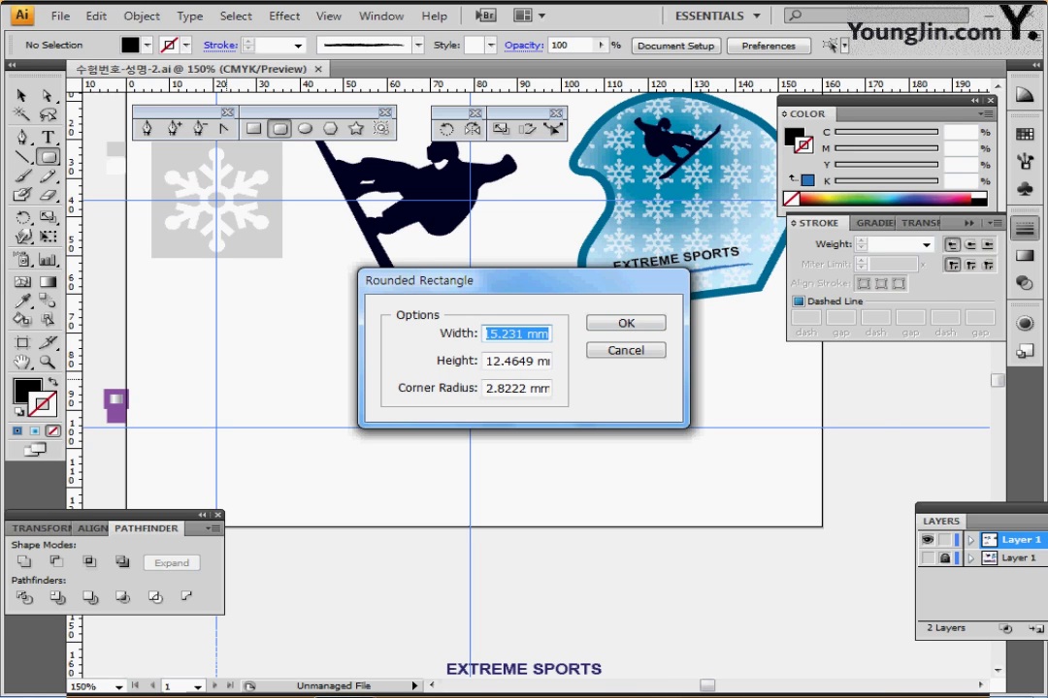
{"action": "type", "text": "122"}
{"action": "key", "text": "Tab"}
{"action": "type", "text": "24"}
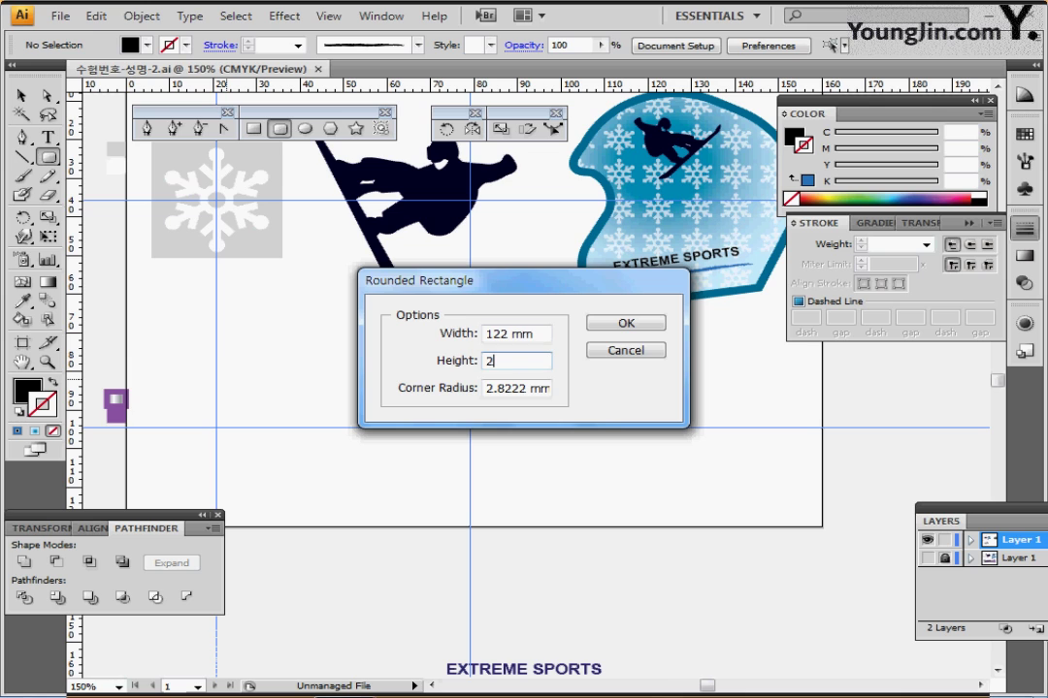
{"action": "key", "text": "Tab"}
{"action": "type", "text": "9"}
{"action": "key", "text": "Return"}
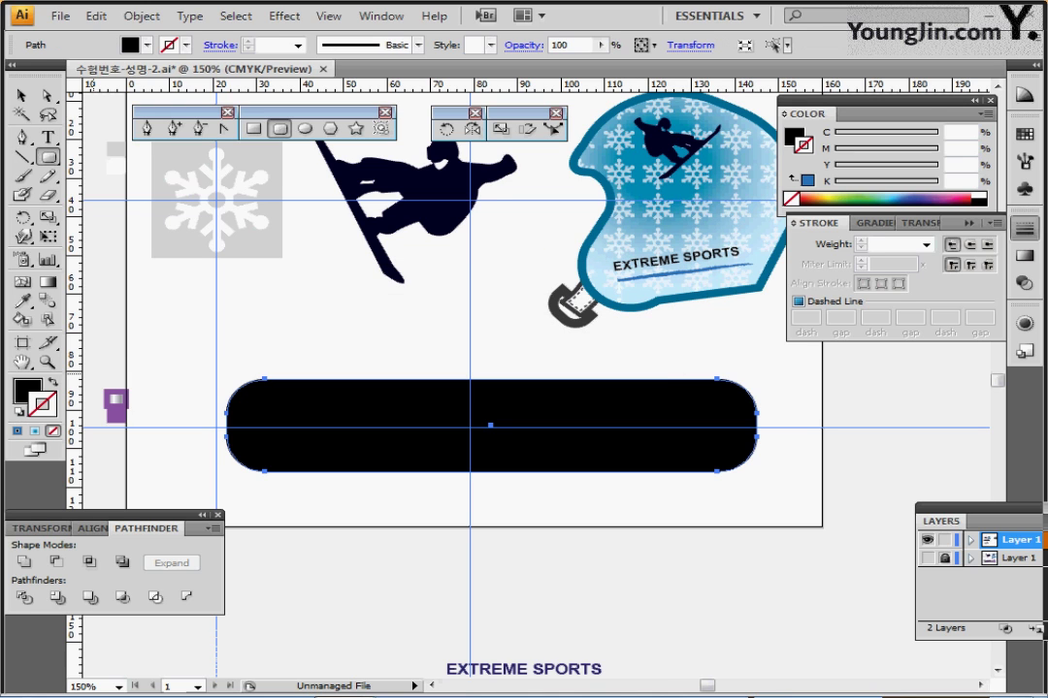
- Swap the rounded rectangle's fill and stroke, and align it with the snowboard outline on the reference layer
{"action": "key", "text": "shift+x"}
{"action": "left_click_drag", "start_coordinate": [532, 474], "coordinate": [520, 478]}
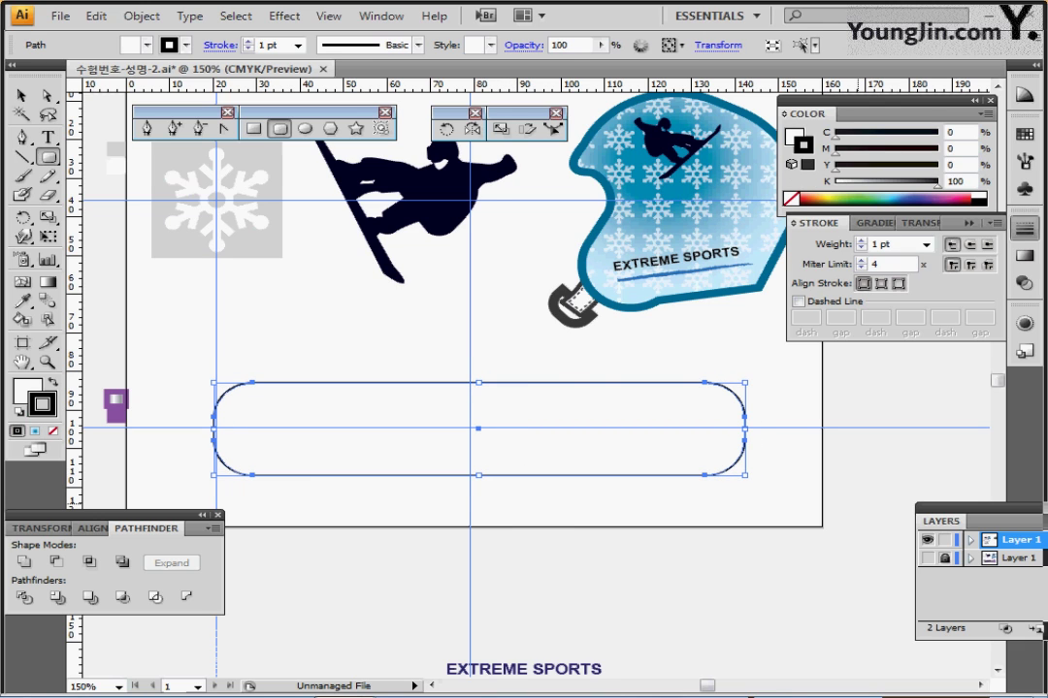
{"action": "key", "text": "ctrl+y"}
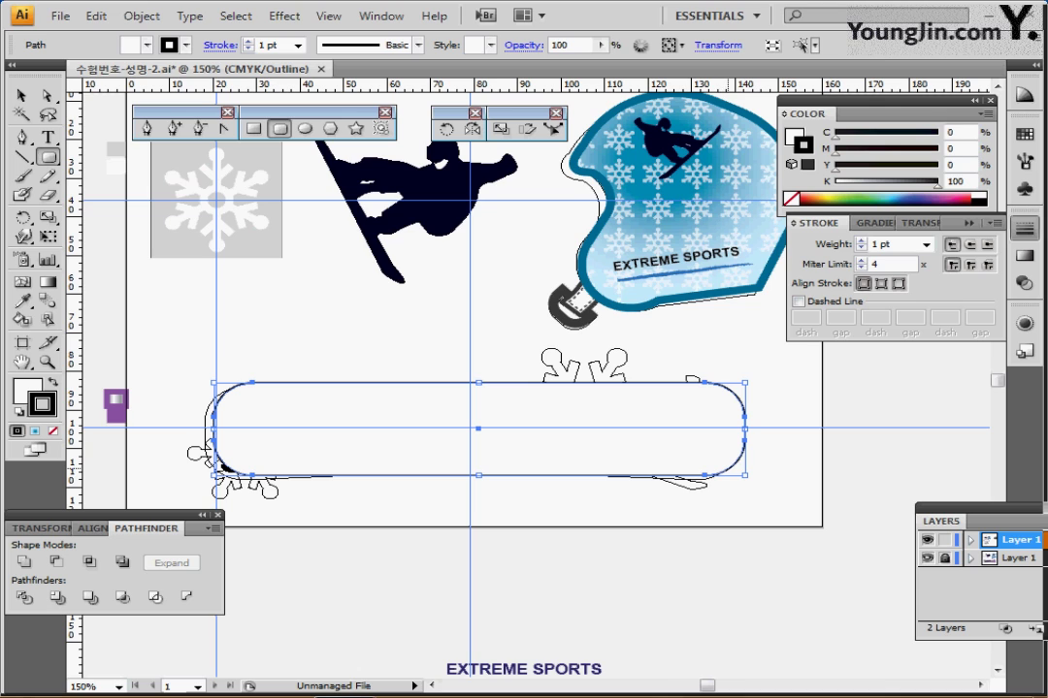
{"action": "key", "text": "Left"}
{"action": "key", "text": "Down"}
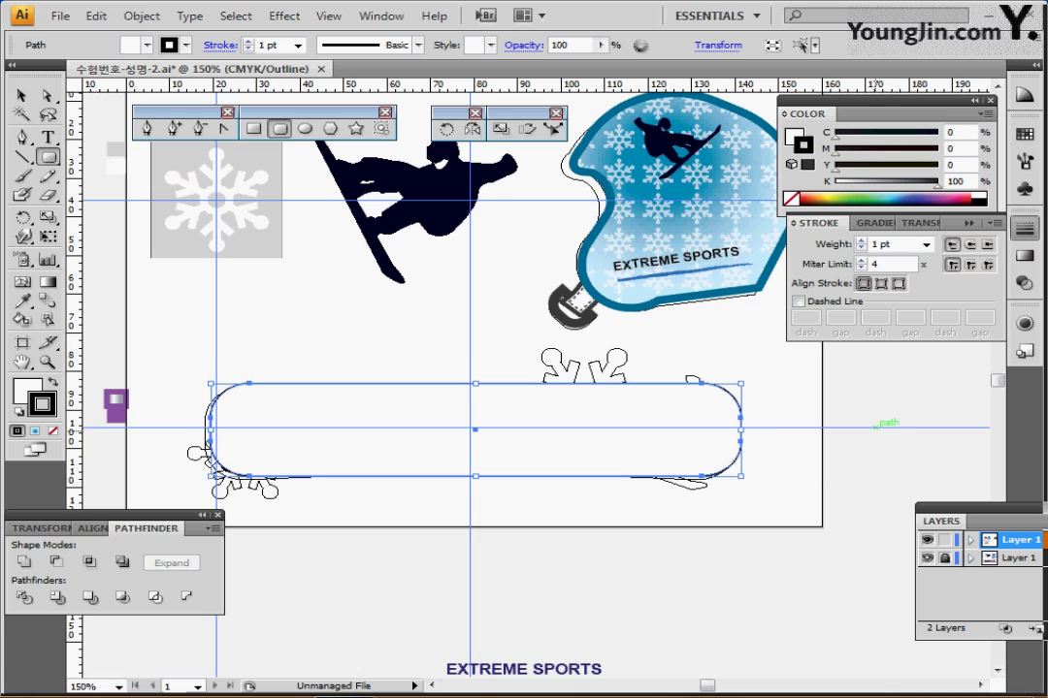
{"action": "key", "text": "Down"}
{"action": "key", "text": "Left"}
{"action": "key", "text": "Left"}
{"action": "key", "text": "Down"}
{"action": "key", "text": "Down"}
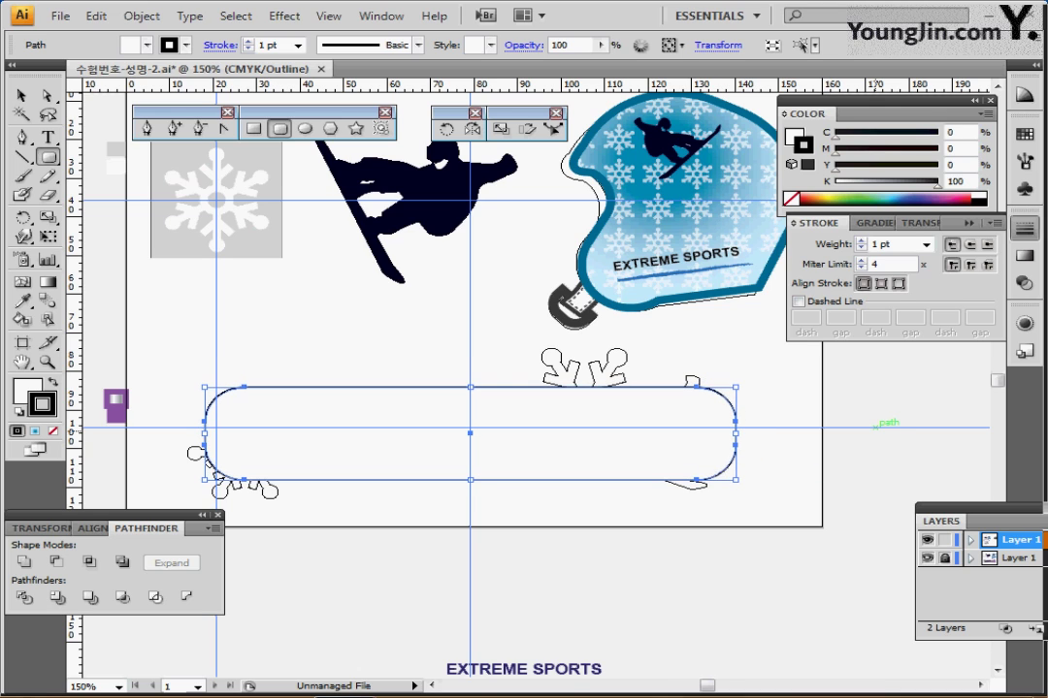
{"action": "key", "text": "Left"}
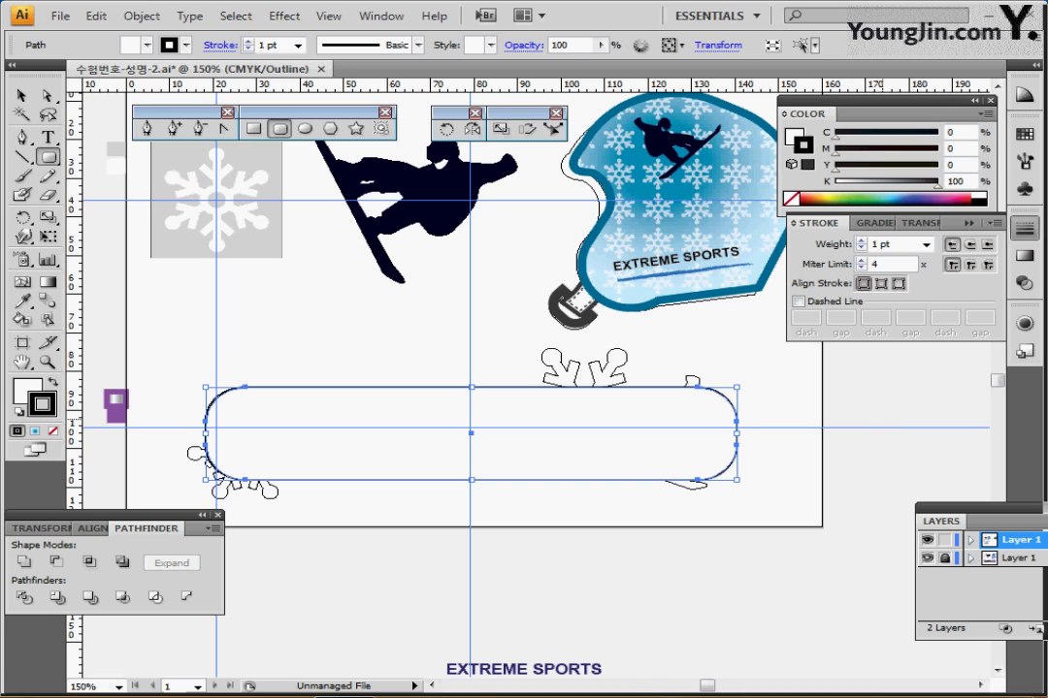
{"action": "key", "text": "ctrl+y"}
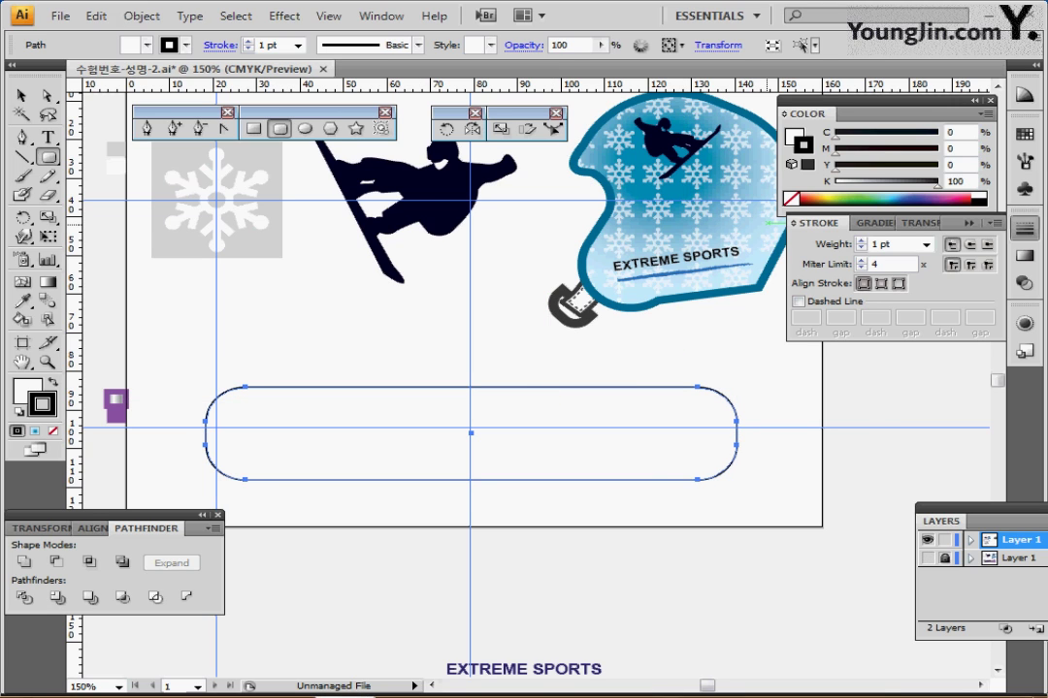
- Fill the rounded rectangle with orange (C 0, M 23.53, Y 72.16, K 0) and add anchor points midway along its segments
{"action": "key", "text": "x"}
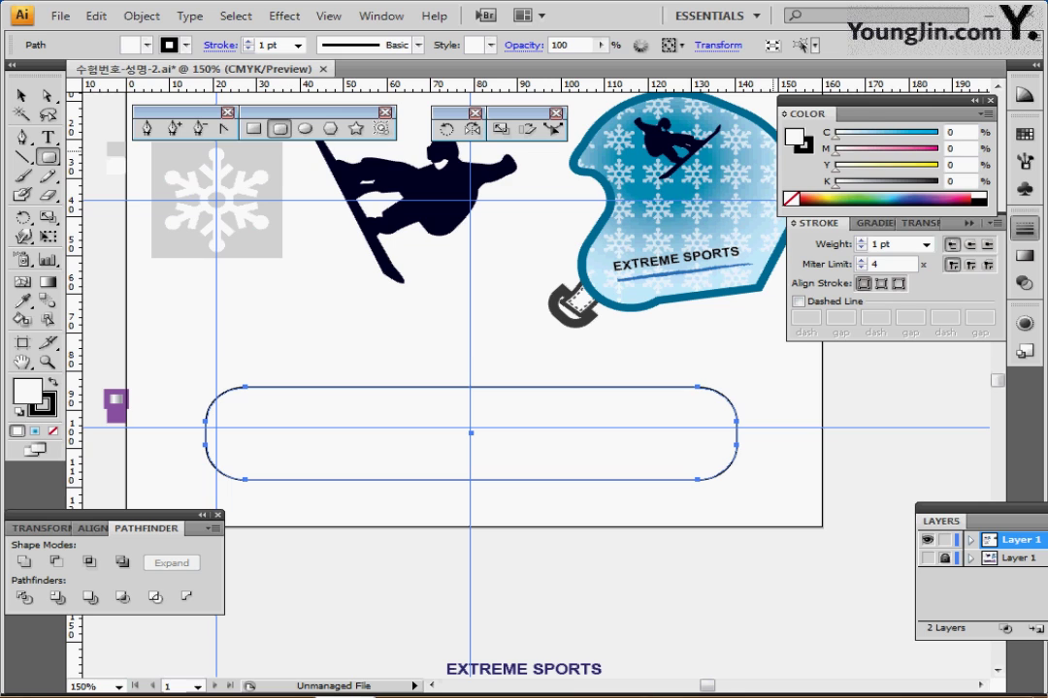
{"action": "left_click", "coordinate": [815, 196]}
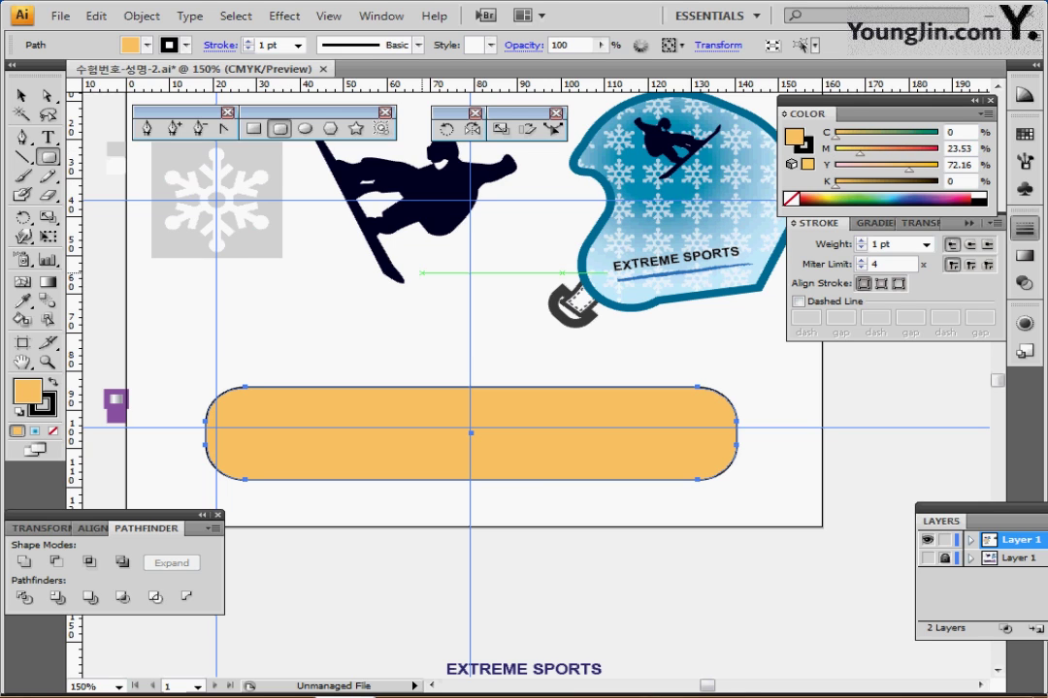
{"action": "left_click", "coordinate": [142, 16]}
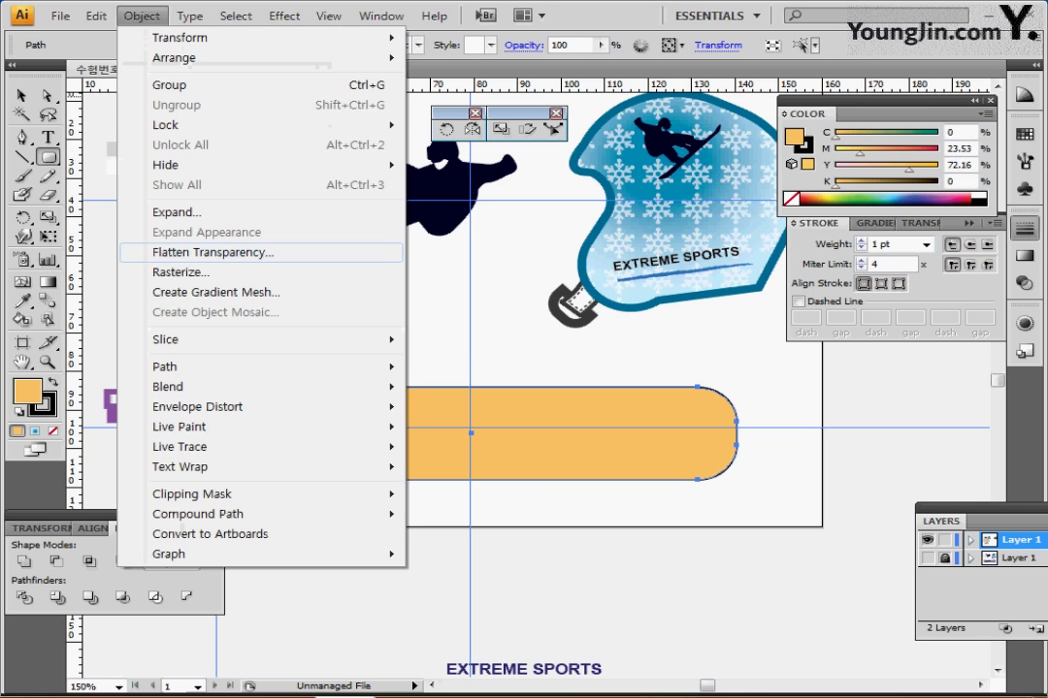
{"action": "mouse_move", "coordinate": [165, 366]}
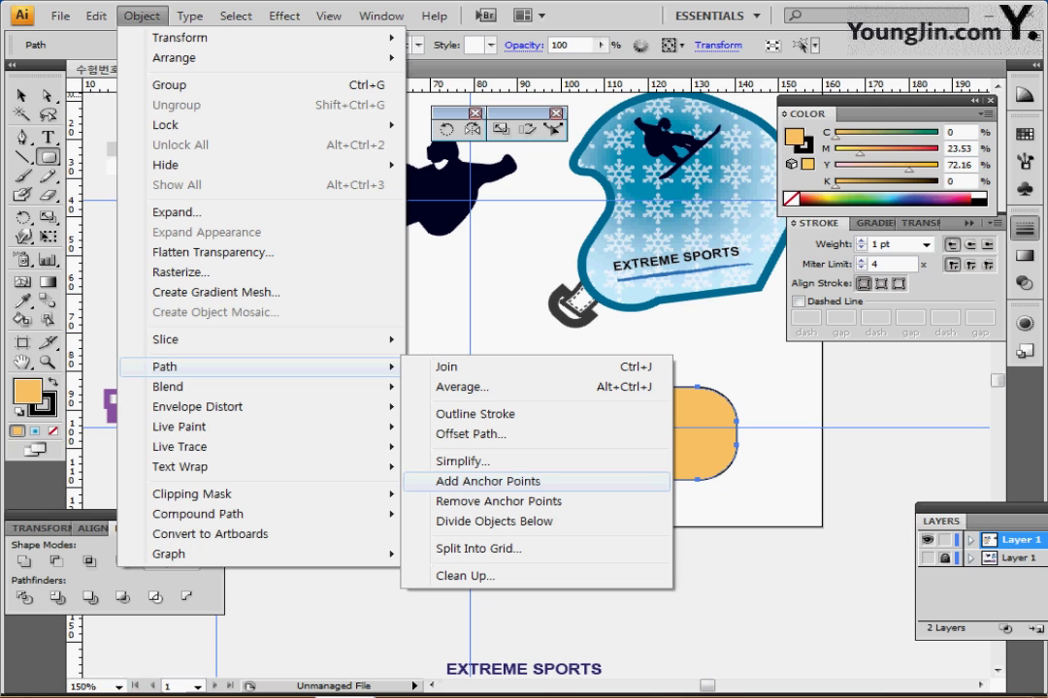
{"action": "left_click", "coordinate": [485, 481]}
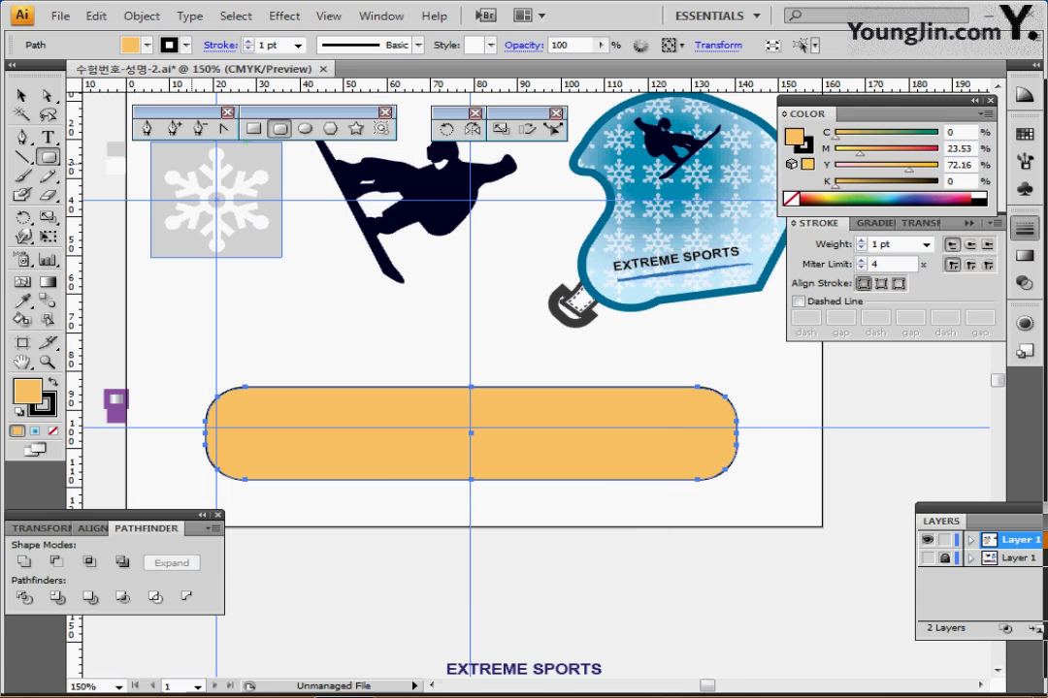
- Select the board's upper and lower middle anchor points and scale them uniformly to 80% to narrow its waist
{"action": "left_click", "coordinate": [46, 96]}
{"action": "left_click", "coordinate": [126, 99]}
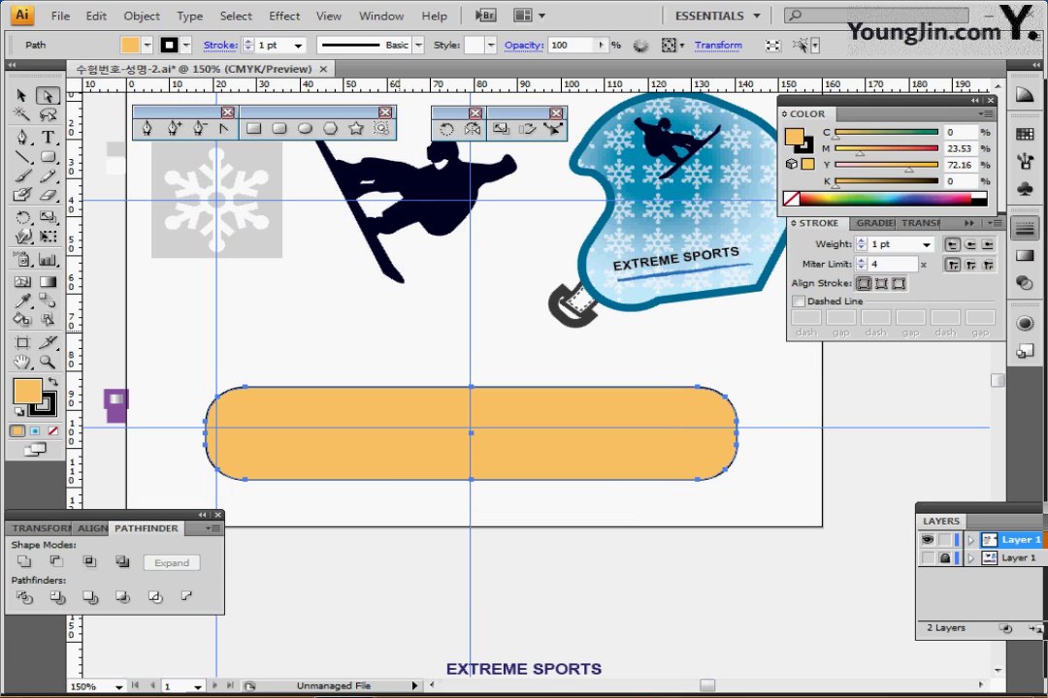
{"action": "left_click_drag", "start_coordinate": [431, 334], "coordinate": [495, 512]}
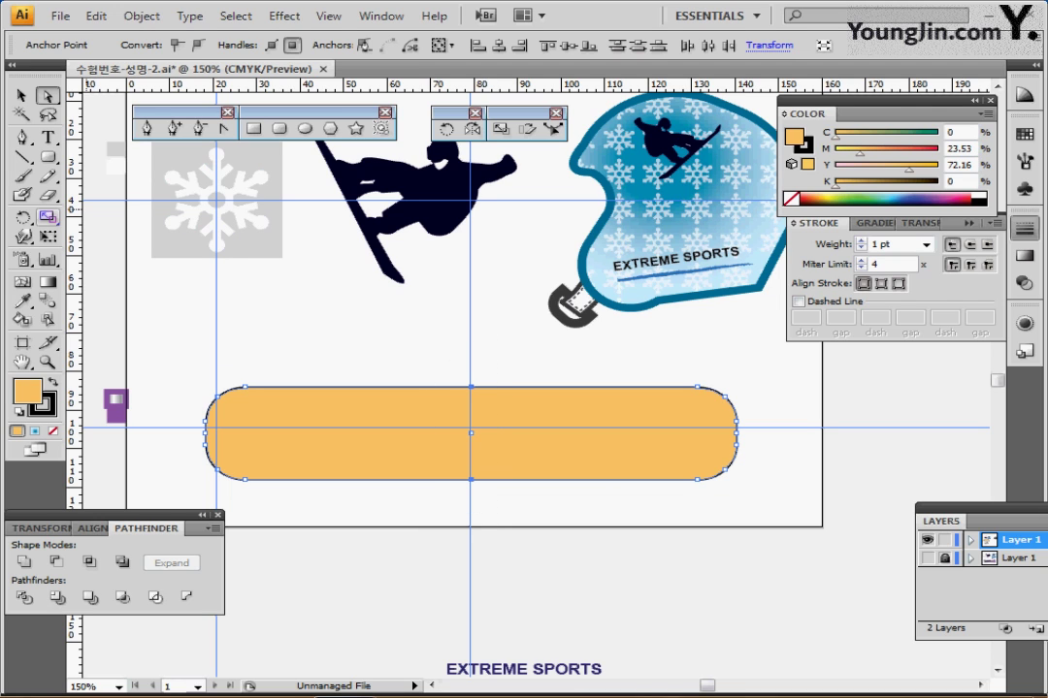
{"action": "double_click", "coordinate": [500, 129]}
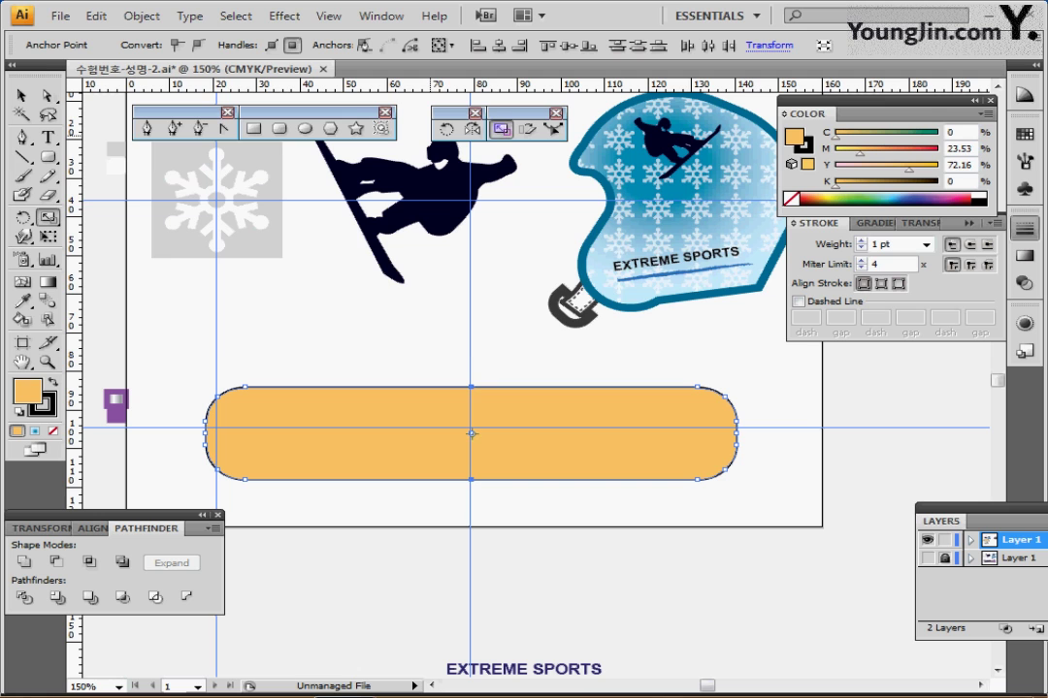
{"action": "type", "text": "80"}
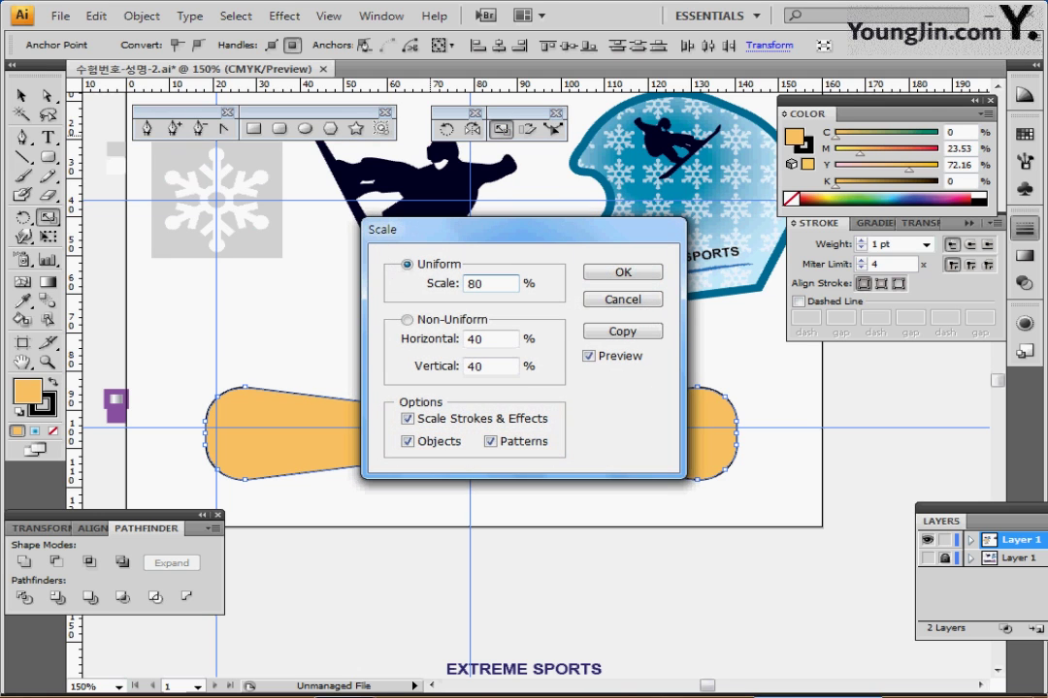
{"action": "key", "text": "Return"}
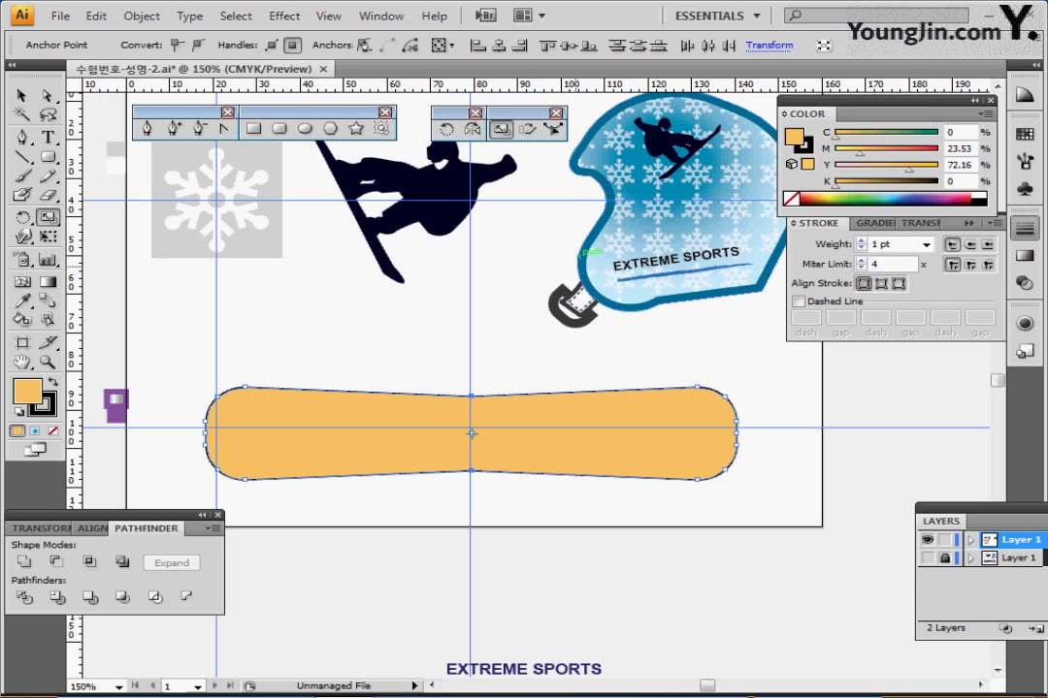
- Make a copy of the white snowflake rotated by 30° and place it over the lower left end of the board
{"action": "left_click_drag", "start_coordinate": [543, 218], "coordinate": [565, 235]}
{"action": "left_click", "coordinate": [20, 95]}
{"action": "left_click", "coordinate": [237, 221]}
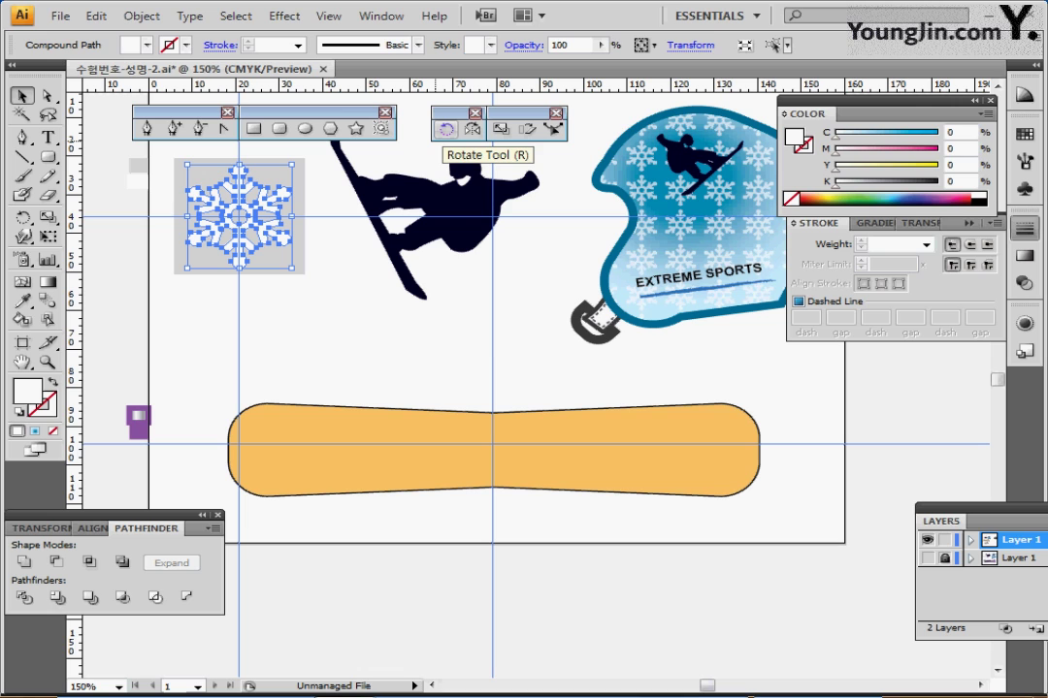
{"action": "double_click", "coordinate": [446, 130]}
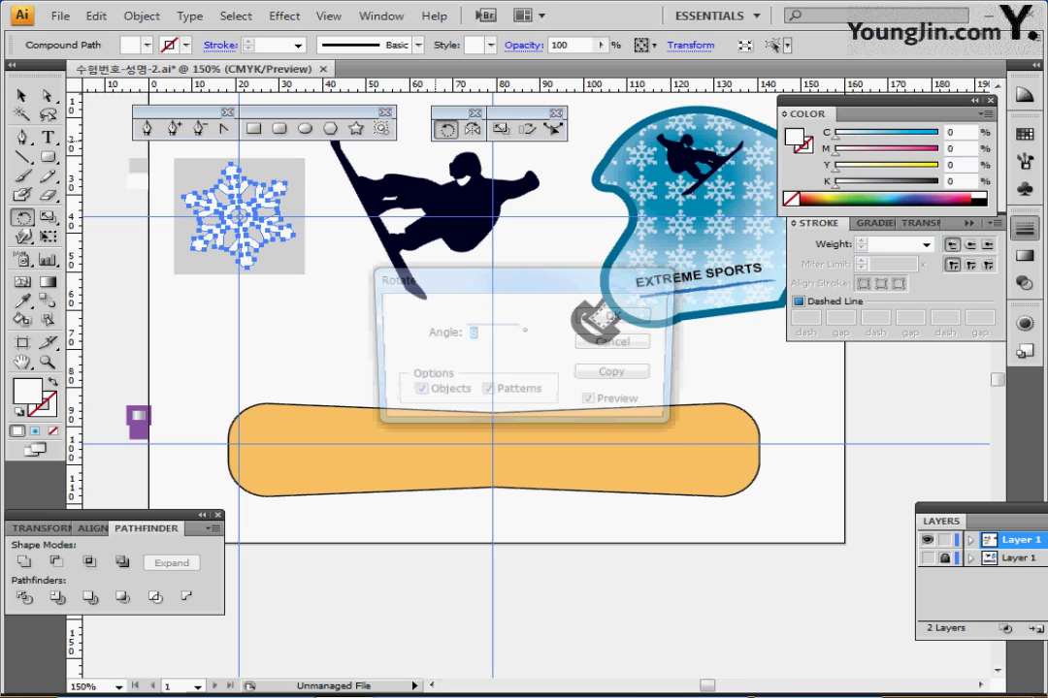
{"action": "type", "text": "30"}
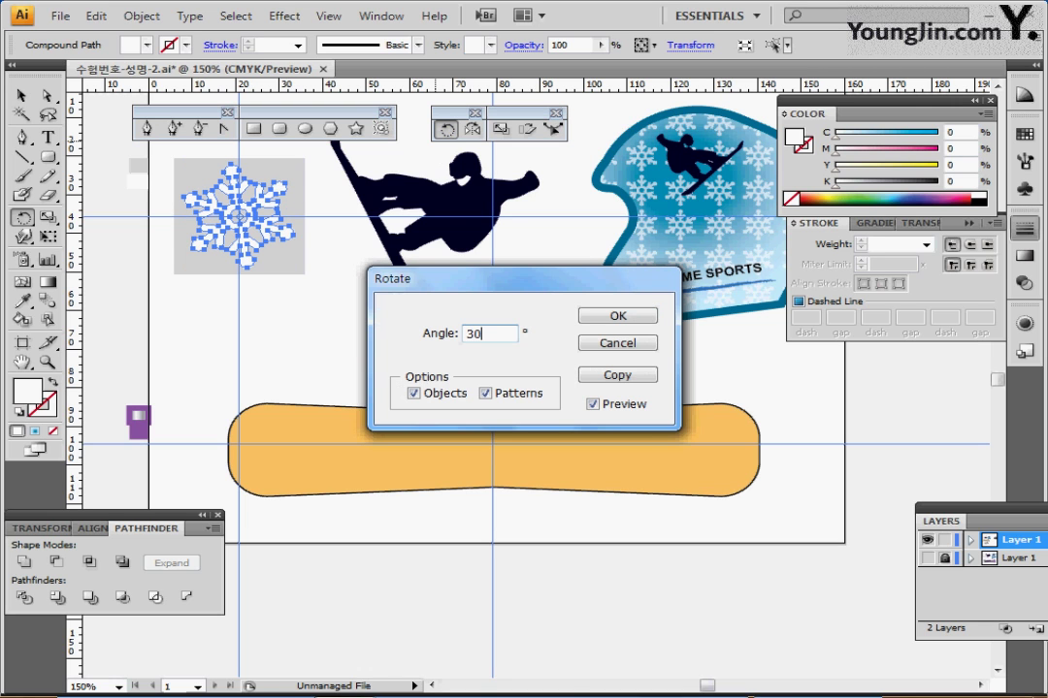
{"action": "key", "text": "Return"}
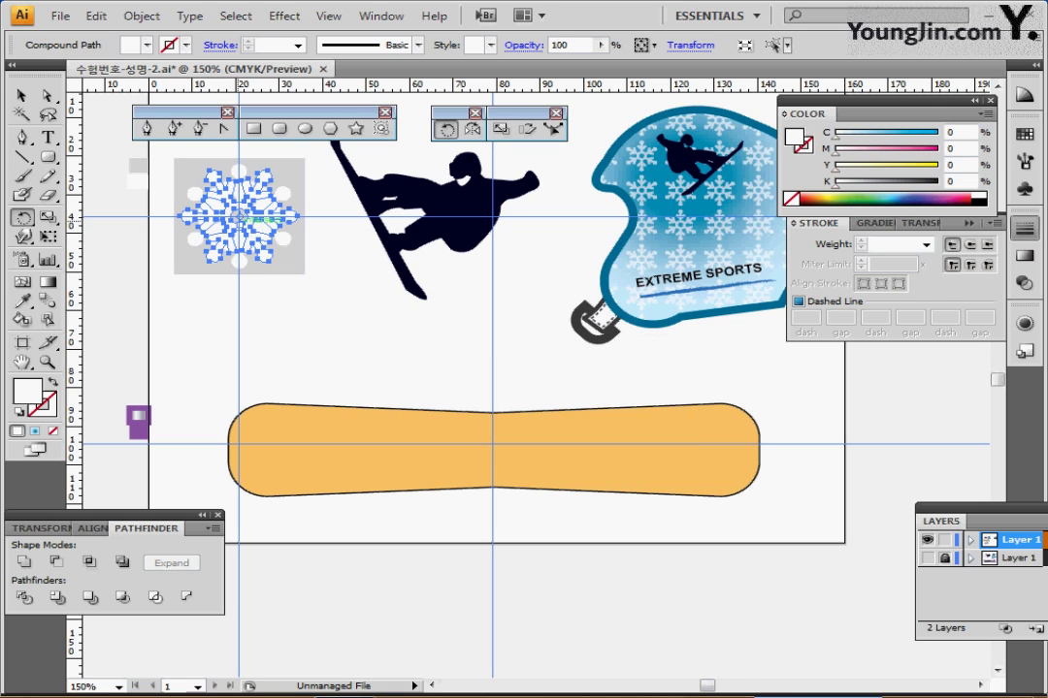
{"action": "left_click_drag", "start_coordinate": [246, 206], "coordinate": [279, 482]}
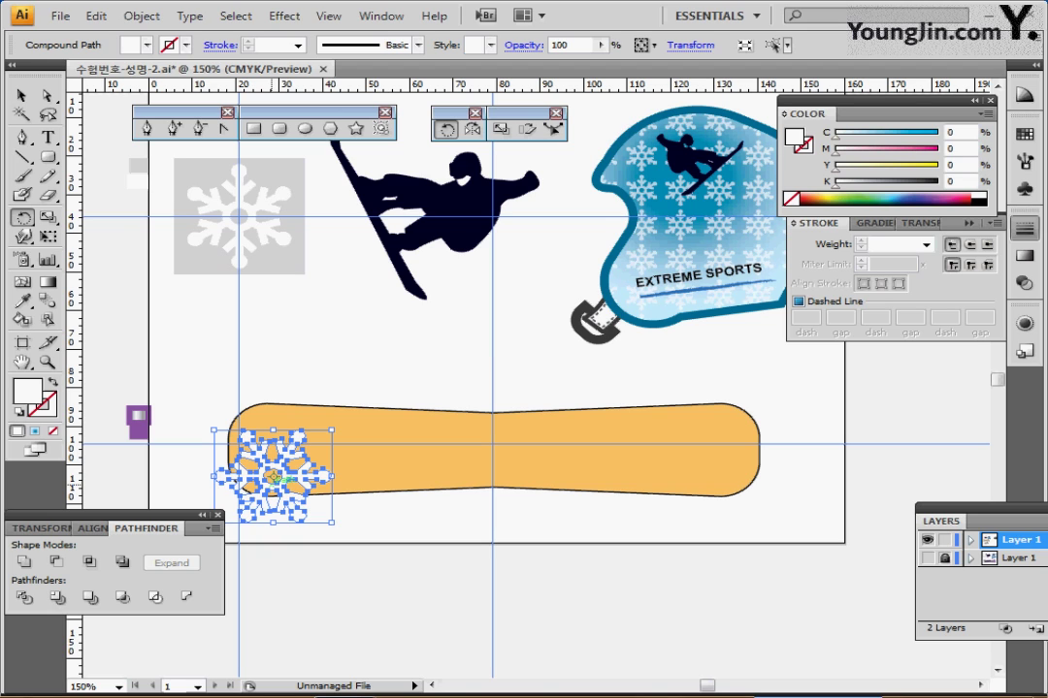
- Make a copy of the board's snowflake scaled uniformly to 130% and place it toward the right end of the board
{"action": "key", "text": "r"}
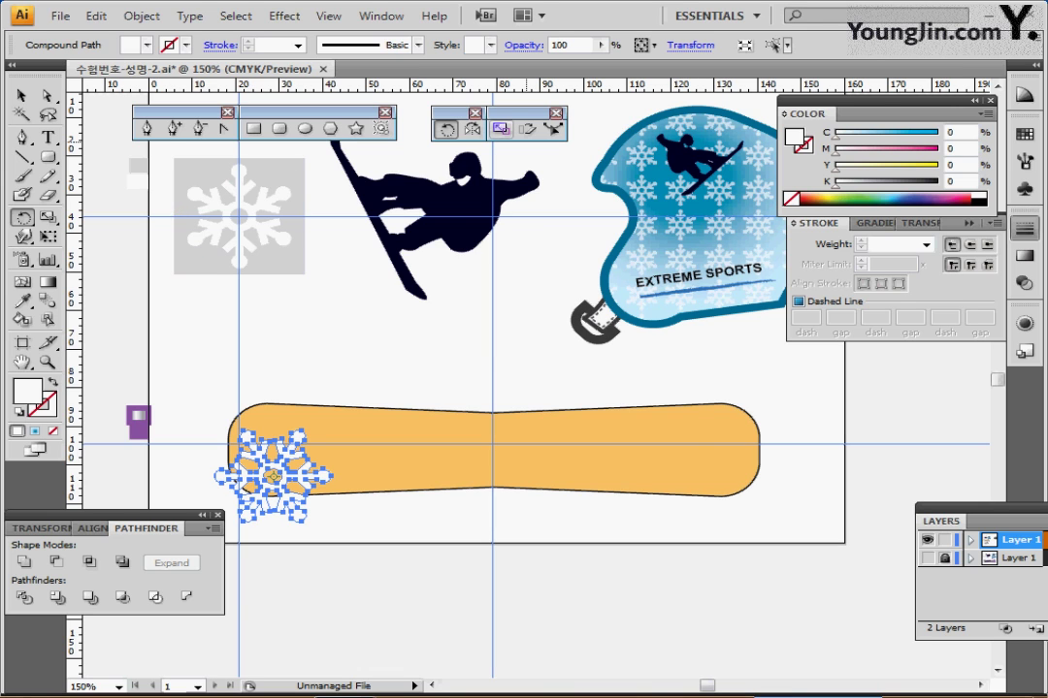
{"action": "double_click", "coordinate": [500, 129]}
{"action": "type", "text": "1"}
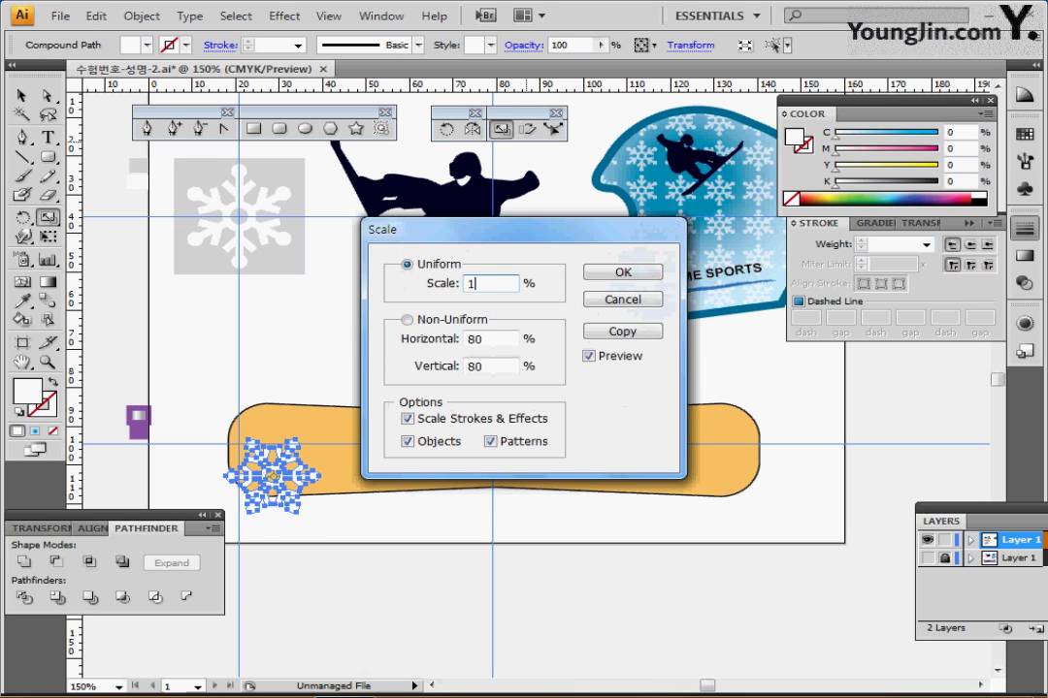
{"action": "type", "text": "30"}
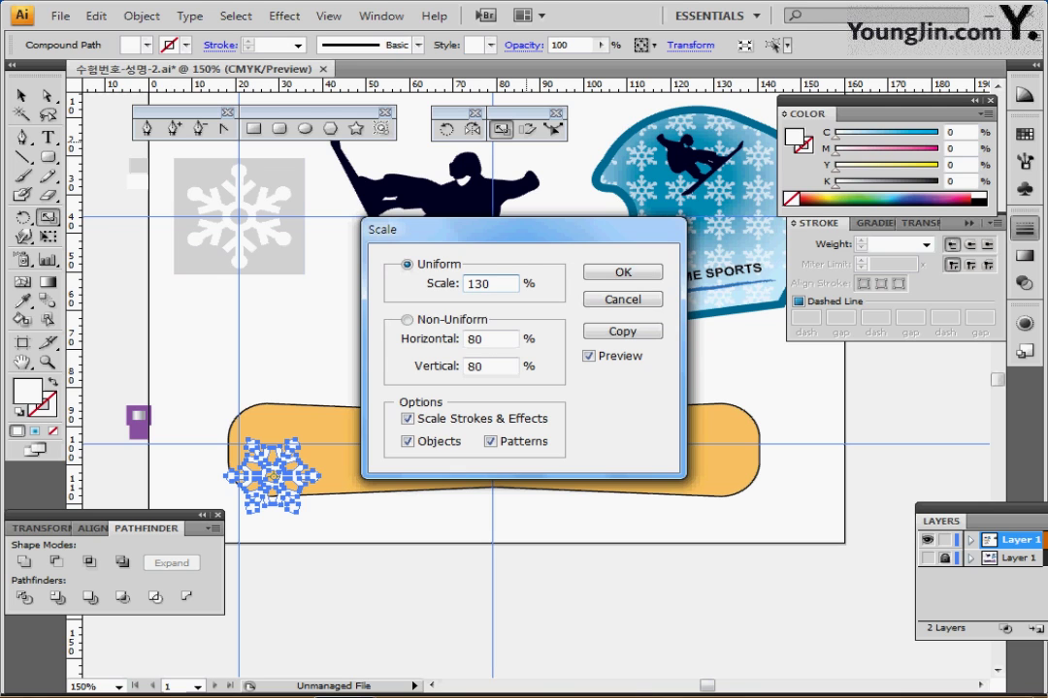
{"action": "key", "text": "Return"}
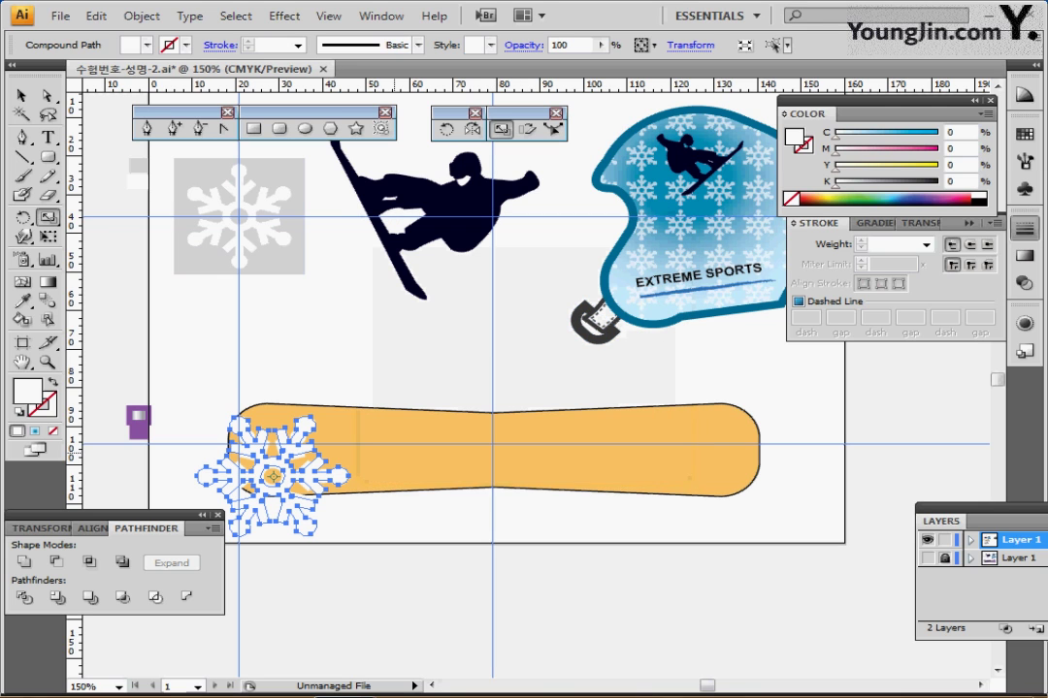
{"action": "left_click_drag", "start_coordinate": [342, 478], "coordinate": [709, 424]}
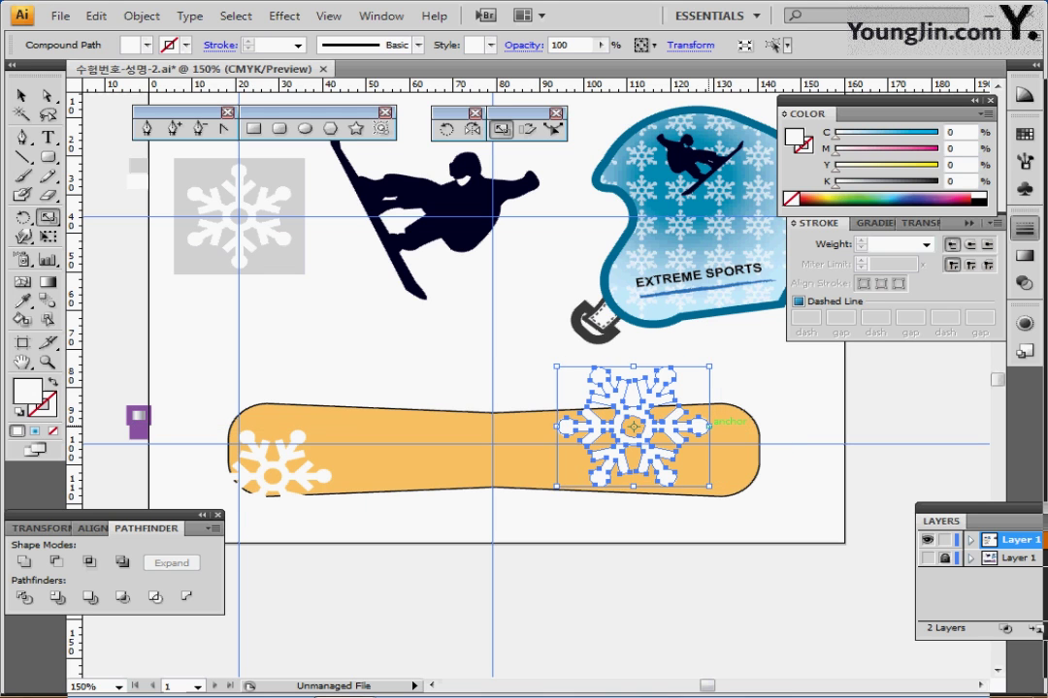
- Align the large and the small snowflake on the board with their counterparts on the reference layer
{"action": "key", "text": "ctrl+y"}
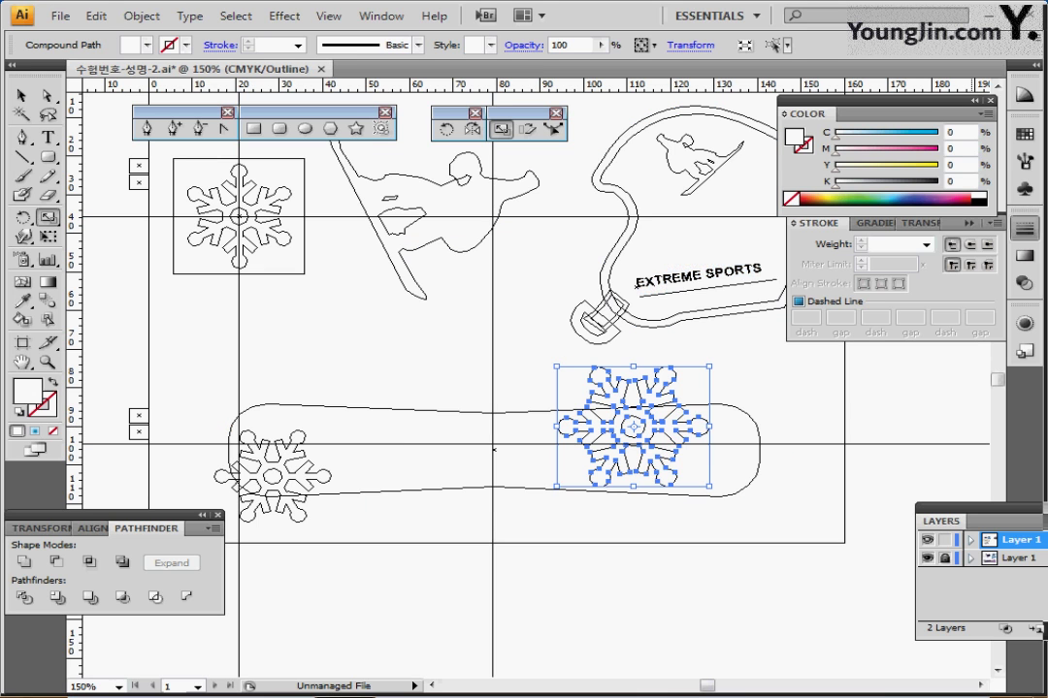
{"action": "key", "text": "ctrl+y"}
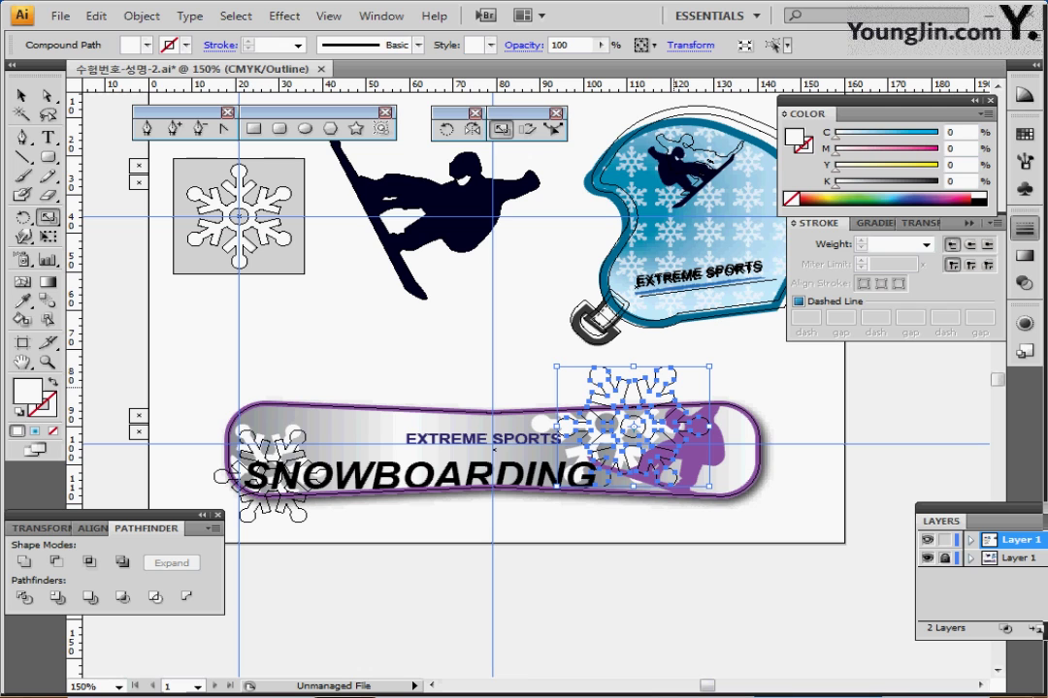
{"action": "left_click_drag", "start_coordinate": [681, 378], "coordinate": [637, 380]}
{"action": "left_click", "coordinate": [379, 540]}
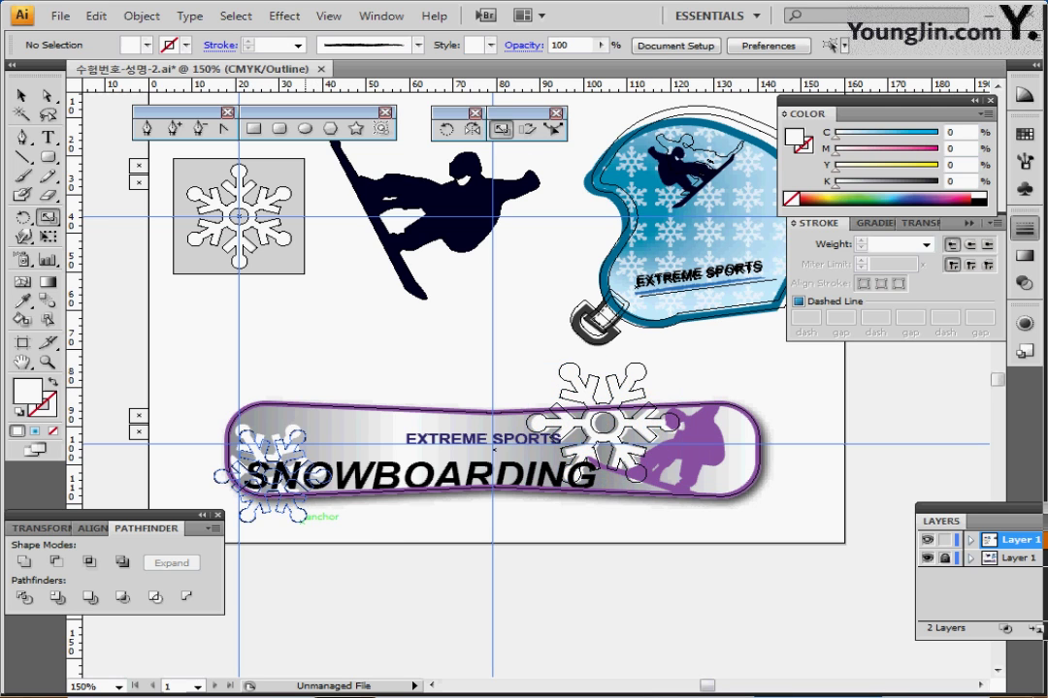
{"action": "left_click_drag", "start_coordinate": [301, 516], "coordinate": [296, 506]}
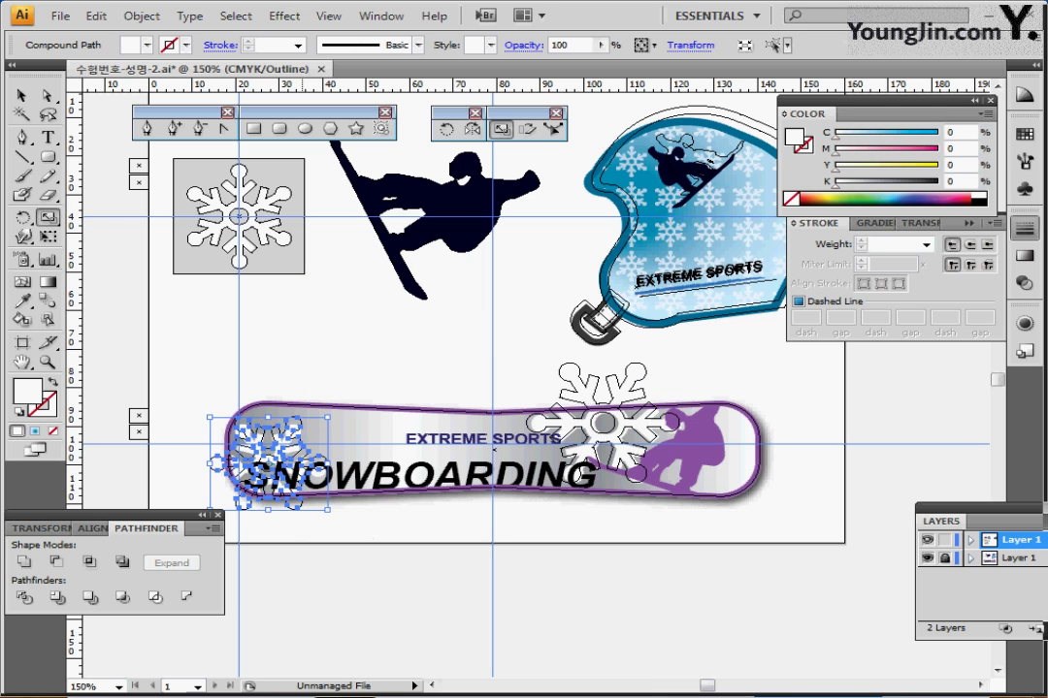
{"action": "key", "text": "ctrl+shift+a"}
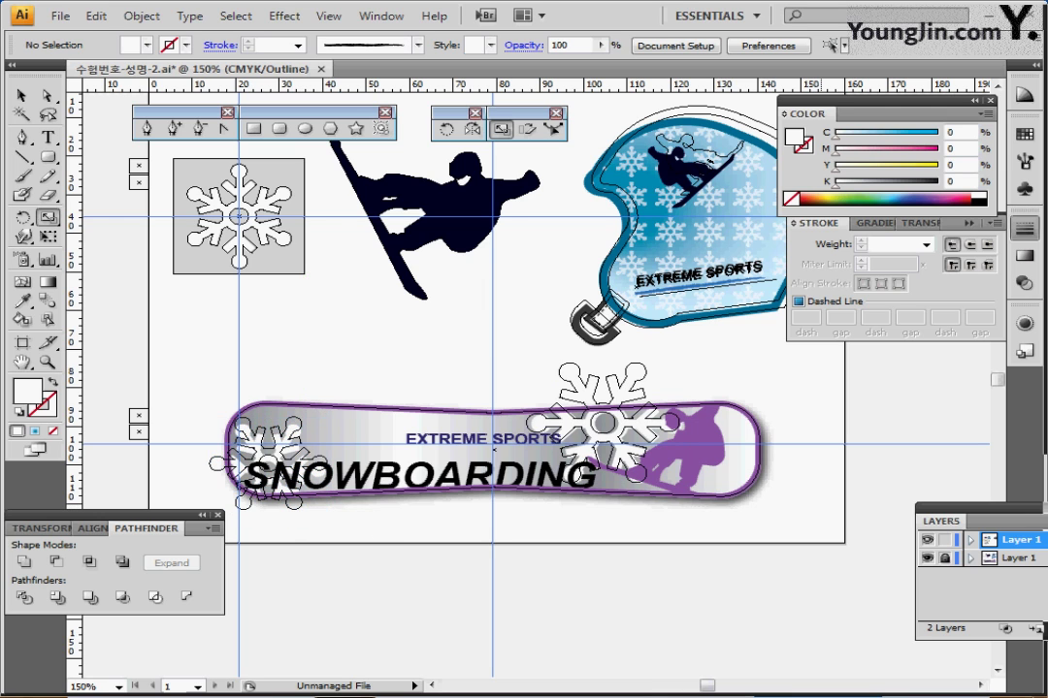
{"action": "key", "text": "ctrl+y"}
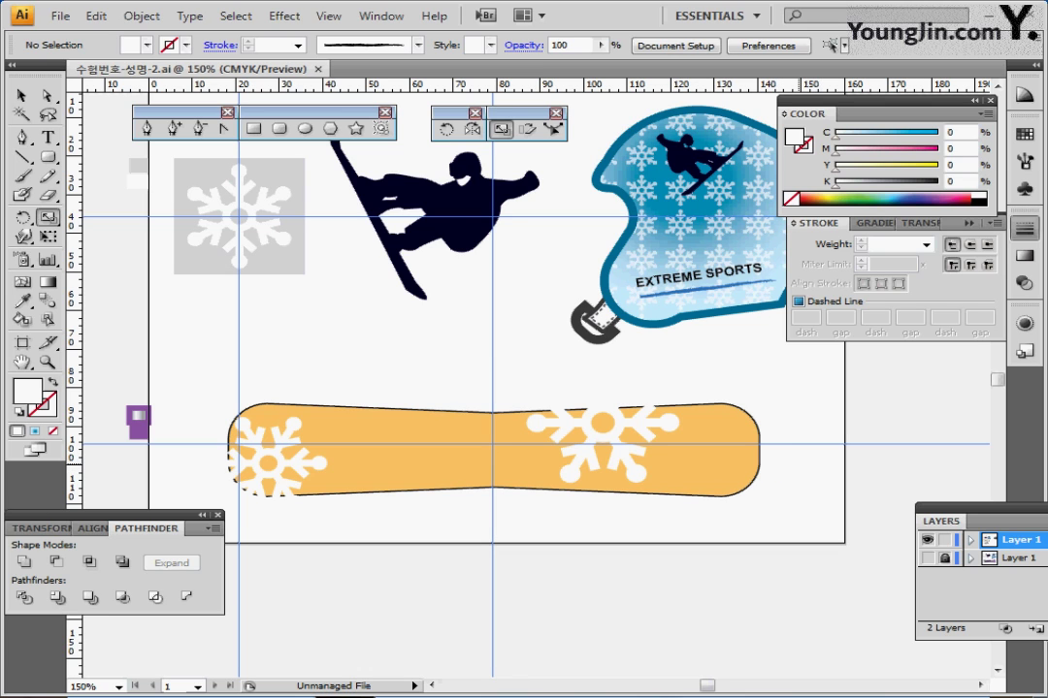
- Copy the large dark snowboarder silhouette and paste the duplicate over the middle of the board
{"action": "key", "text": "v"}
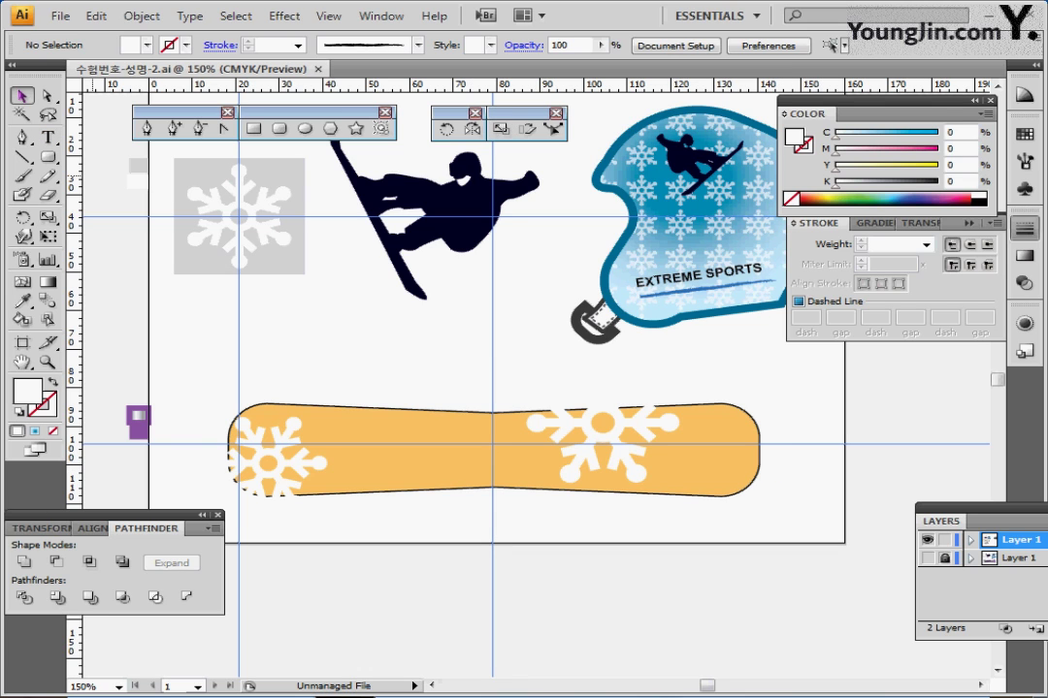
{"action": "left_click", "coordinate": [456, 160]}
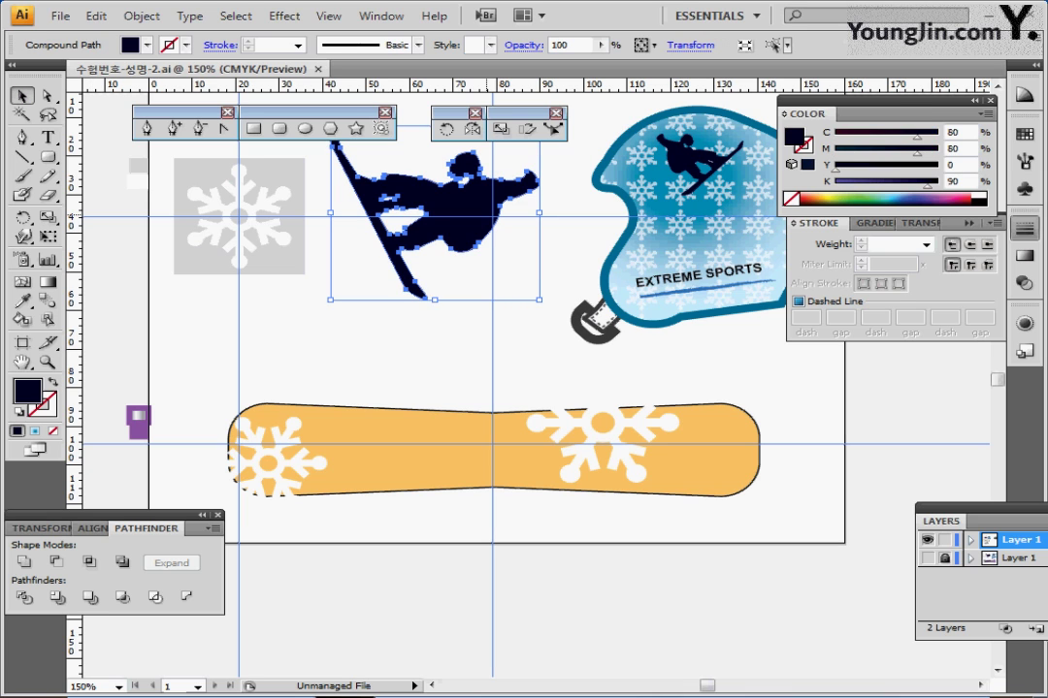
{"action": "key", "text": "ctrl+c"}
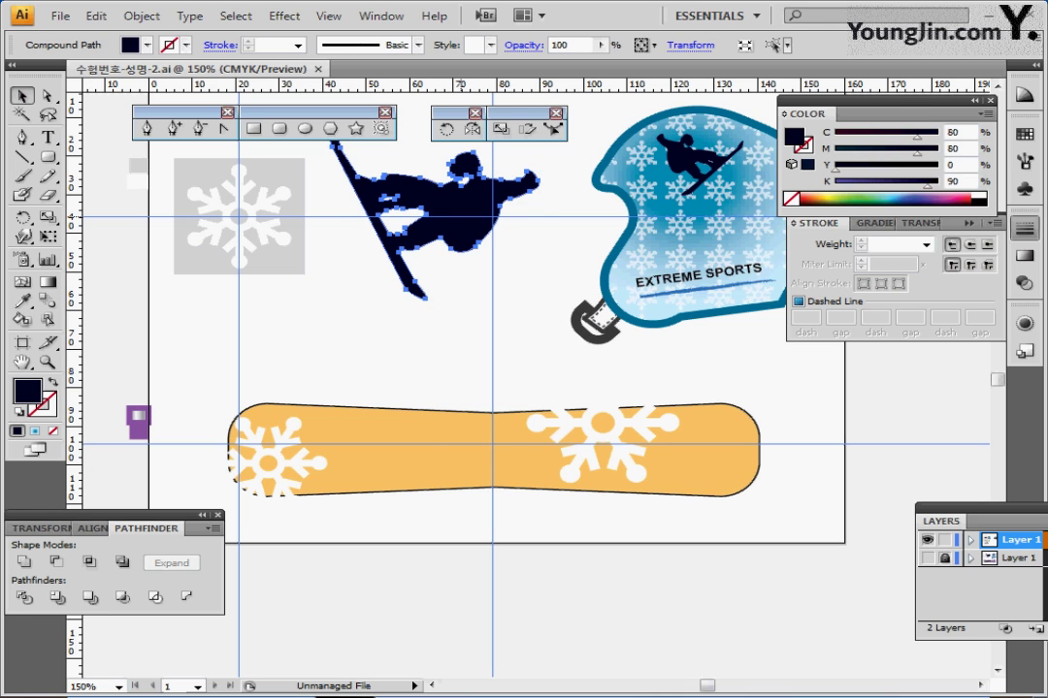
{"action": "key", "text": "ctrl+v"}
{"action": "left_click_drag", "start_coordinate": [564, 380], "coordinate": [479, 421]}
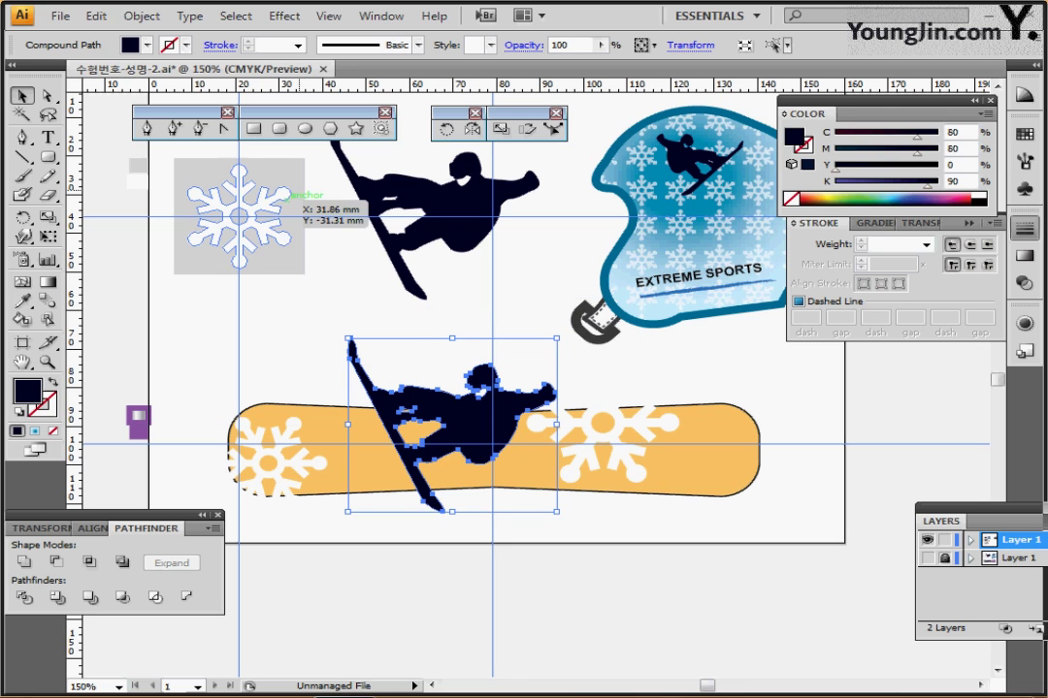
- Scale the pasted snowboarder uniformly to 70% and rotate it by 45°
{"action": "double_click", "coordinate": [501, 129]}
{"action": "key", "text": "Return"}
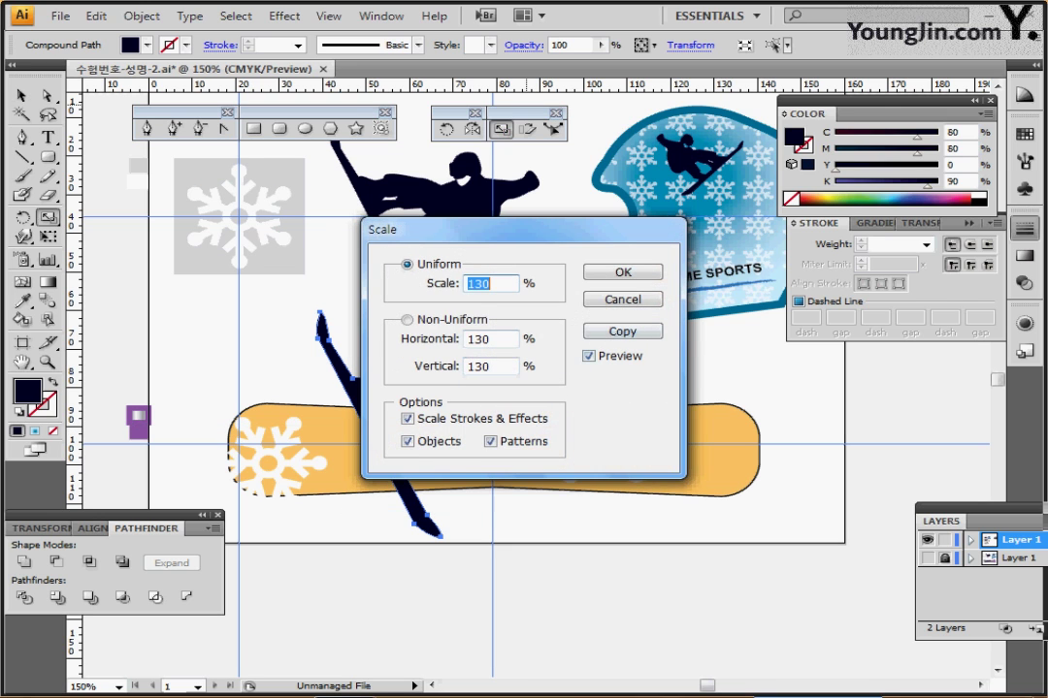
{"action": "type", "text": "70"}
{"action": "key", "text": "Return"}
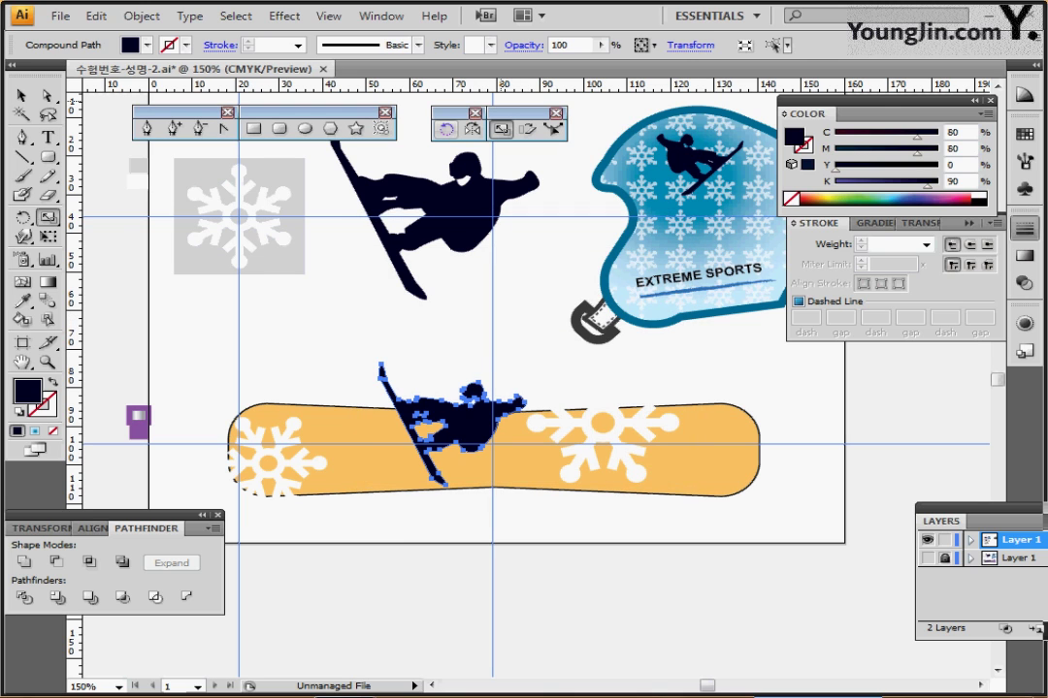
{"action": "key", "text": "r"}
{"action": "key", "text": "Return"}
{"action": "type", "text": "45"}
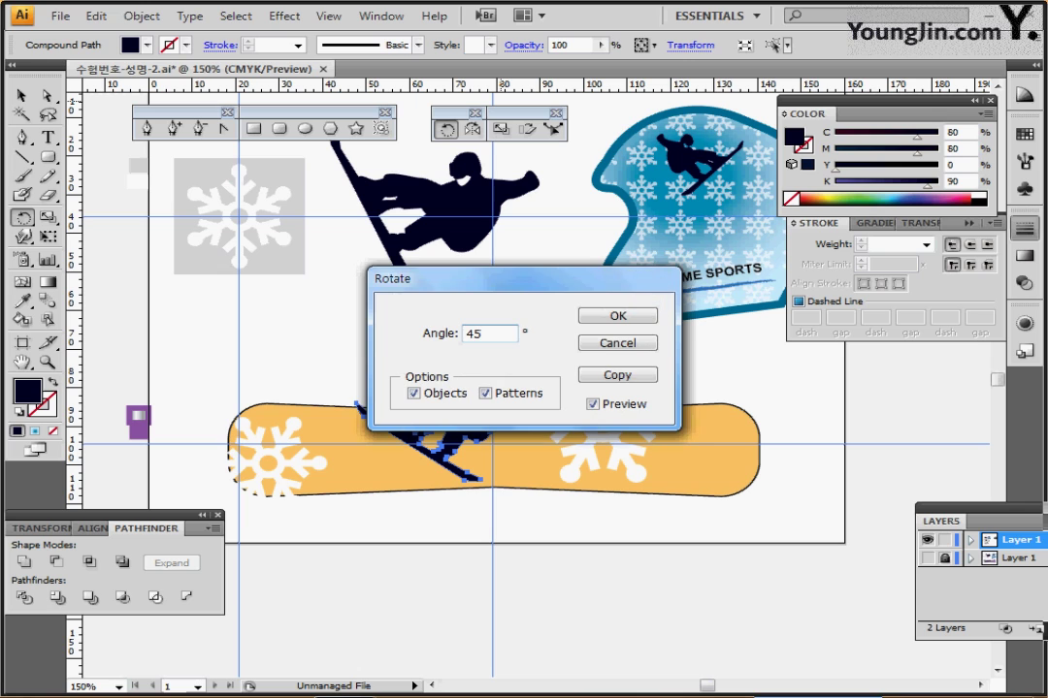
{"action": "key", "text": "Return"}
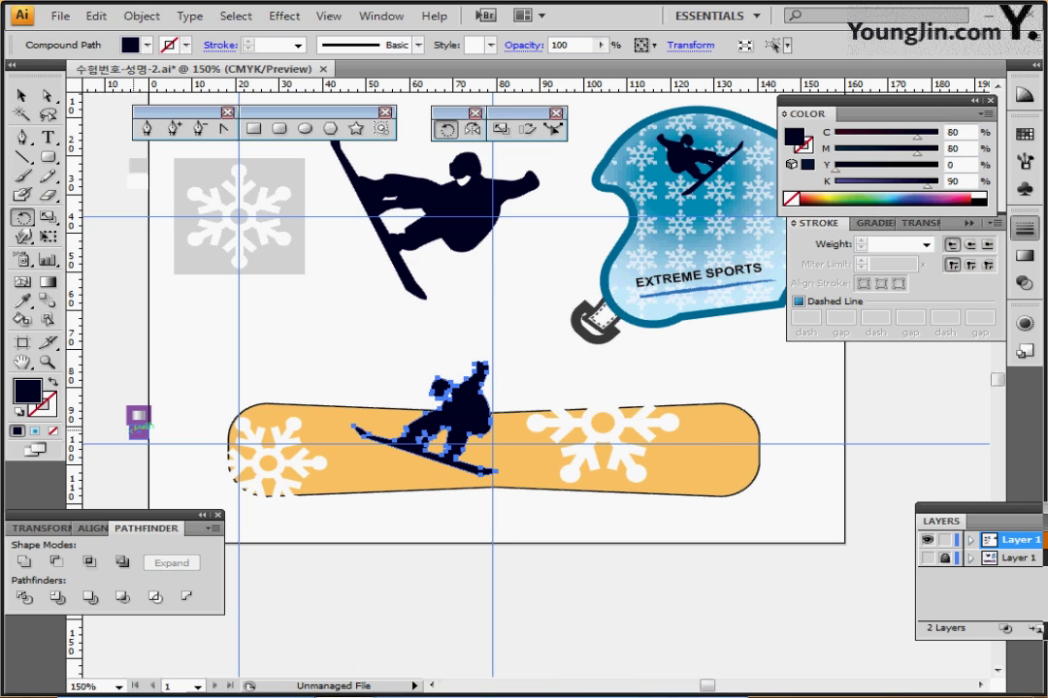
- Recolour the rotated snowboarder with the purple (C 50, M 80, Y 0, K 0) sampled from the swatch beside the artboard
{"action": "key", "text": "i"}
{"action": "left_click", "coordinate": [137, 421]}
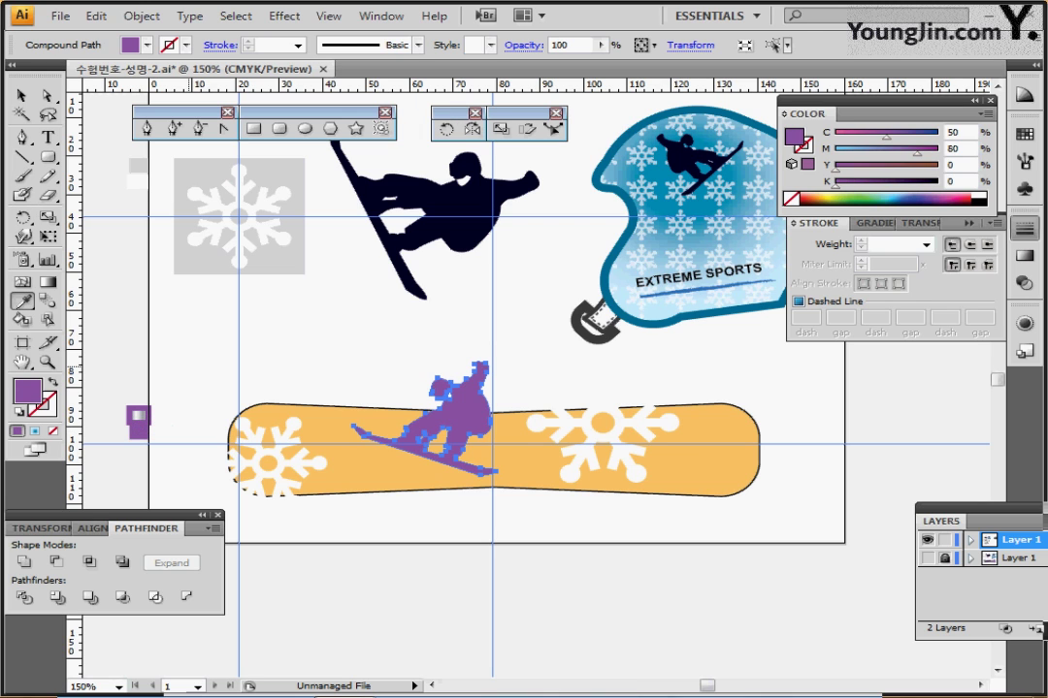
{"action": "key", "text": "ctrl+shift+a"}
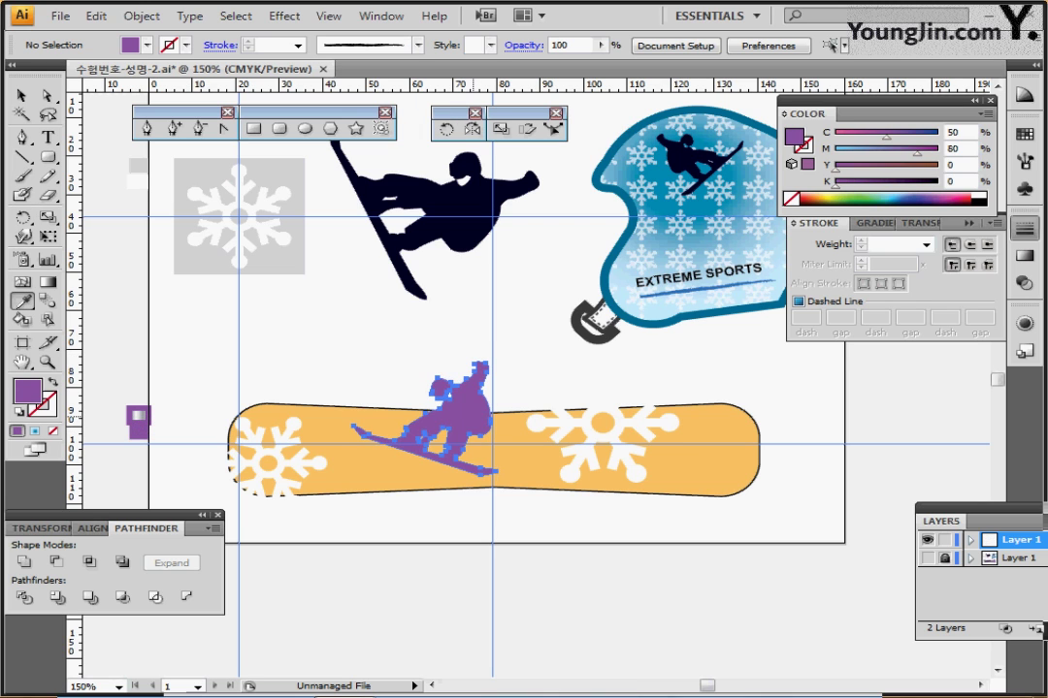
- Move the purple snowboarder to the right end of the board and match its position to the reference layer
{"action": "left_click_drag", "start_coordinate": [472, 417], "coordinate": [711, 442]}
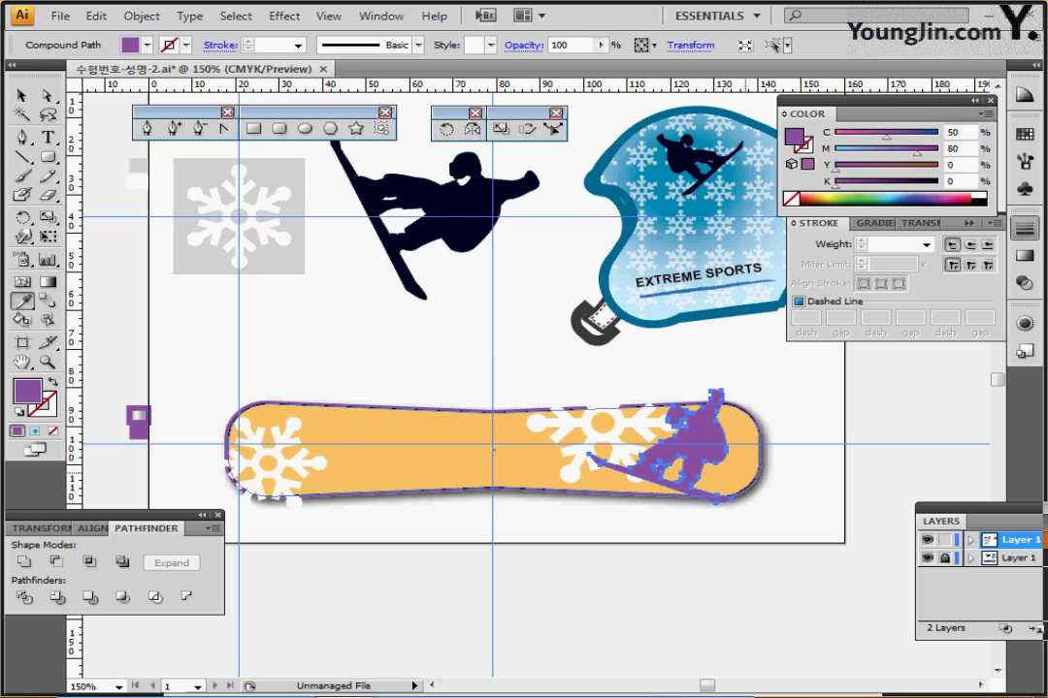
{"action": "key", "text": "ctrl+y"}
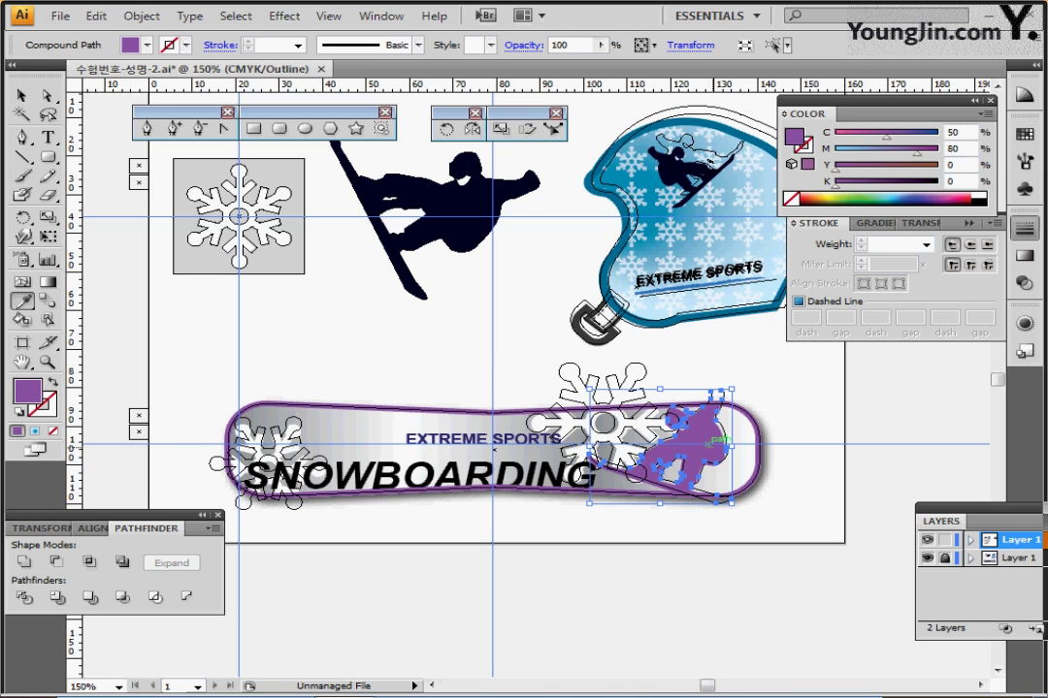
{"action": "key", "text": "ctrl+shift+a"}
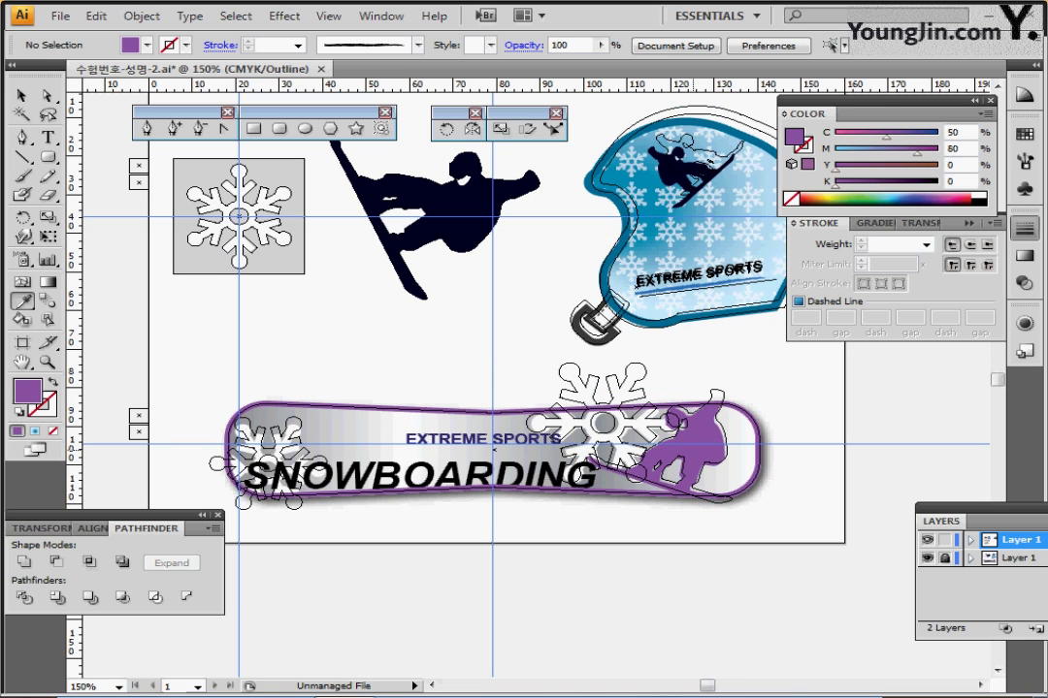
{"action": "left_click", "coordinate": [728, 403], "text": "ctrl"}
{"action": "left_click", "coordinate": [720, 395], "text": "ctrl"}
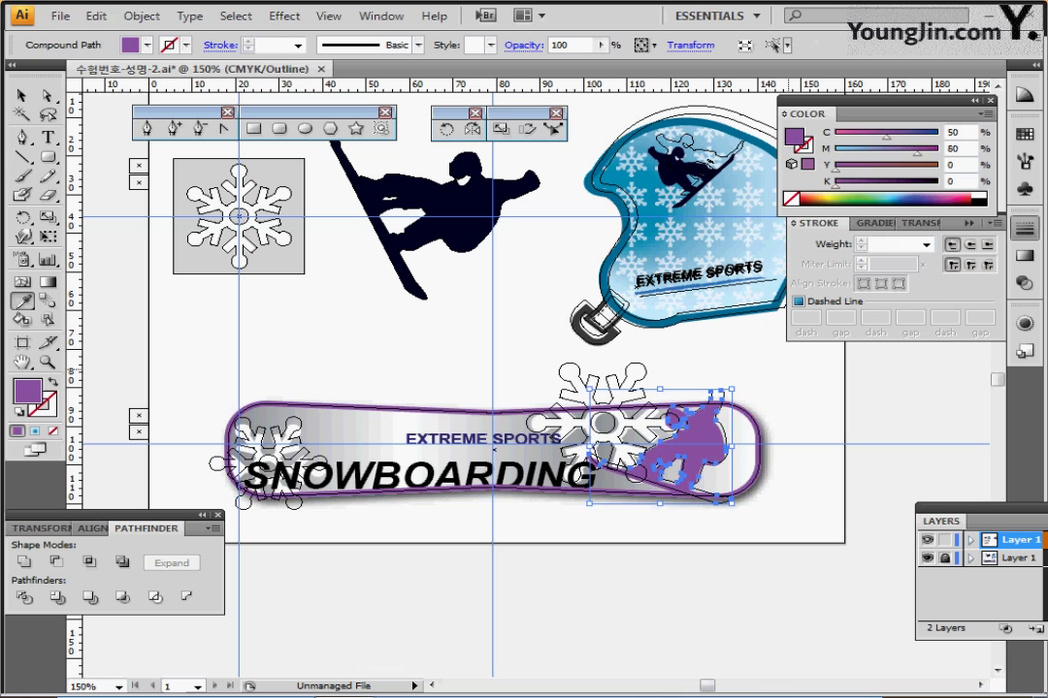
{"action": "key", "text": "Left"}
{"action": "key", "text": "Left"}
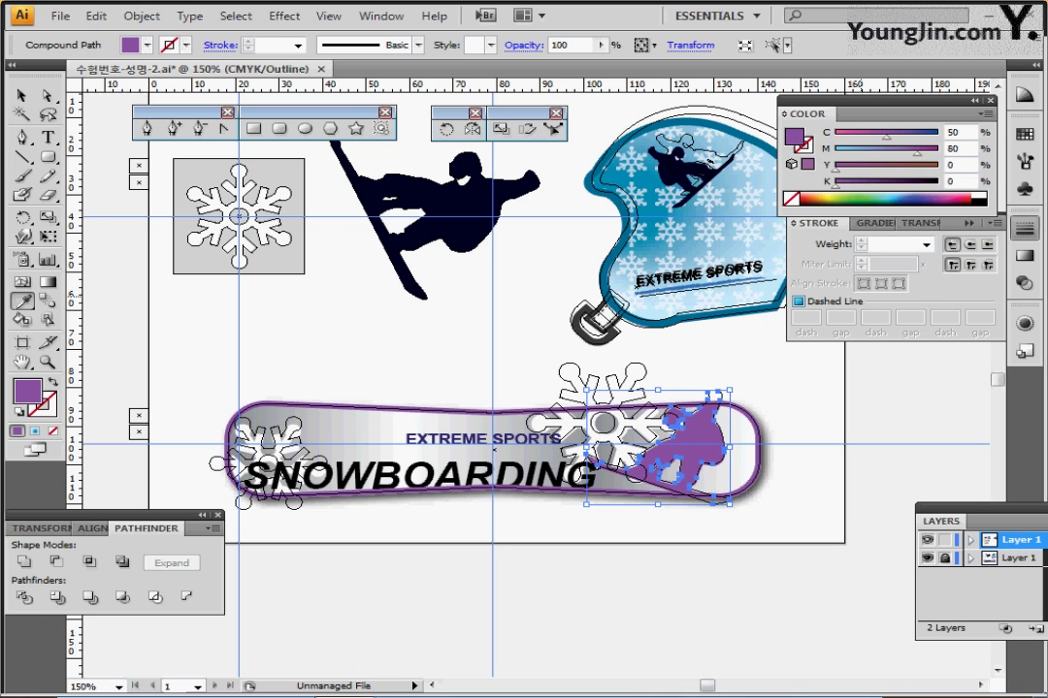
{"action": "key", "text": "ctrl+y"}
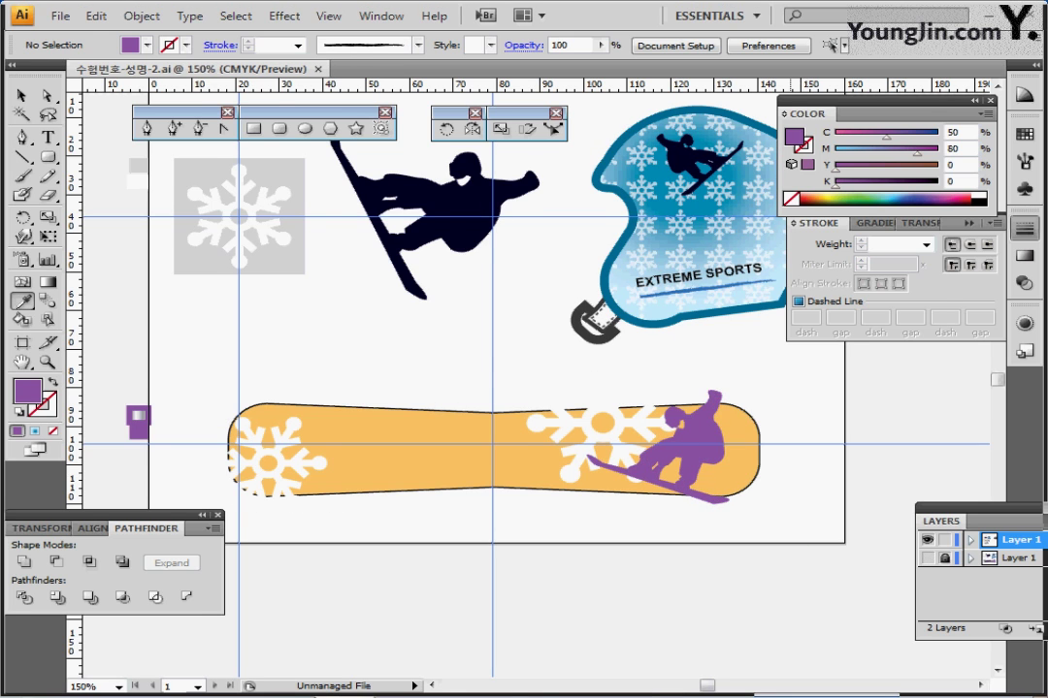
- Move the EXTREME SPORTS and SNOWBOARDING texts together from below the artboard onto the board
{"action": "left_click_drag", "start_coordinate": [795, 541], "coordinate": [736, 514]}
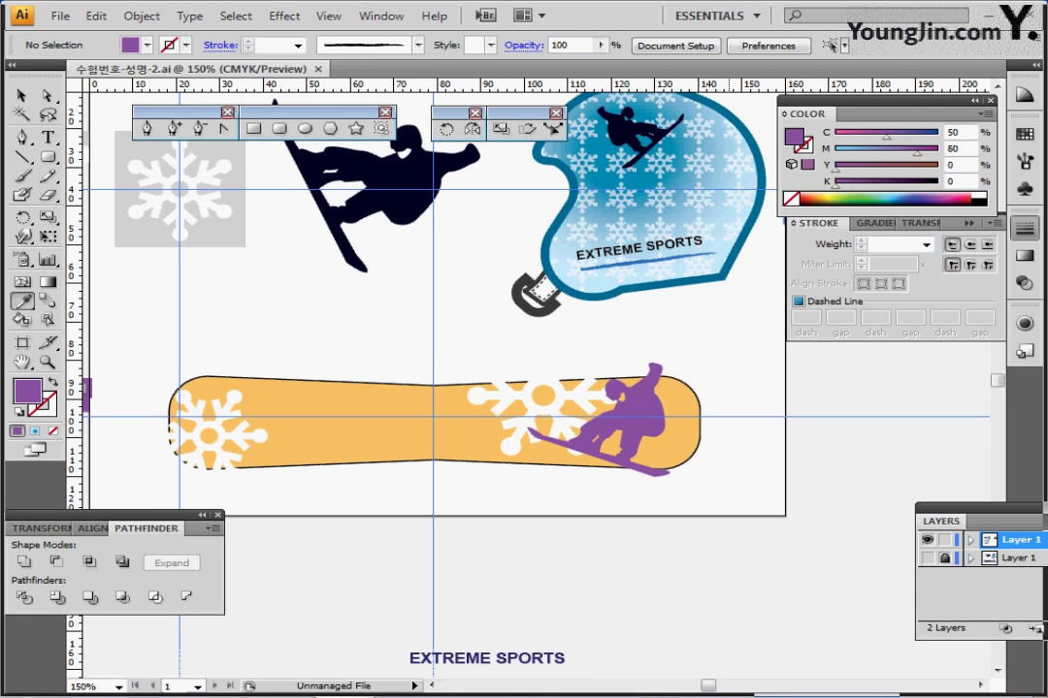
{"action": "left_click_drag", "start_coordinate": [631, 564], "coordinate": [679, 504]}
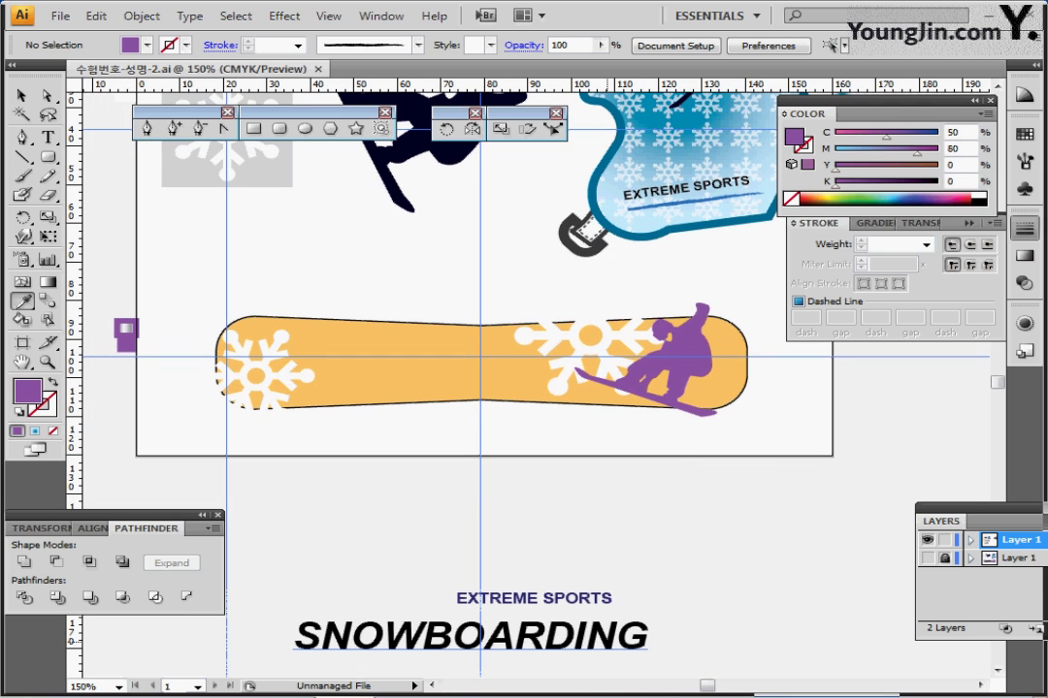
{"action": "left_click", "coordinate": [548, 642], "text": "ctrl"}
{"action": "left_click_drag", "start_coordinate": [550, 636], "coordinate": [519, 396]}
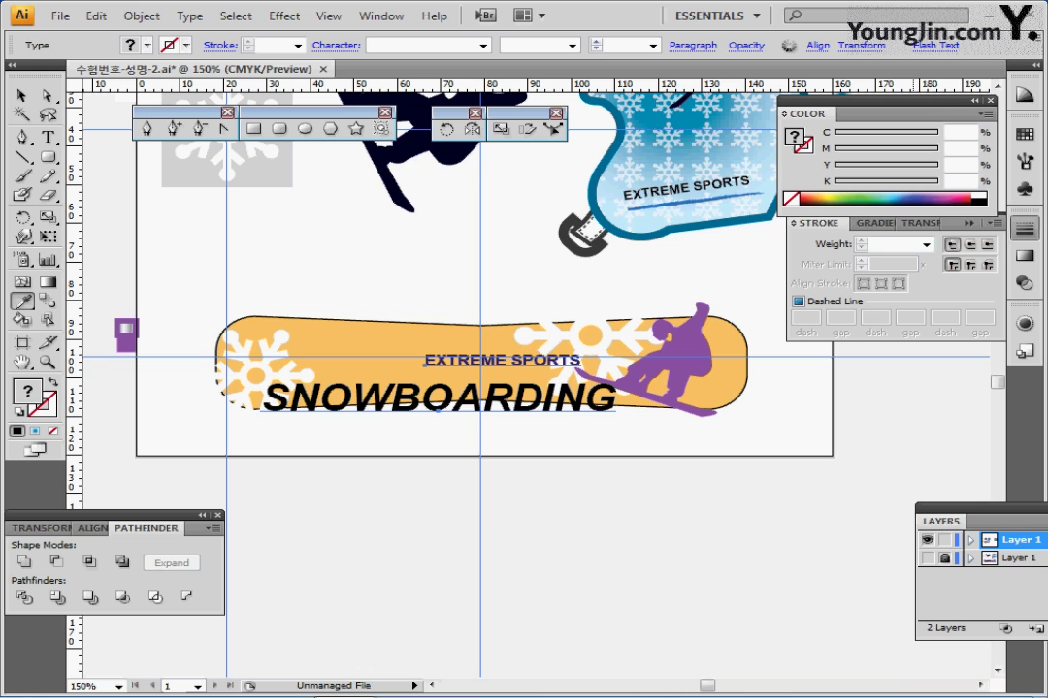
- Nudge both text lines in outline view until they coincide with the lettering on the reference layer
{"action": "key", "text": "ctrl+y"}
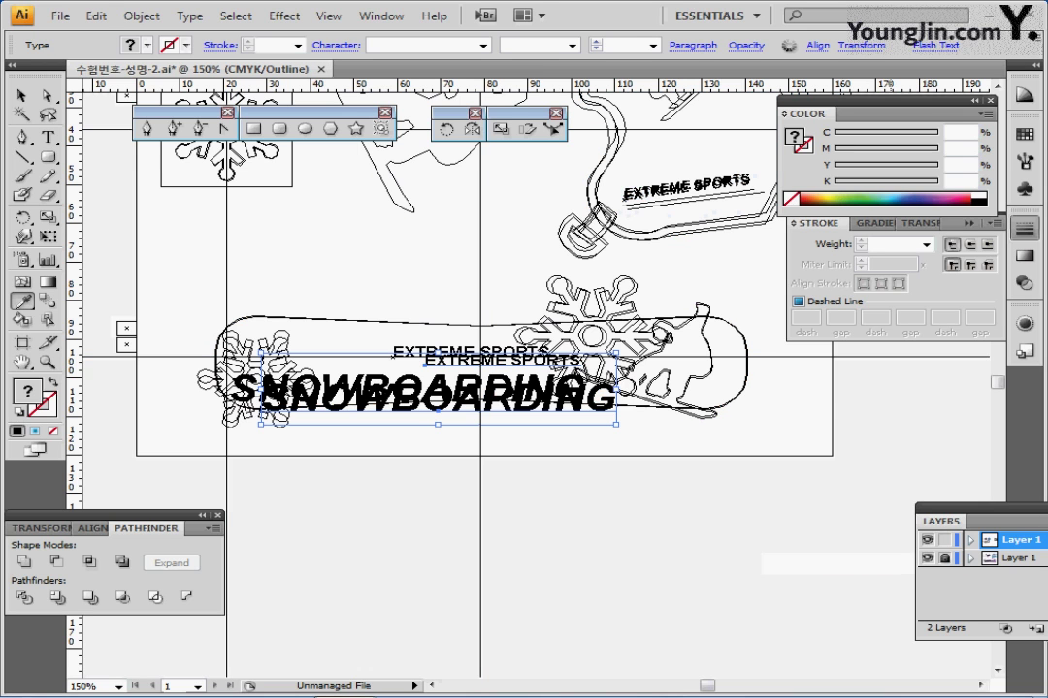
{"action": "key", "text": "Left"}
{"action": "key", "text": "Left"}
{"action": "key", "text": "Left"}
{"action": "key", "text": "Left"}
{"action": "key", "text": "Left"}
{"action": "key", "text": "Left"}
{"action": "key", "text": "Left"}
{"action": "key", "text": "Left"}
{"action": "key", "text": "Left"}
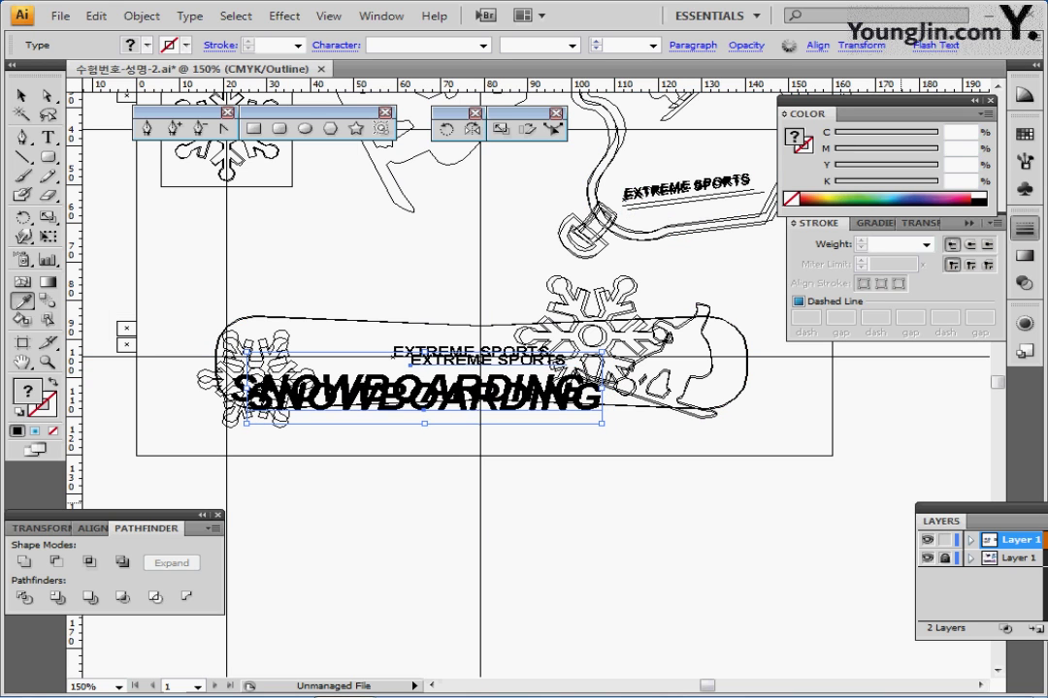
{"action": "key", "text": "Up"}
{"action": "key", "text": "Left"}
{"action": "key", "text": "Left"}
{"action": "key", "text": "Left"}
{"action": "key", "text": "Left"}
{"action": "key", "text": "Left"}
{"action": "key", "text": "Left"}
{"action": "key", "text": "Left"}
{"action": "key", "text": "Left"}
{"action": "key", "text": "Left"}
{"action": "key", "text": "Up"}
{"action": "key", "text": "Up"}
{"action": "key", "text": "Up"}
{"action": "key", "text": "Up"}
{"action": "key", "text": "Up"}
{"action": "key", "text": "Up"}
{"action": "key", "text": "Up"}
{"action": "key", "text": "Up"}
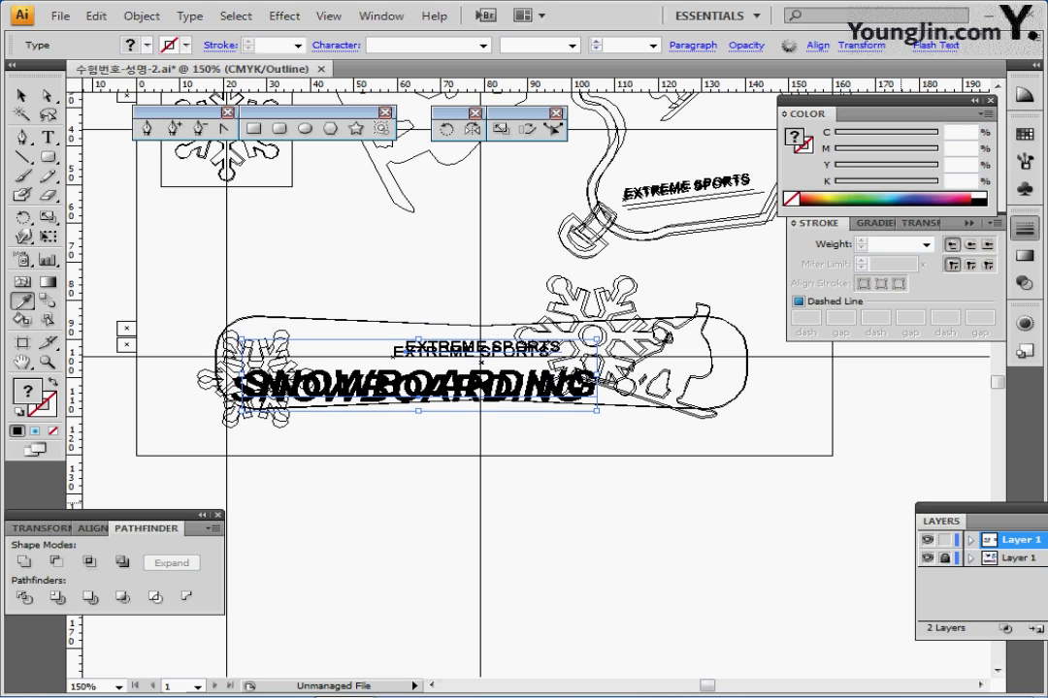
{"action": "key", "text": "Down"}
{"action": "key", "text": "Down"}
{"action": "key", "text": "Down"}
{"action": "key", "text": "Down"}
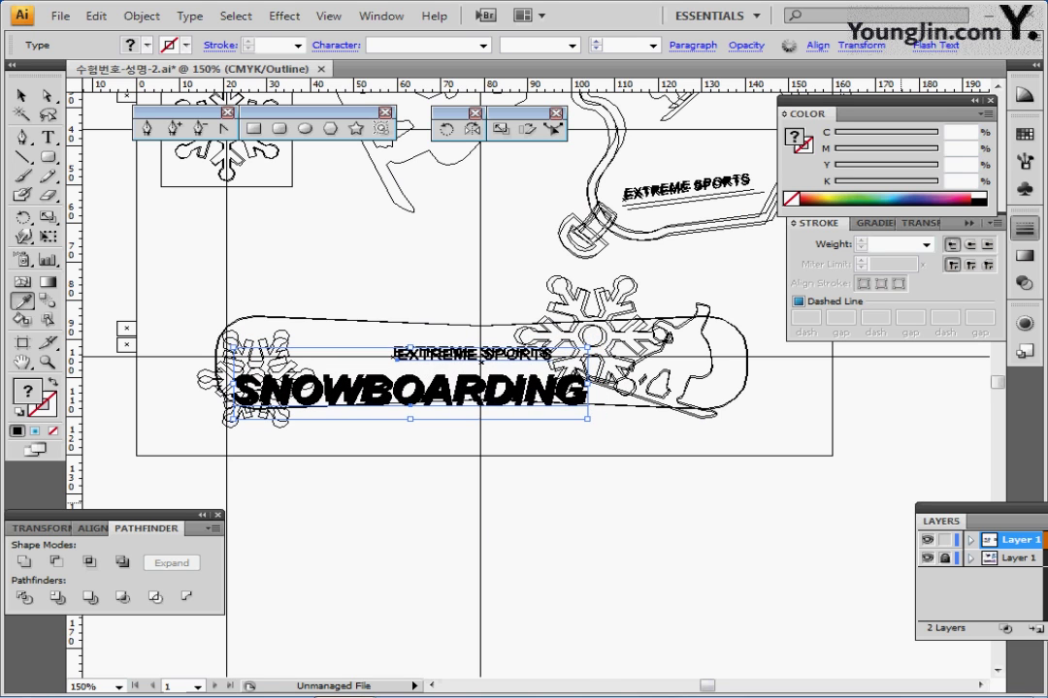
{"action": "key", "text": "Left"}
{"action": "key", "text": "Left"}
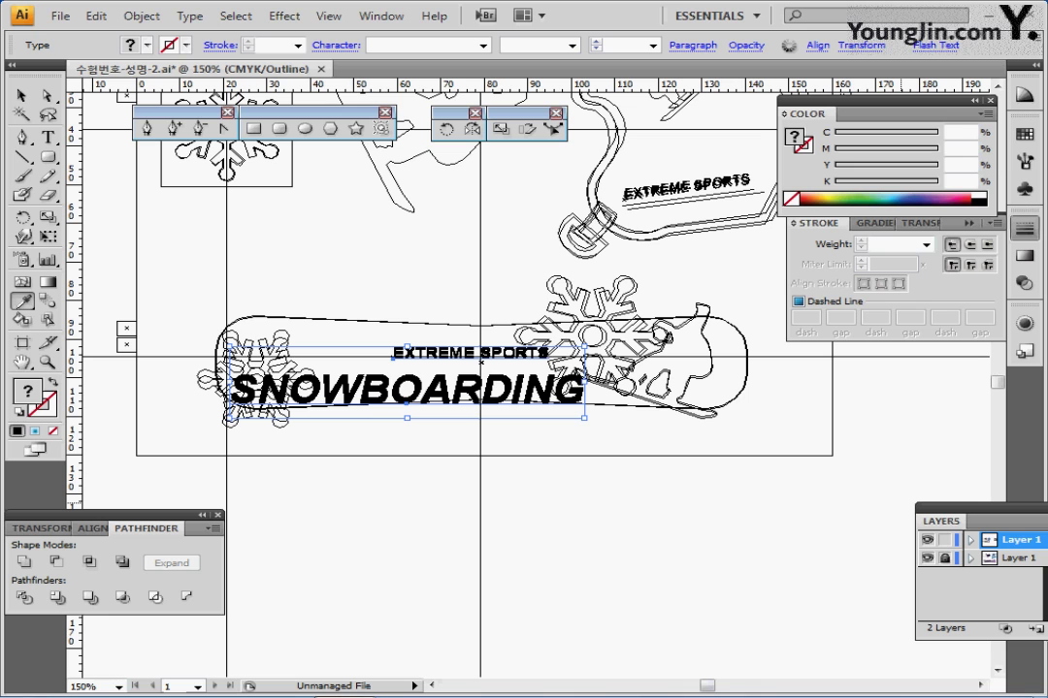
- Return from outline to preview mode with the reference layer hidden and the lettering deselected
{"action": "key", "text": "ctrl+shift+a"}
{"action": "key", "text": "ctrl+y"}
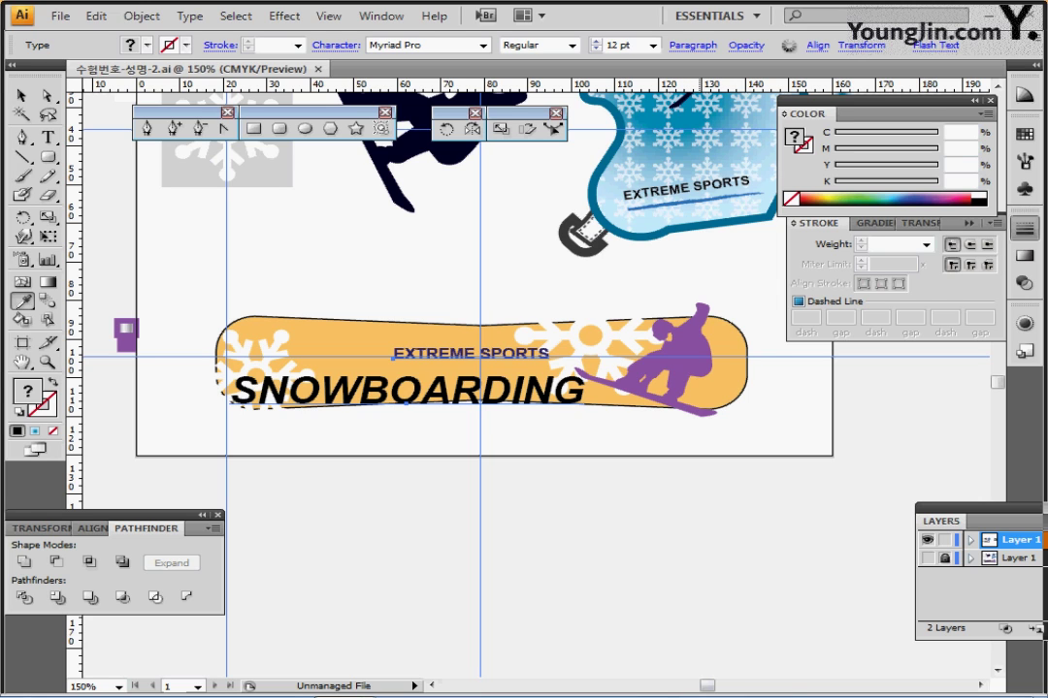
{"action": "scroll", "coordinate": [524, 368], "scroll_direction": "up", "scroll_amount": 1}
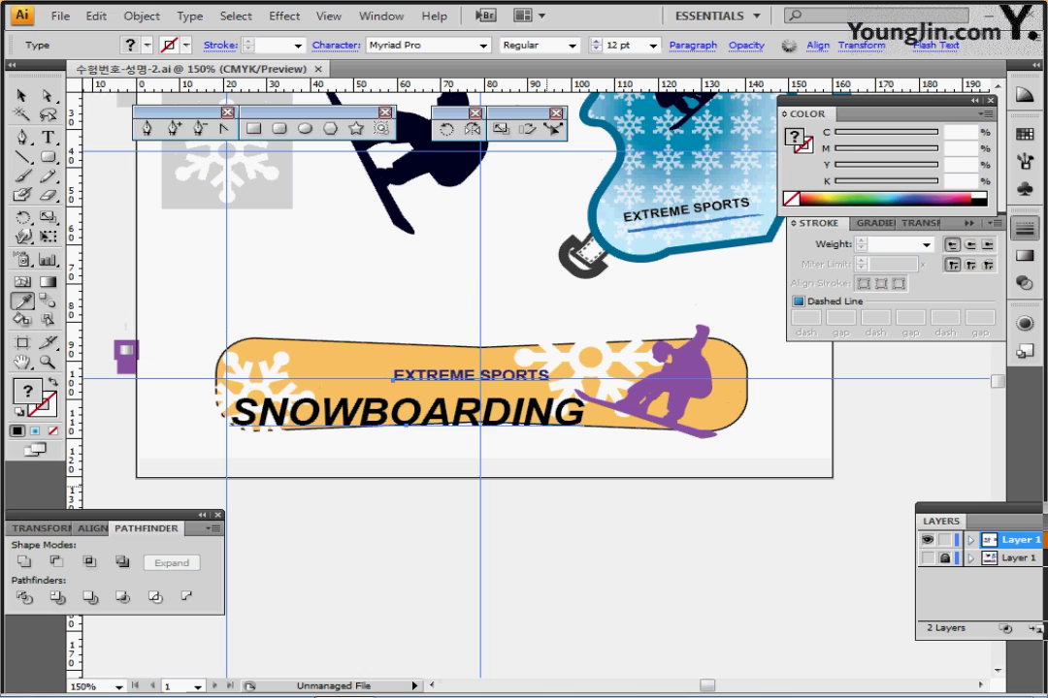
{"action": "left_click", "coordinate": [548, 486], "text": "ctrl"}
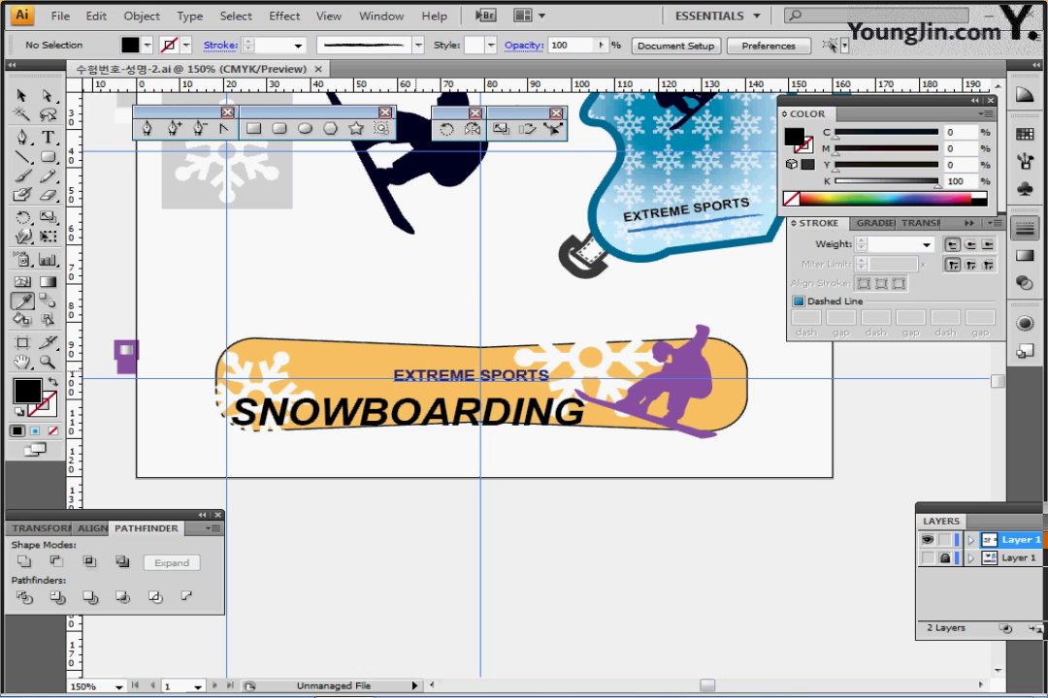
- Examine the font, style, size and fill colour settings of the EXTREME SPORTS text on the board
{"action": "left_click", "coordinate": [415, 375], "text": "ctrl"}
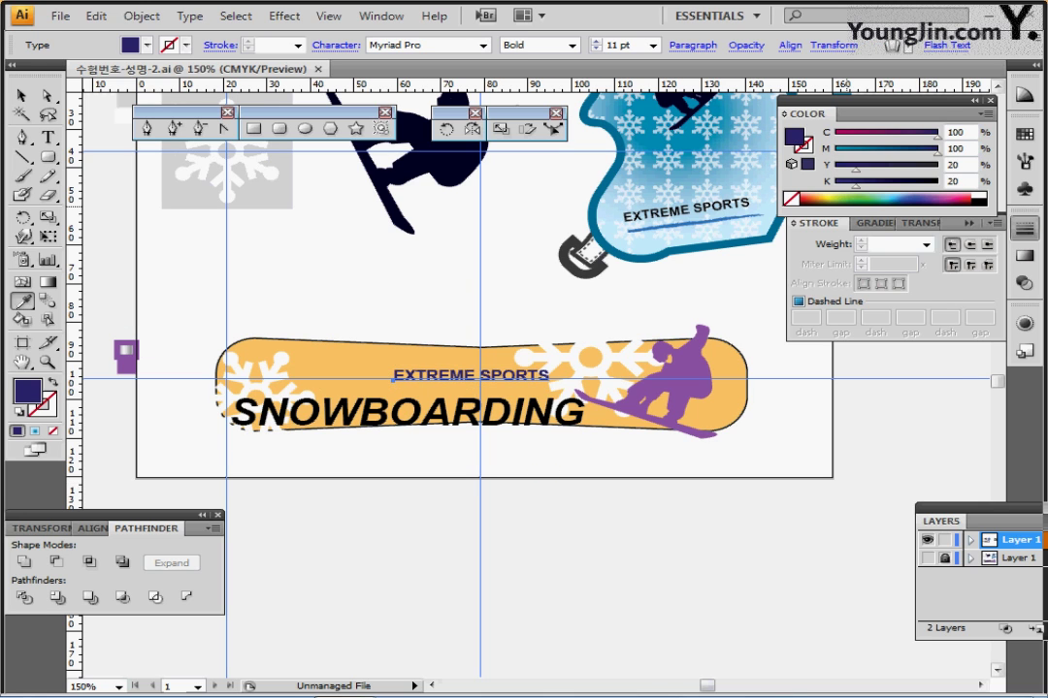
{"action": "key", "text": "ctrl+t"}
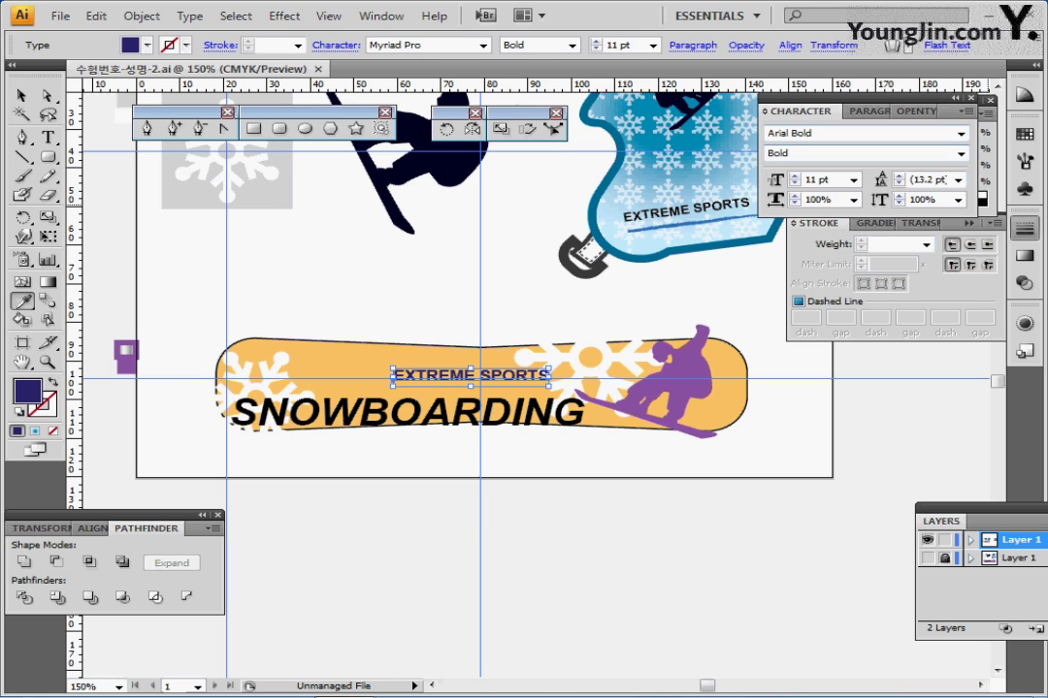
{"action": "key", "text": "ctrl+shift+b"}
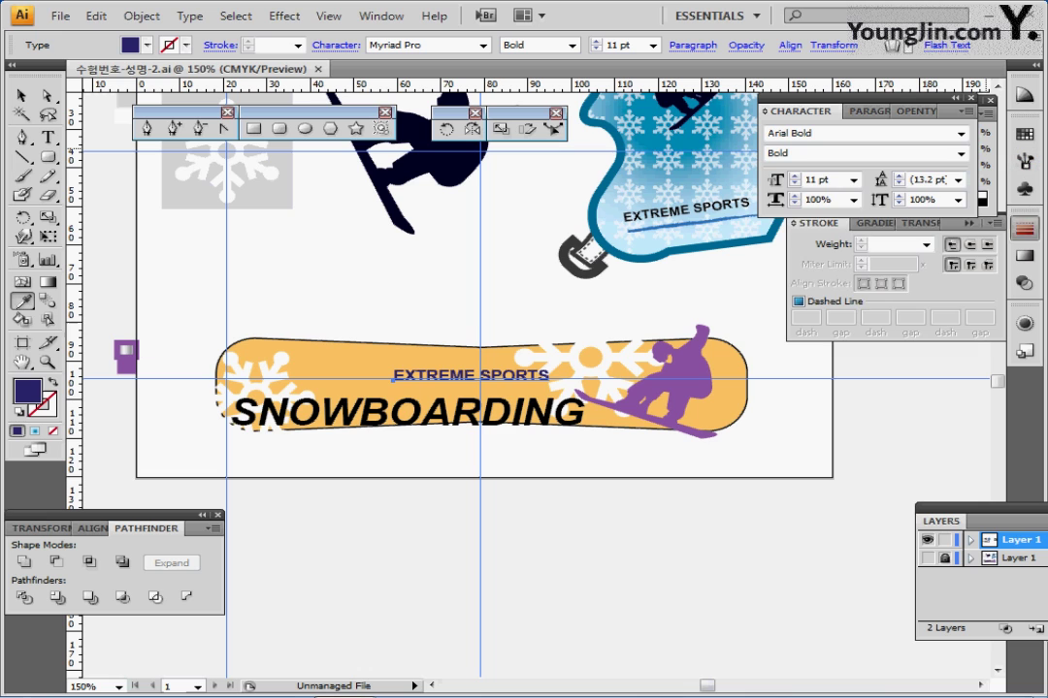
{"action": "left_click", "coordinate": [1024, 228]}
{"action": "key", "text": "ctrl+t"}
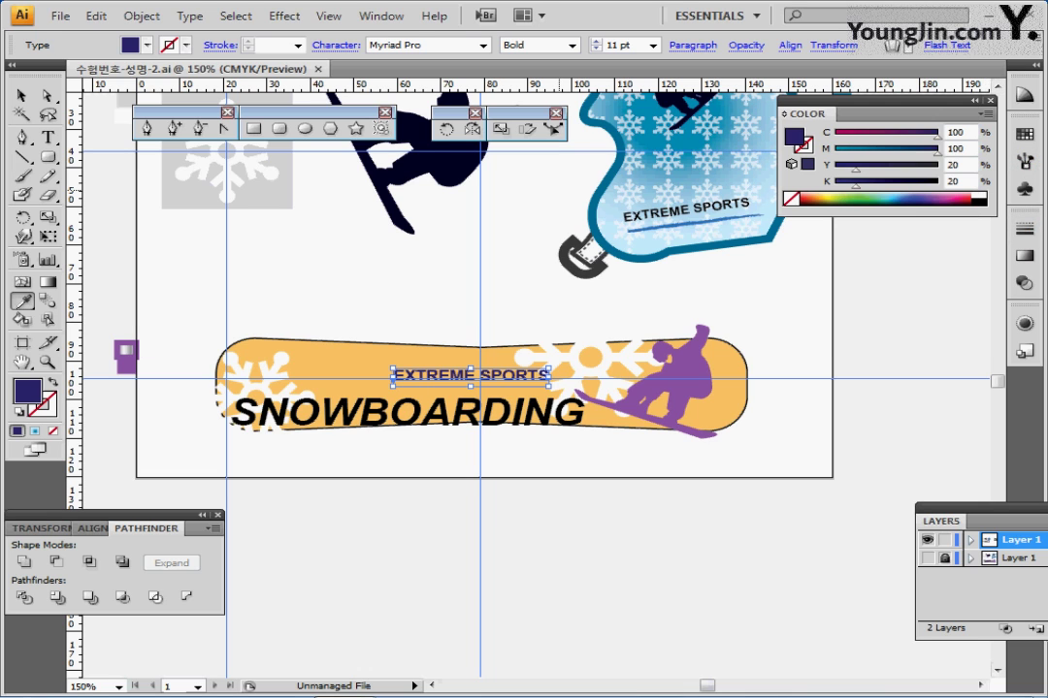
{"action": "key", "text": "ctrl+shift+a"}
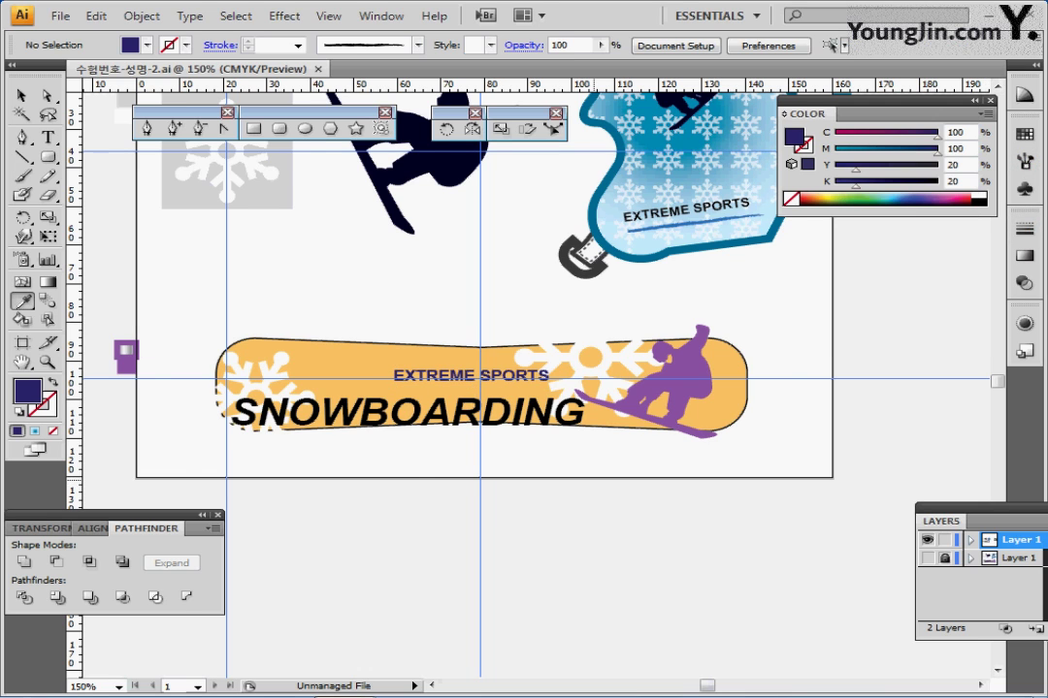
- Bring the orange board shape to the front, above its snowflakes, snowboarder and lettering
{"action": "scroll", "coordinate": [593, 480], "scroll_direction": "right", "scroll_amount": 2}
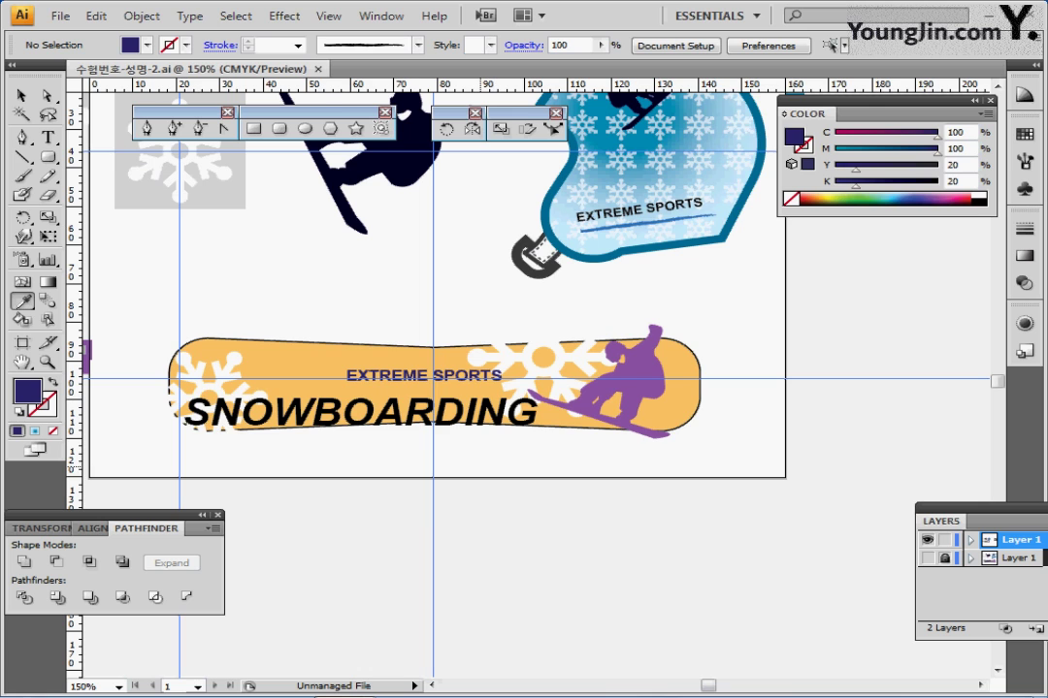
{"action": "scroll", "coordinate": [405, 399], "scroll_direction": "left", "scroll_amount": 2}
{"action": "left_click", "coordinate": [386, 338]}
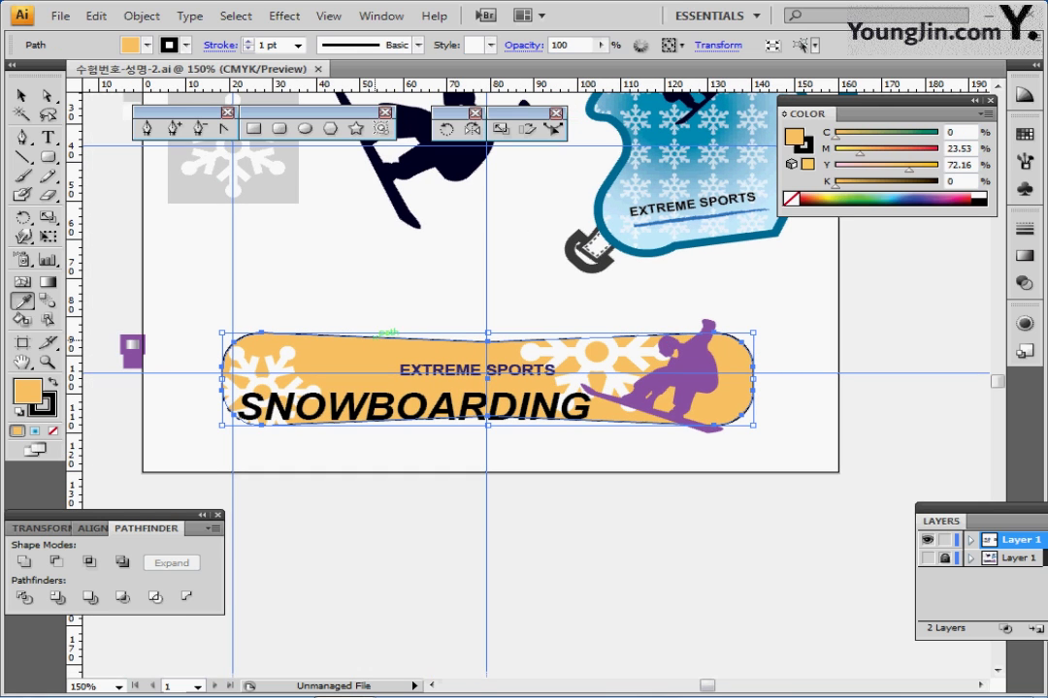
{"action": "right_click", "coordinate": [379, 339]}
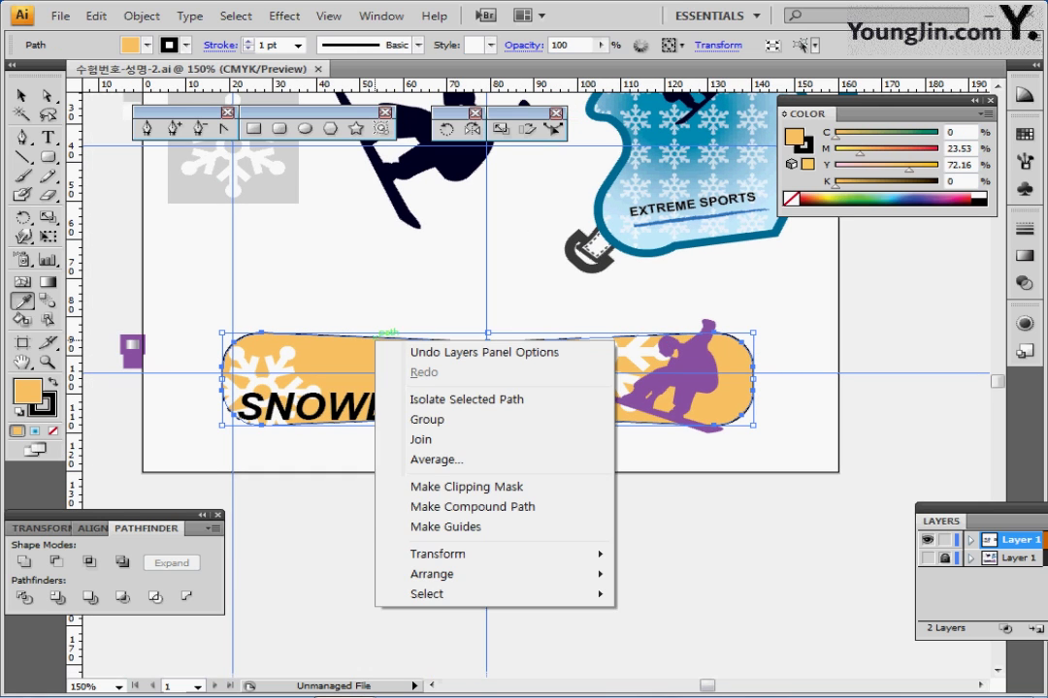
{"action": "mouse_move", "coordinate": [437, 574]}
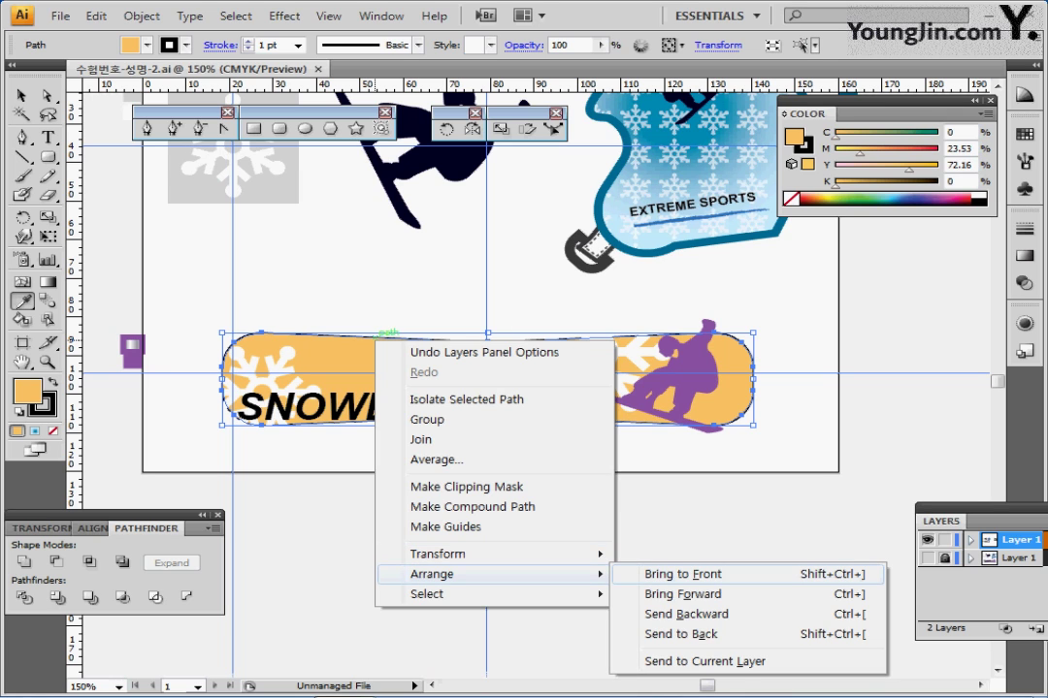
{"action": "left_click", "coordinate": [682, 575]}
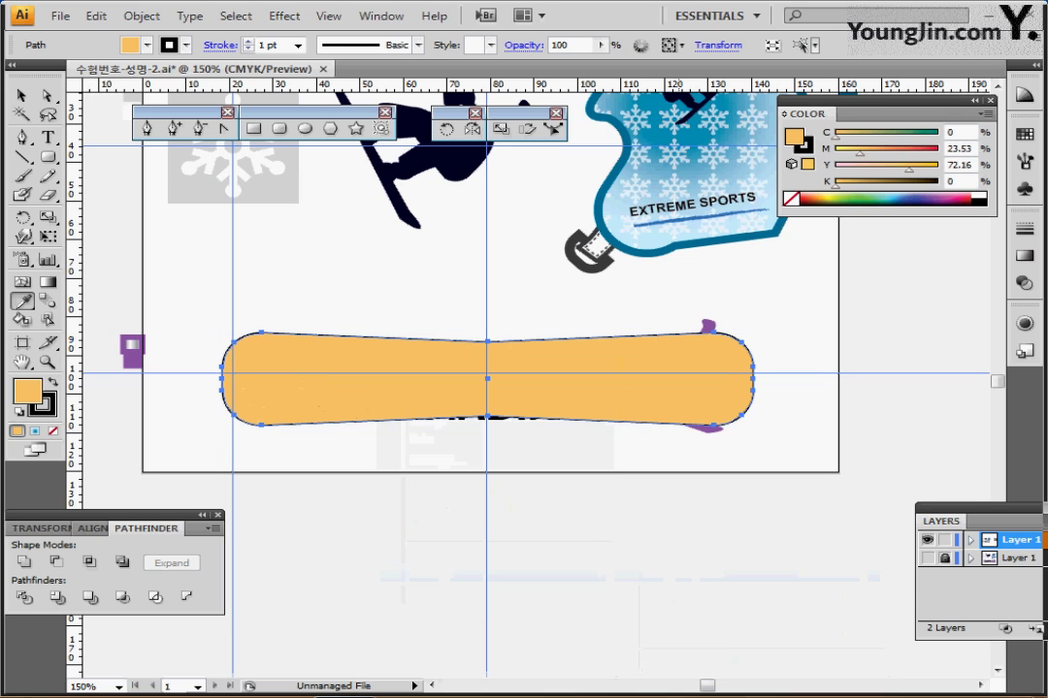
- Make a clipping mask from the board shape and all the snowflakes, snowboarder and lettering on it
{"action": "left_click_drag", "start_coordinate": [201, 323], "coordinate": [741, 461]}
{"action": "right_click", "coordinate": [608, 371]}
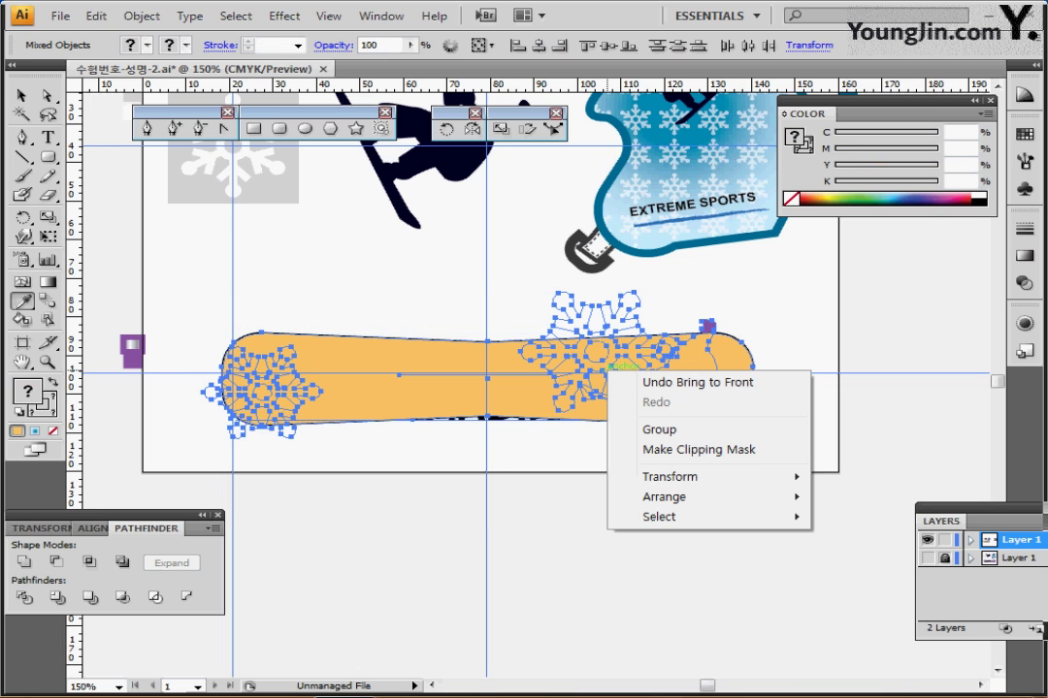
{"action": "left_click", "coordinate": [699, 449]}
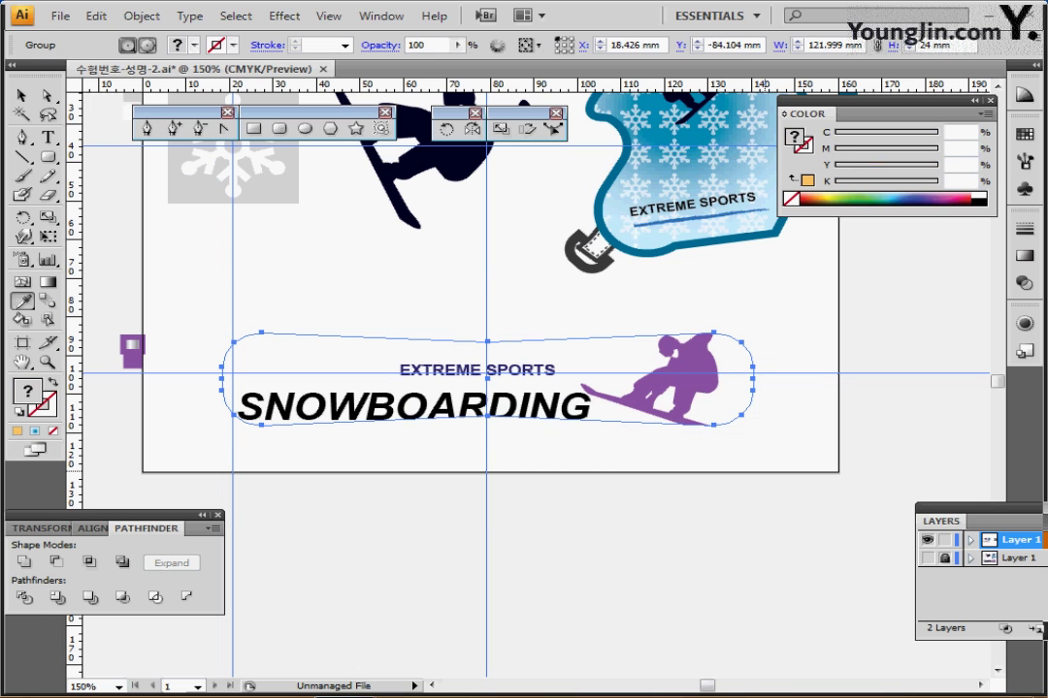
{"action": "left_click", "coordinate": [541, 502], "text": "ctrl"}
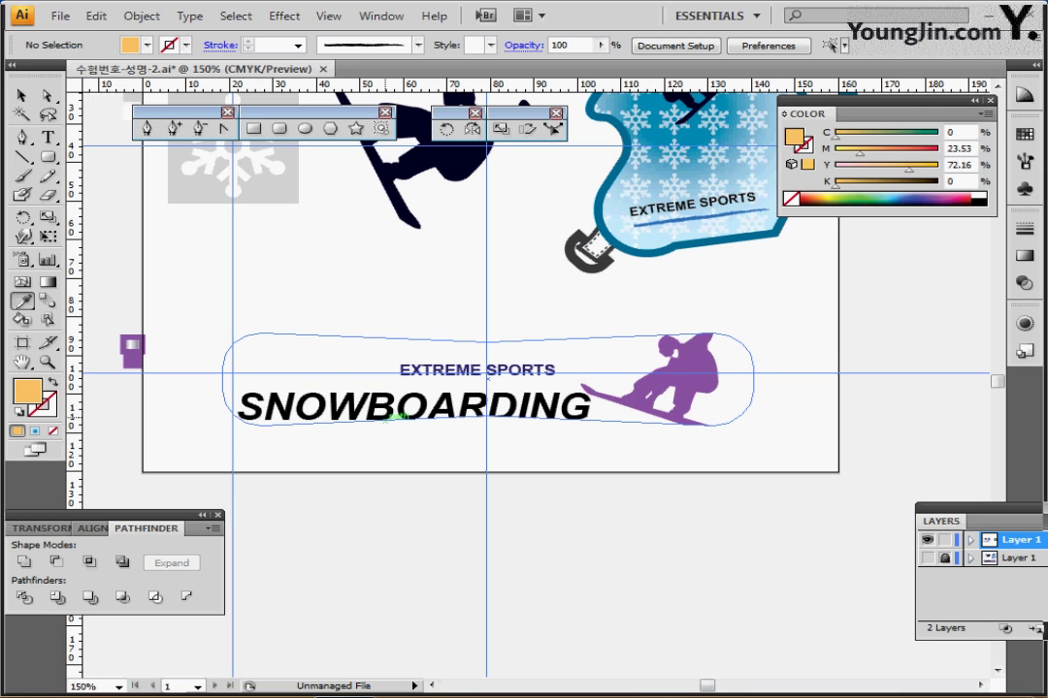
- Isolate the clipping group and give its board path the gradient fill and 4 pt purple stroke sampled from the swatch beside the artboard
{"action": "left_click", "coordinate": [419, 412]}
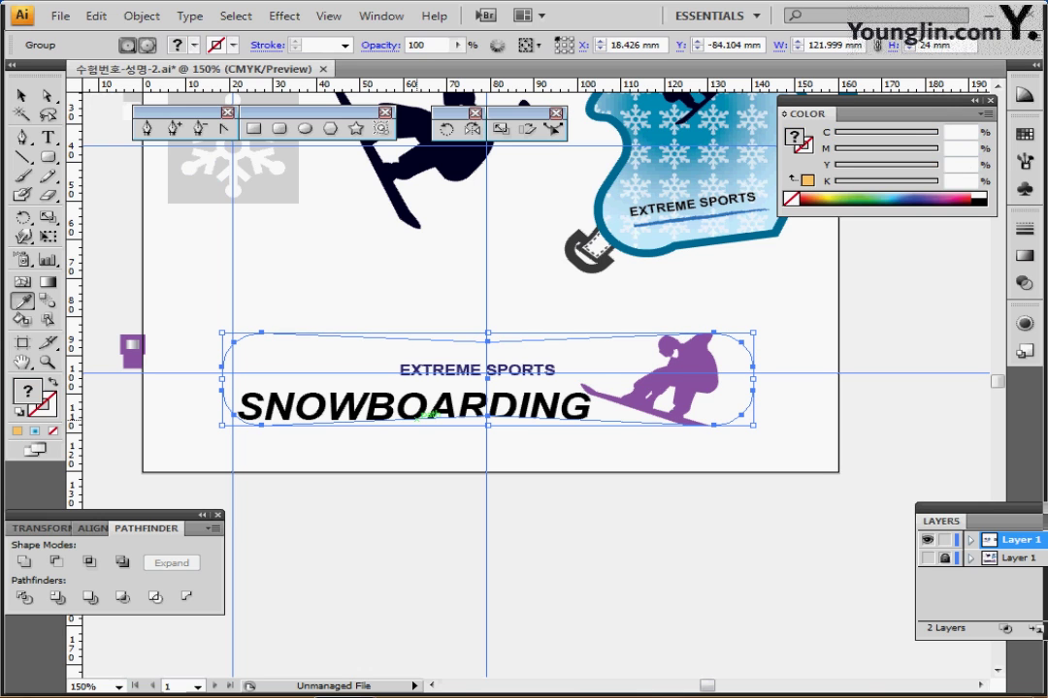
{"action": "double_click", "coordinate": [423, 413]}
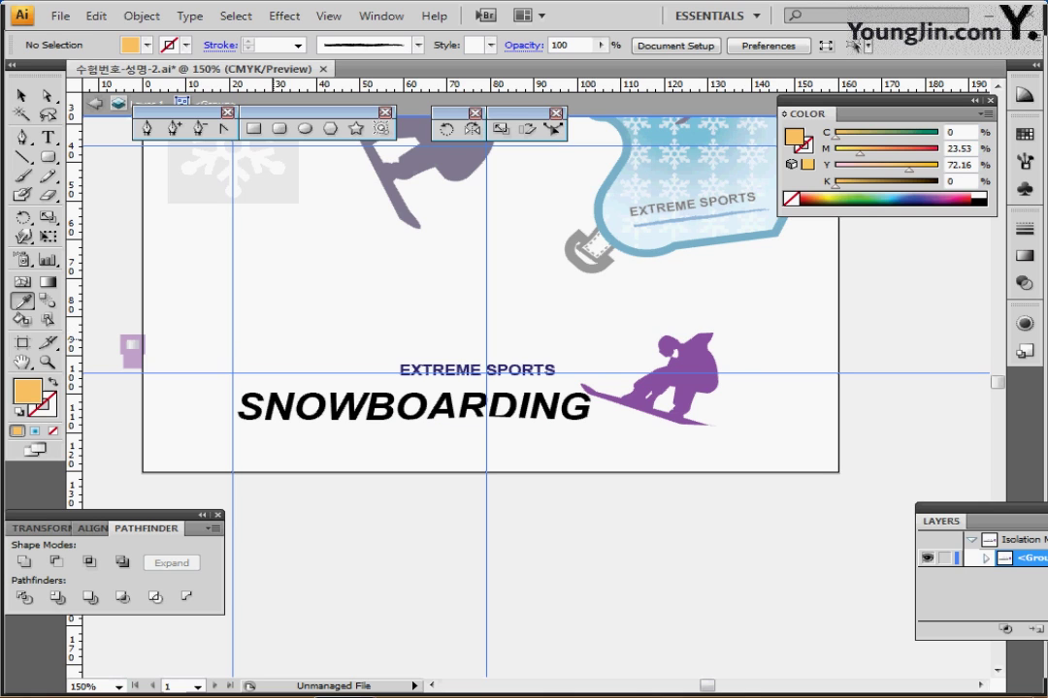
{"action": "left_click", "coordinate": [367, 336]}
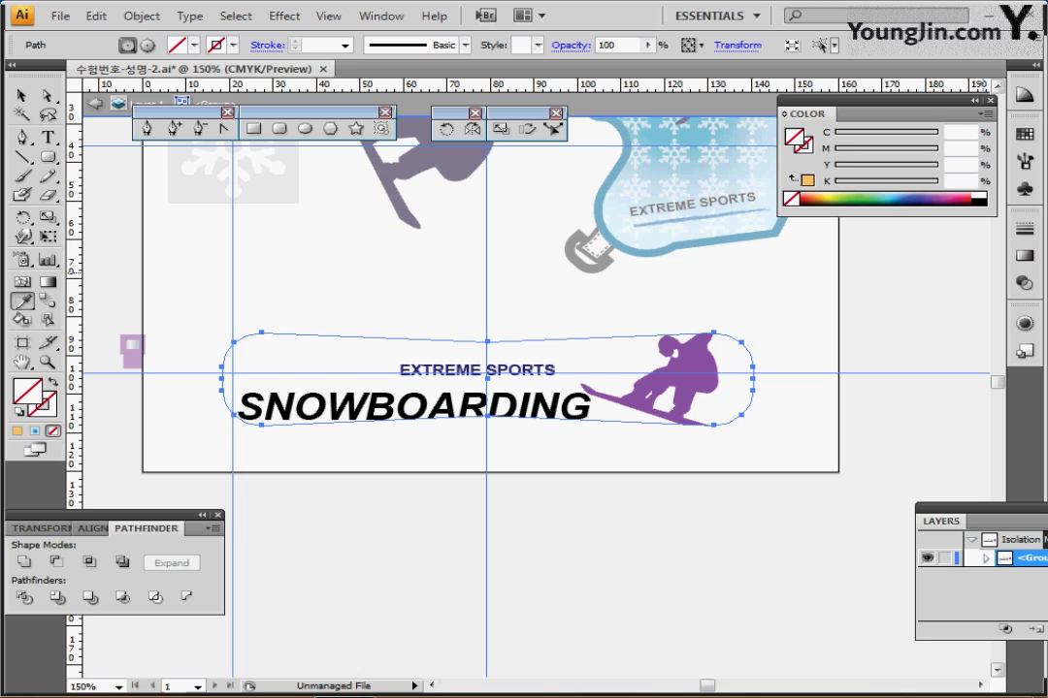
{"action": "left_click", "coordinate": [132, 345]}
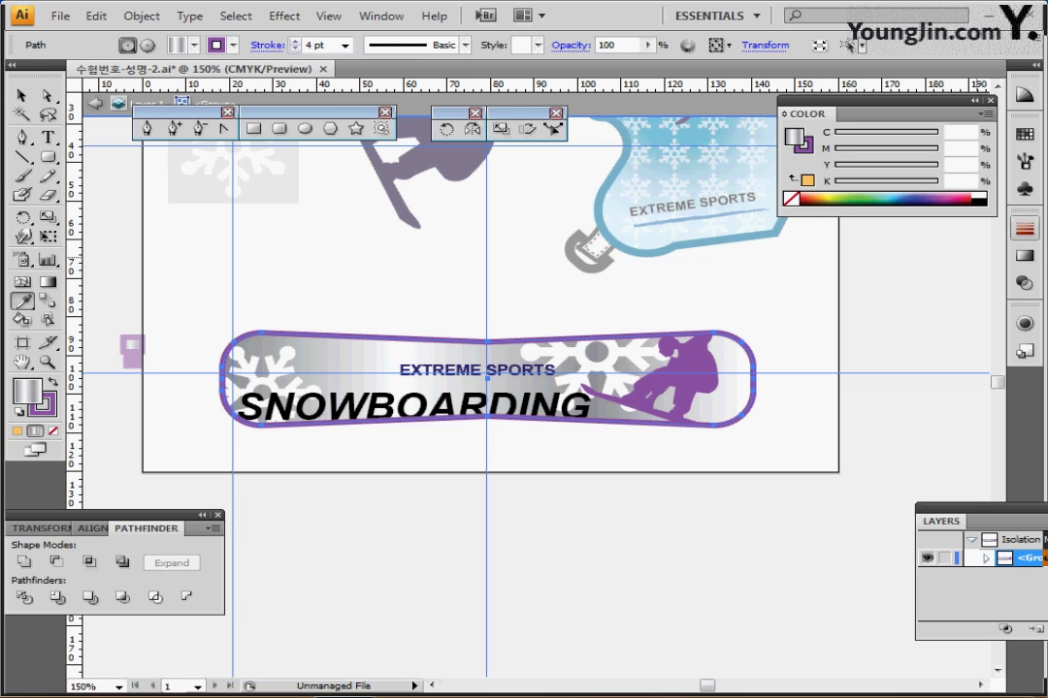
- Rebuild the board's linear gradient: remove the last two stops, then add a K 50 grey stop at 64.85% and a white stop at 100%
{"action": "left_click", "coordinate": [1023, 255]}
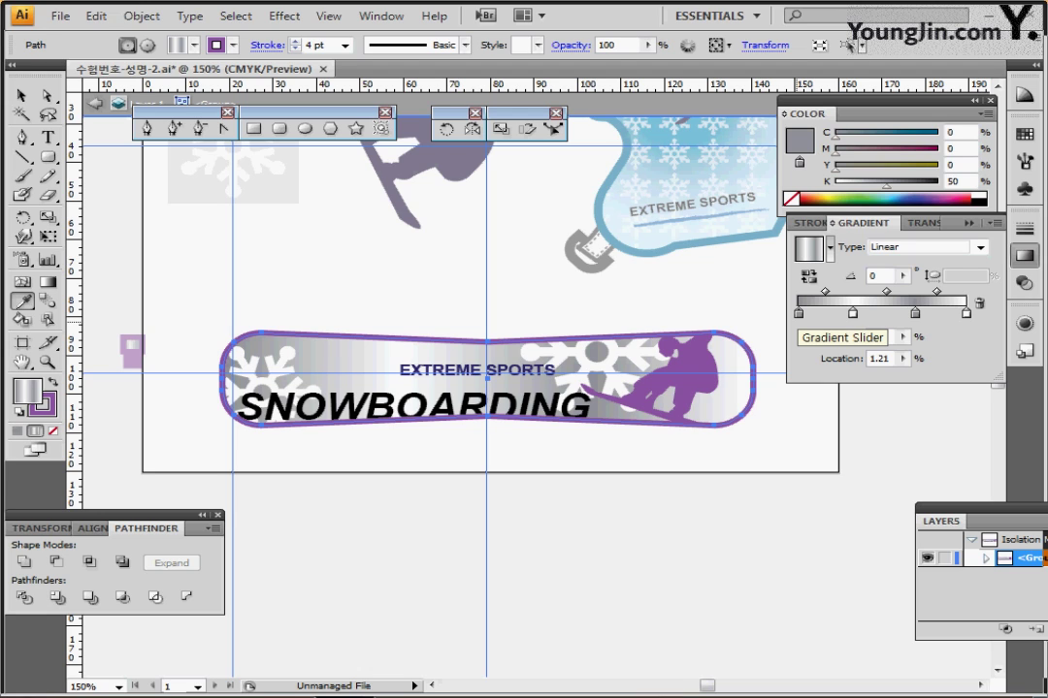
{"action": "left_click", "coordinate": [853, 314]}
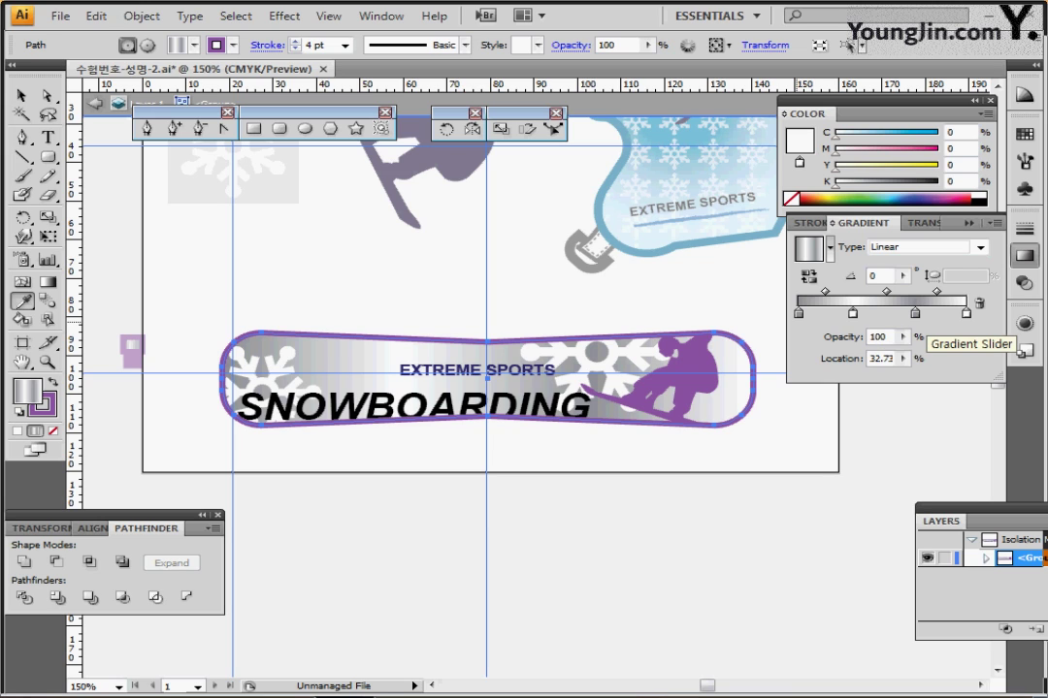
{"action": "left_click_drag", "start_coordinate": [915, 313], "coordinate": [915, 357]}
{"action": "left_click_drag", "start_coordinate": [966, 313], "coordinate": [966, 357]}
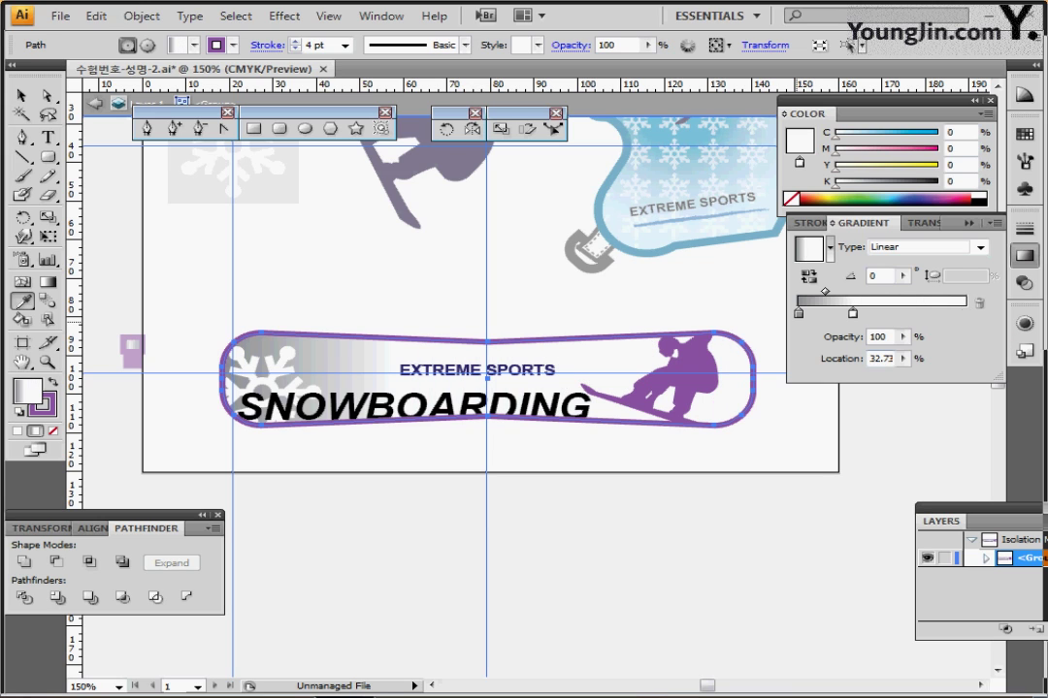
{"action": "left_click", "coordinate": [798, 313]}
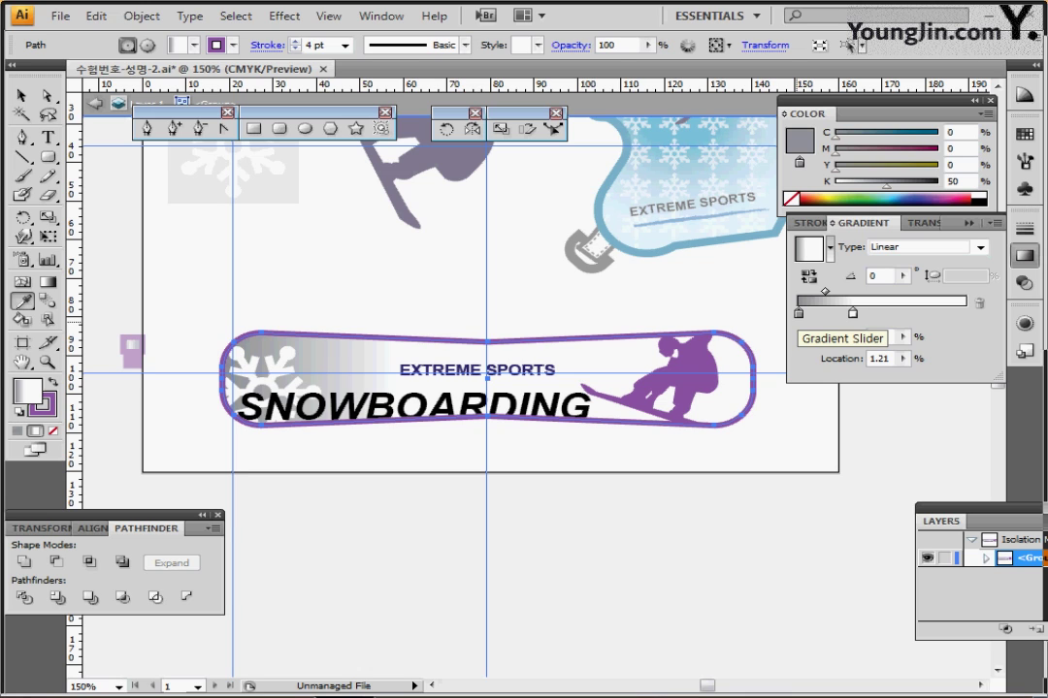
{"action": "left_click", "coordinate": [906, 314]}
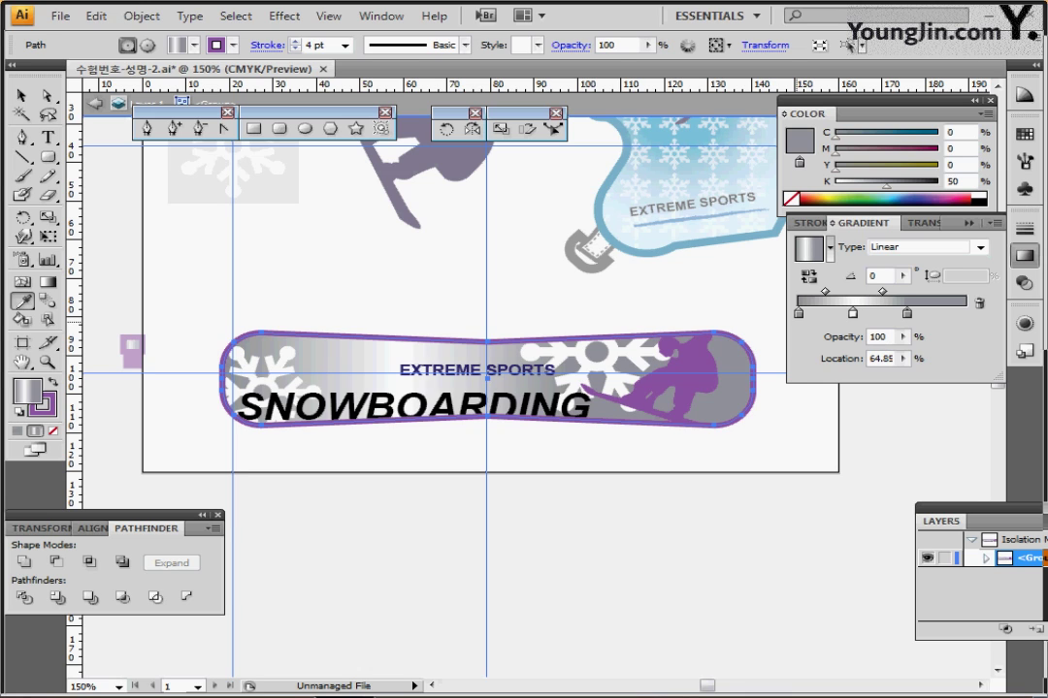
{"action": "left_click_drag", "start_coordinate": [852, 313], "coordinate": [966, 314]}
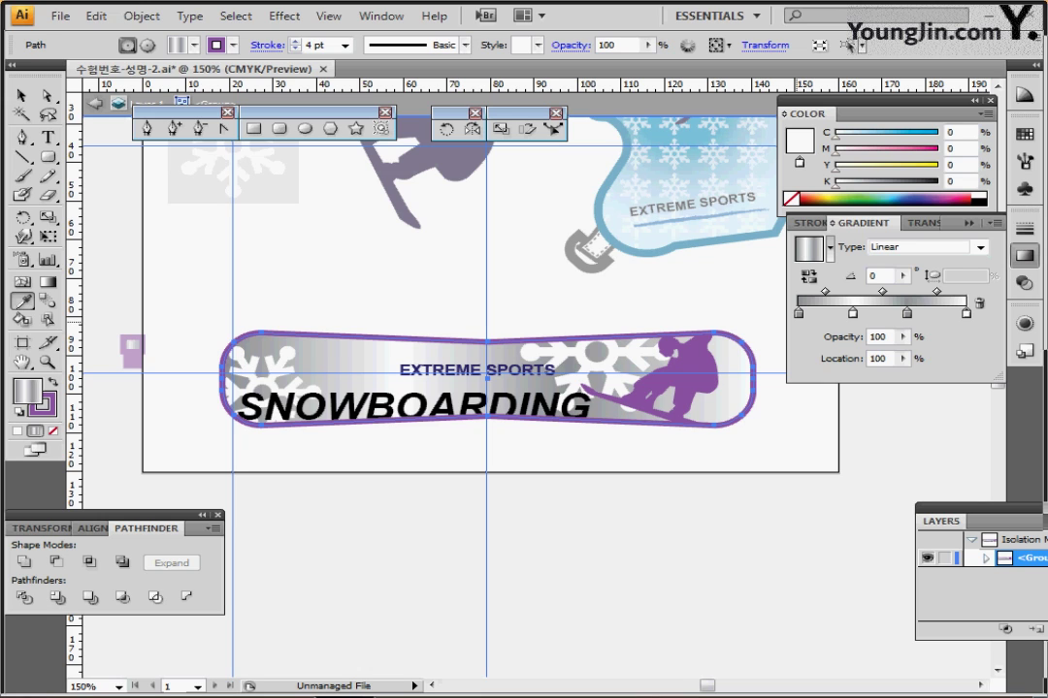
- Check the board outline's stroke settings, exit isolation mode and deselect the board
{"action": "left_click", "coordinate": [1023, 229]}
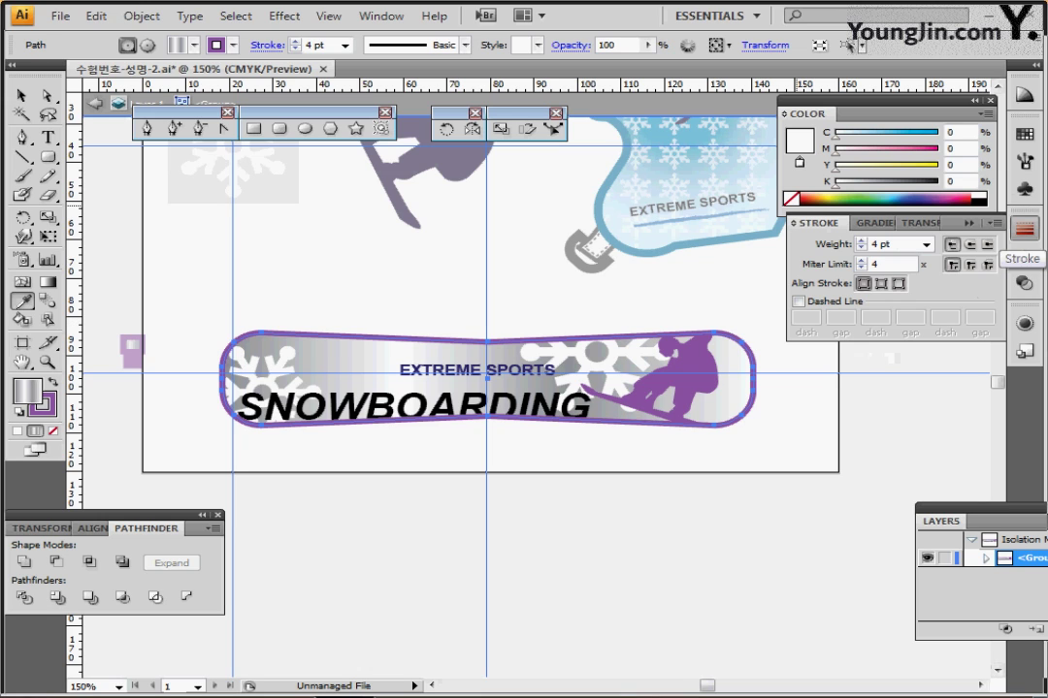
{"action": "left_click", "coordinate": [1024, 228]}
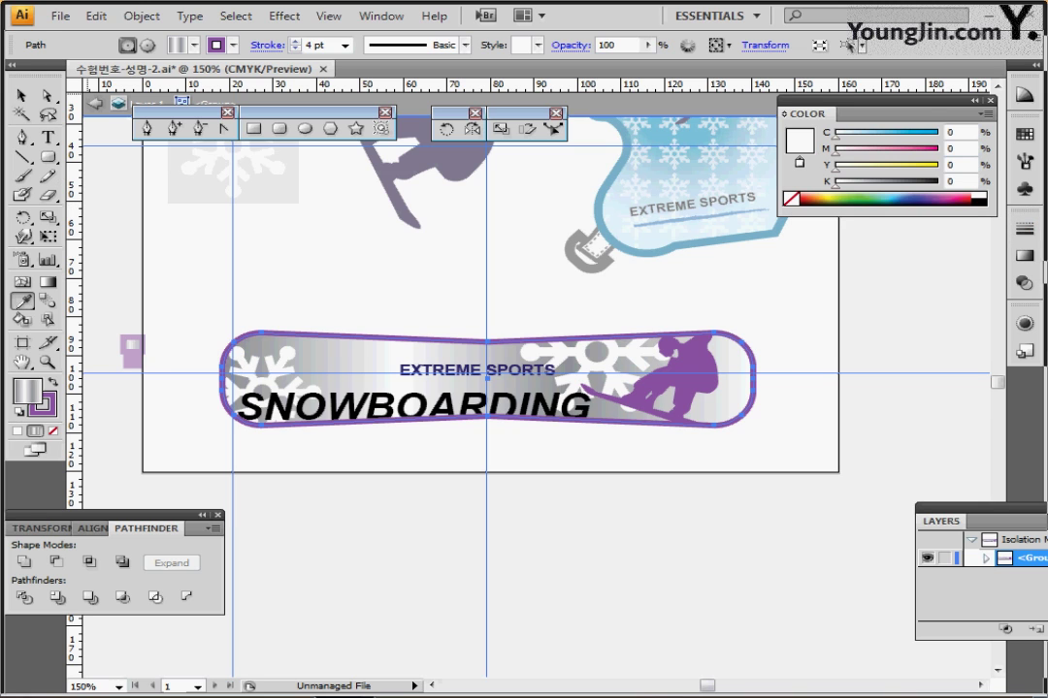
{"action": "key", "text": "Escape"}
{"action": "key", "text": "v"}
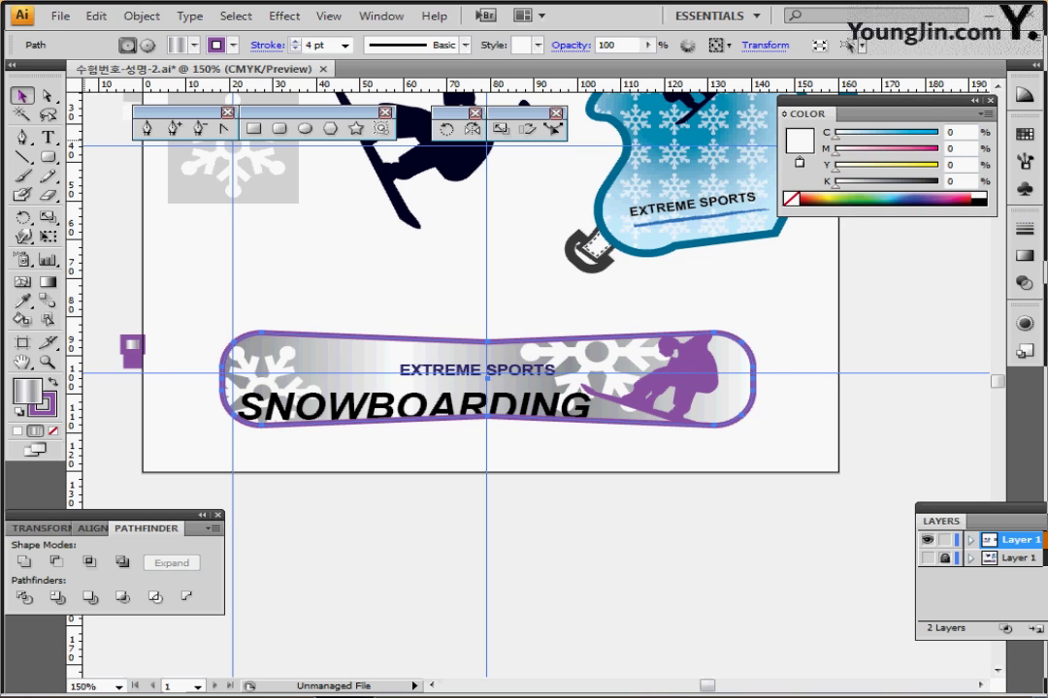
{"action": "key", "text": "ctrl+shift+a"}
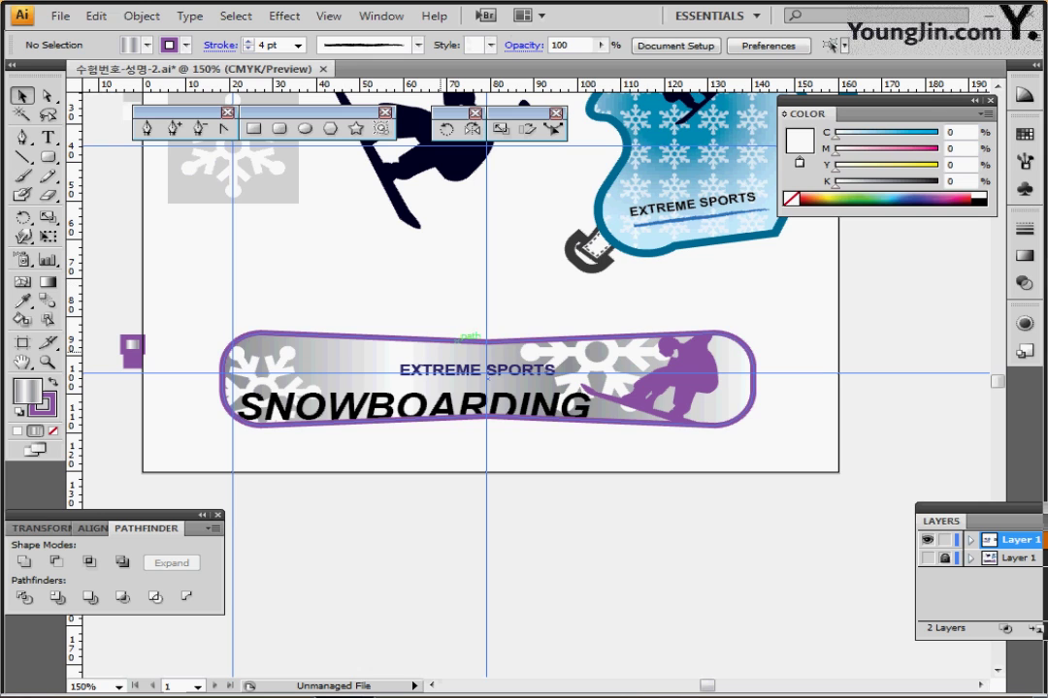
- Apply a Drop Shadow to the clipped snowboard group with X and Y offsets of 1 mm and a blur of 1 mm
{"action": "left_click", "coordinate": [418, 342]}
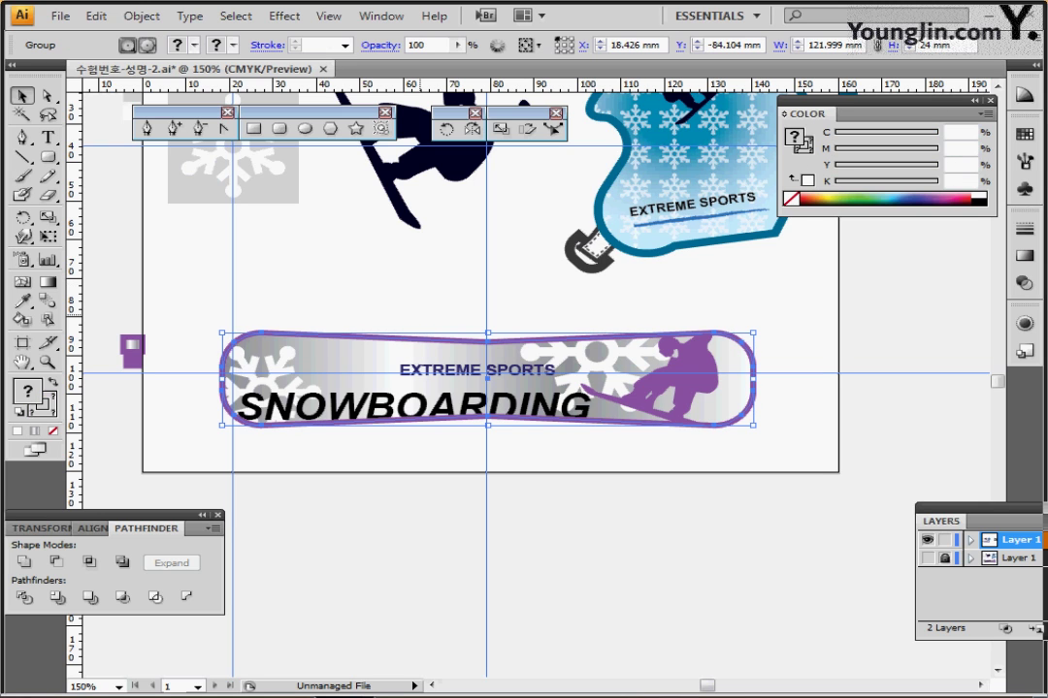
{"action": "left_click", "coordinate": [284, 16]}
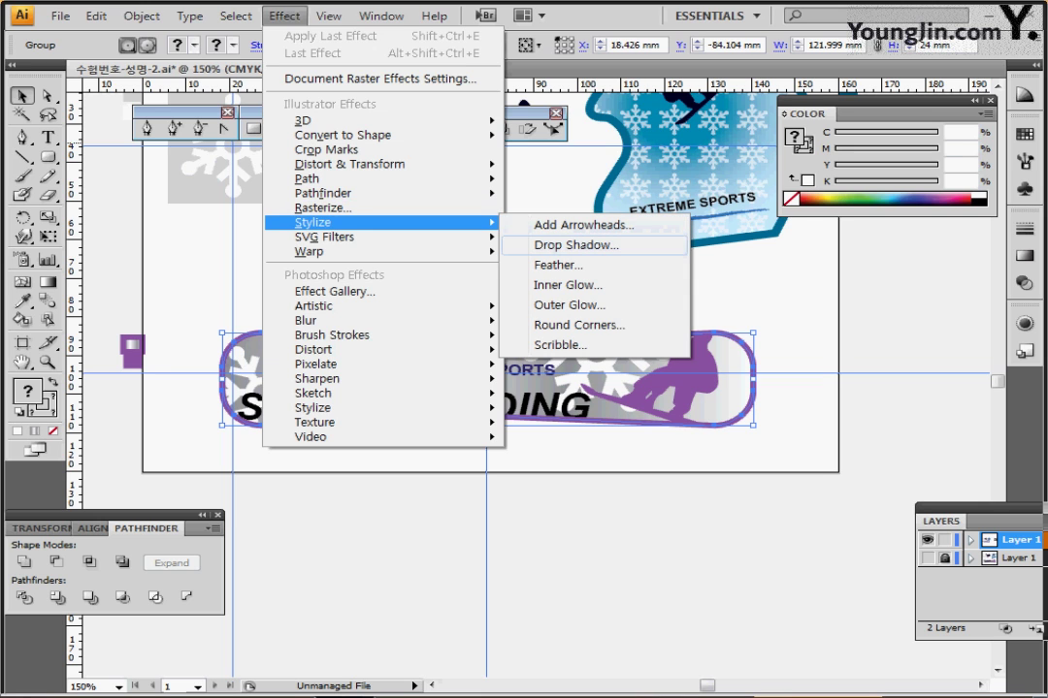
{"action": "left_click", "coordinate": [576, 245]}
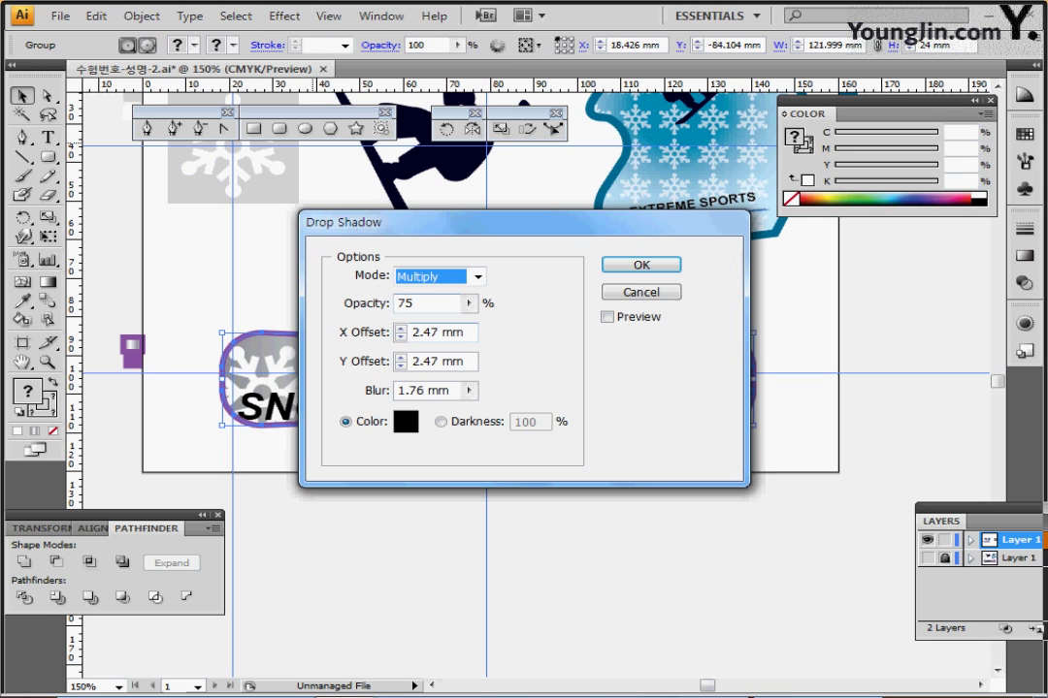
{"action": "left_click", "coordinate": [400, 337]}
{"action": "left_click", "coordinate": [399, 338]}
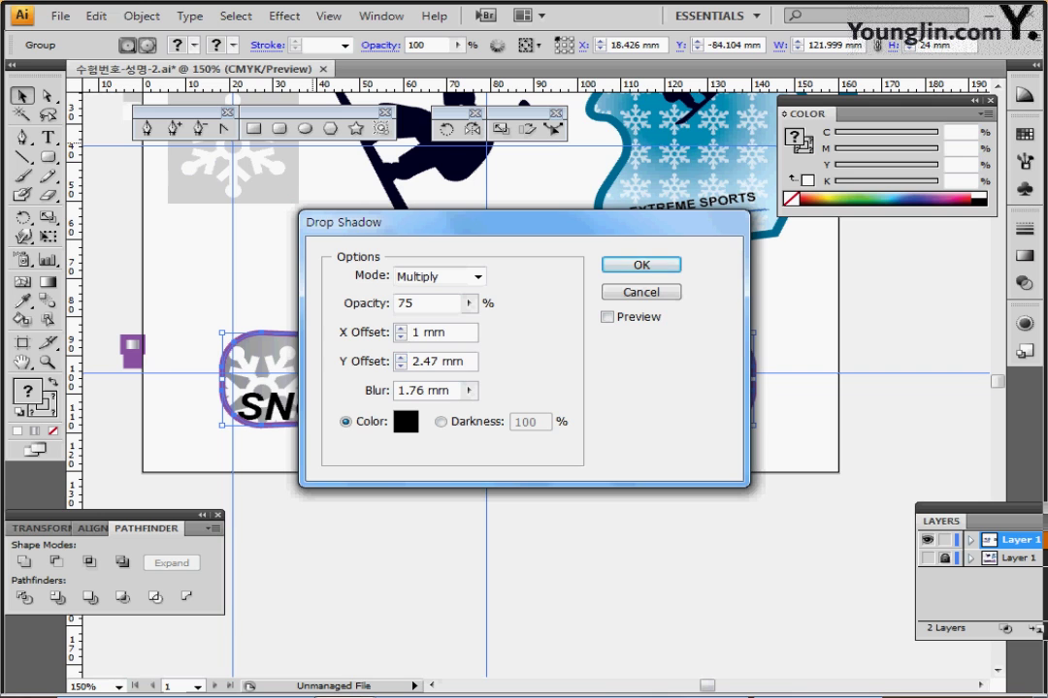
{"action": "left_click", "coordinate": [400, 366]}
{"action": "left_click", "coordinate": [399, 367]}
{"action": "left_click", "coordinate": [405, 390]}
{"action": "double_click", "coordinate": [417, 390]}
{"action": "type", "text": "1"}
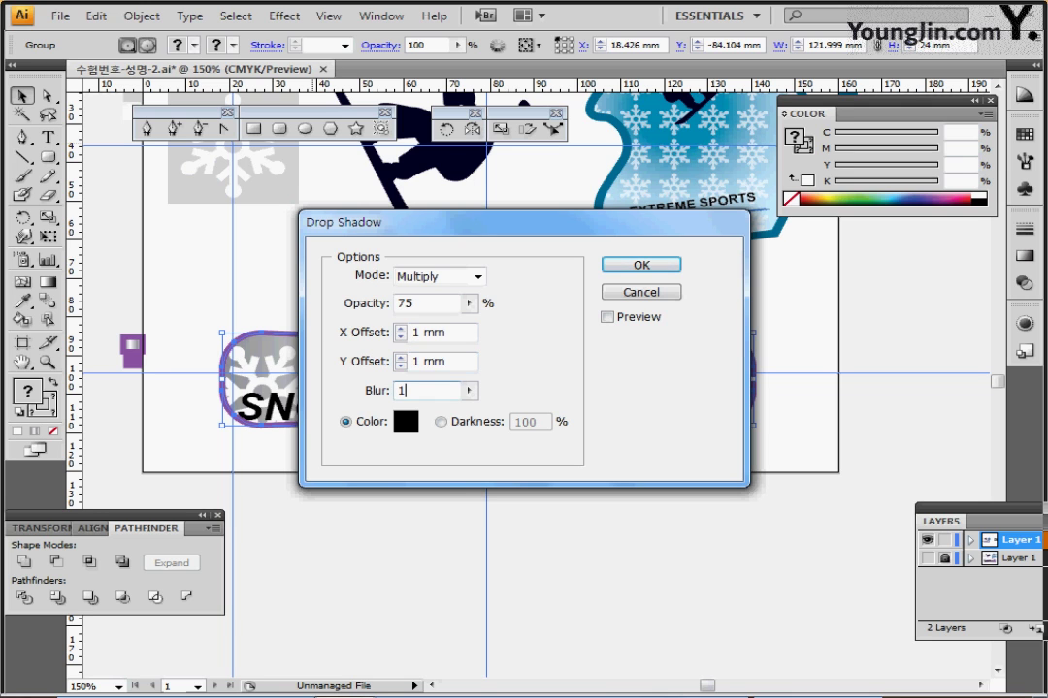
{"action": "key", "text": "Return"}
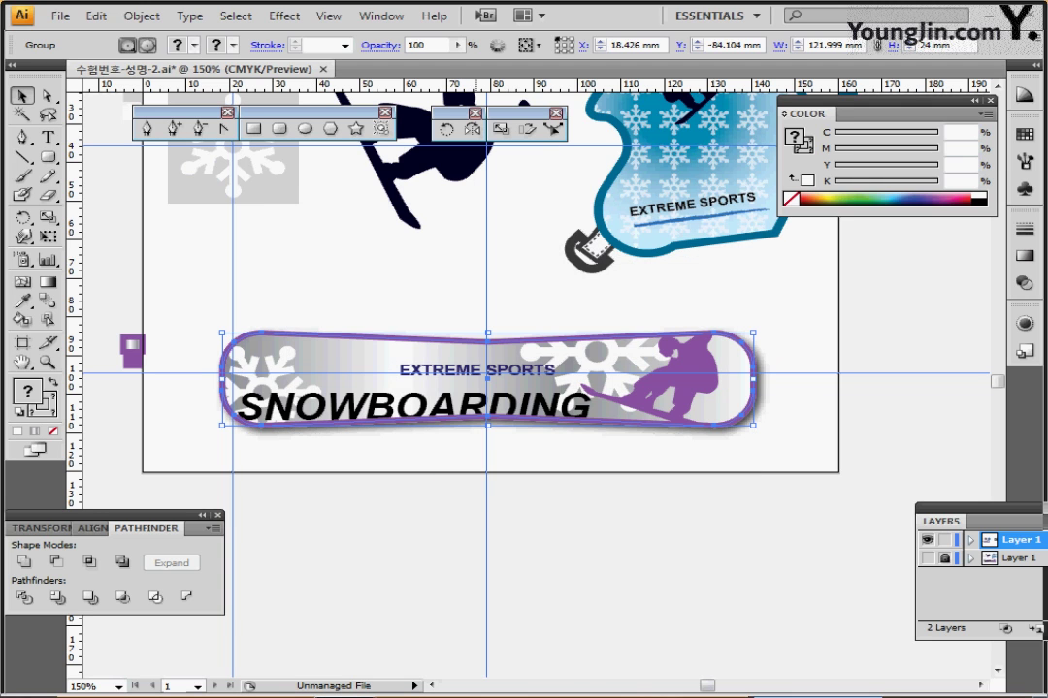
- Hide the guides across the whole artwork
{"action": "scroll", "coordinate": [451, 378], "scroll_direction": "up", "scroll_amount": 4}
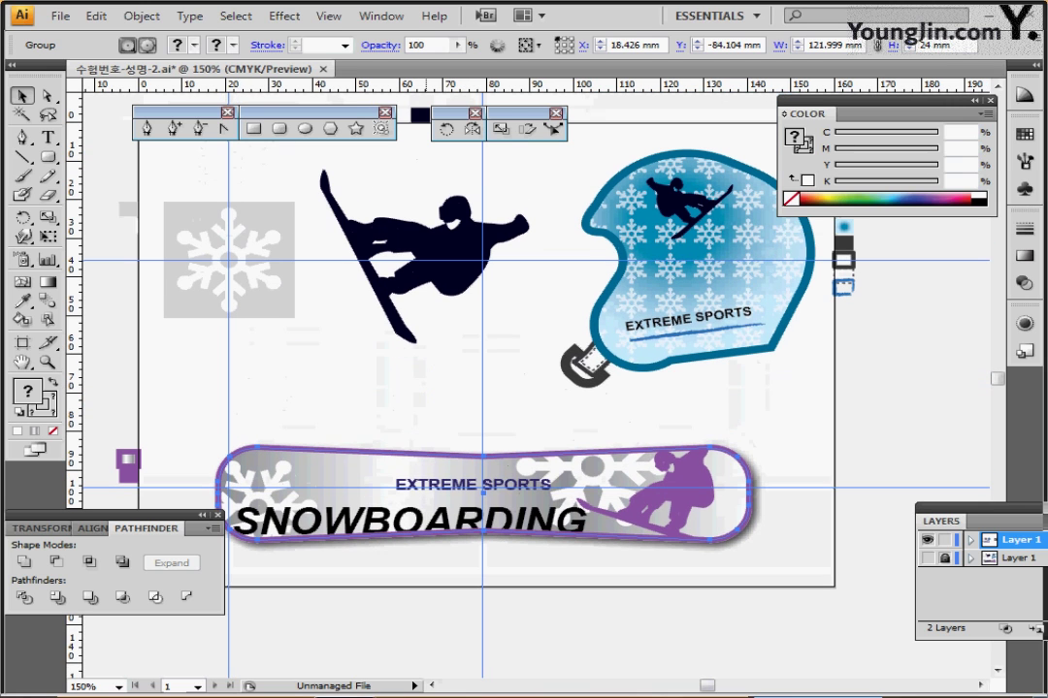
{"action": "key", "text": "ctrl+;"}
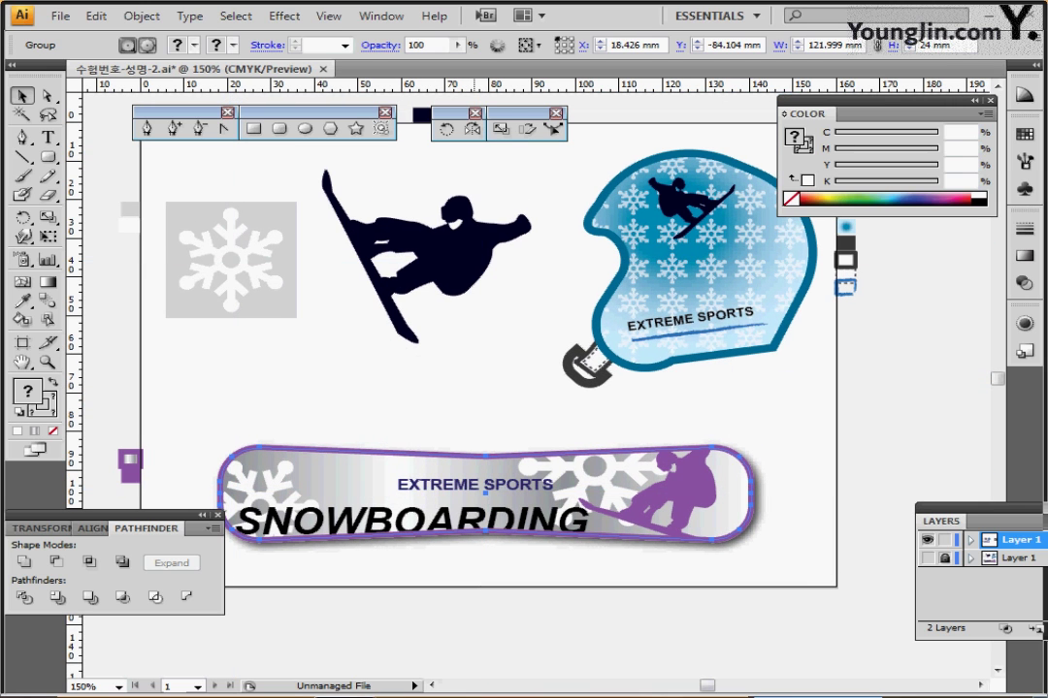